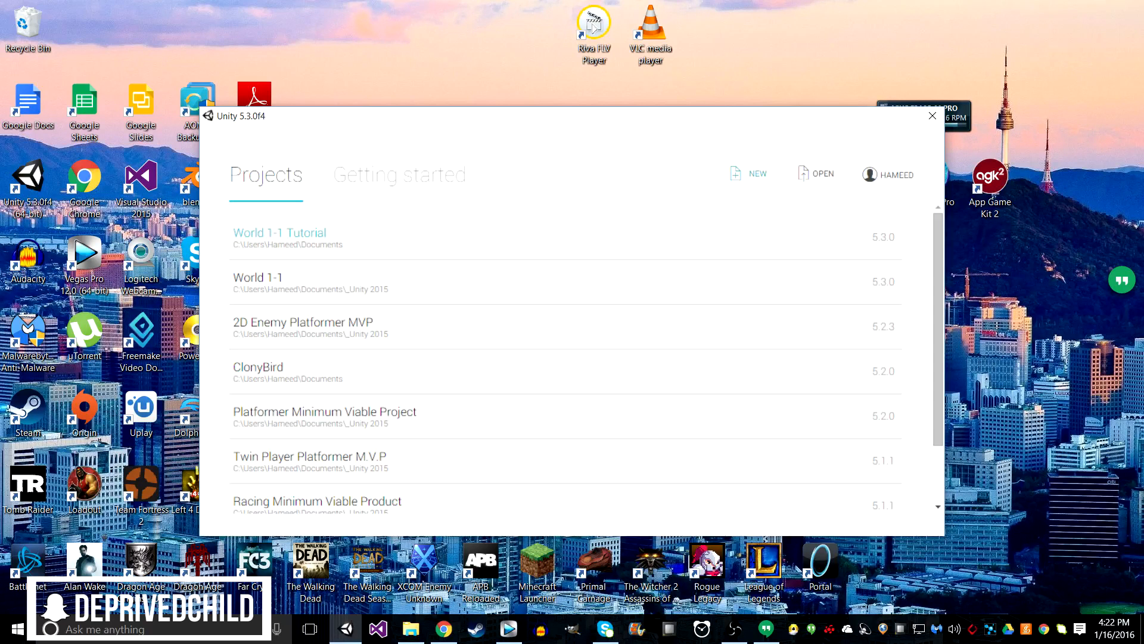
left_click(752, 173)
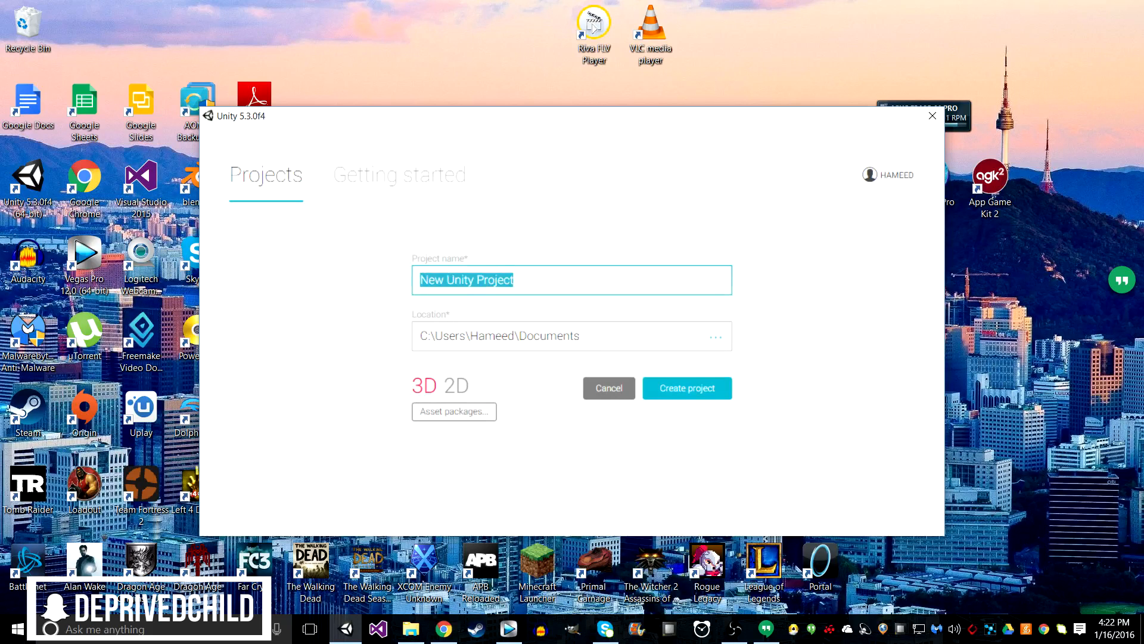
key("BackSpace")
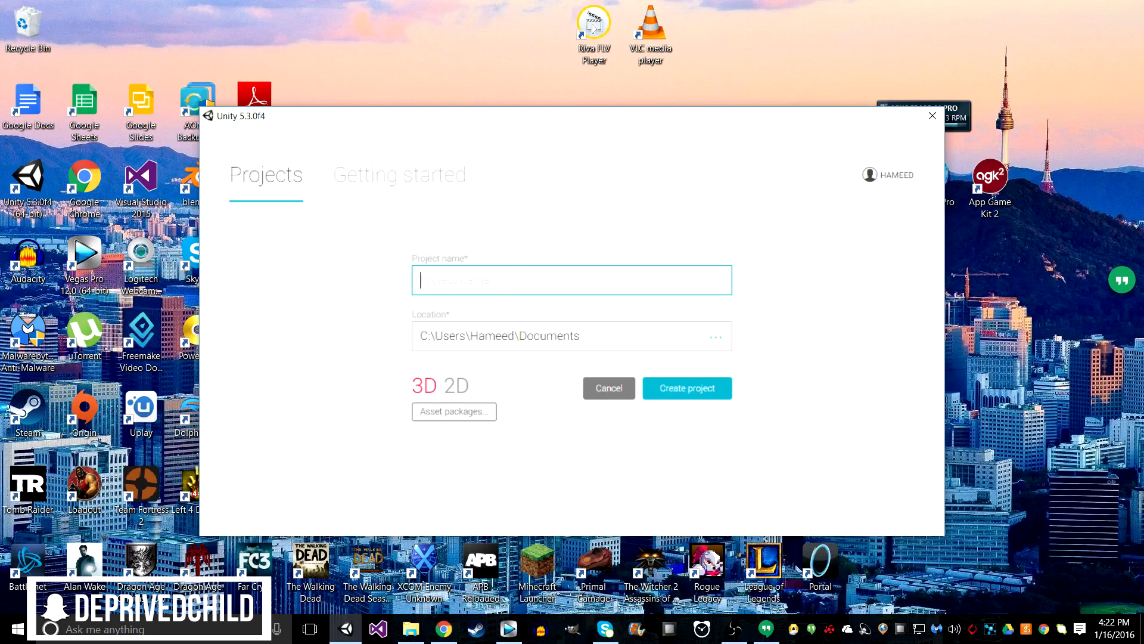
type("Batman is Awesome")
left_click(581, 336)
key("Tab")
left_click(457, 386)
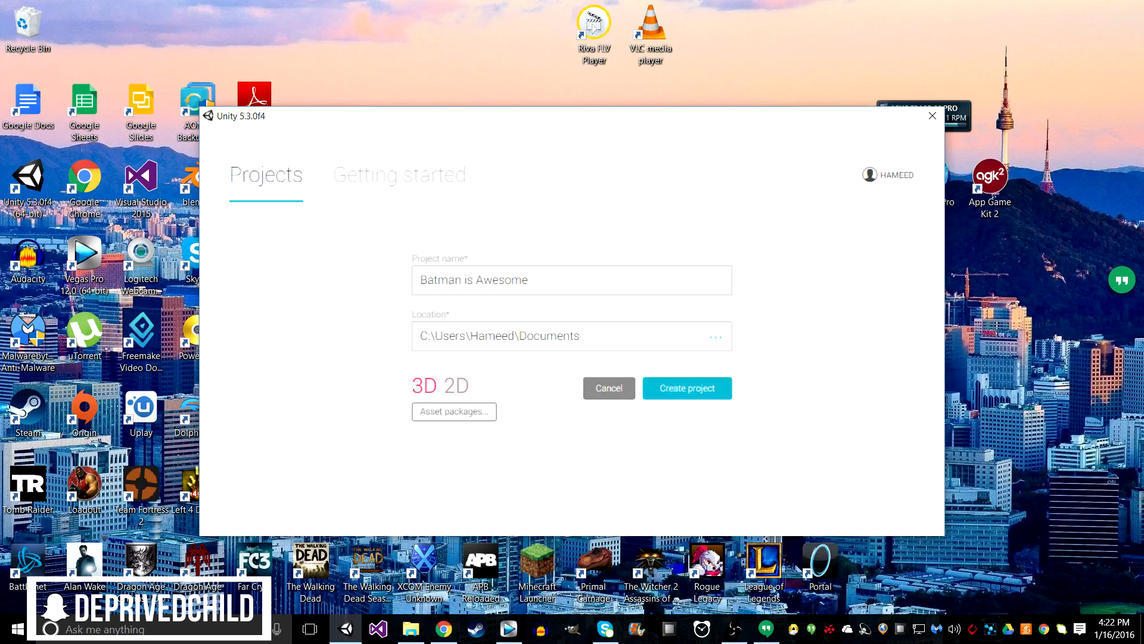
left_click(609, 388)
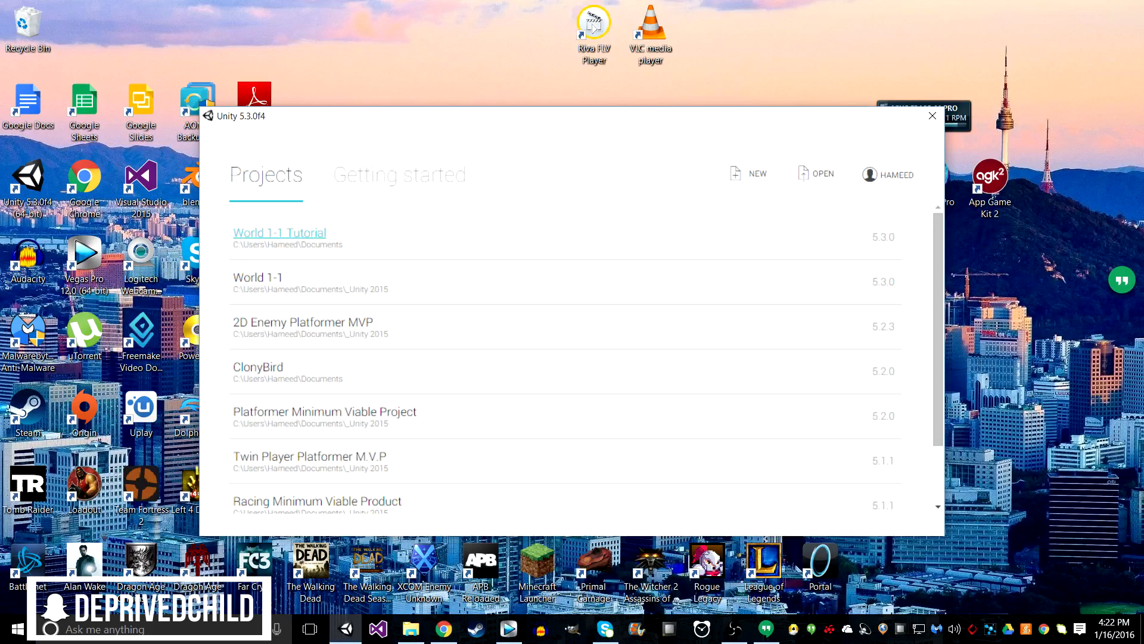
Step: Open the existing World 1-1 Tutorial project and slightly widen the folder list of its asset browser
left_click(279, 233)
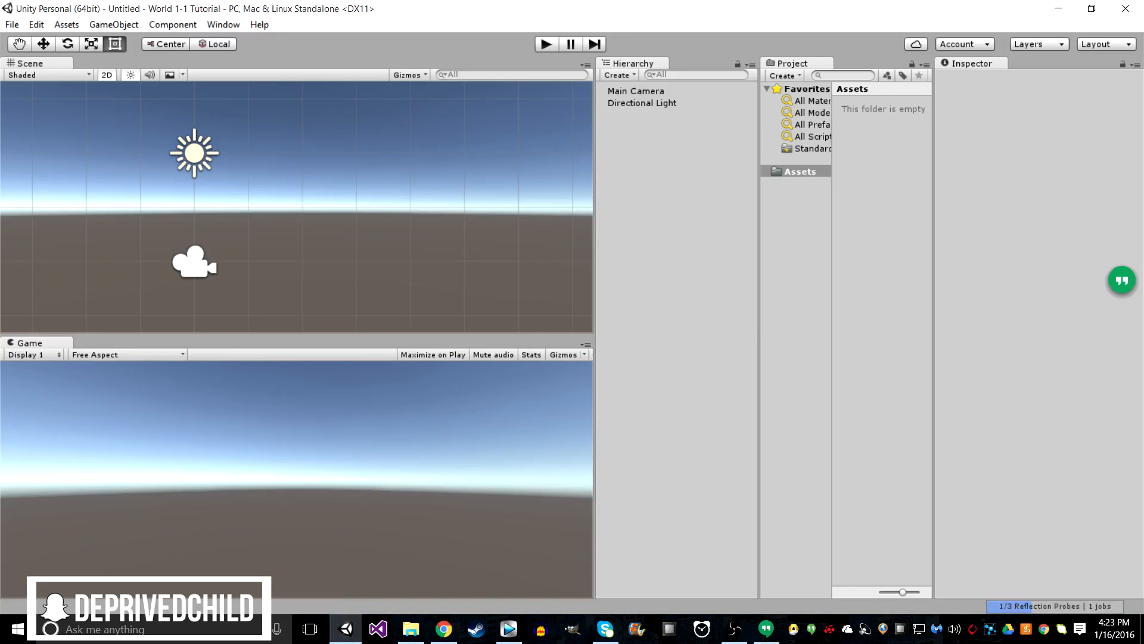
left_click_drag(831, 340, 842, 340)
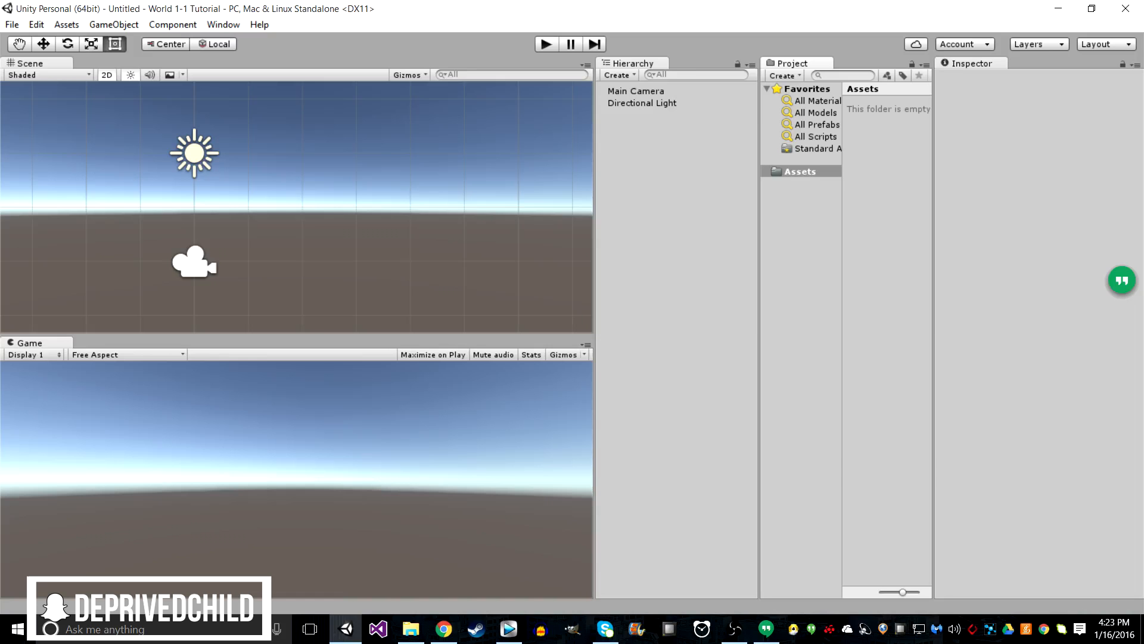
Step: Switch to Chrome, examine the Super Mario Bros. World 1-1 map image at full and fitted size, and return to Unity
mouse_move(444, 628)
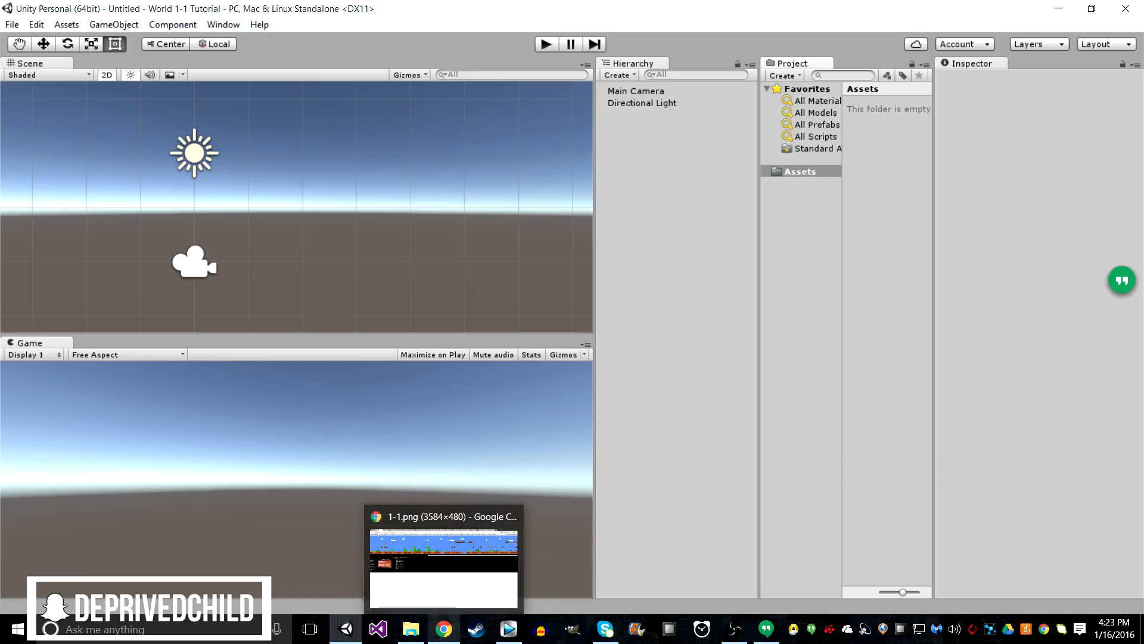
left_click(444, 629)
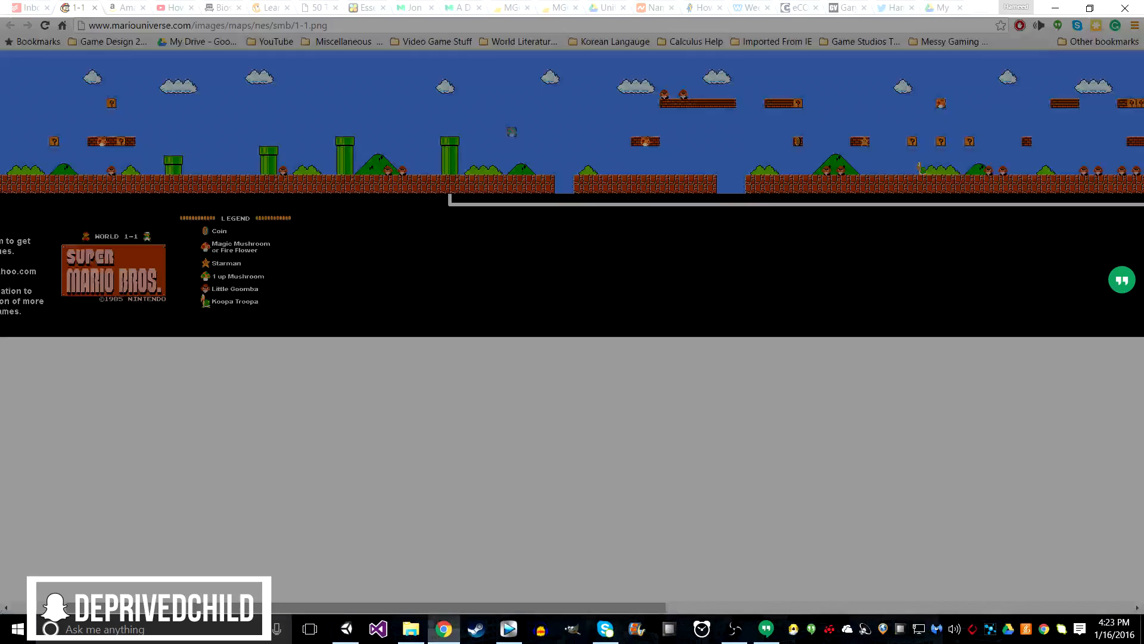
left_click(101, 256)
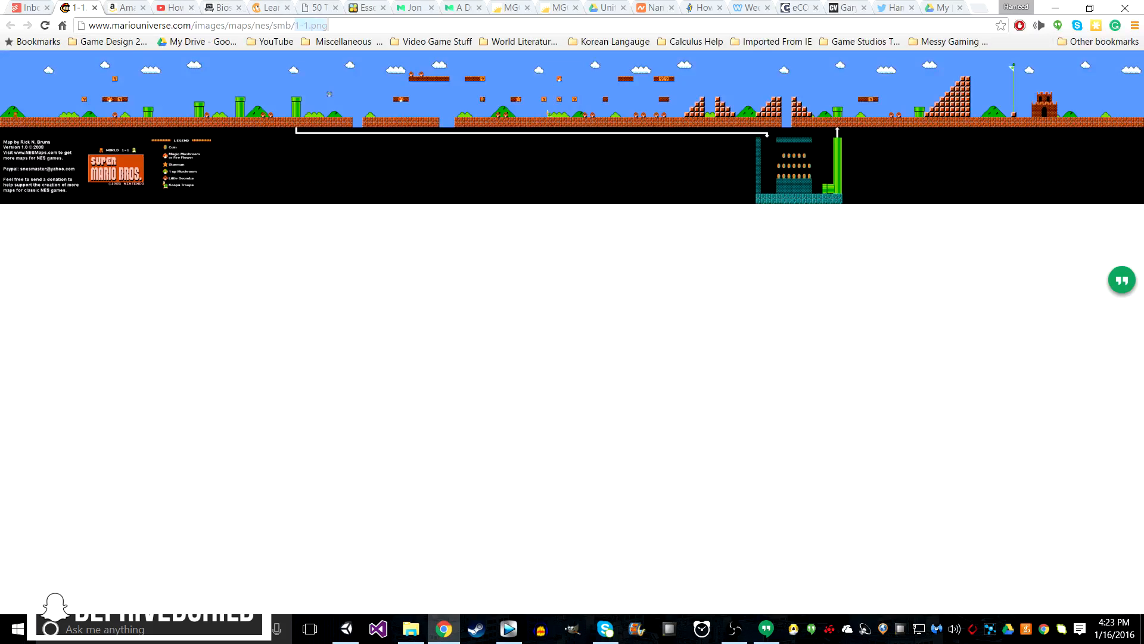
left_click(326, 25)
key("Return")
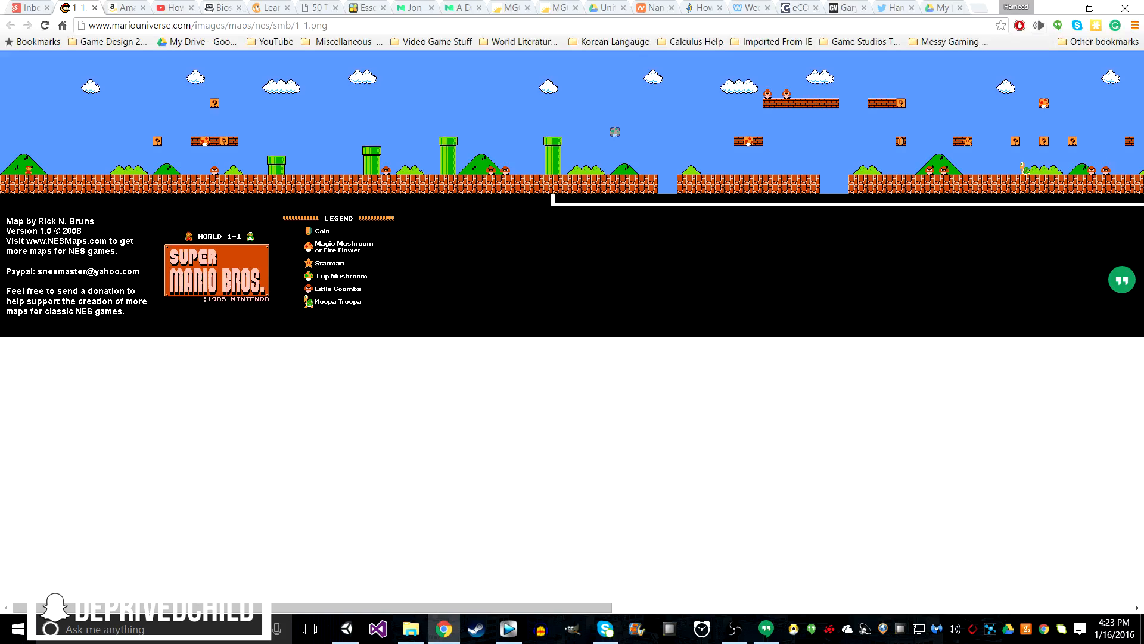
key("alt+Tab")
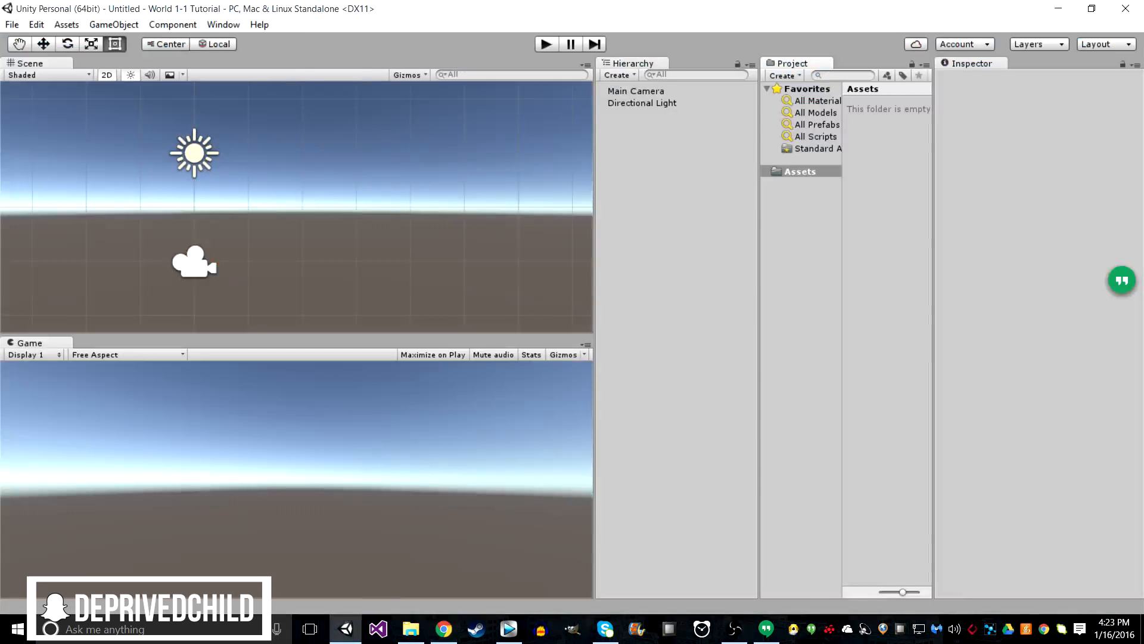
Step: Delete the Directional Light from the scene, keeping the Main Camera
left_click(642, 103)
left_click(636, 91)
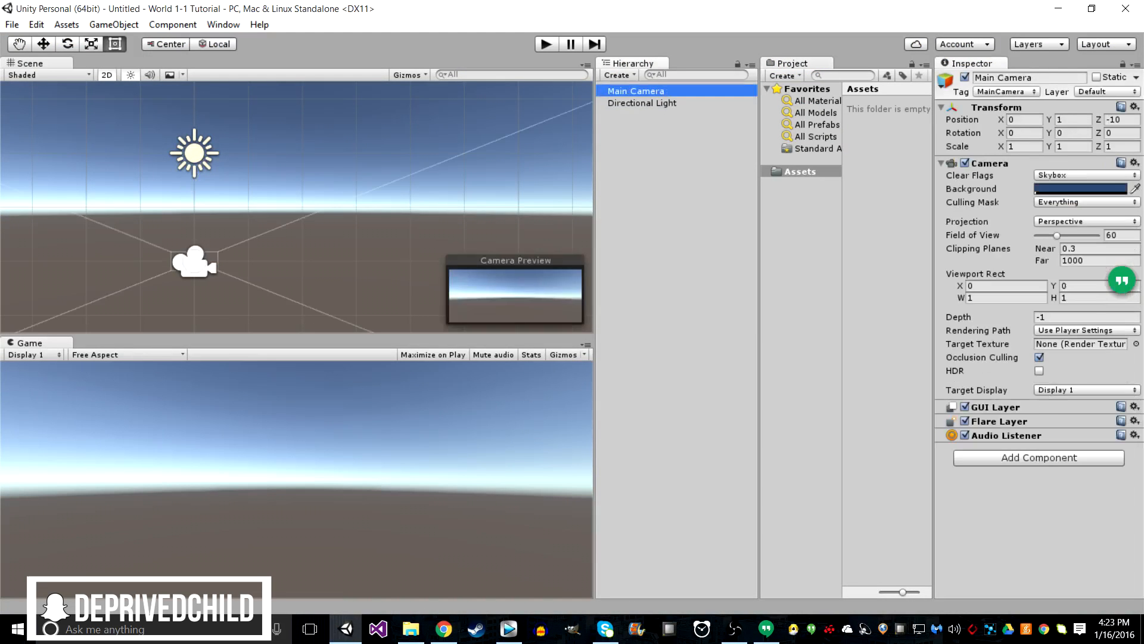
left_click(641, 103)
left_click(636, 91)
left_click(642, 103)
left_click(636, 91)
left_click(642, 103)
key("Delete")
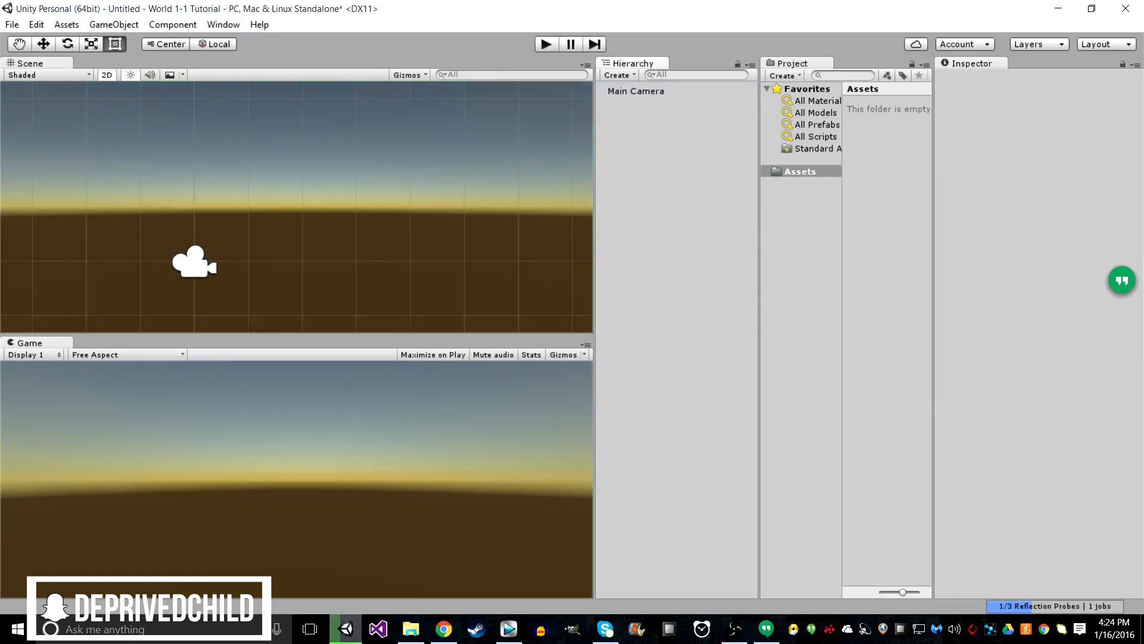
Step: Add a 3D cube to the scene at the Main Camera's location
double_click(636, 91)
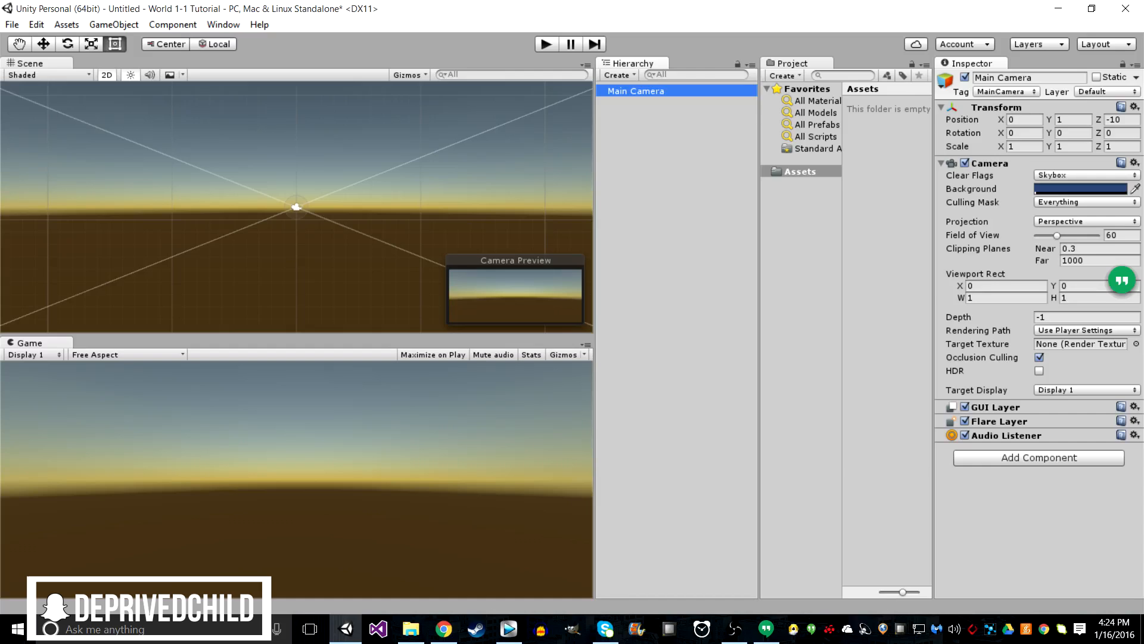
left_click(800, 172)
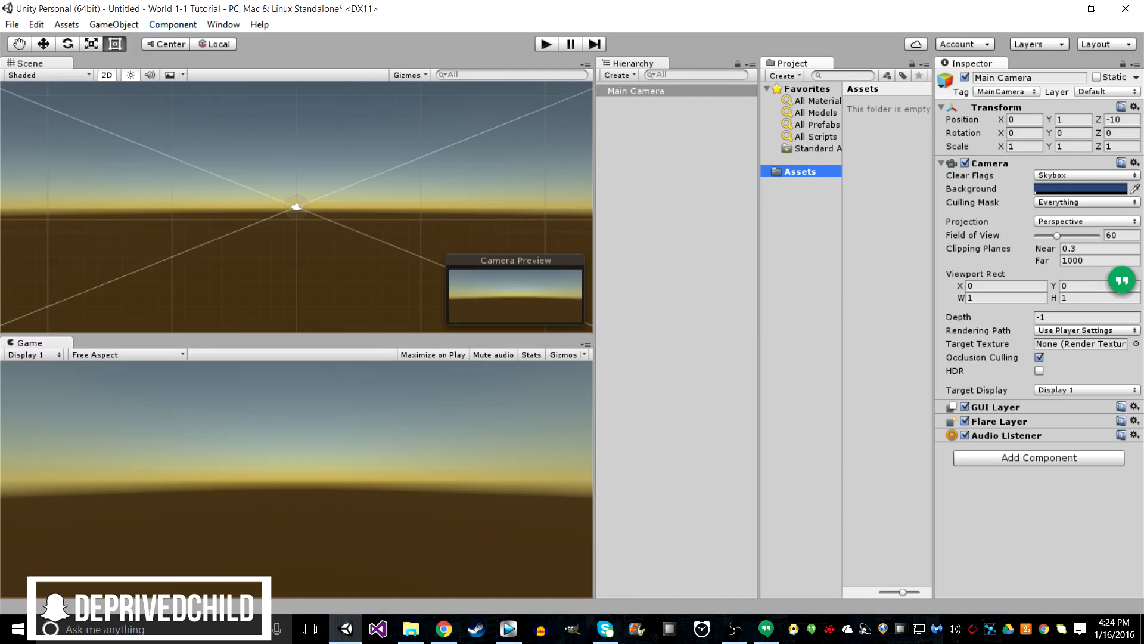
left_click(173, 24)
mouse_move(114, 24)
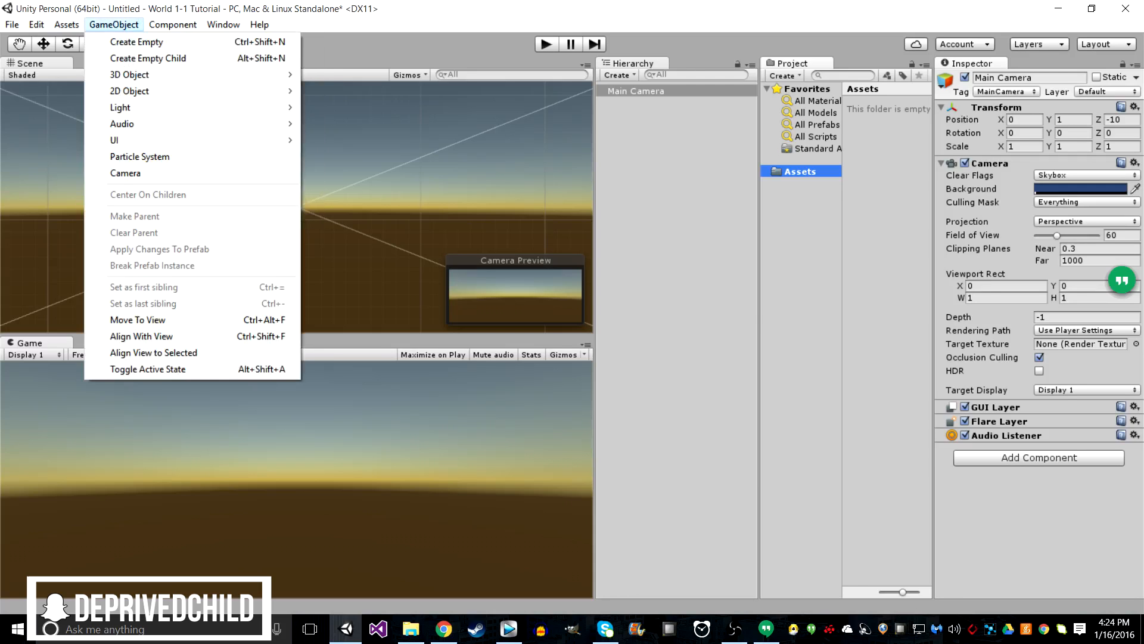
mouse_move(129, 91)
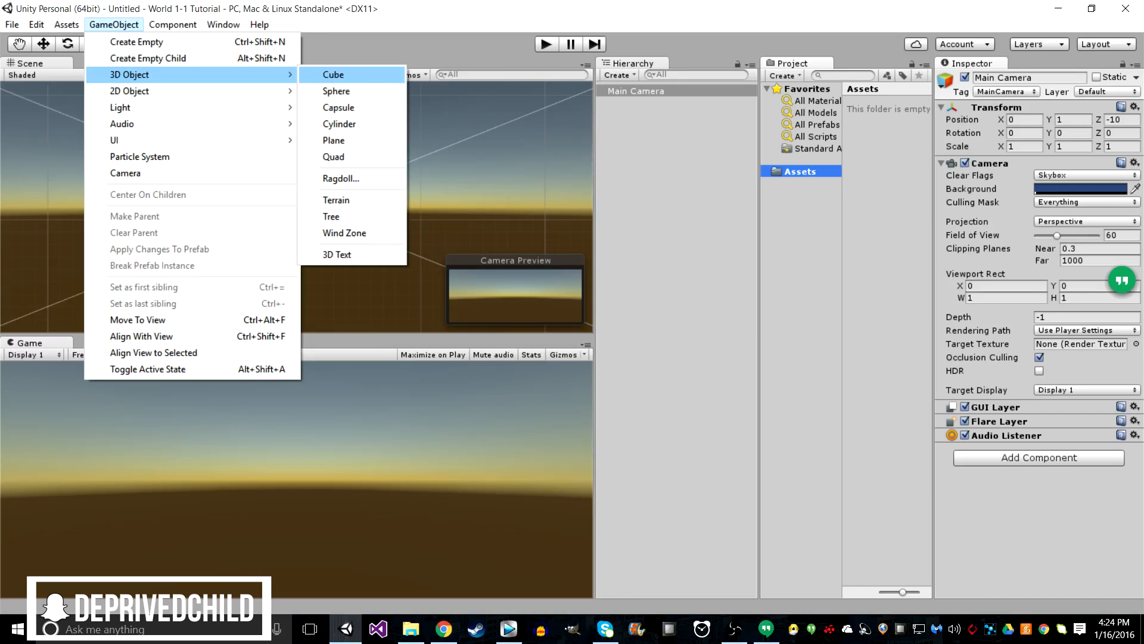
left_click(334, 75)
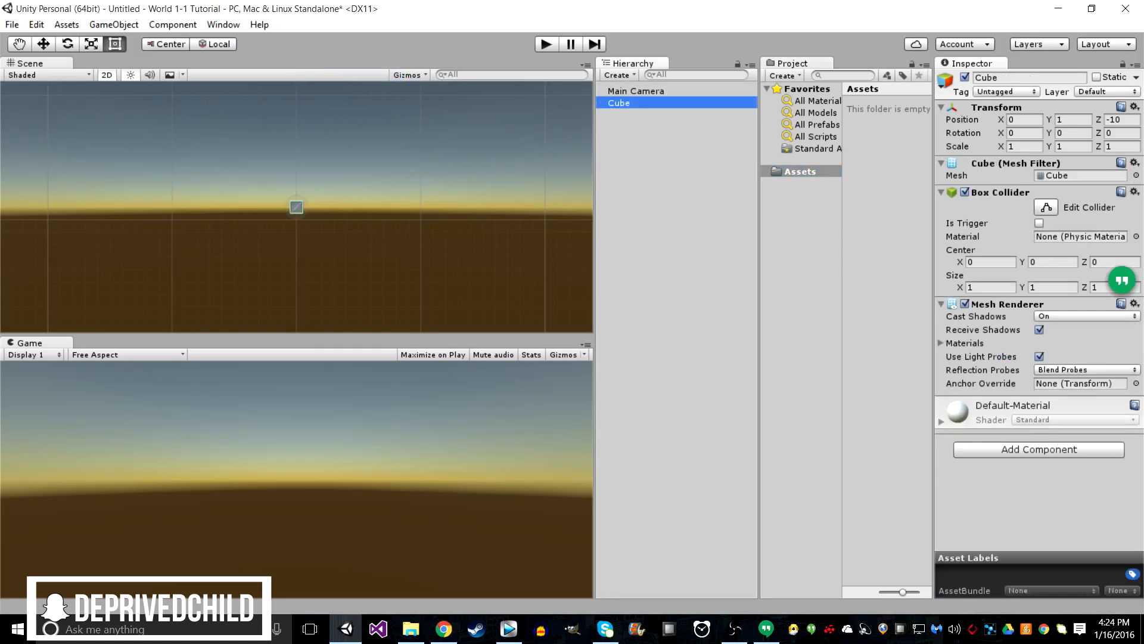
key("f")
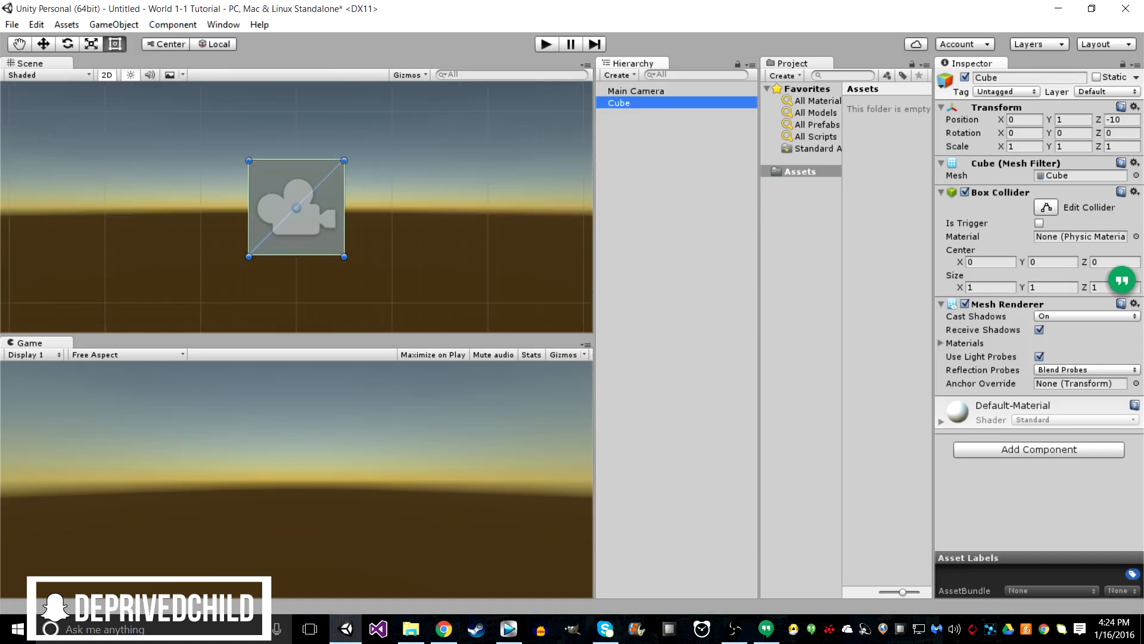
Step: Set the cube's X scale to 20 and its Z position to 0
left_click(1024, 147)
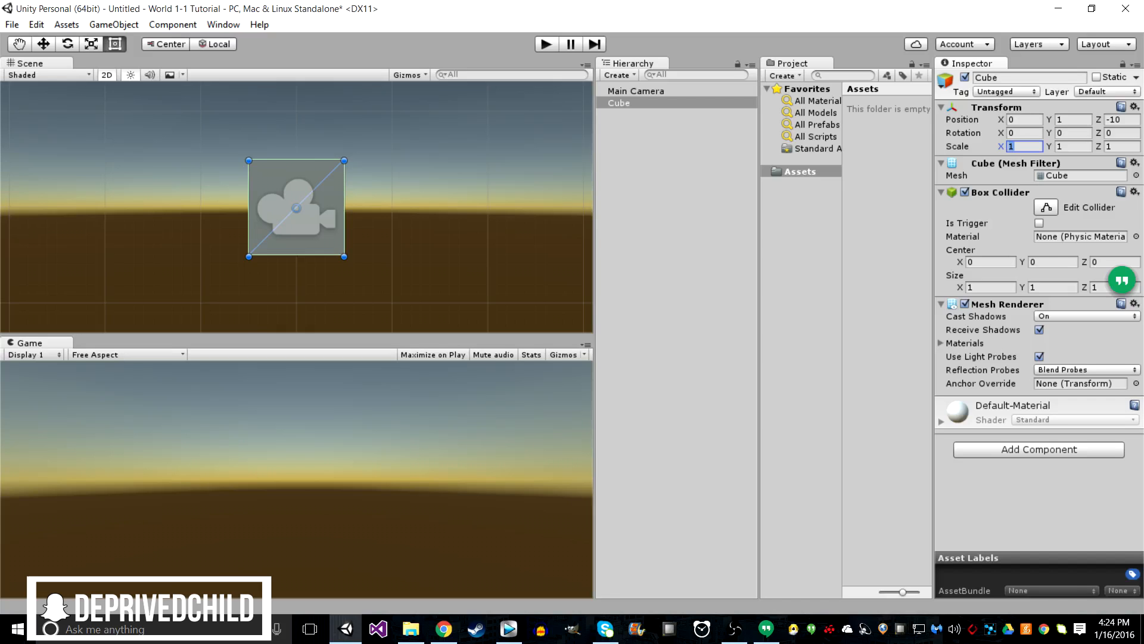
type("20")
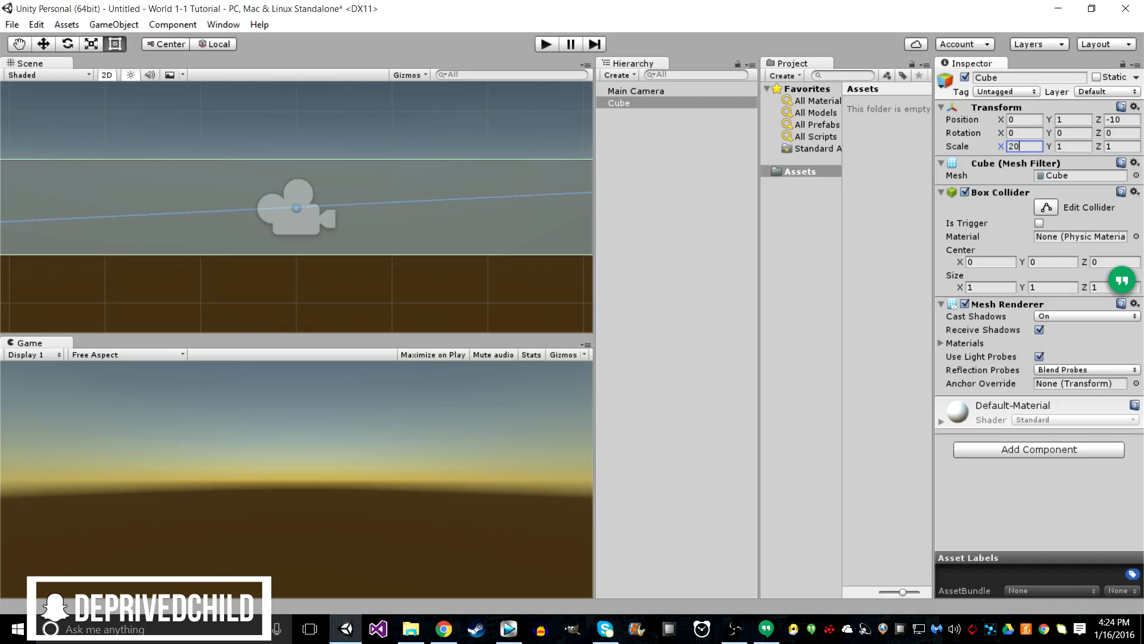
key("Tab")
scroll(297, 206, "down", 4)
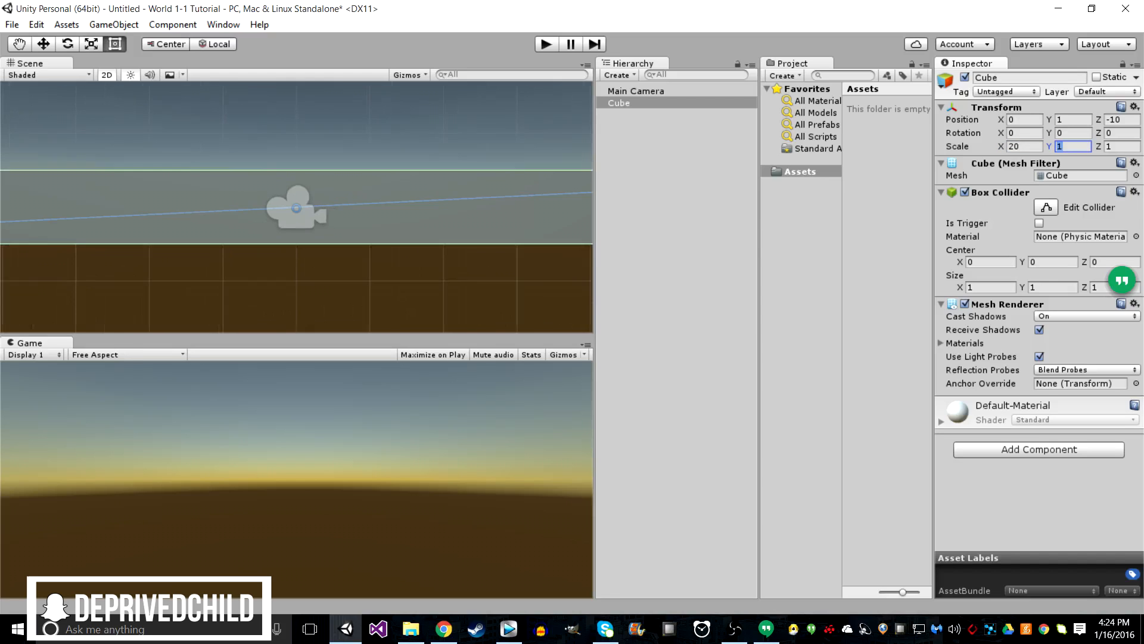
left_click(1122, 119)
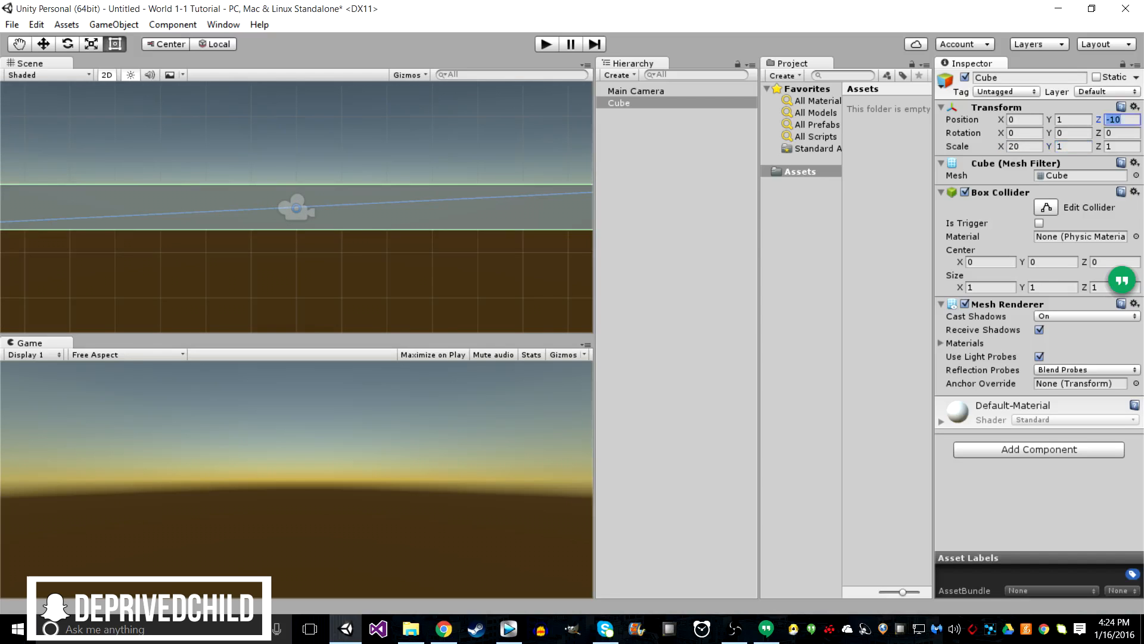
type("10")
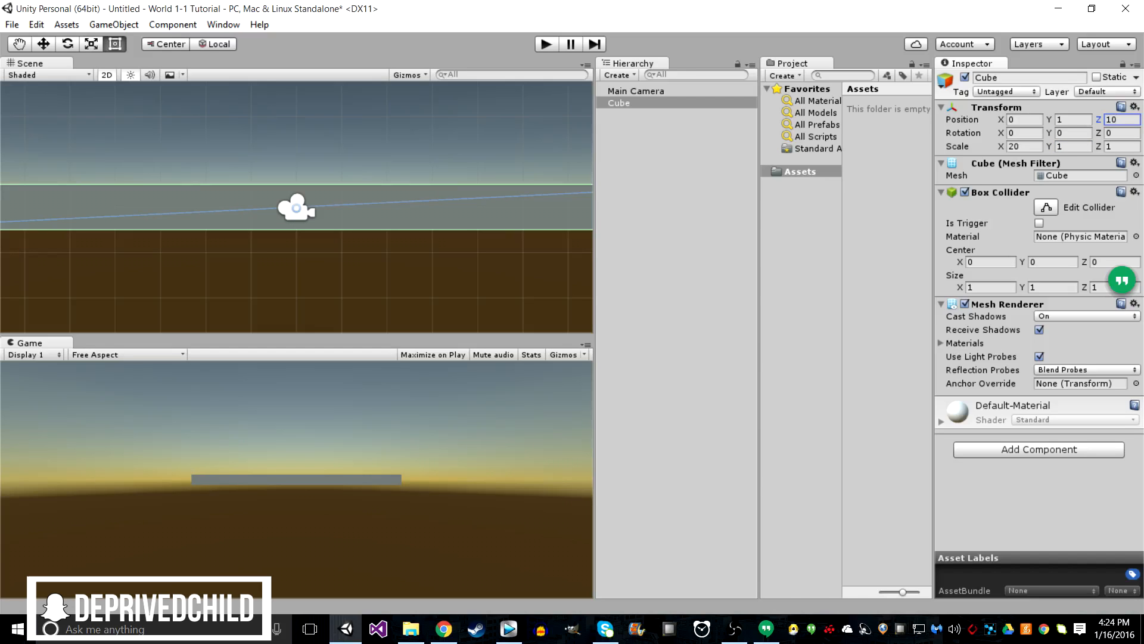
key("ctrl+a")
type("0")
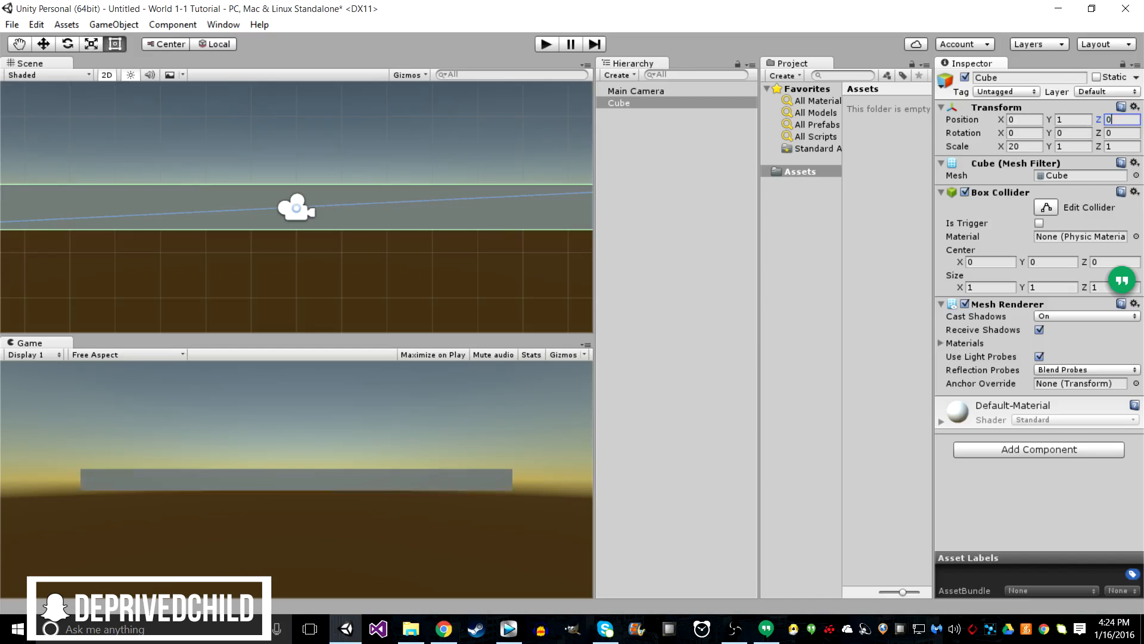
Step: Set the Main Camera's projection to Orthographic, comparing it with Perspective
left_click(636, 92)
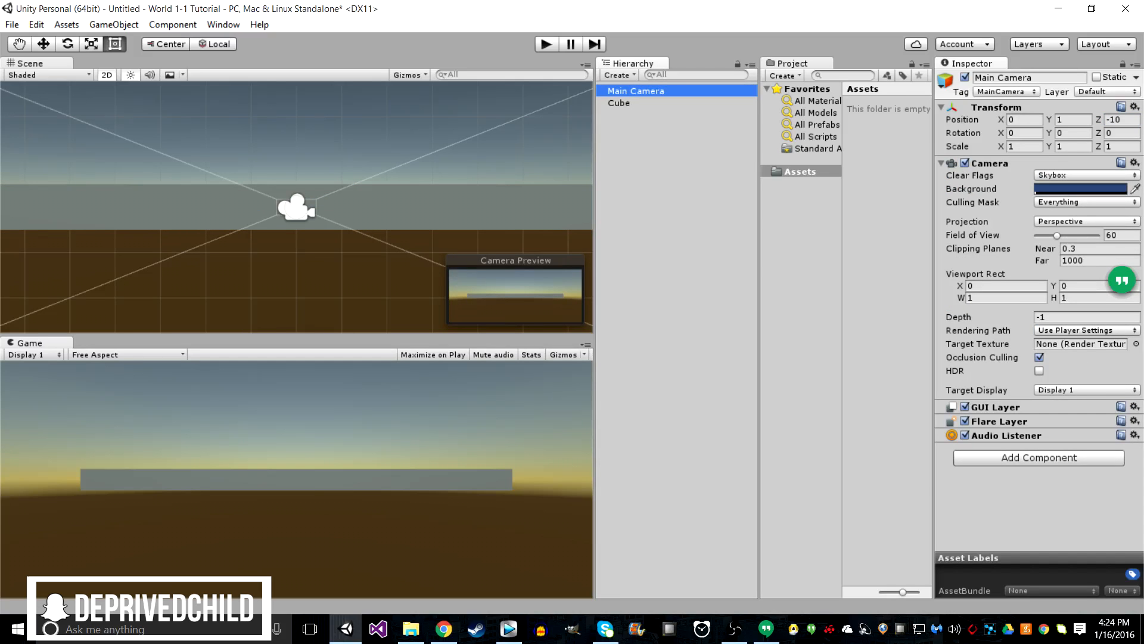
left_click(1086, 203)
left_click(1087, 202)
left_click(1087, 221)
left_click(1077, 254)
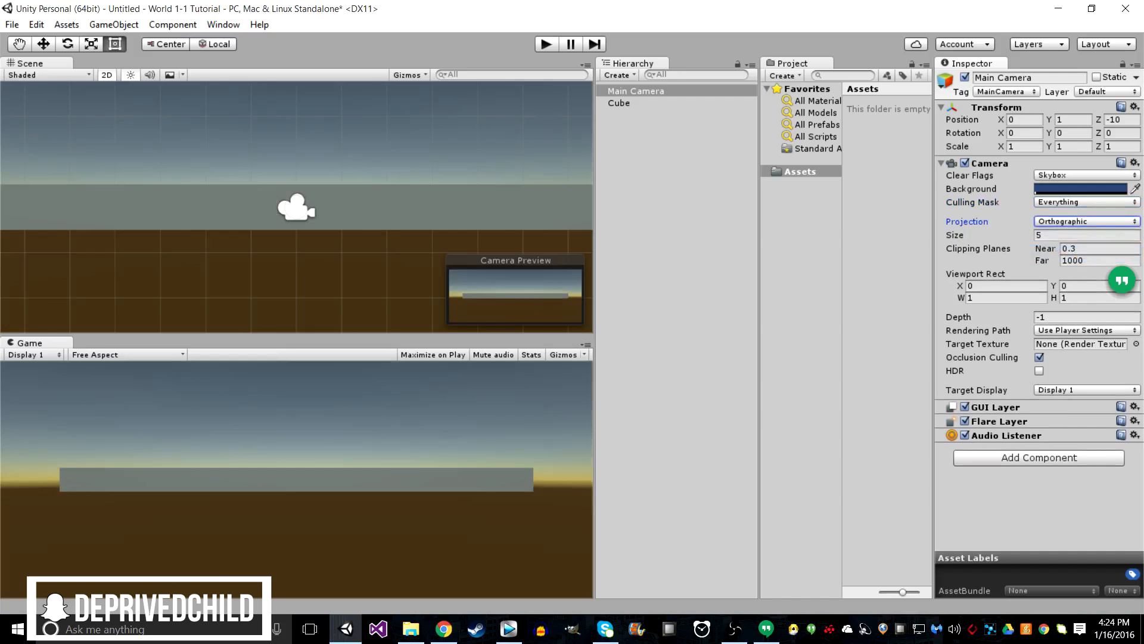
left_click(1087, 221)
left_click(1073, 237)
left_click(1086, 221)
left_click(1077, 254)
left_click(1087, 221)
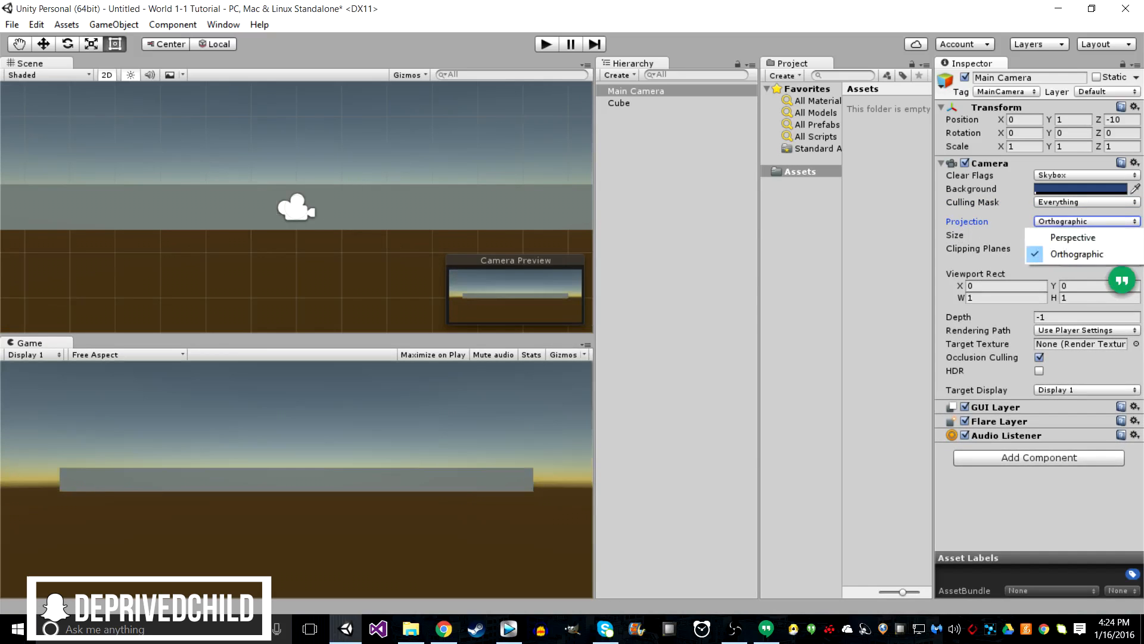
left_click(1077, 254)
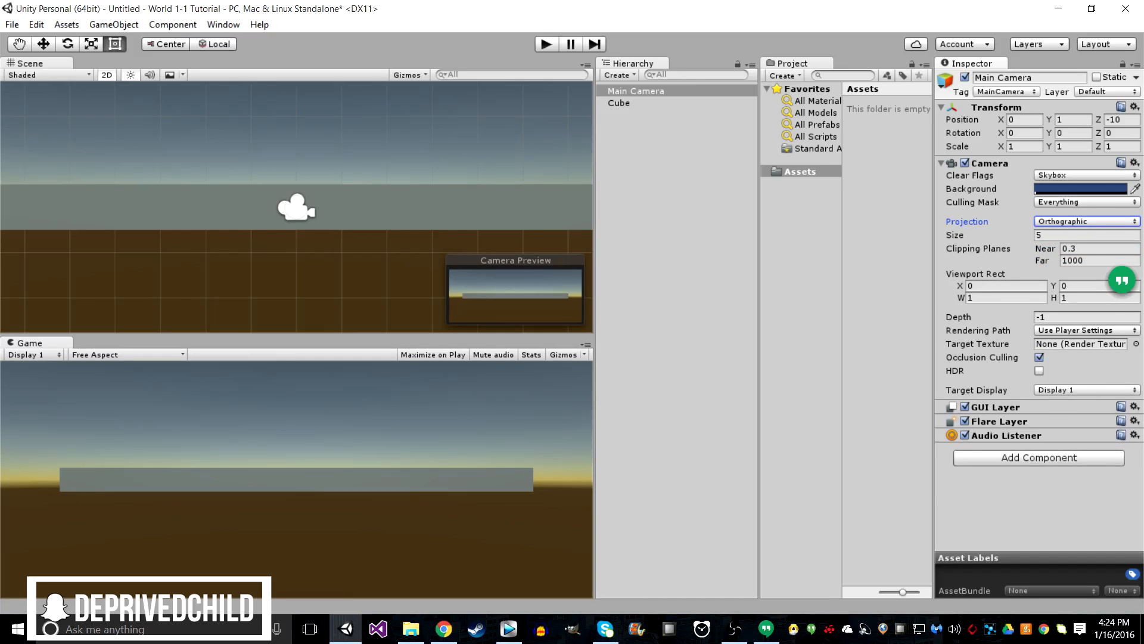
left_click(619, 103)
left_click(635, 91)
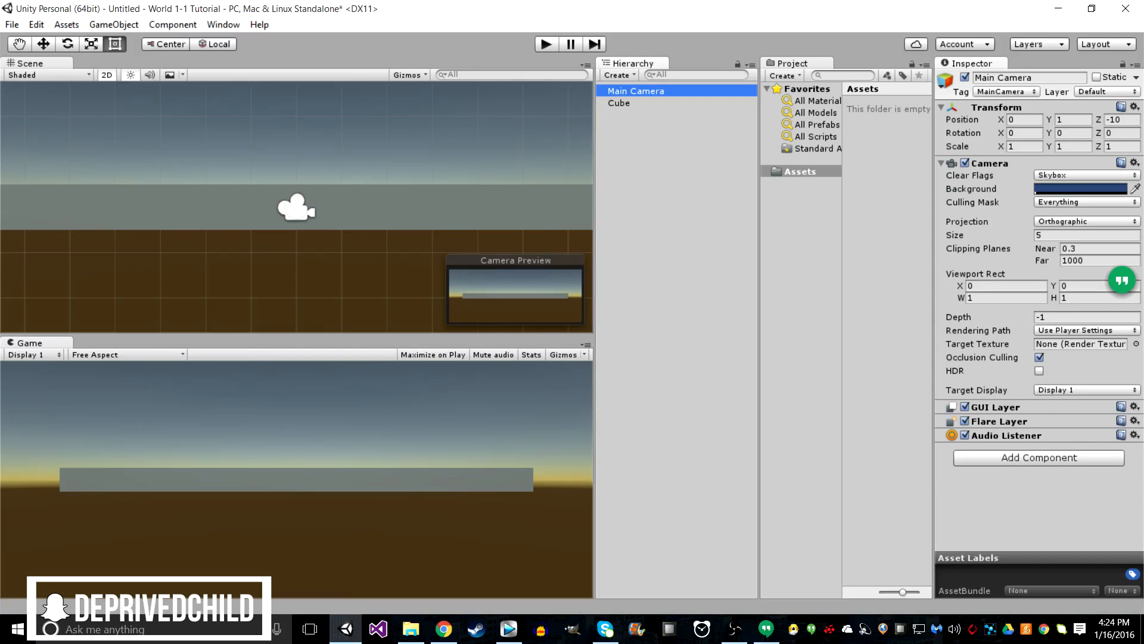
left_click(620, 103)
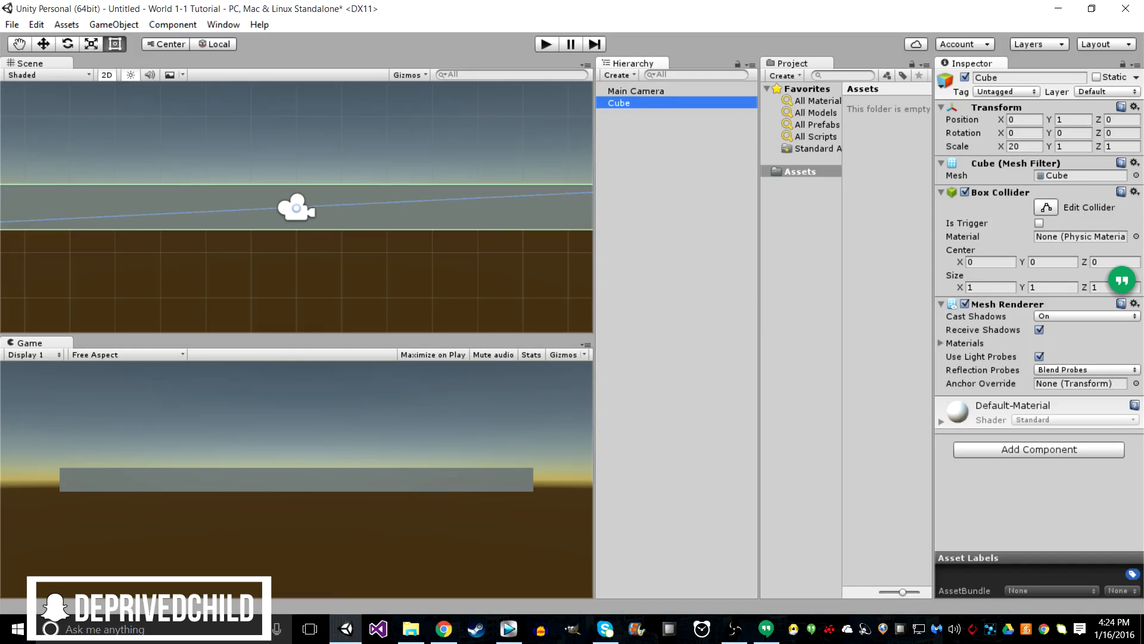
left_click(635, 92)
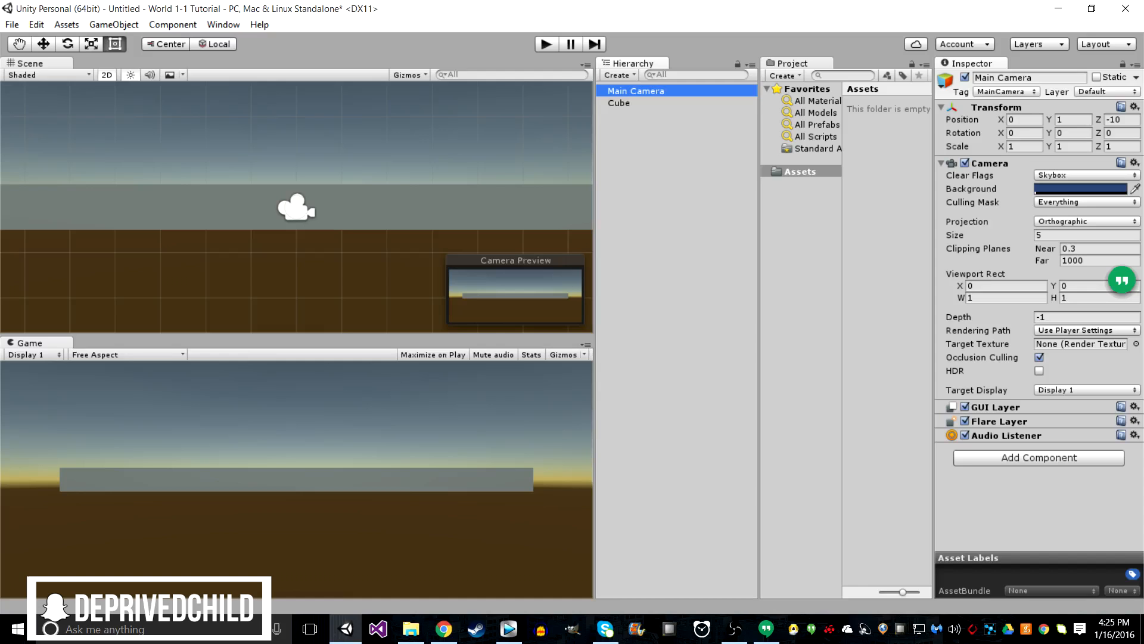
Step: Rename the cube object as Ground
left_click(620, 103)
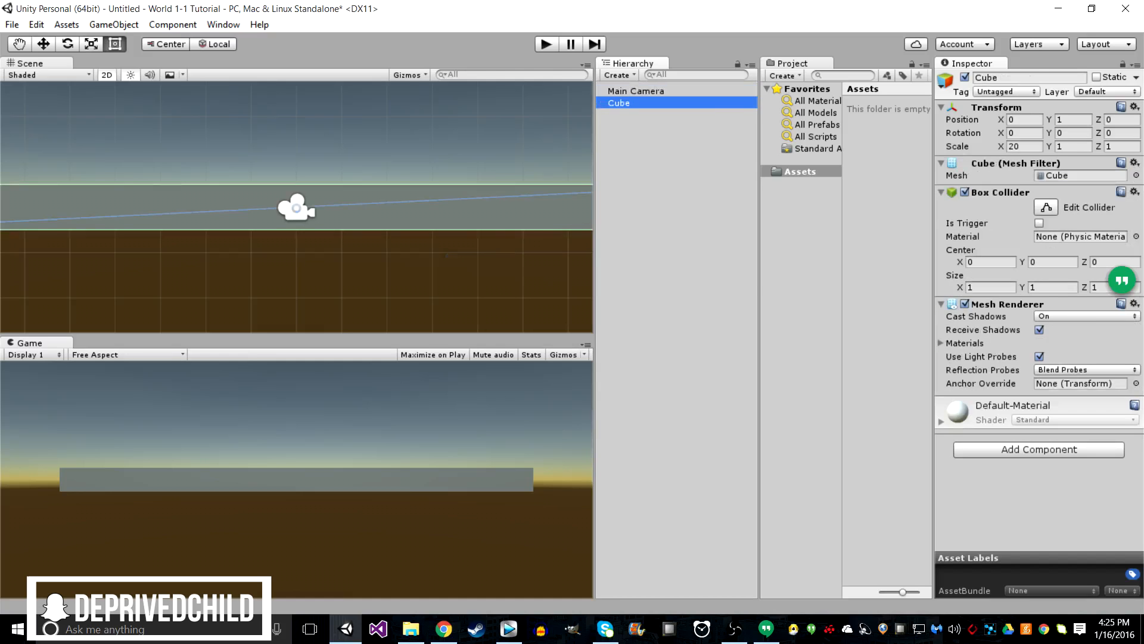
left_click(1029, 78)
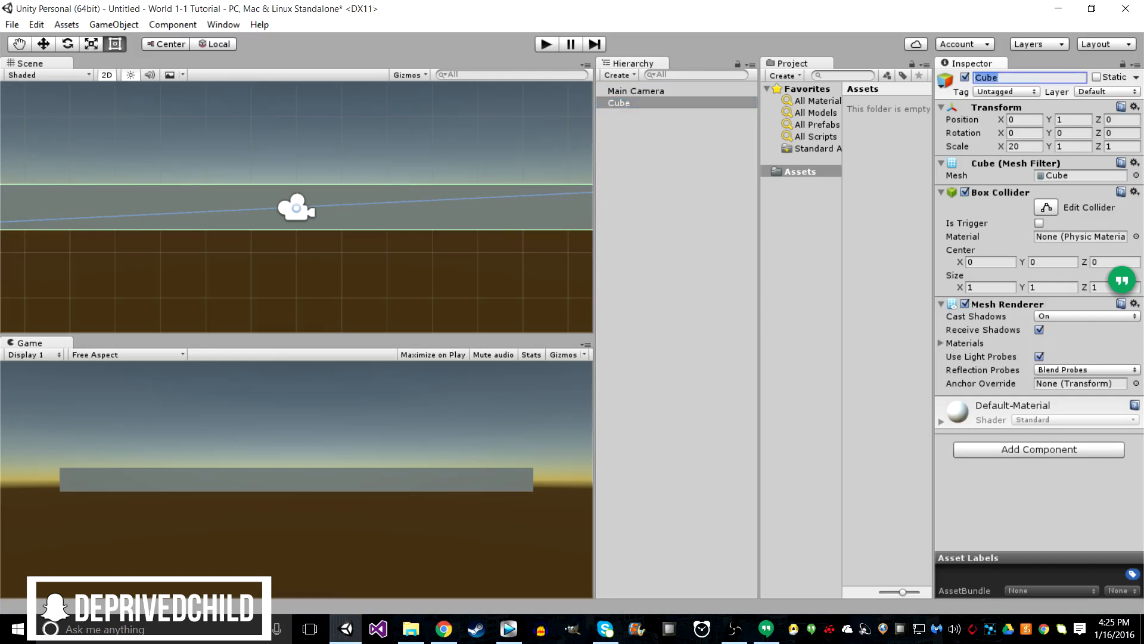
key("BackSpace")
type("Ground")
key("Return")
double_click(624, 103)
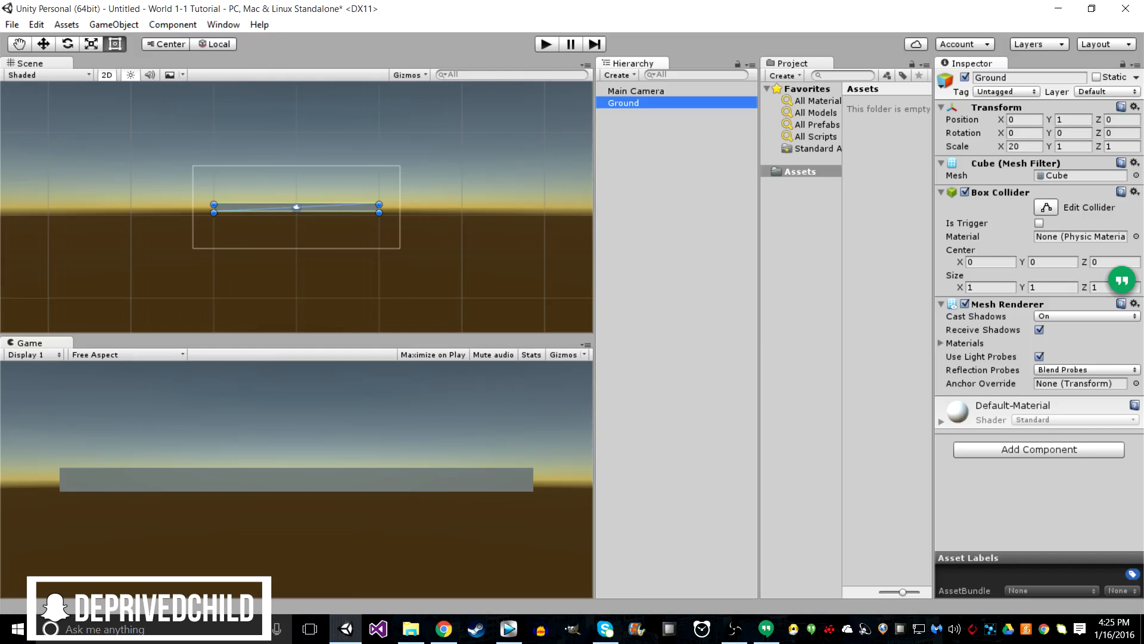
Step: Move the Ground block down to about Y -3.35 and sideways to about X -2.54
key("w")
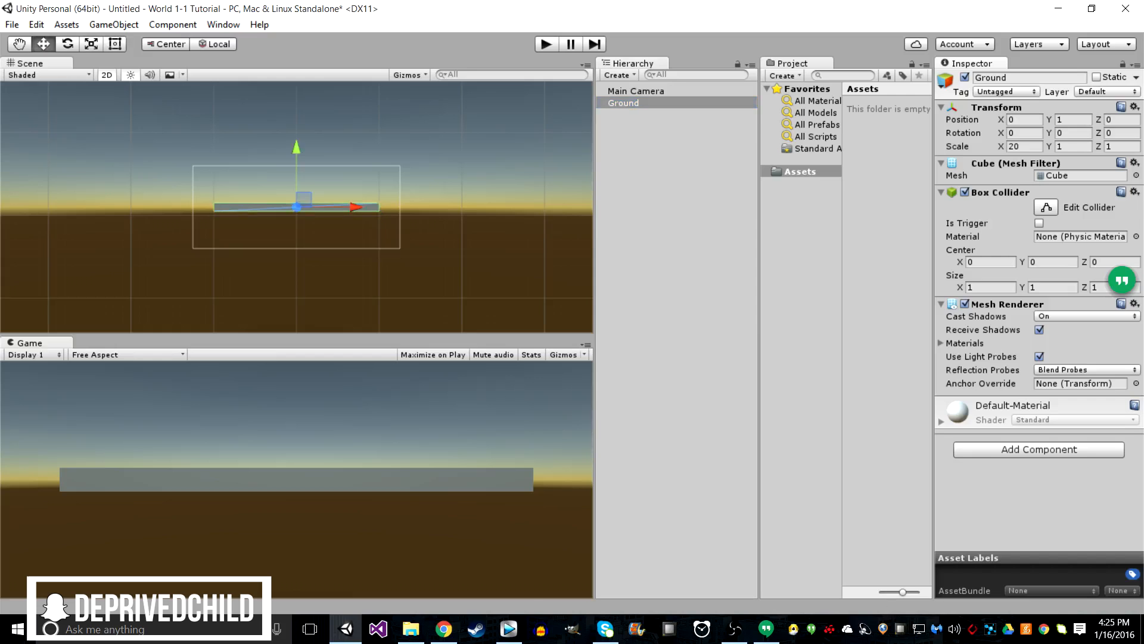
left_click_drag(296, 148, 297, 184)
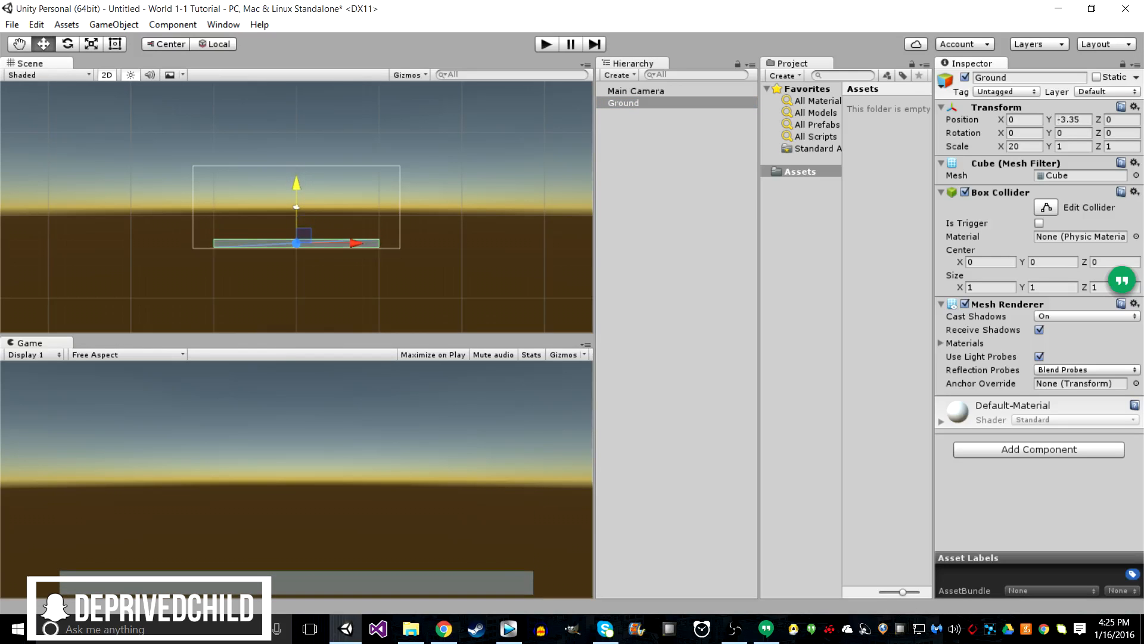
left_click_drag(356, 242, 335, 243)
Step: Set the Ground block's X scale to 25 and return its X position to 0
left_click(1024, 120)
left_click(1024, 146)
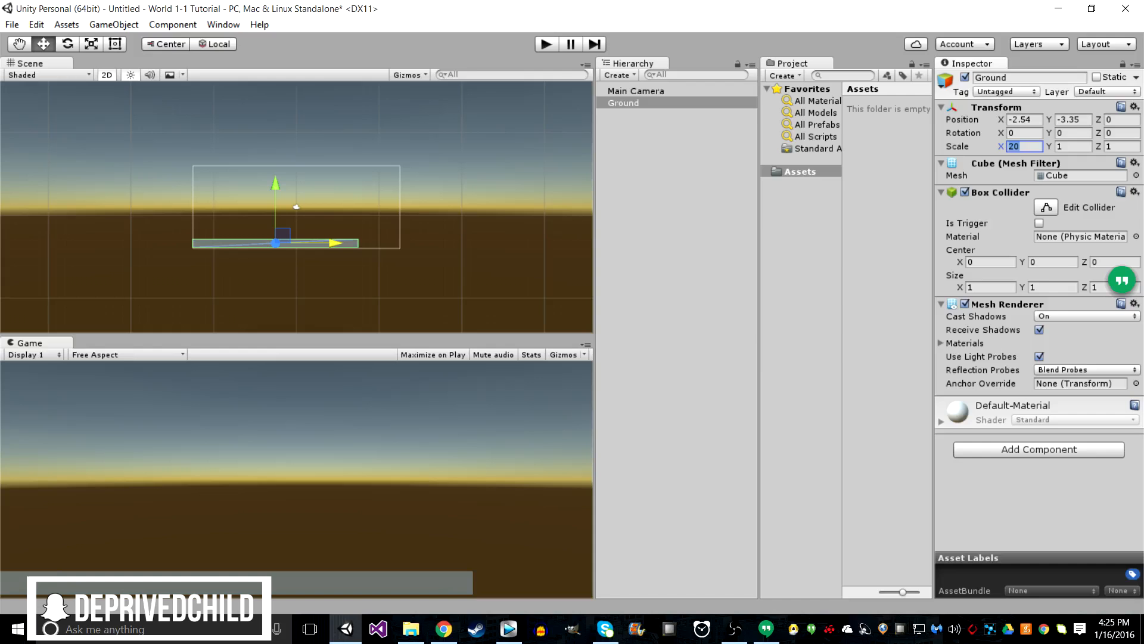
type("23")
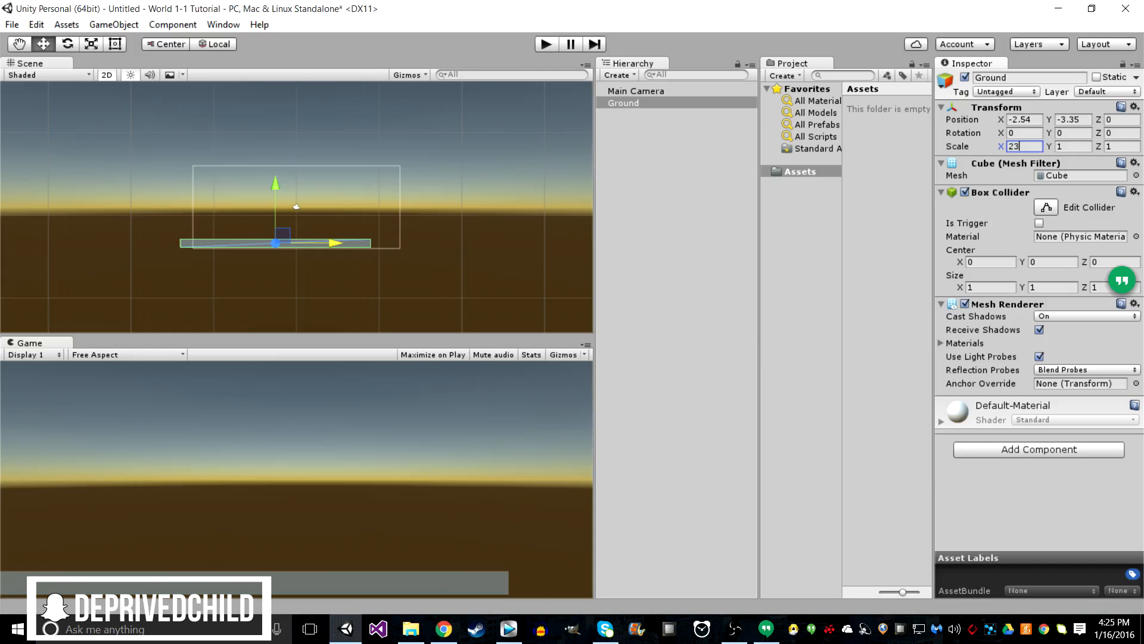
key("BackSpace")
type("5")
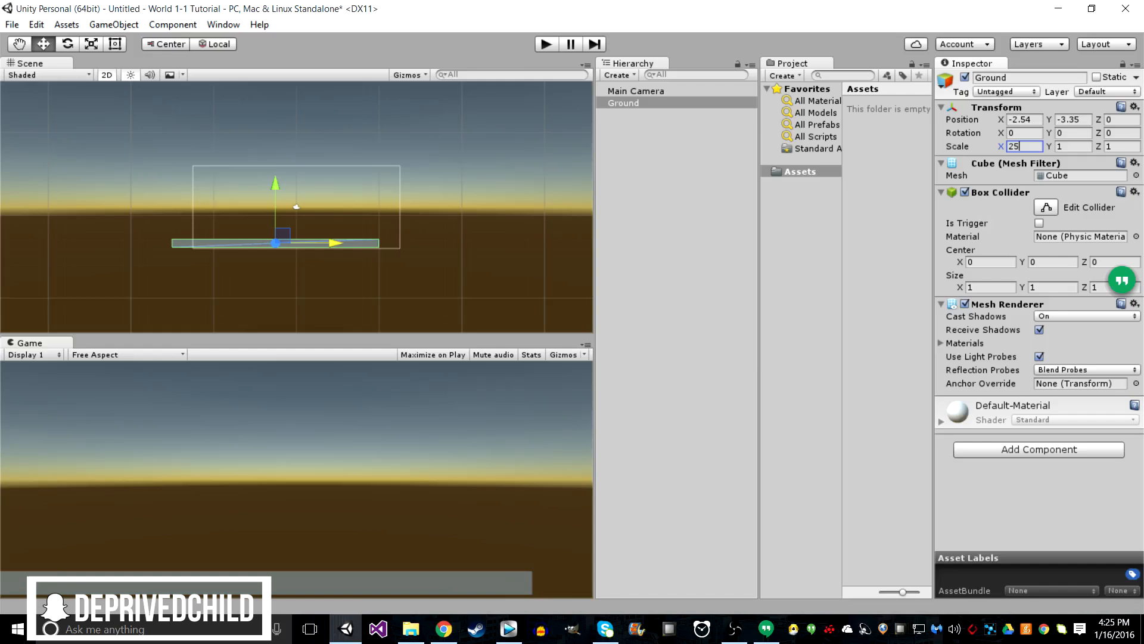
key("Return")
left_click_drag(358, 242, 357, 242)
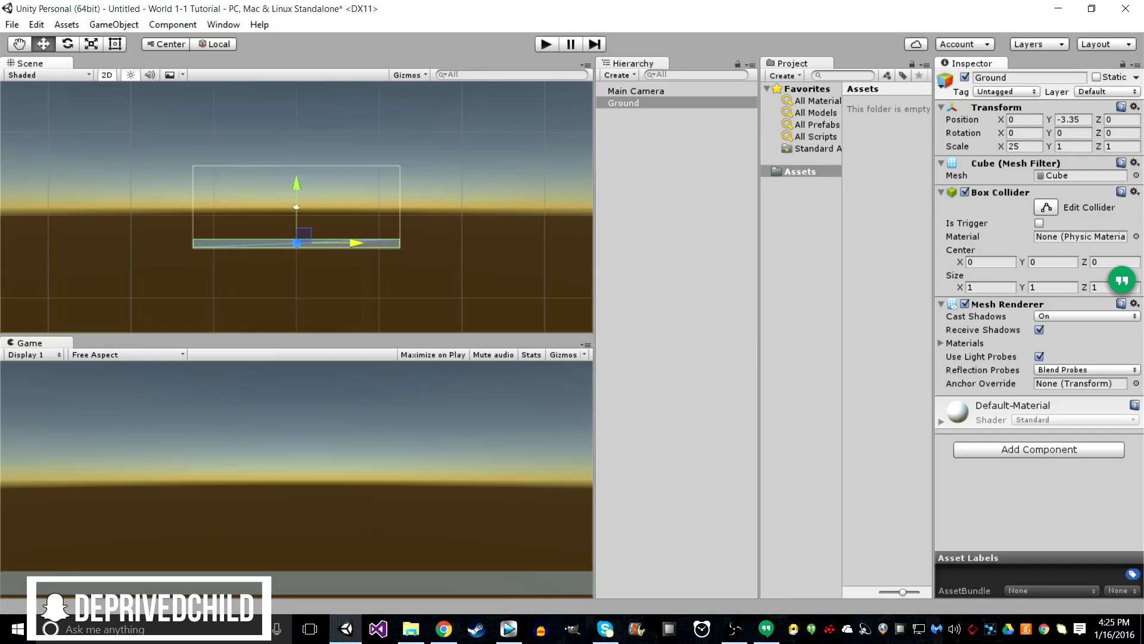
Step: Set the Ground block's Y position to -3.5 after trying -4, keeping it at the camera frame's lower edge
scroll(356, 243, "up", 6)
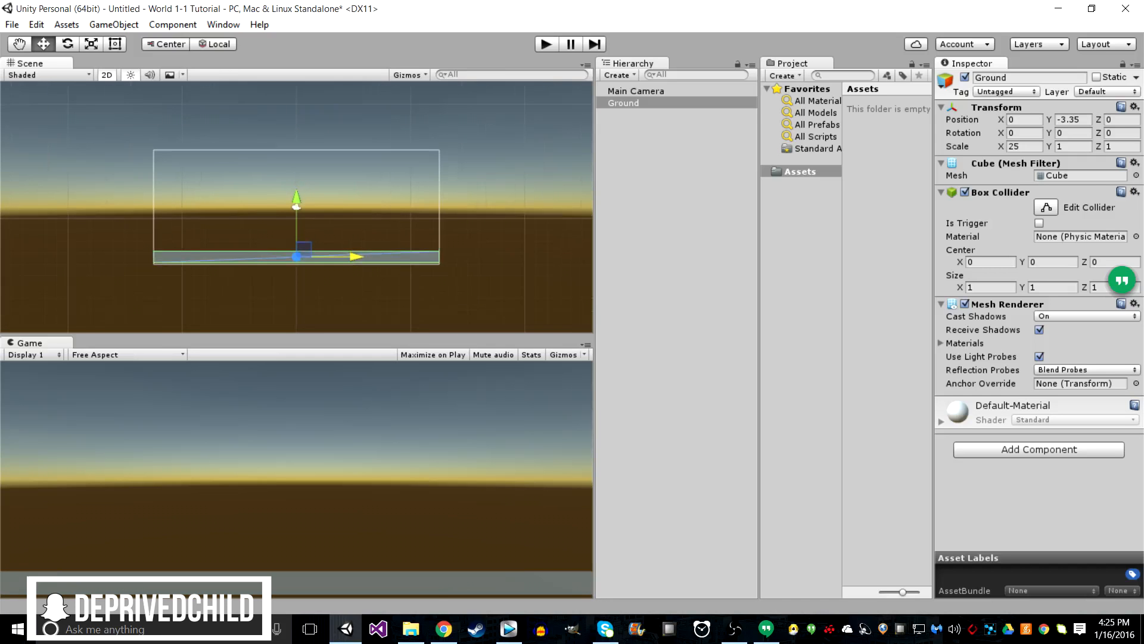
scroll(296, 207, "down", 5)
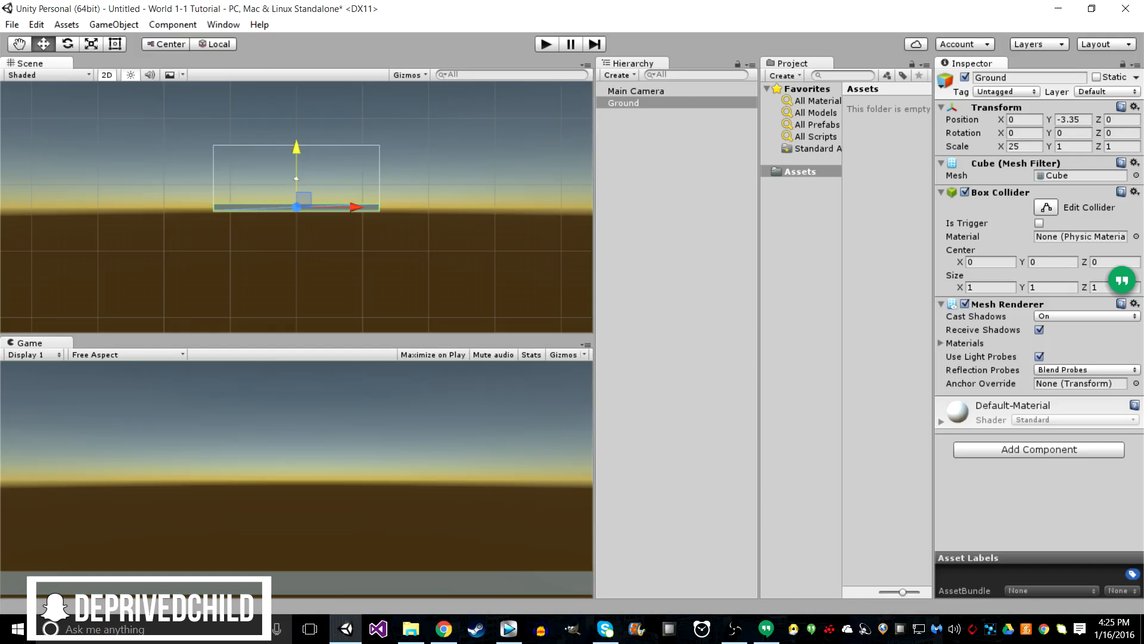
left_click(1024, 146)
left_click(1073, 120)
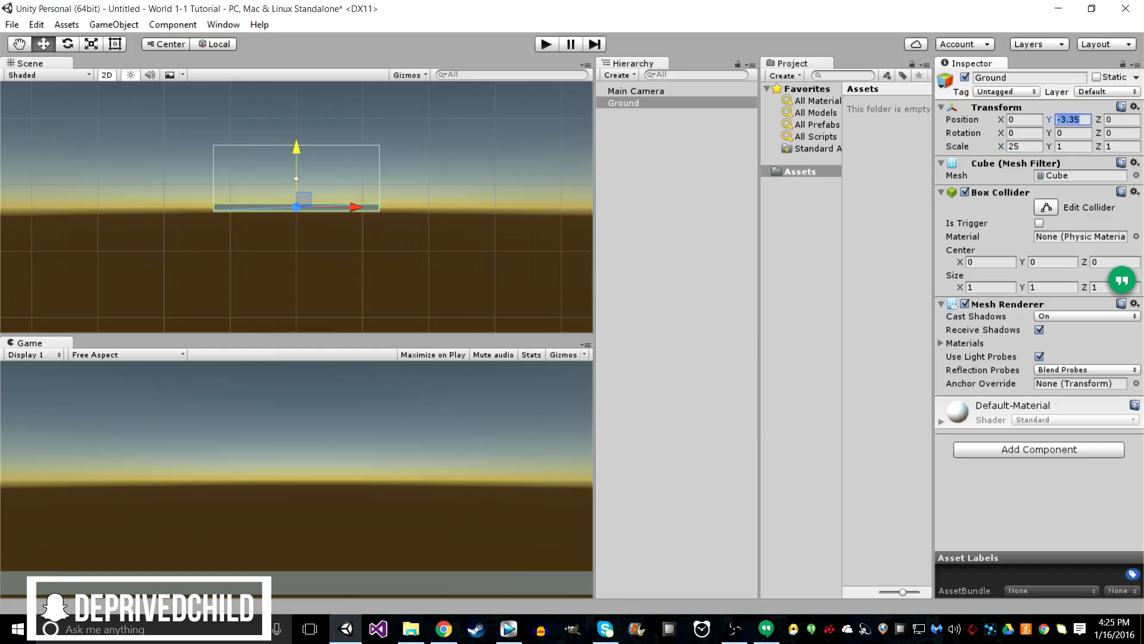
type("-4")
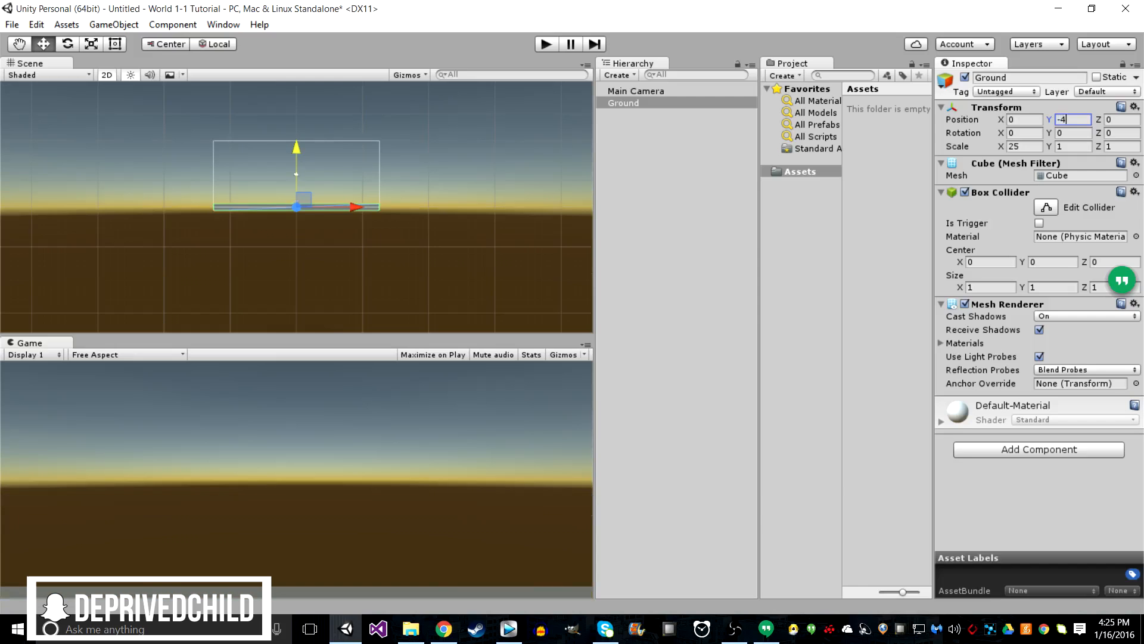
scroll(297, 206, "up", 20)
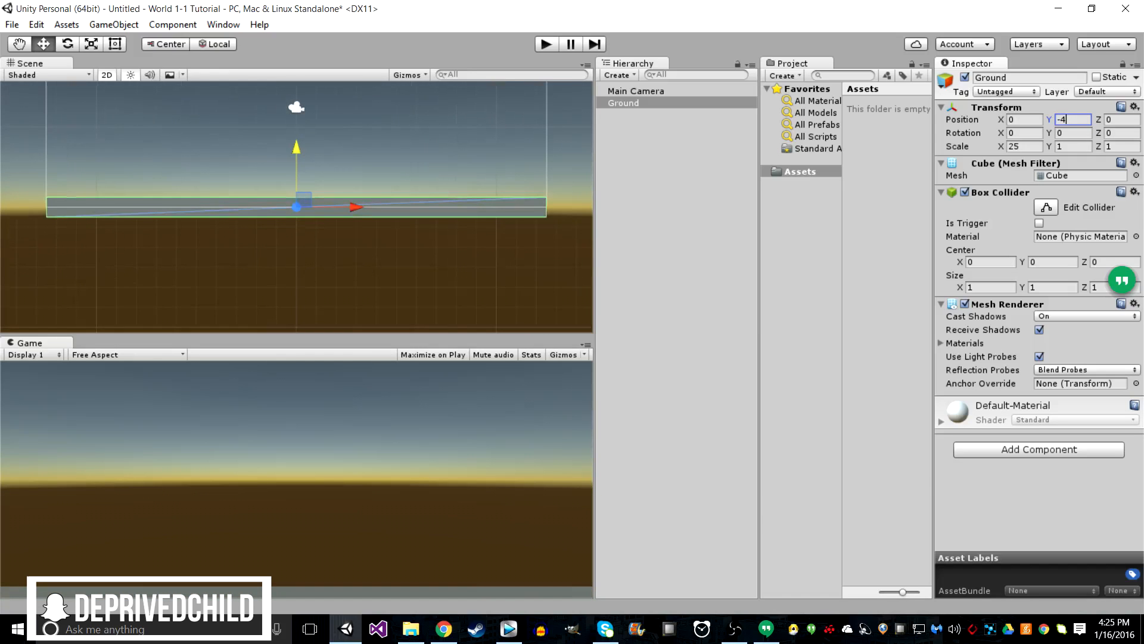
scroll(297, 207, "up", 12)
mouse_move(297, 148)
left_mouse_down()
mouse_move(297, 125)
mouse_move(297, 148)
left_mouse_up()
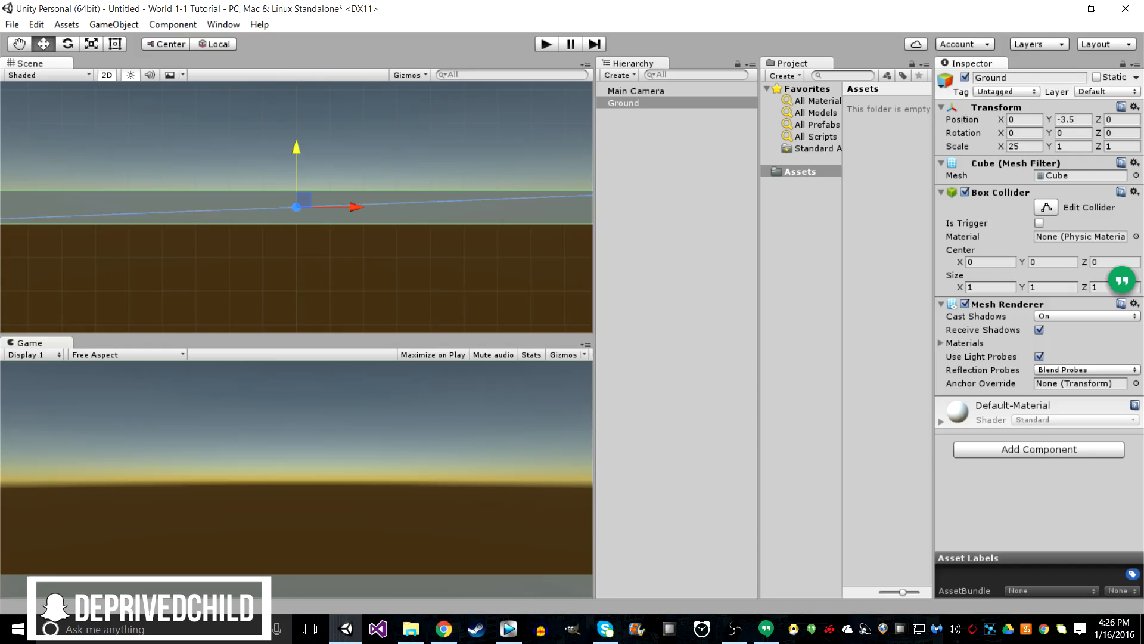
left_click(636, 91)
left_click(624, 103)
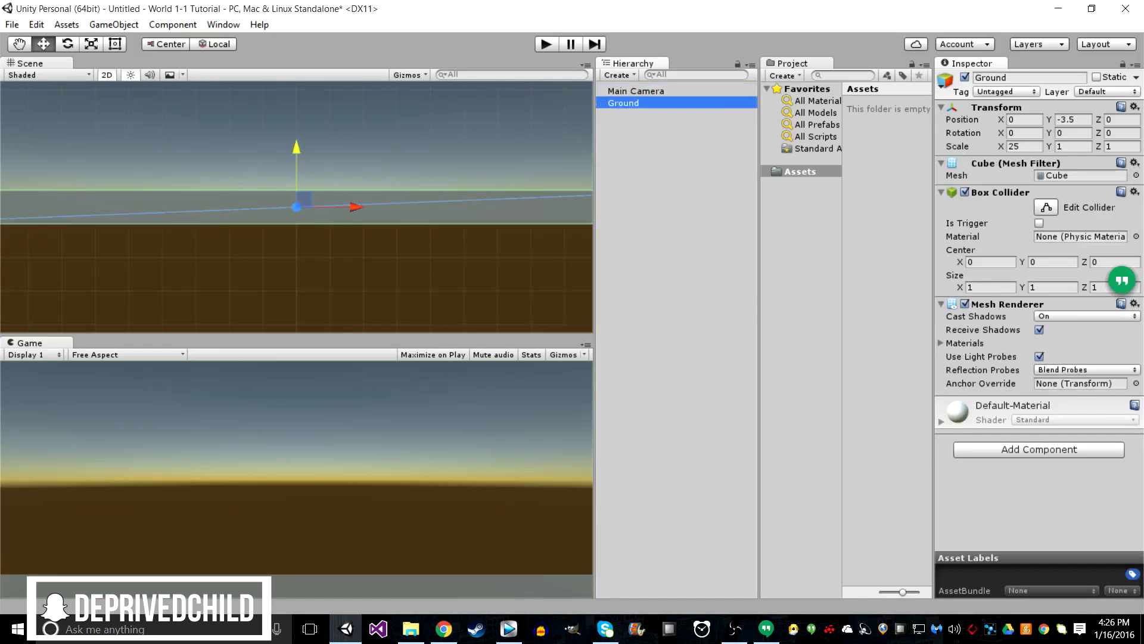
Step: Create a folder named Prefabs inside Assets
left_click(801, 172)
right_click(798, 172)
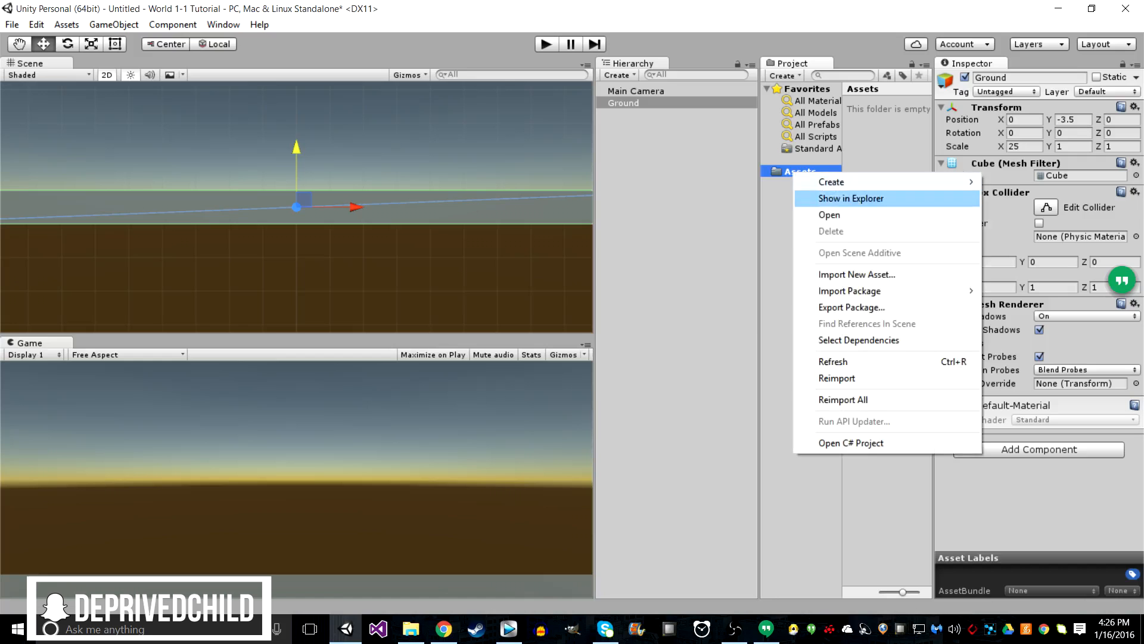
mouse_move(832, 182)
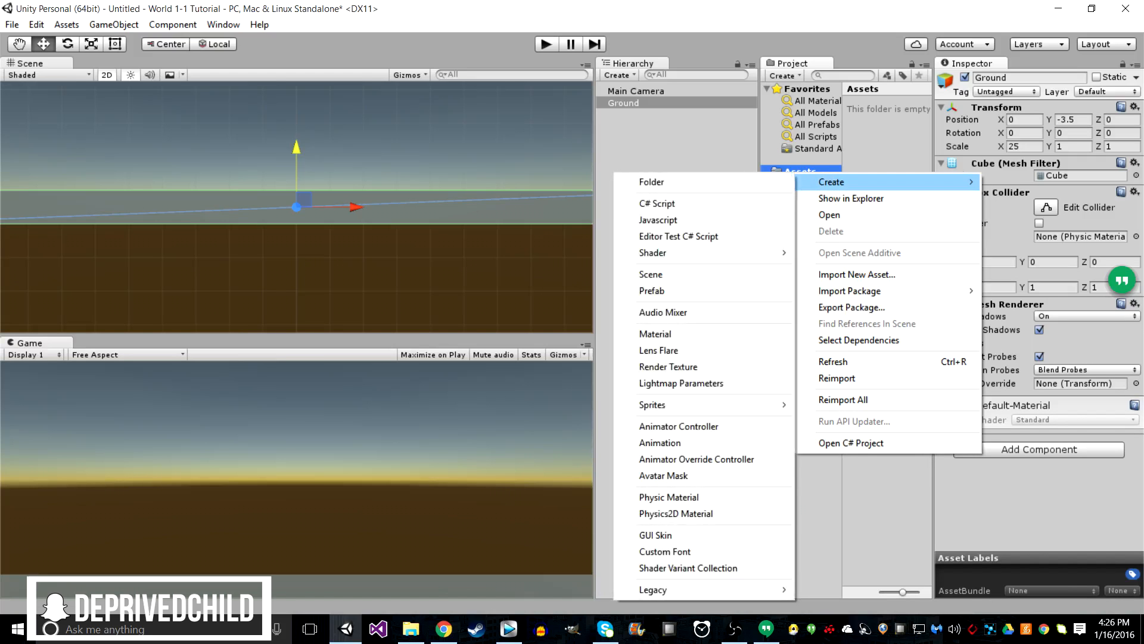
left_click(652, 182)
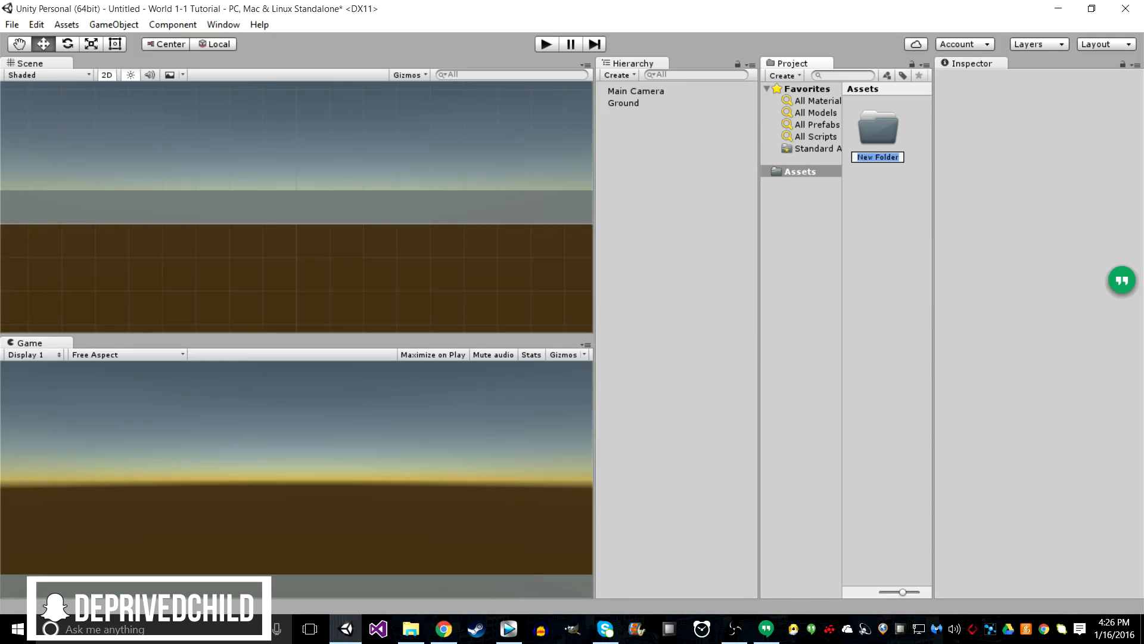
type("Prefabs")
key("Return")
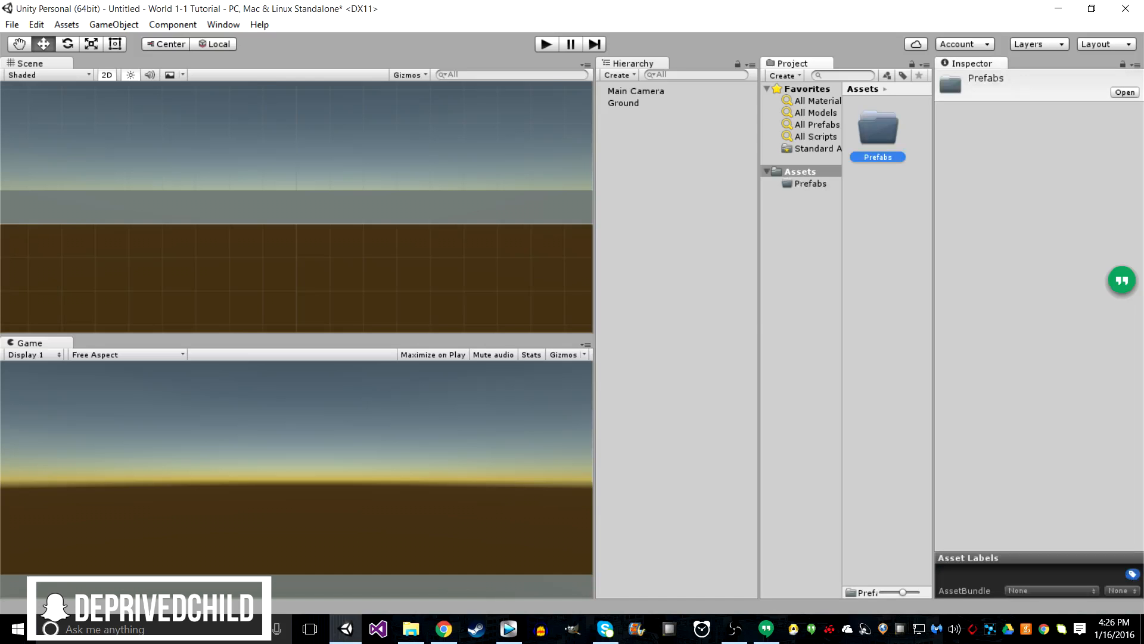
Step: Create a second folder named Materials inside Assets
right_click(822, 171)
mouse_move(858, 179)
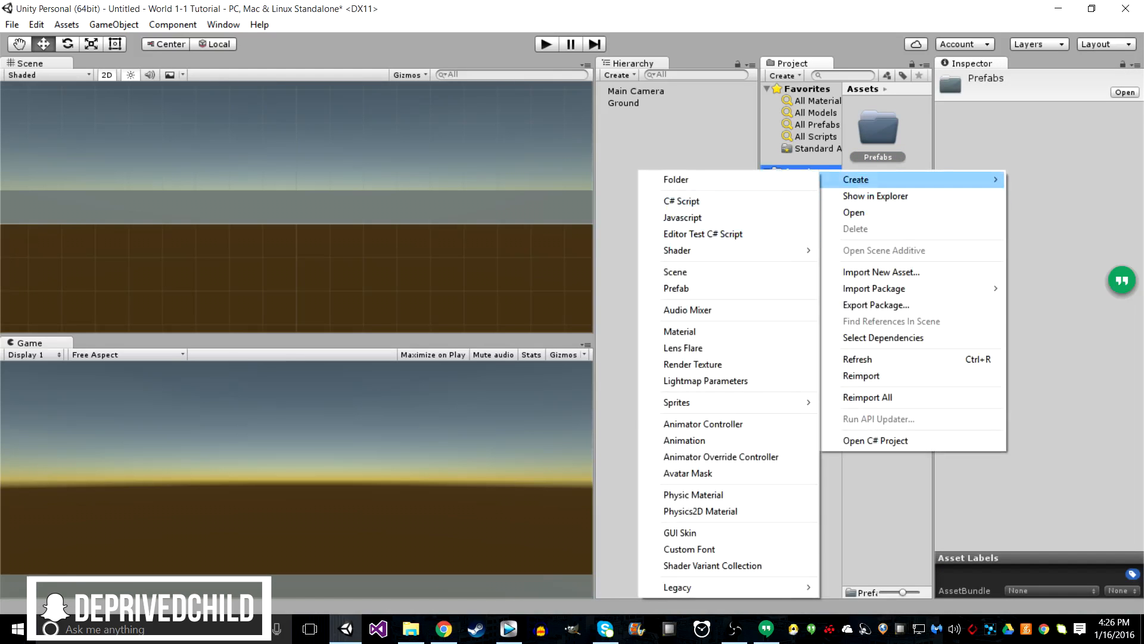
left_click(676, 180)
type("Me")
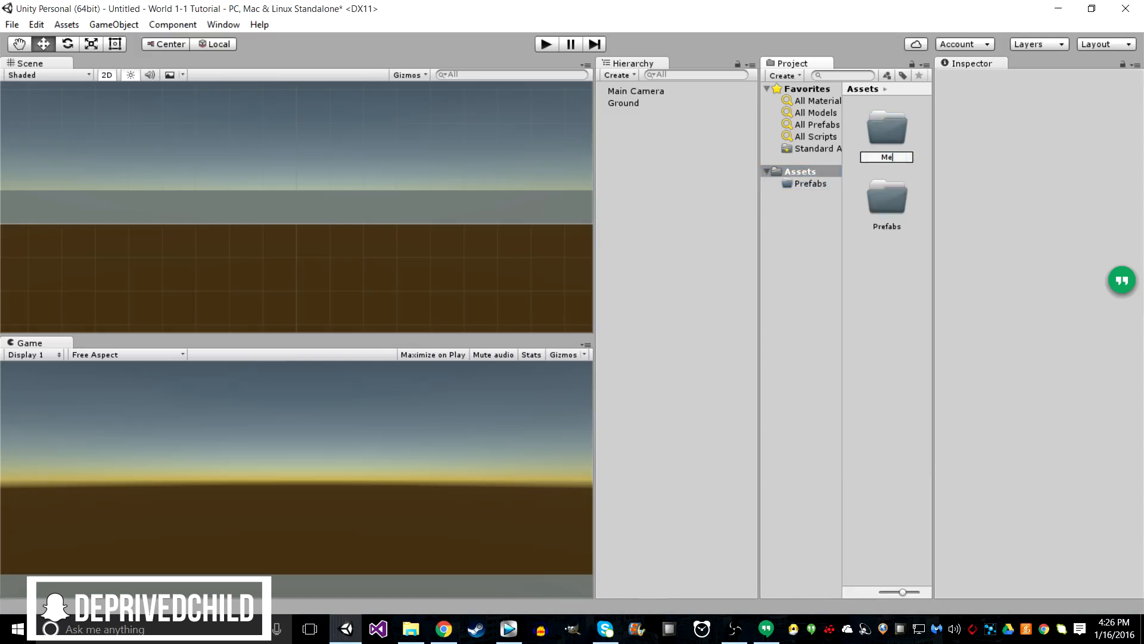
type("terials")
key("Return")
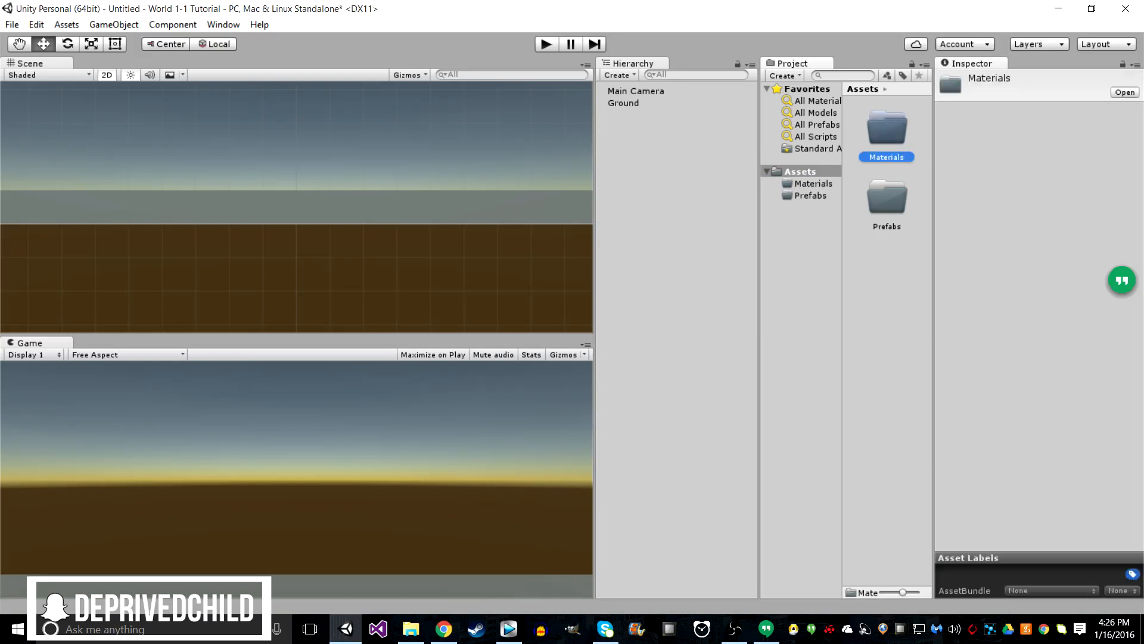
Step: Create a new material named Ground inside the Materials folder
left_click(813, 184)
left_click(801, 172)
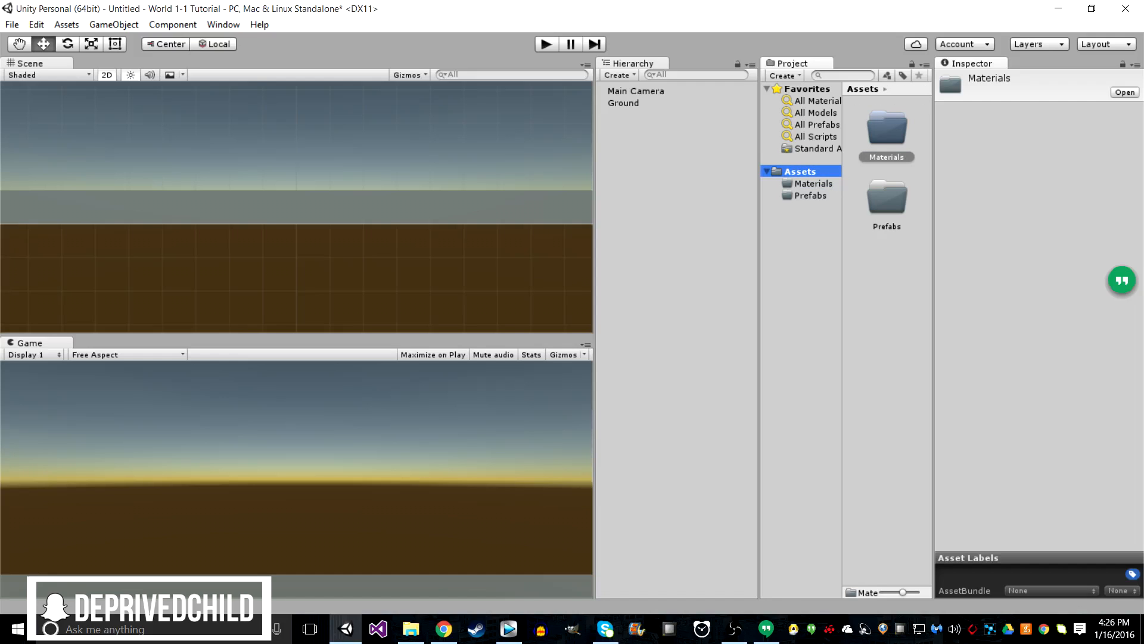
double_click(886, 128)
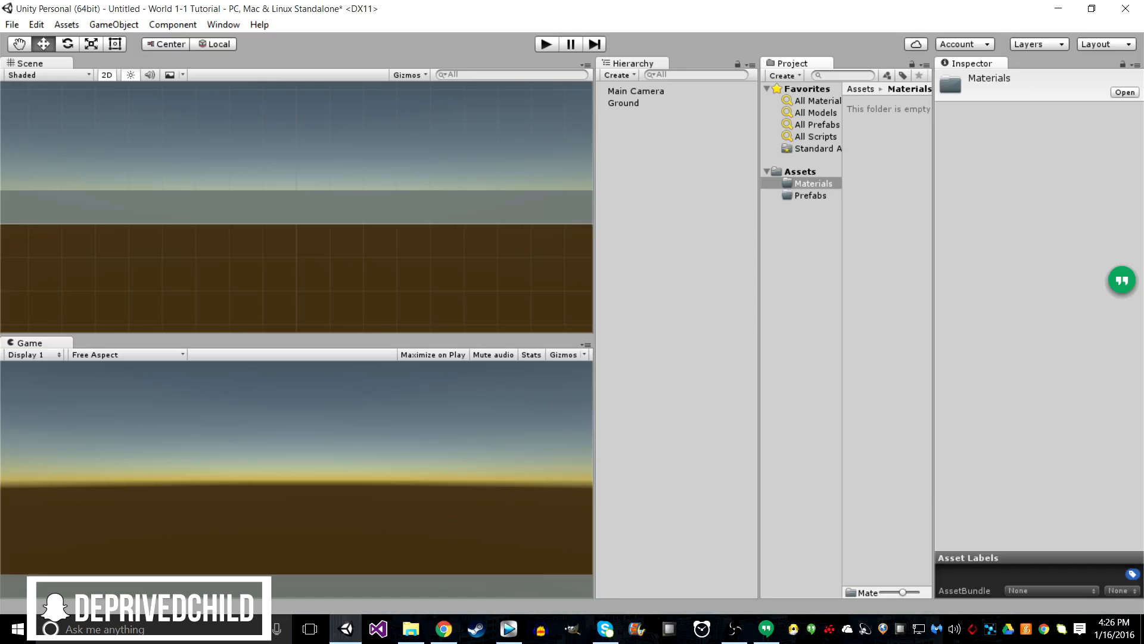
right_click(874, 216)
mouse_move(909, 223)
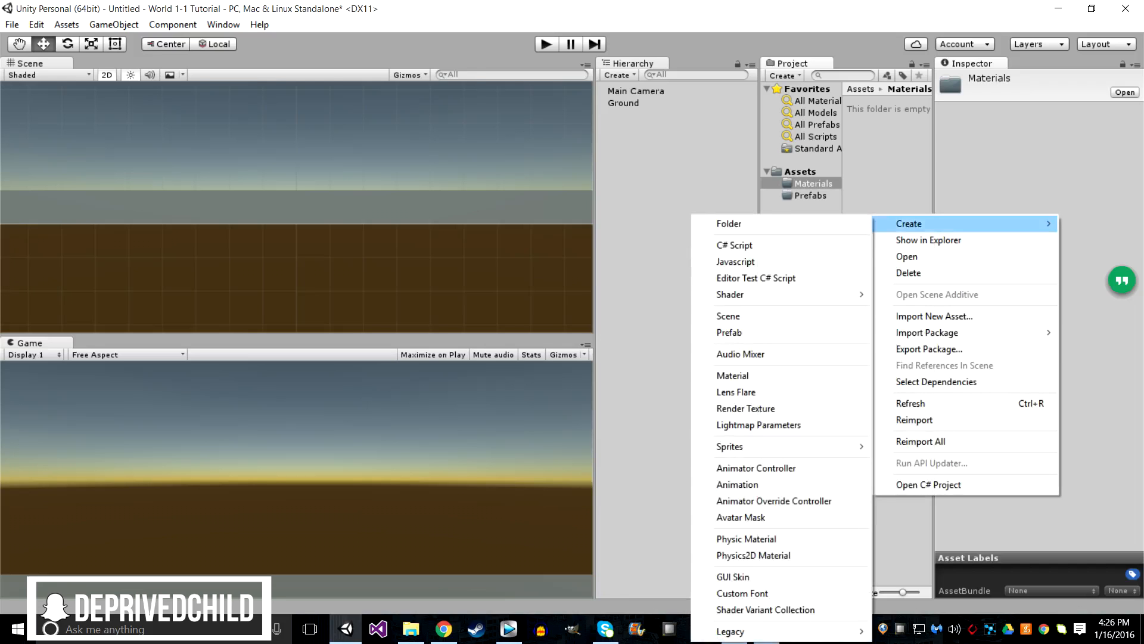
left_click(732, 375)
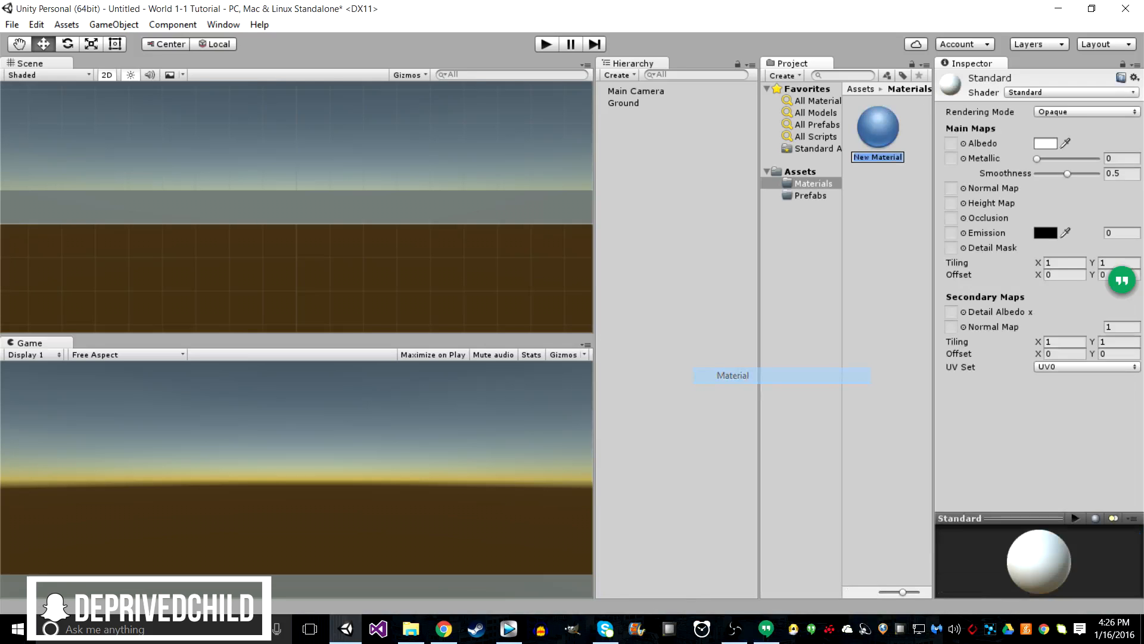
type("Groun")
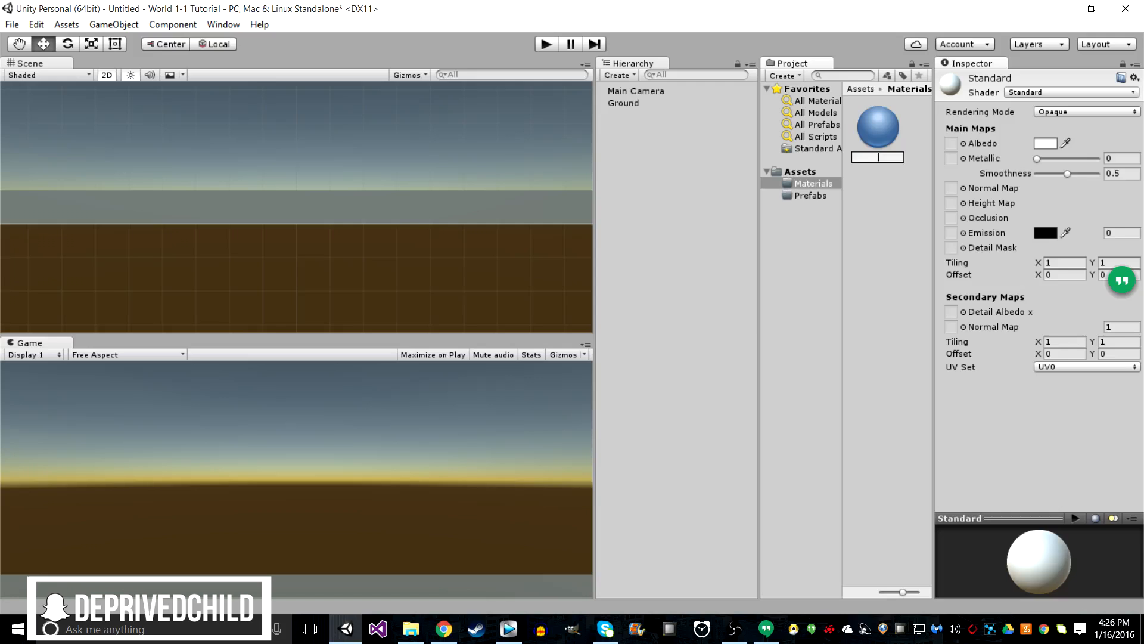
type("d")
Step: Set the Ground material's shader to Unlit/Color
left_click(1071, 92)
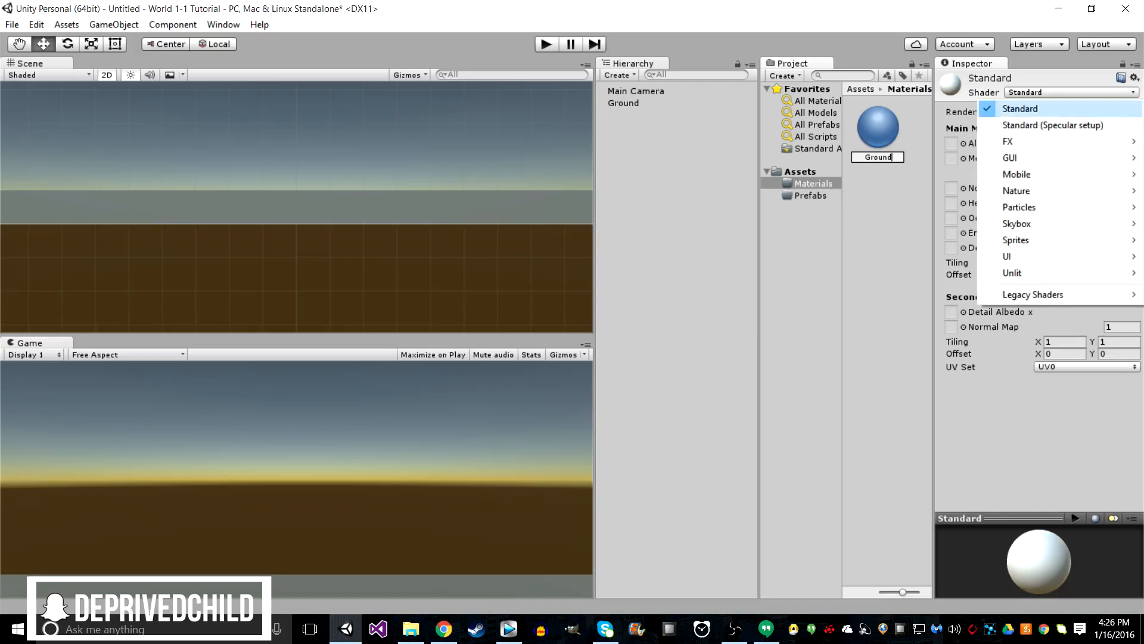
mouse_move(1043, 272)
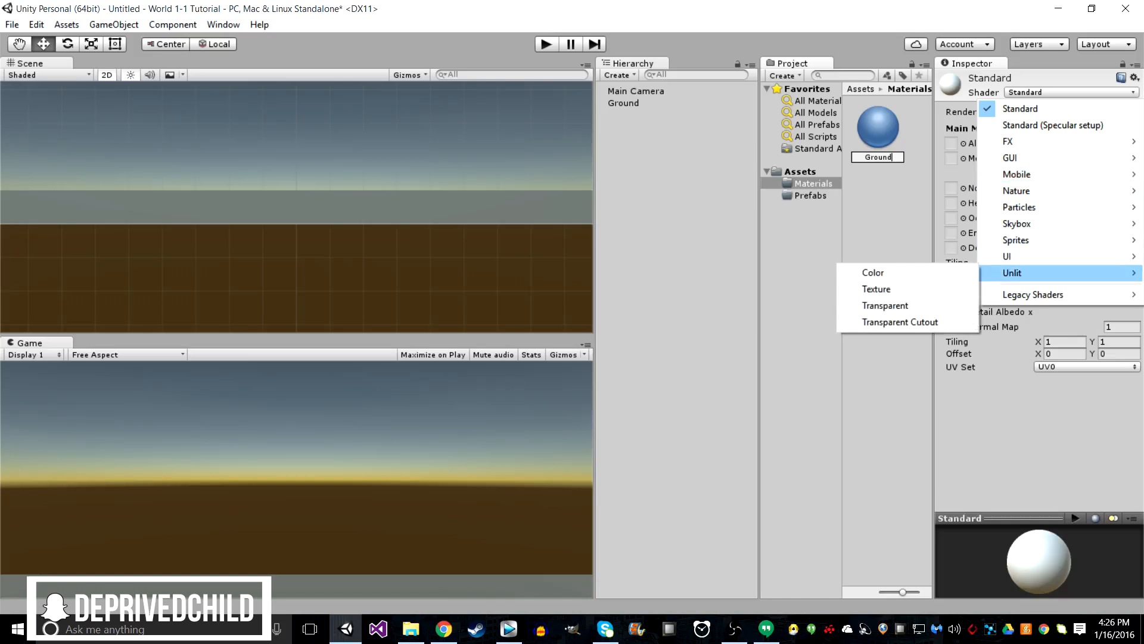
left_click(873, 272)
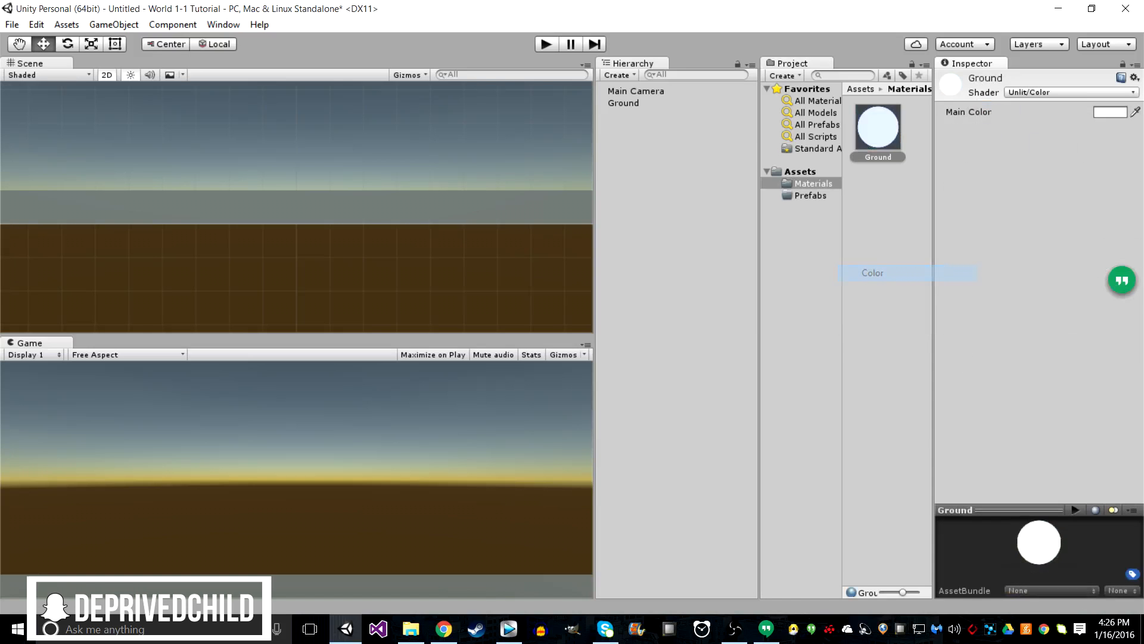
Step: Set the Ground material's main color to orange, about RGB 214, 114, 38, and compare it with the World 1-1 map in Chrome
left_click(1110, 111)
mouse_move(152, 183)
left_mouse_down()
mouse_move(152, 166)
mouse_move(152, 178)
left_mouse_up()
mouse_move(36, 79)
left_mouse_down()
mouse_move(128, 79)
mouse_move(140, 90)
mouse_move(139, 142)
mouse_move(113, 102)
mouse_move(101, 111)
mouse_move(79, 94)
mouse_move(120, 92)
mouse_move(119, 80)
mouse_move(131, 115)
mouse_move(117, 96)
left_mouse_up()
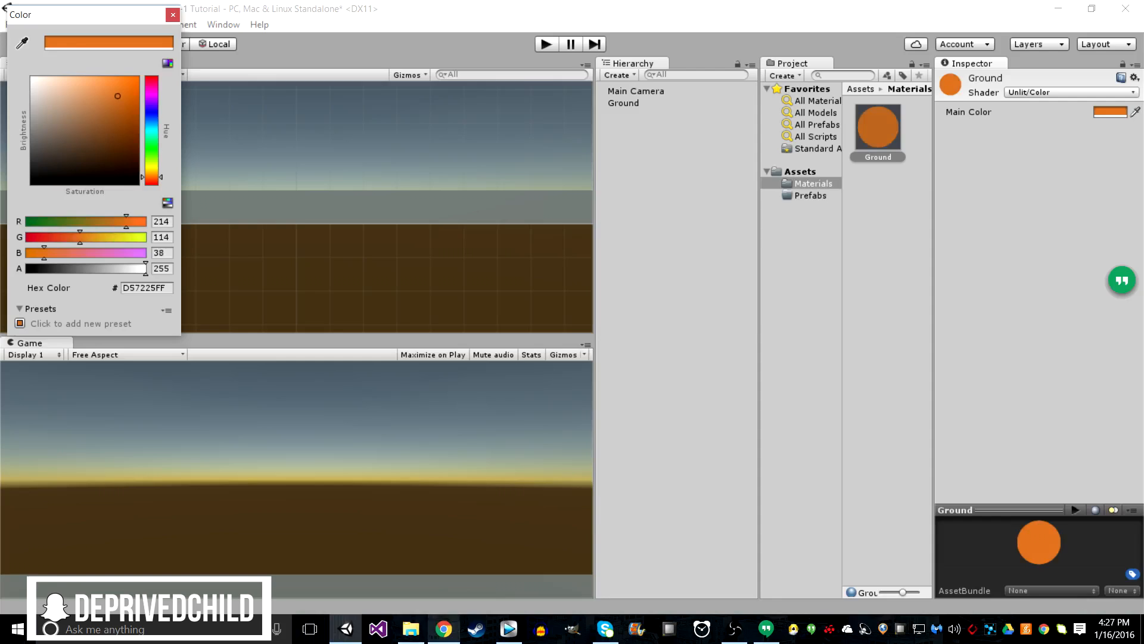
left_click(443, 629)
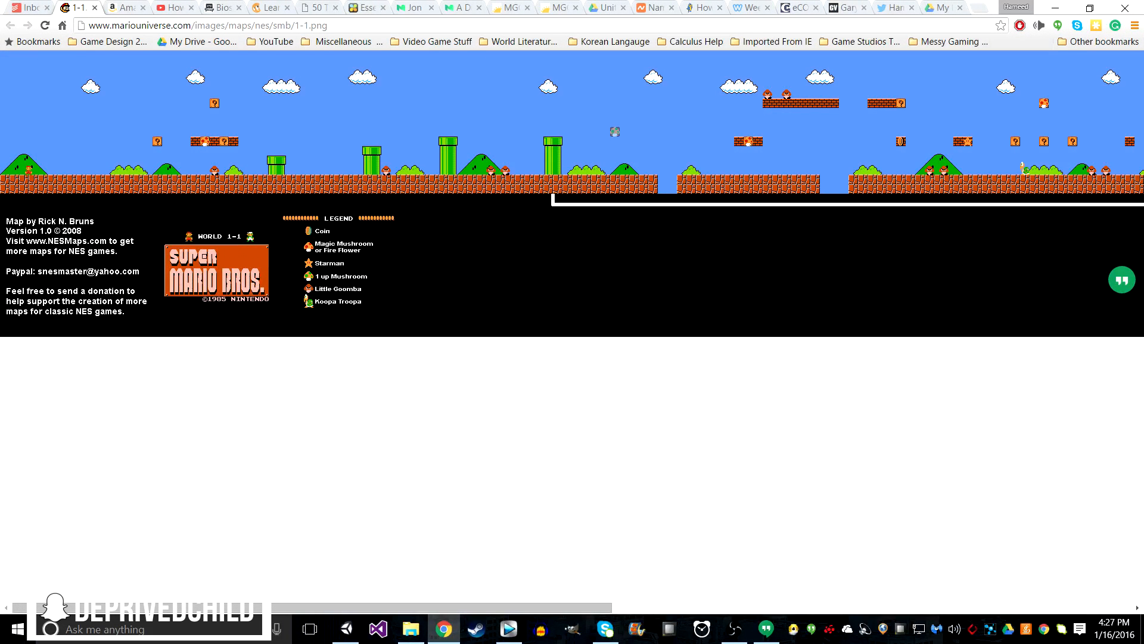
left_click(443, 629)
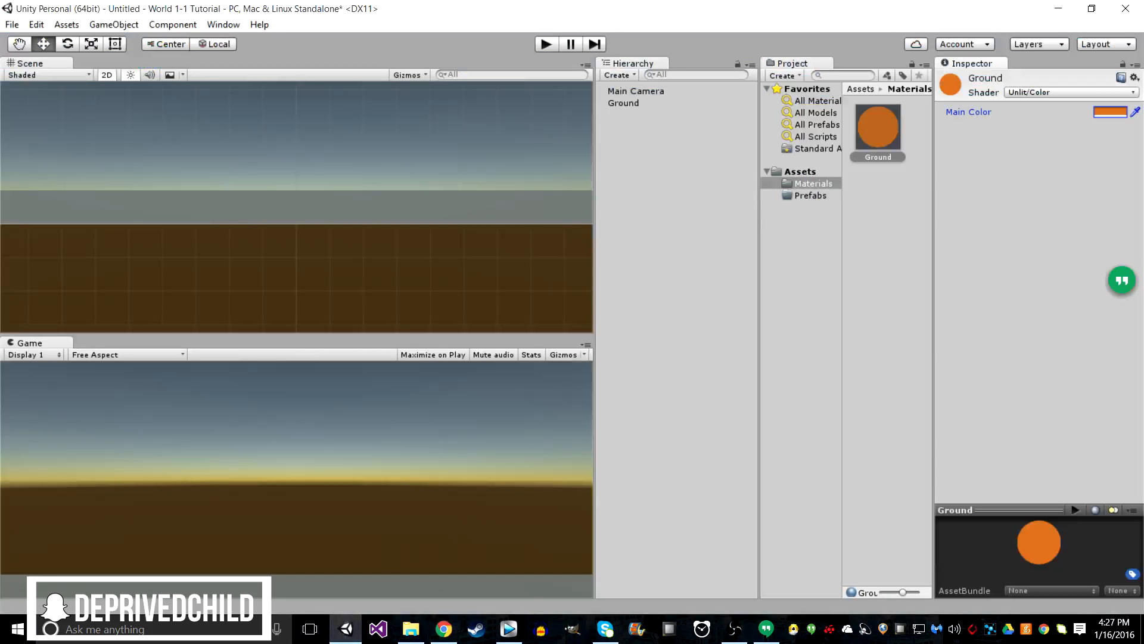
Step: Apply the orange Ground material to the Ground object
left_click(887, 310)
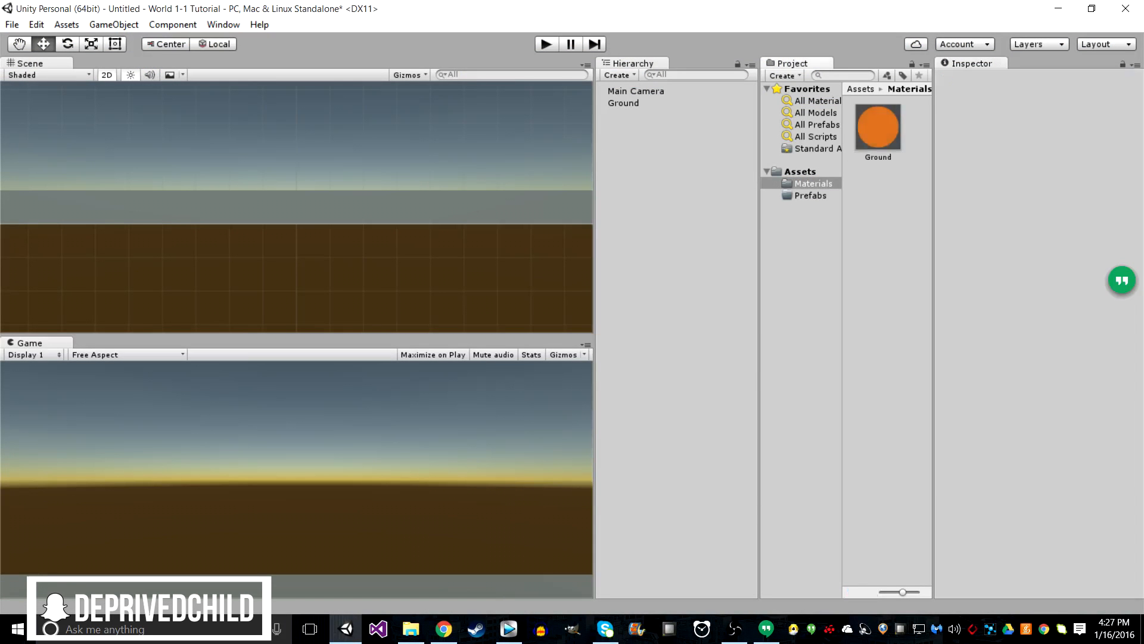
left_click(878, 128)
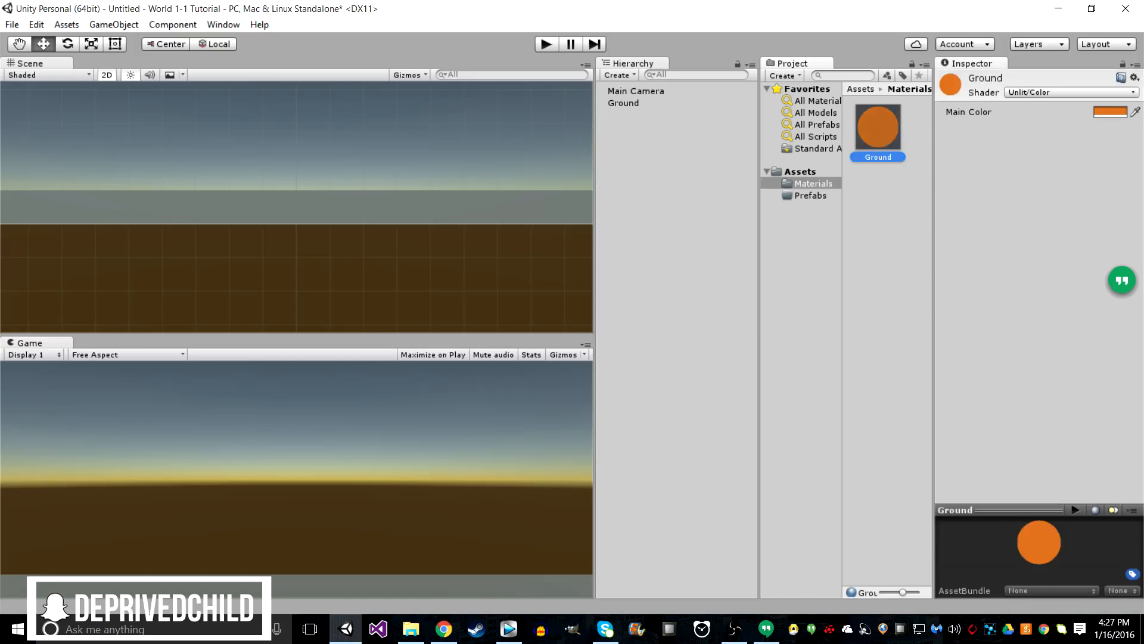
left_click_drag(877, 128, 624, 103)
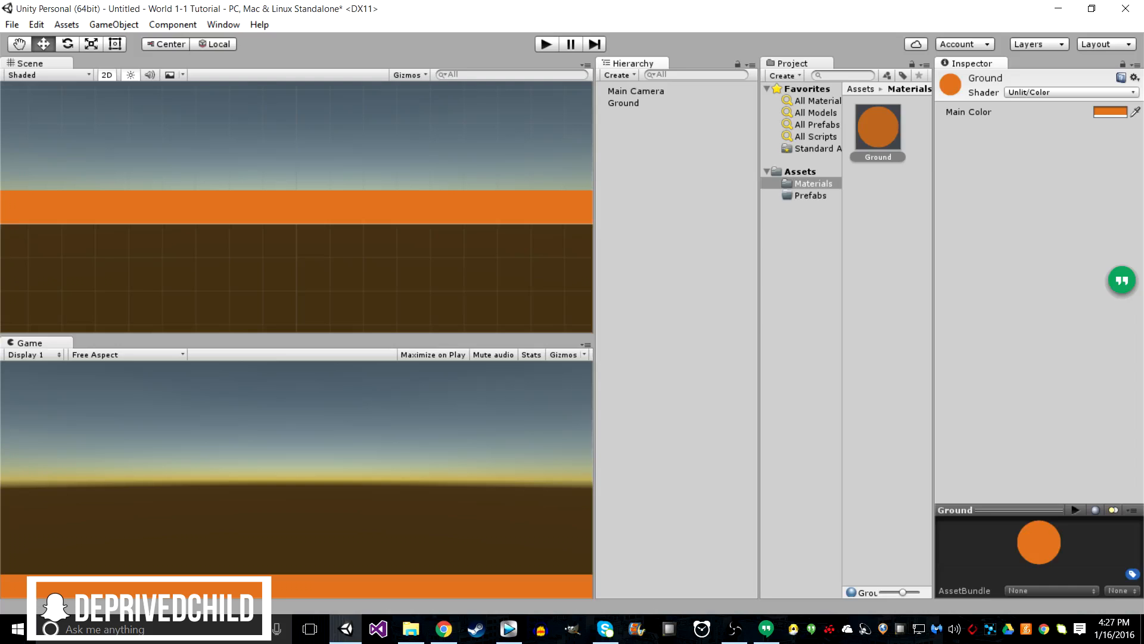
Step: Remove the 3D Box Collider component from the Ground object
left_click(661, 185)
left_click(624, 103)
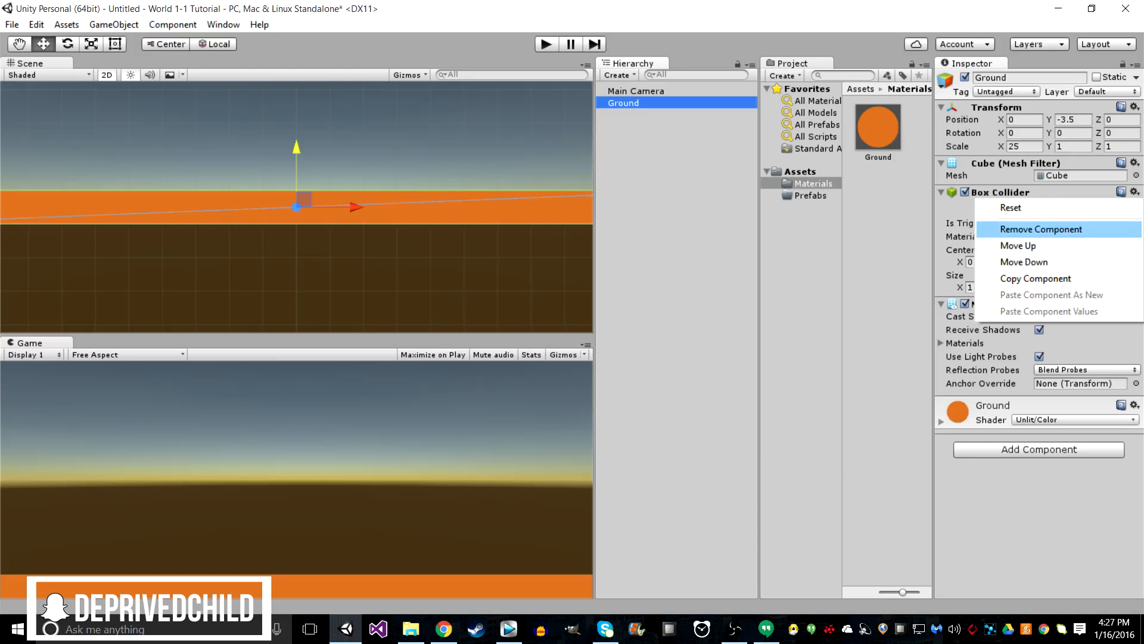
left_click(1041, 229)
Step: Add a Box Collider 2D component to the Ground object
left_click(1039, 338)
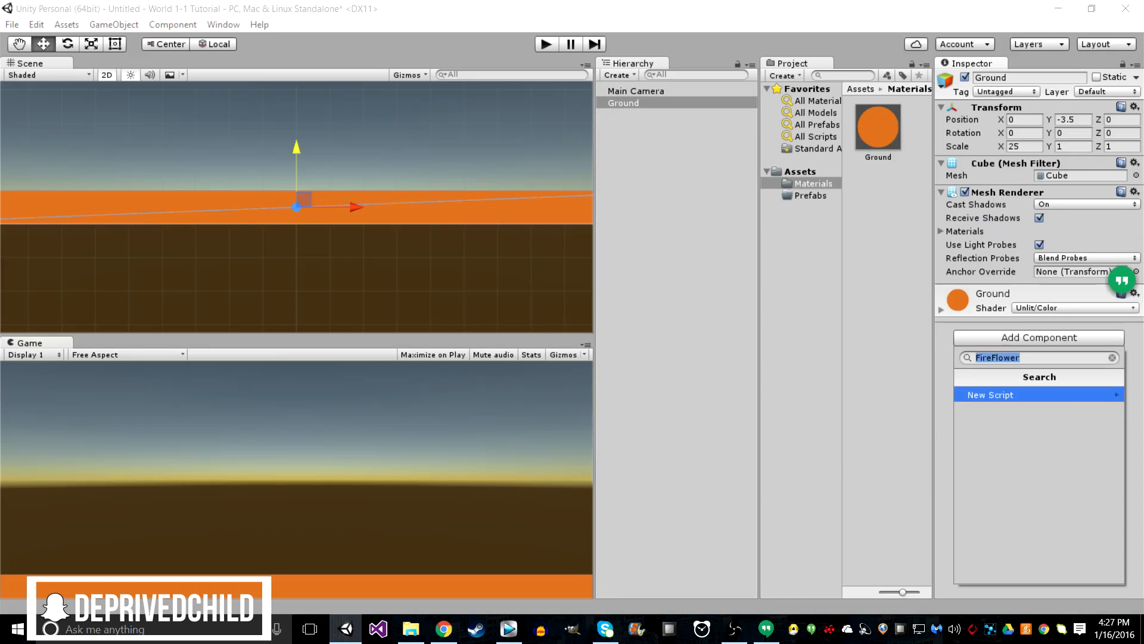
key("BackSpace")
type("Box")
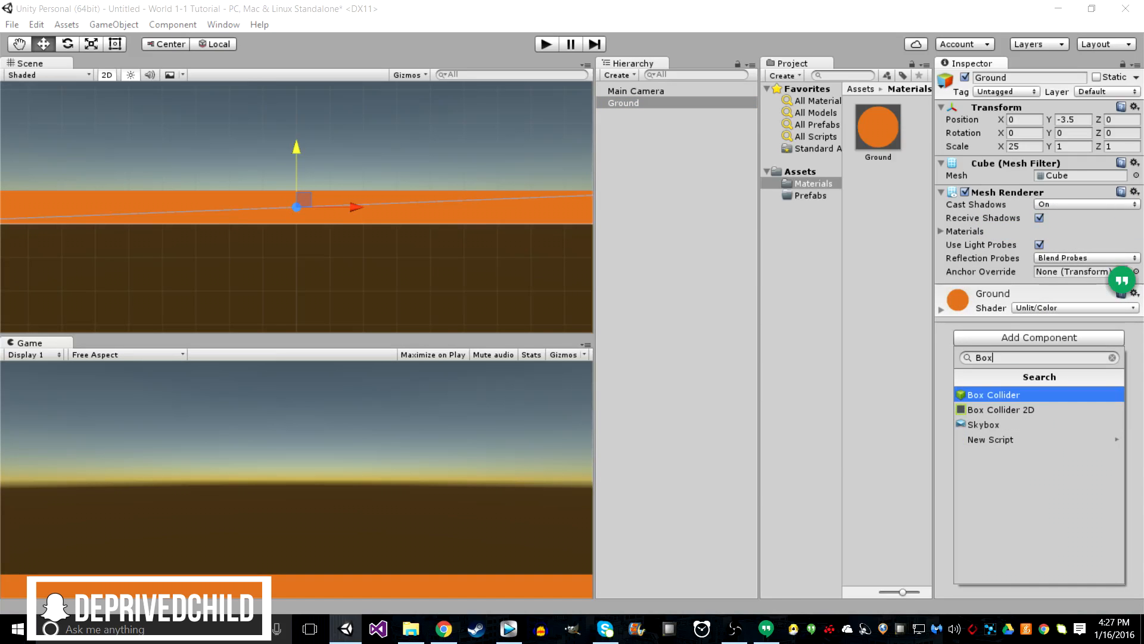
type("Col")
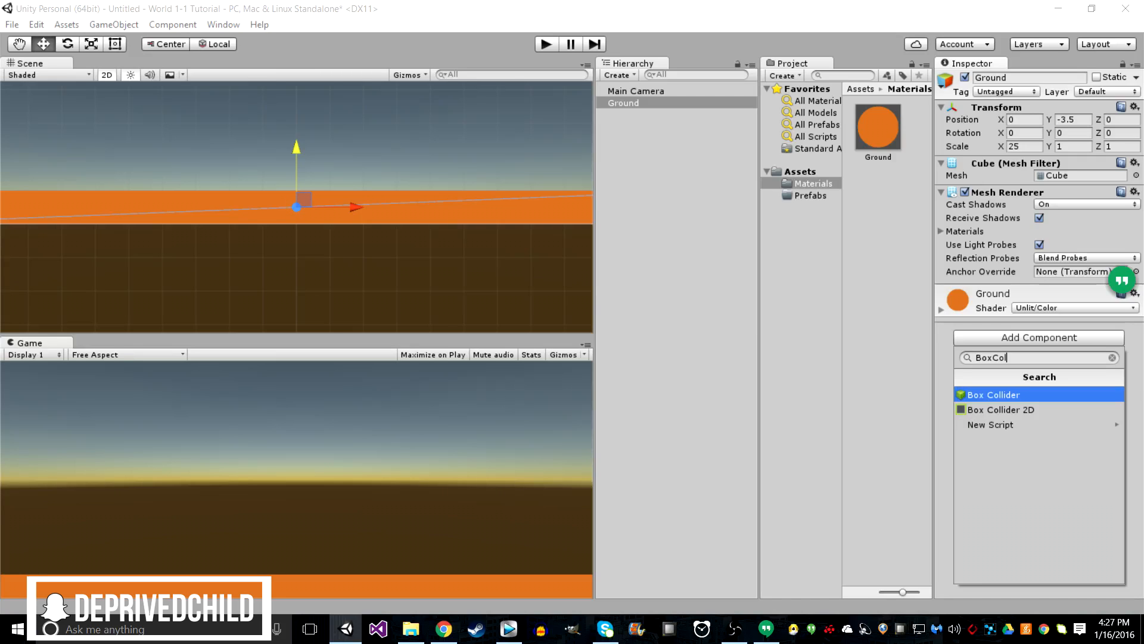
type("lider")
key("Down")
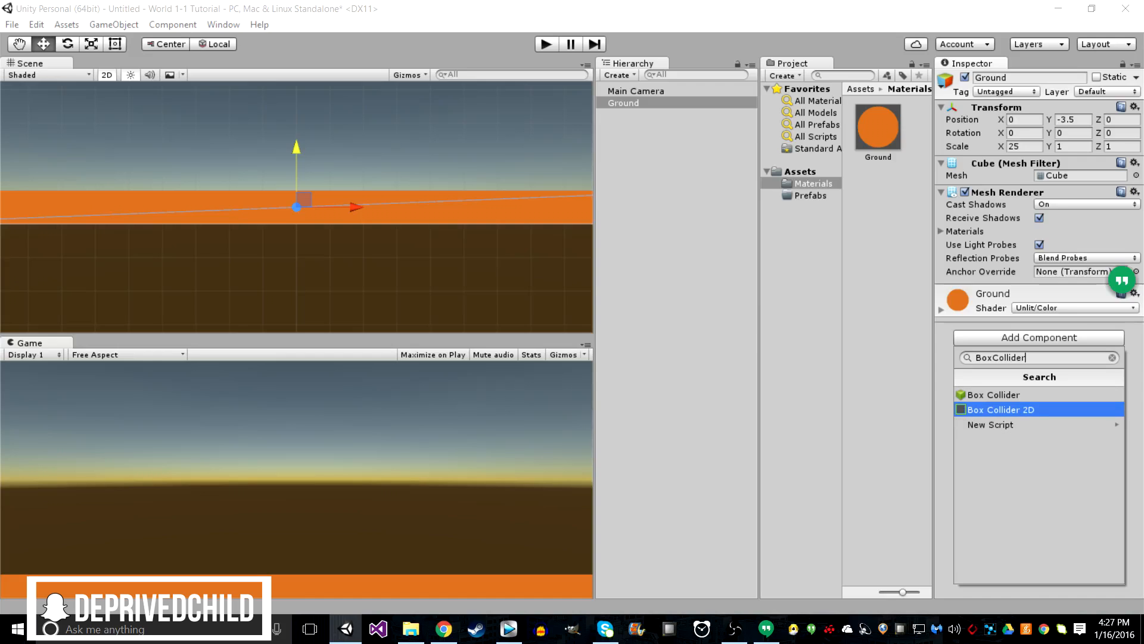
key("Return")
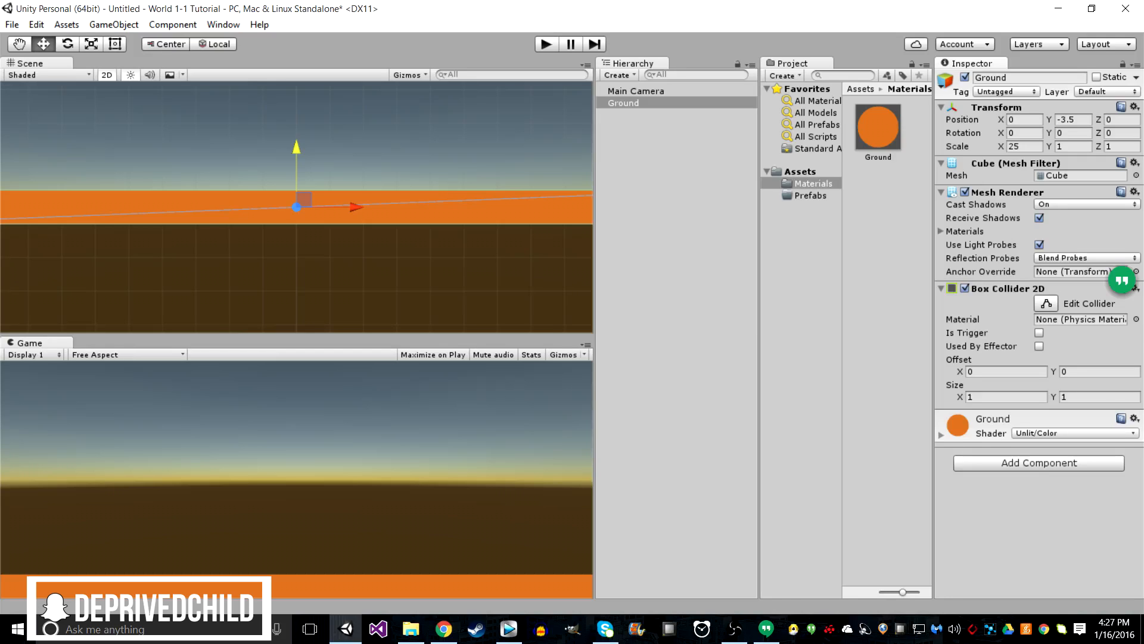
Step: Make a prefab of the Ground object in the Prefabs folder, and clear the selection
left_click(624, 104)
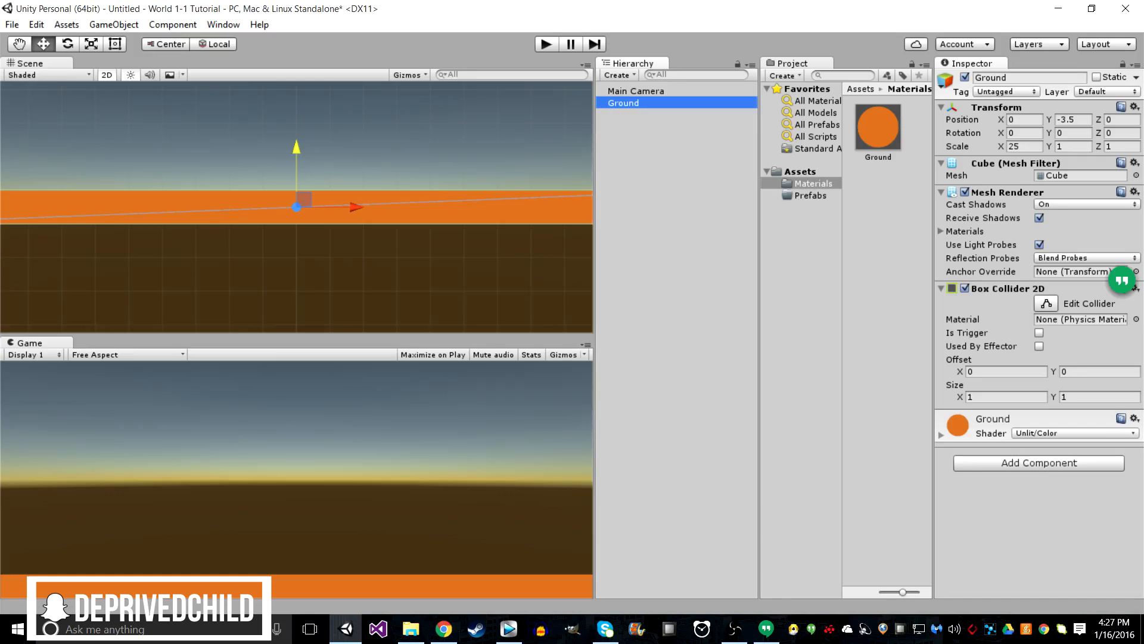
left_click_drag(624, 103, 810, 195)
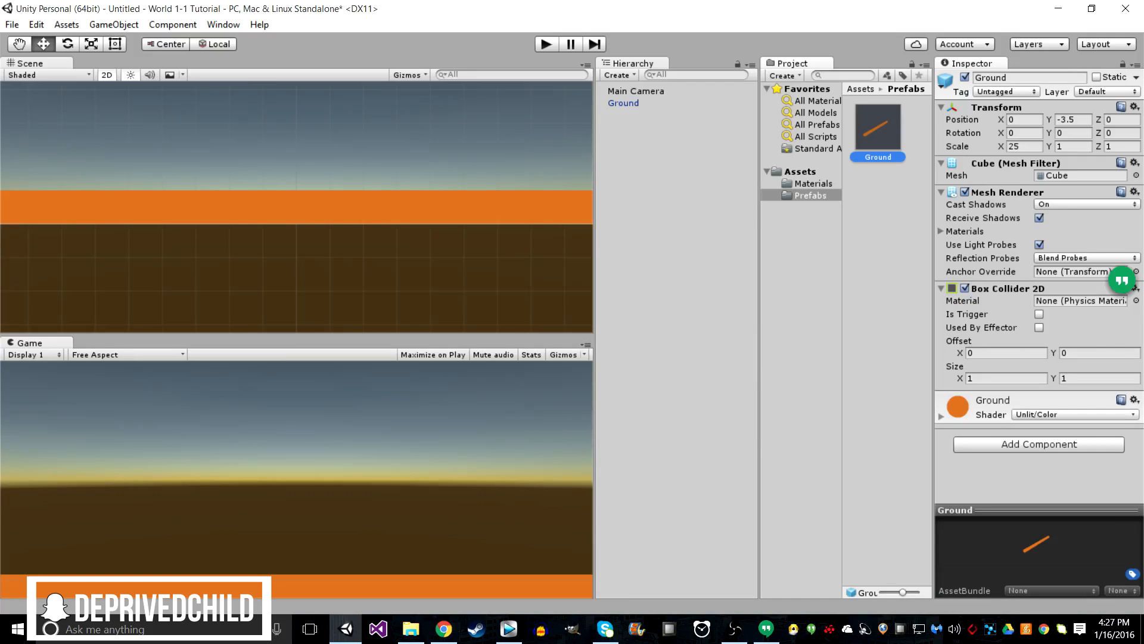
left_click(642, 127)
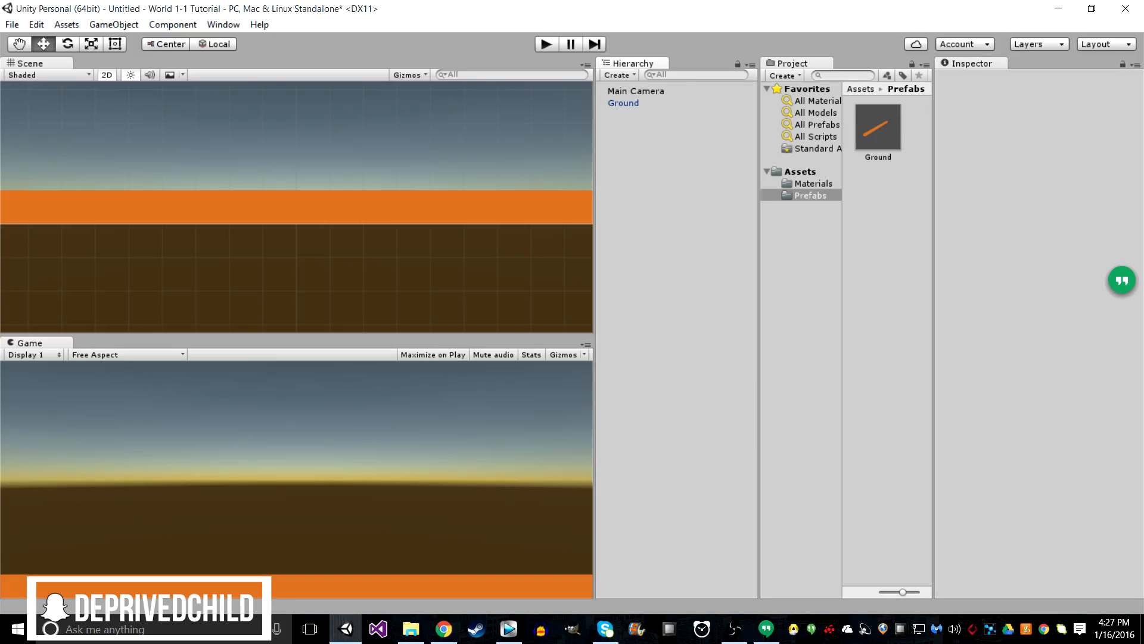
right_click(642, 128)
left_click(633, 138)
Step: Set the Main Camera's background color to light blue, about RGB 126, 171, 242
double_click(636, 92)
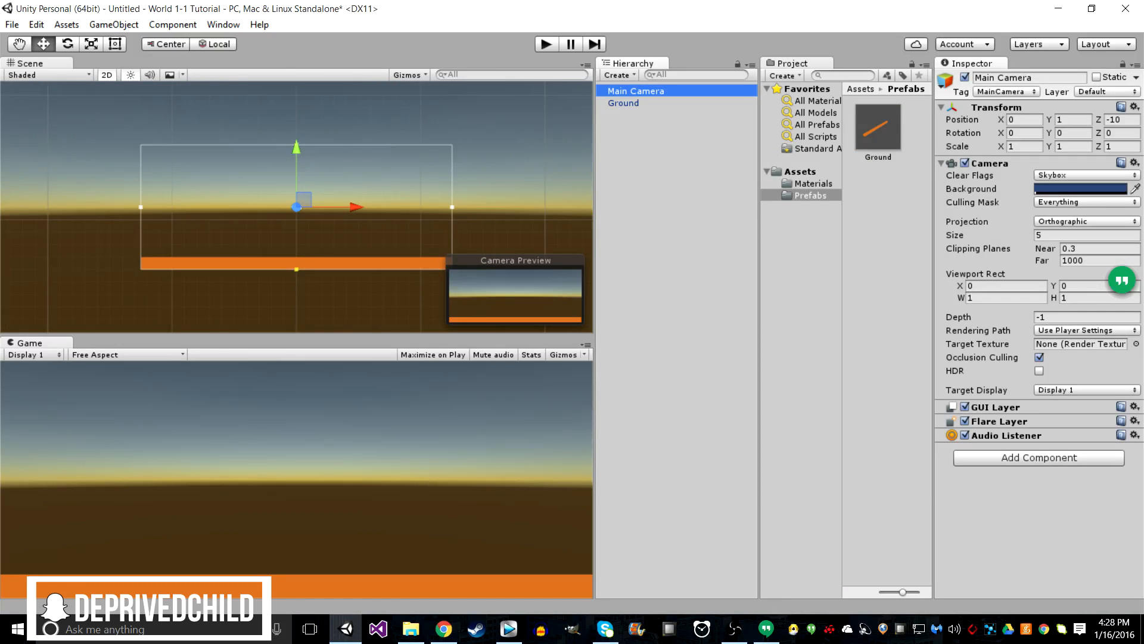
left_click(1080, 189)
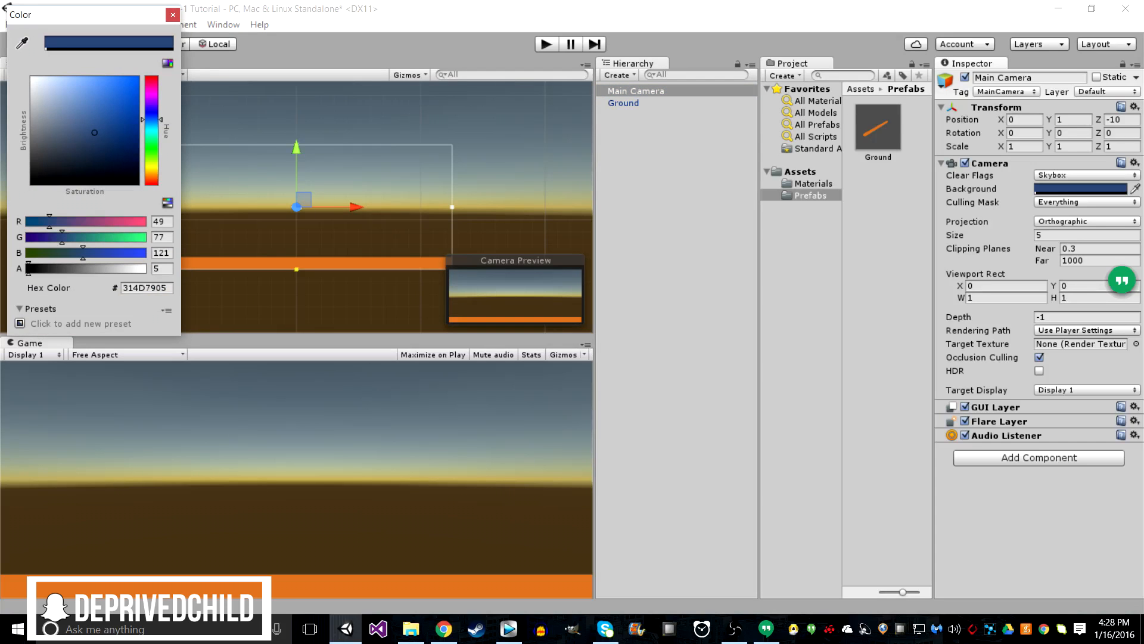
left_click_drag(94, 133, 92, 133)
mouse_move(92, 132)
left_mouse_down()
mouse_move(64, 116)
mouse_move(104, 81)
mouse_move(138, 90)
mouse_move(139, 170)
mouse_move(82, 85)
left_mouse_up()
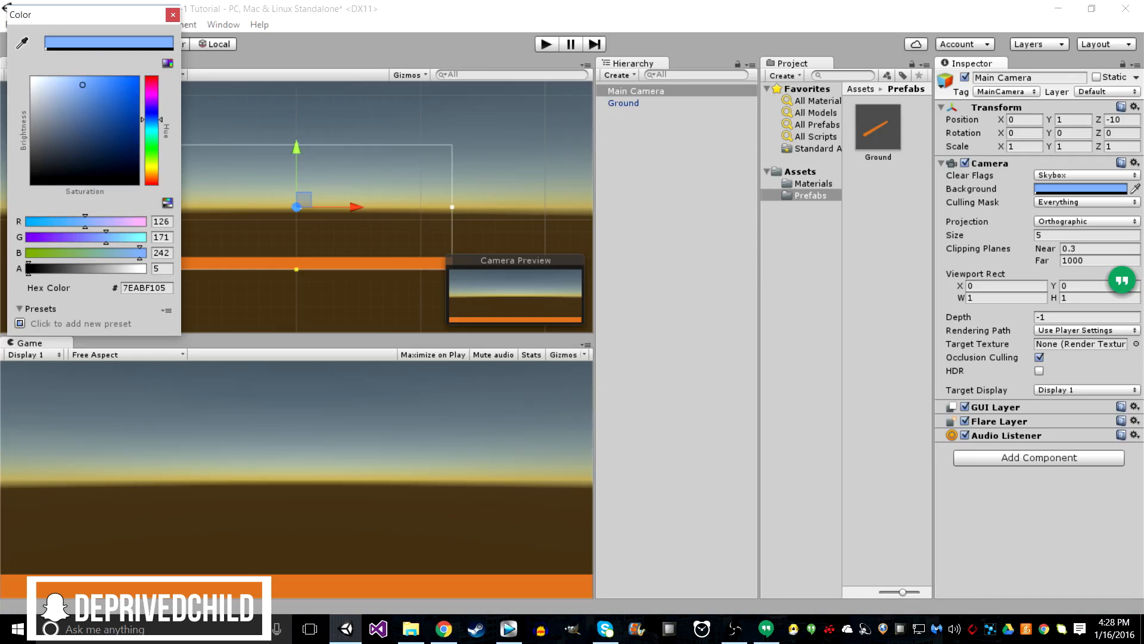
left_click(172, 15)
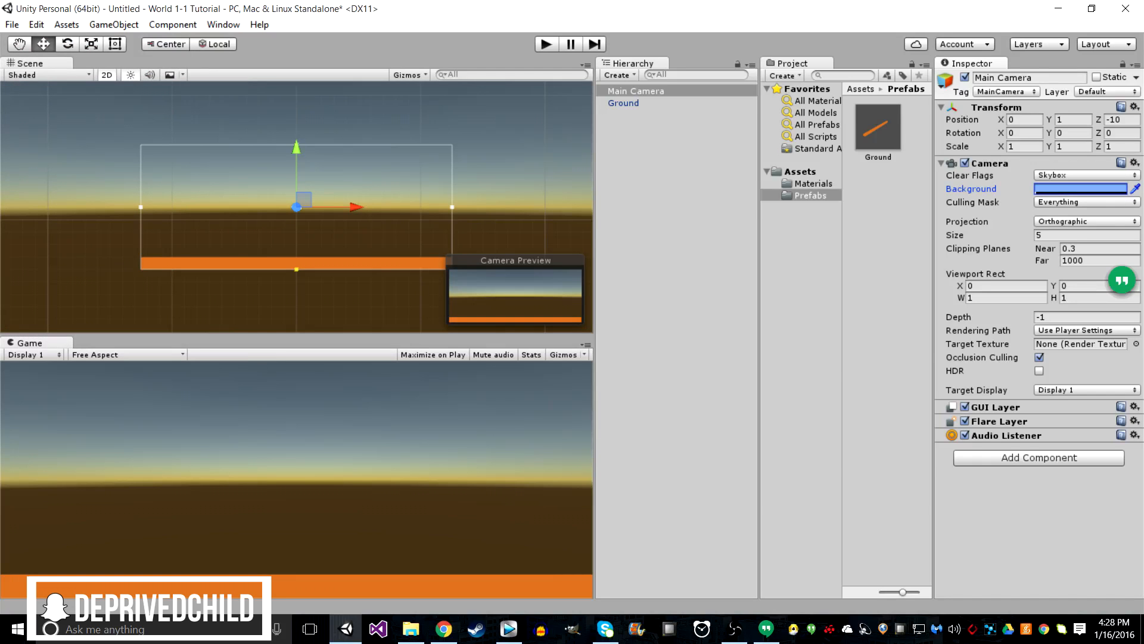
left_click(1080, 189)
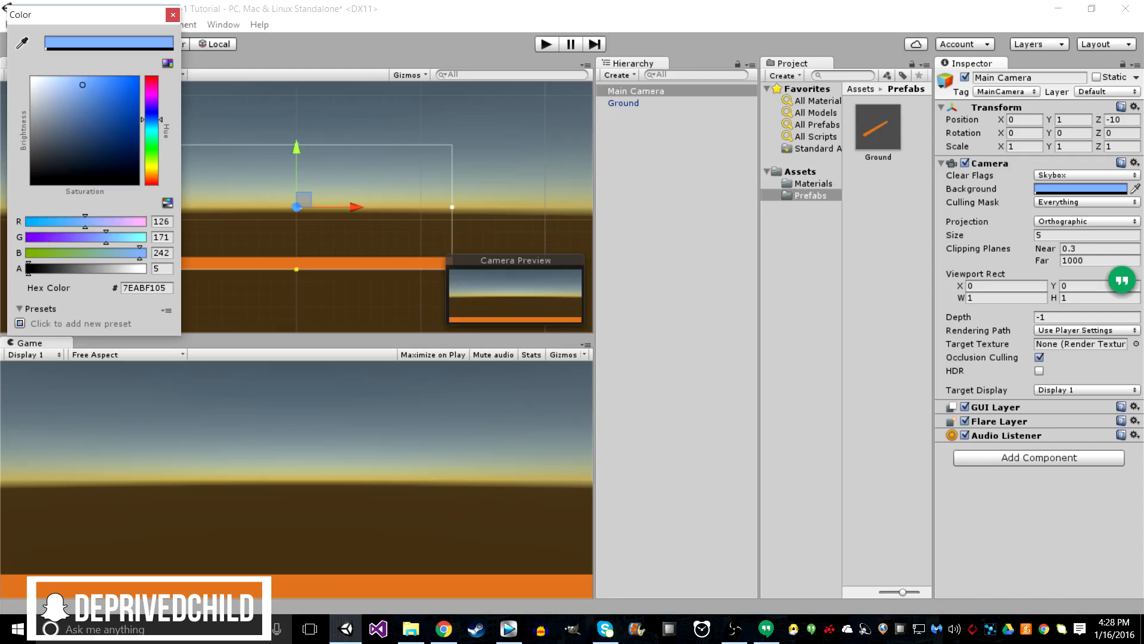
left_click(173, 15)
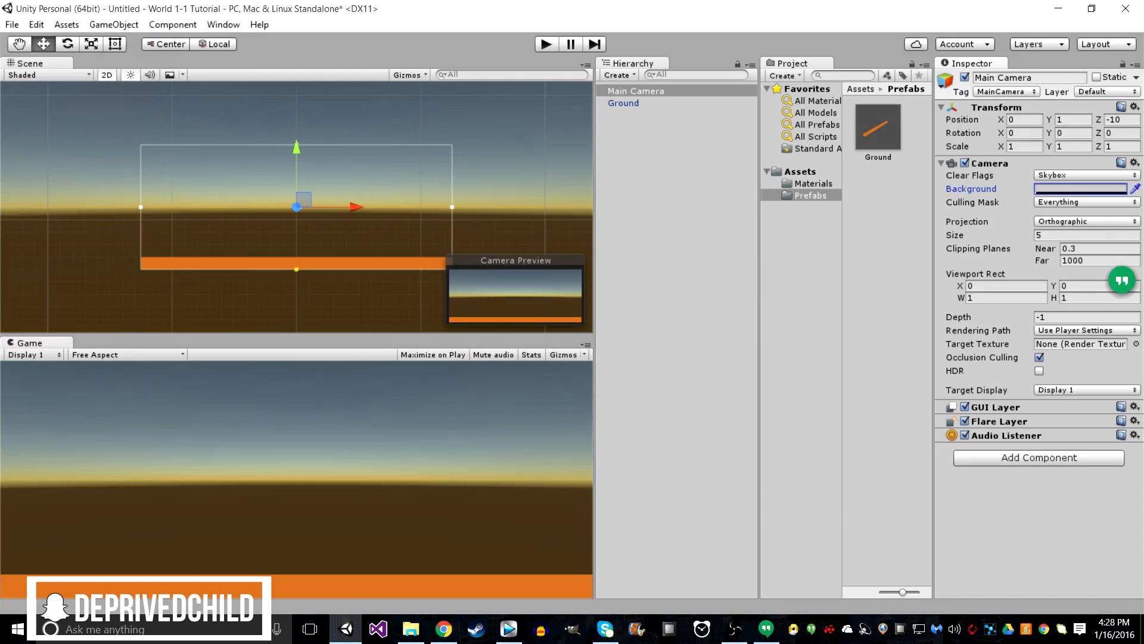
Step: Set the Main Camera's background to a medium blue, about RGB 99, 139, 206, with full alpha of 255
left_click(1080, 189)
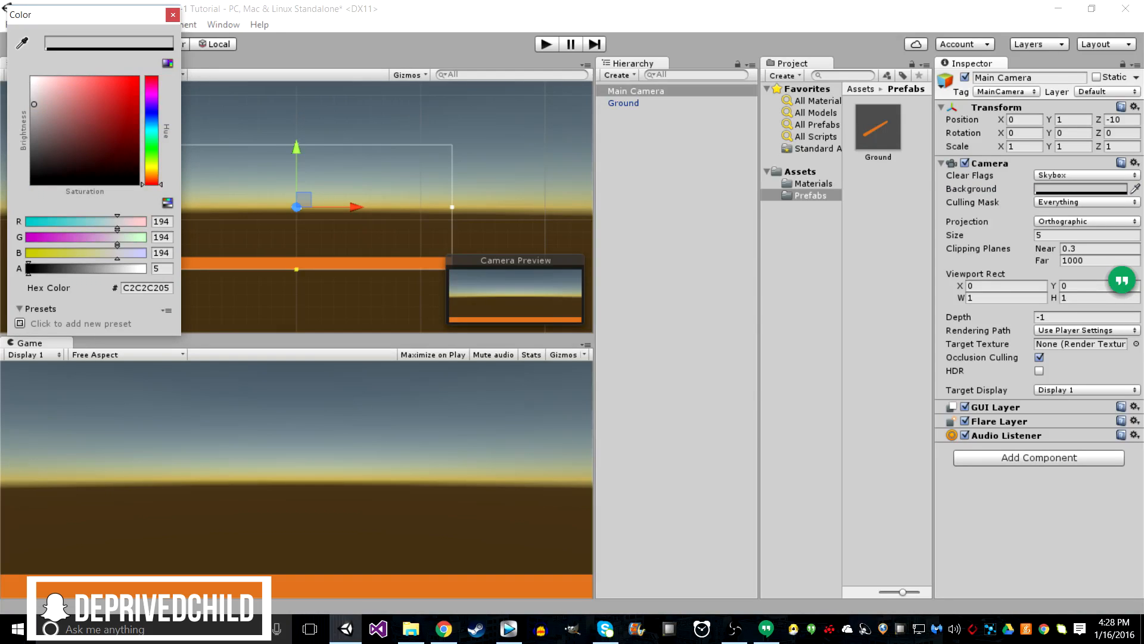
left_click(152, 120)
mouse_move(107, 116)
left_mouse_down()
mouse_move(73, 79)
mouse_move(112, 79)
mouse_move(77, 79)
mouse_move(87, 99)
left_mouse_up()
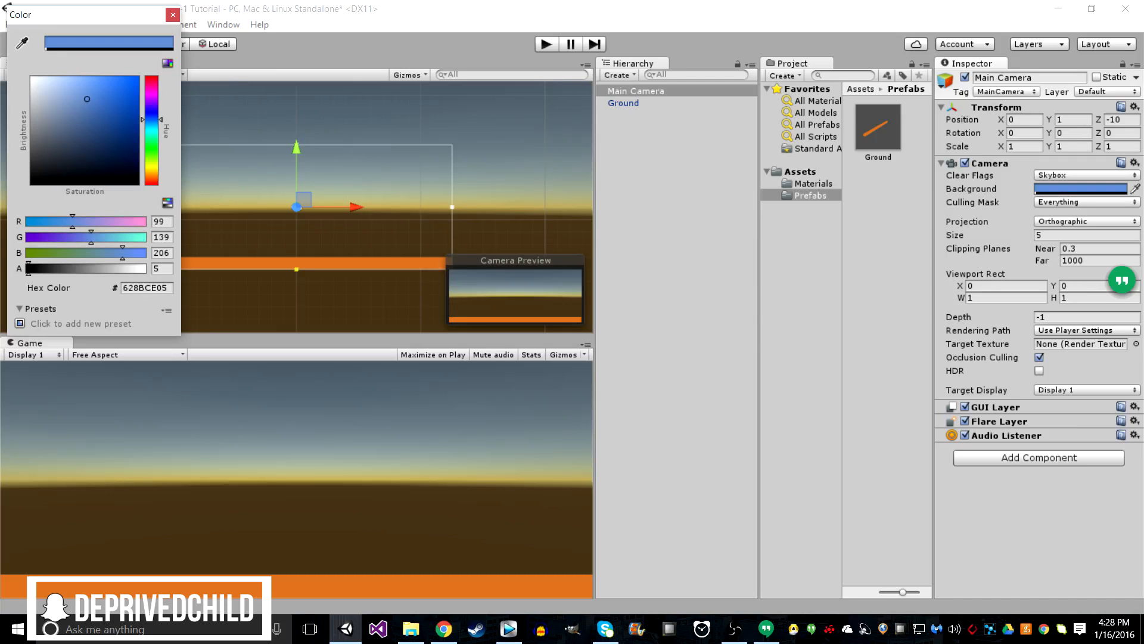
left_click_drag(29, 269, 147, 269)
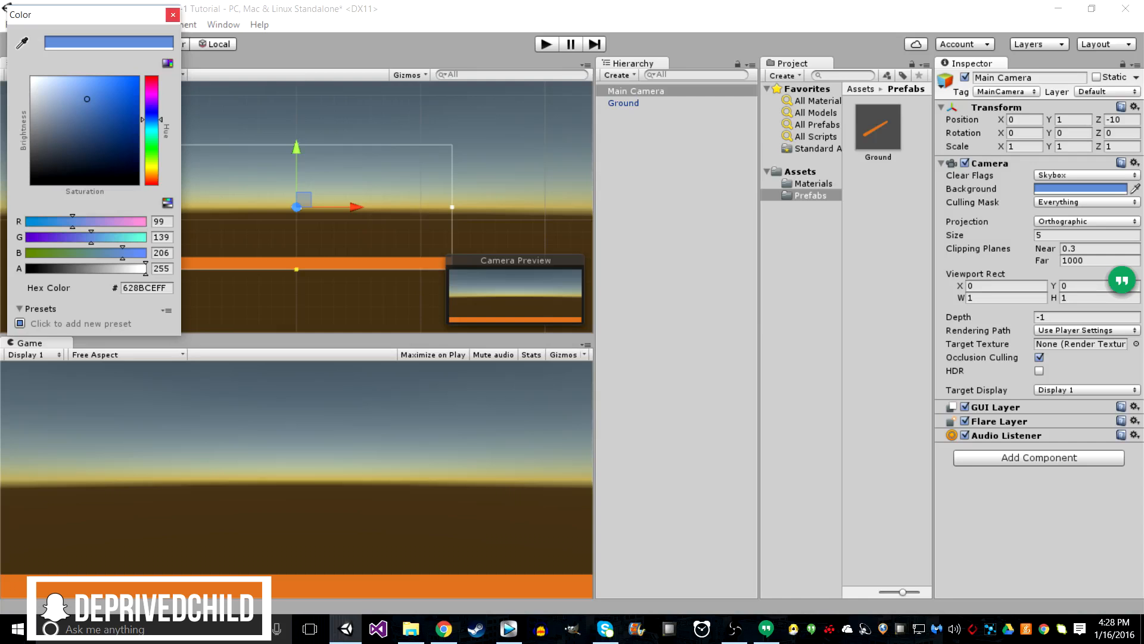
left_click(173, 15)
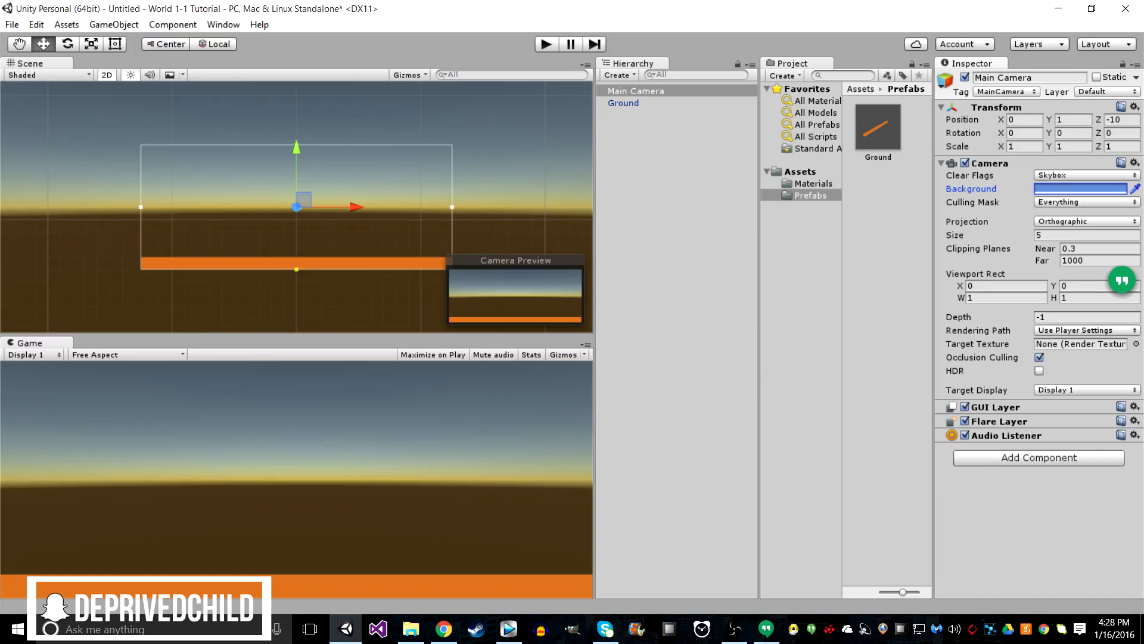
Step: Set the camera's Clear Flags to Solid Color and brighten its background to blue, about RGB 104, 150, 225
left_click(1085, 175)
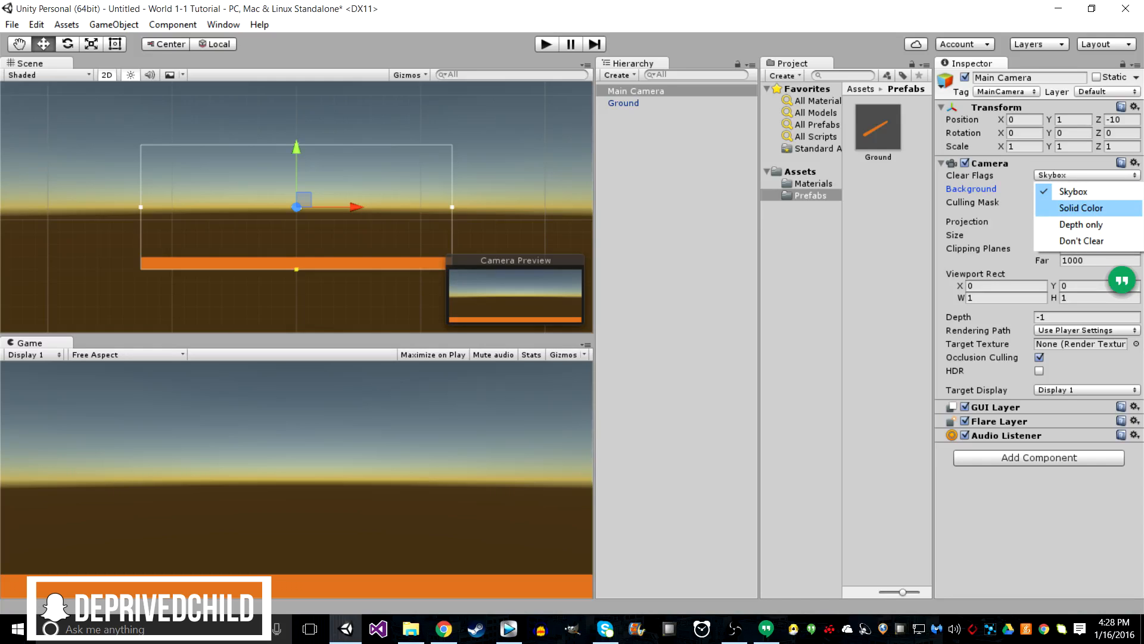
left_click(1081, 208)
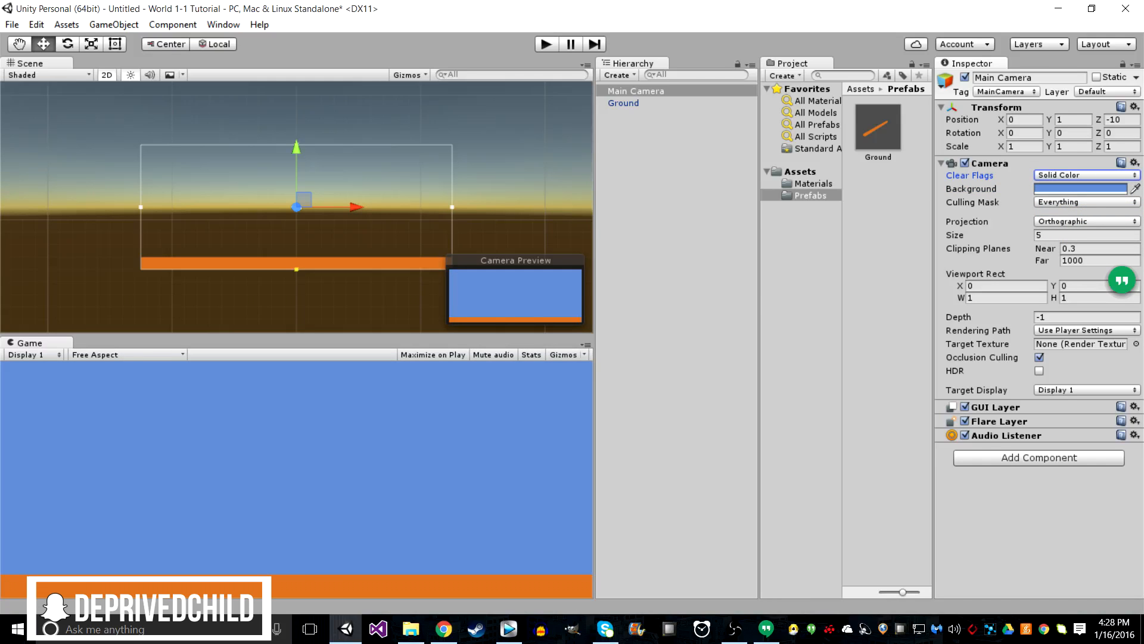
left_click(1080, 189)
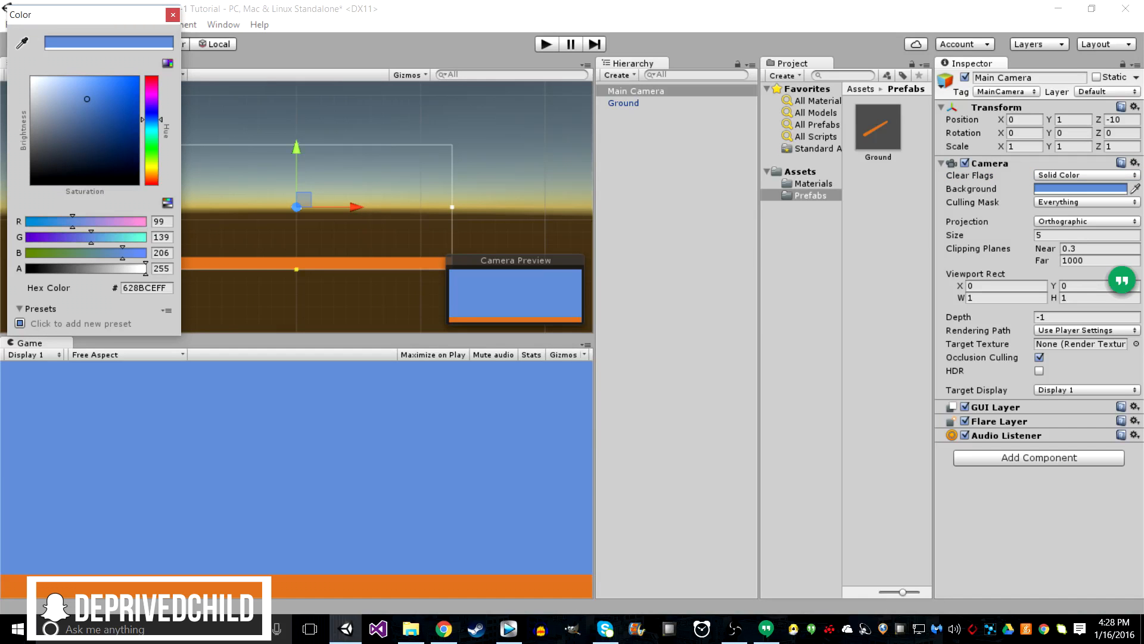
mouse_move(87, 99)
left_mouse_down()
mouse_move(89, 109)
mouse_move(122, 100)
mouse_move(80, 79)
left_mouse_up()
left_click_drag(90, 80, 78, 79)
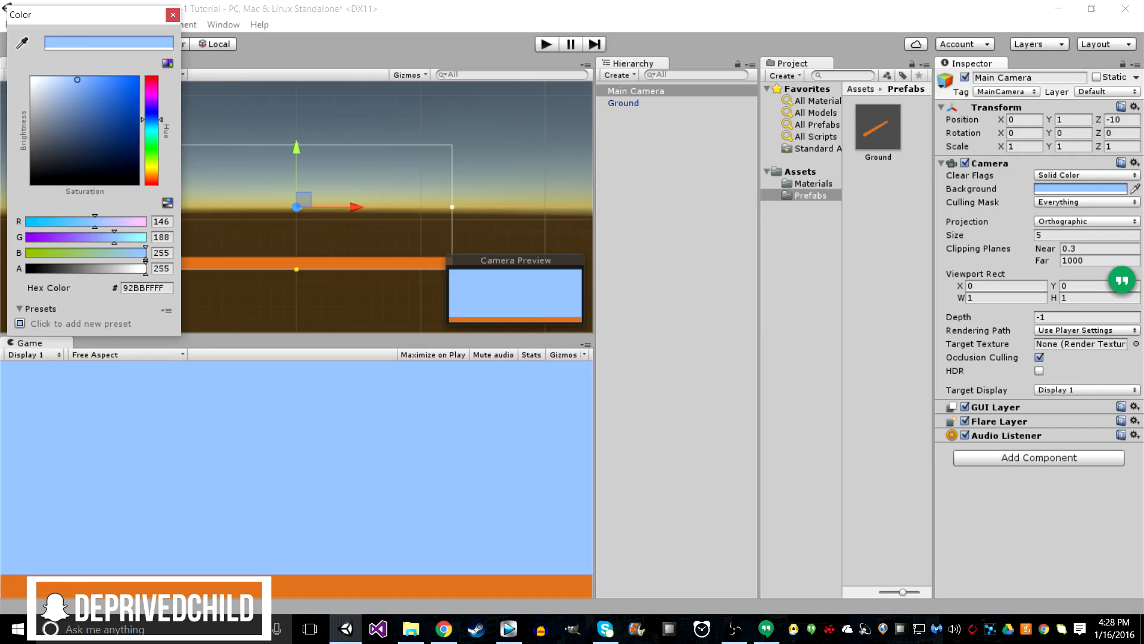
left_click_drag(78, 79, 89, 91)
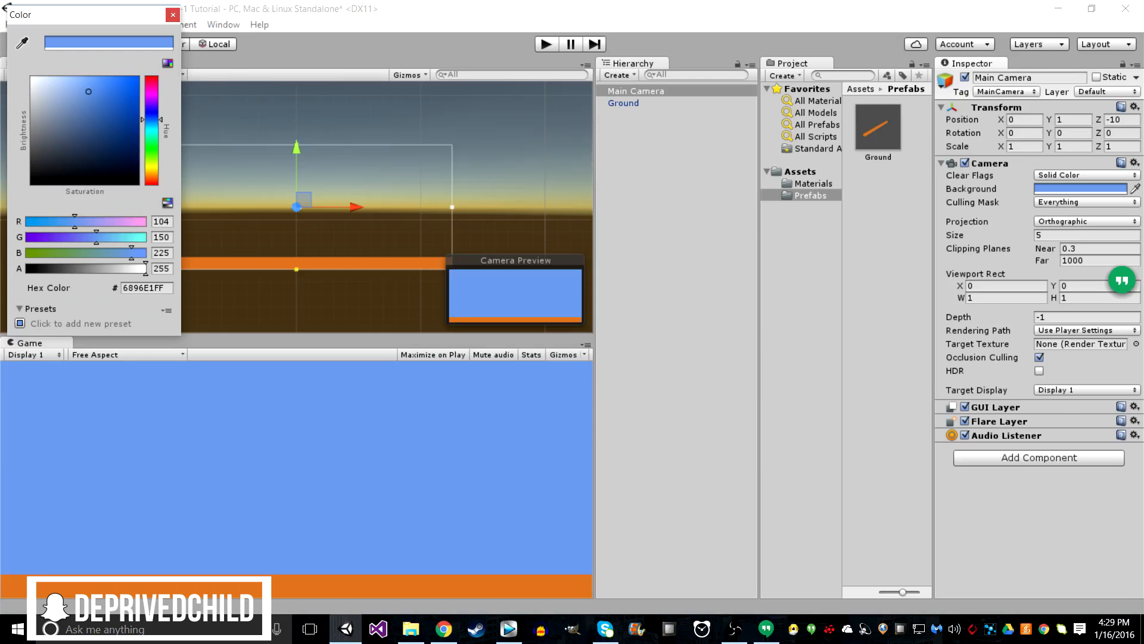
left_click(173, 15)
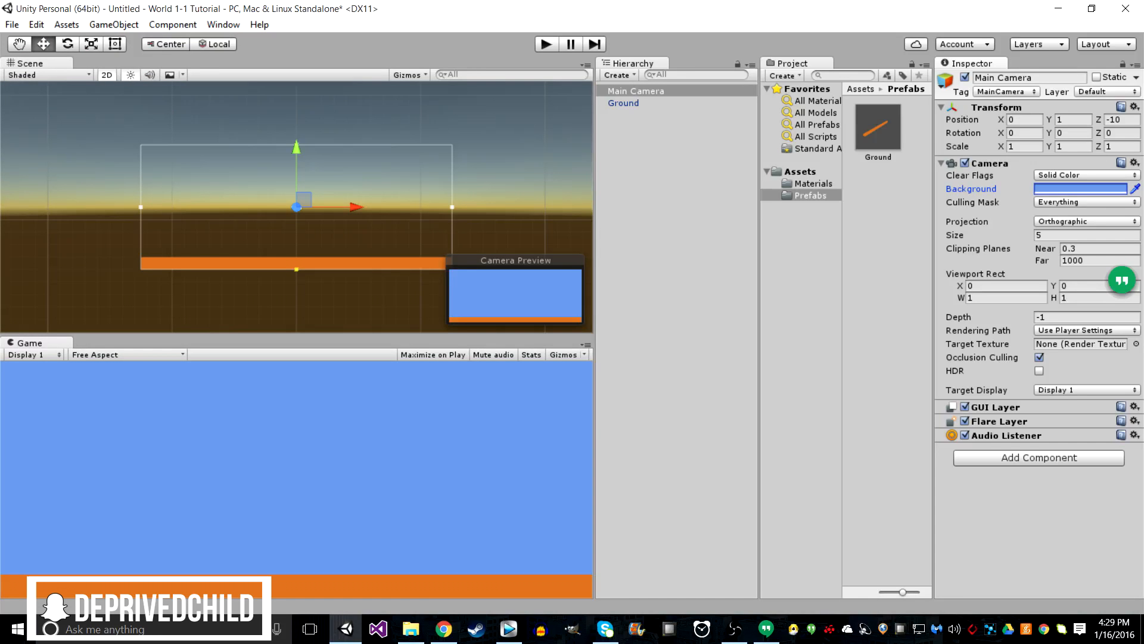
Step: Switch to Chrome to examine the World 1-1 map's layout, and return to Unity
left_click(623, 103)
left_click(649, 179)
left_click(636, 92)
right_click(645, 122)
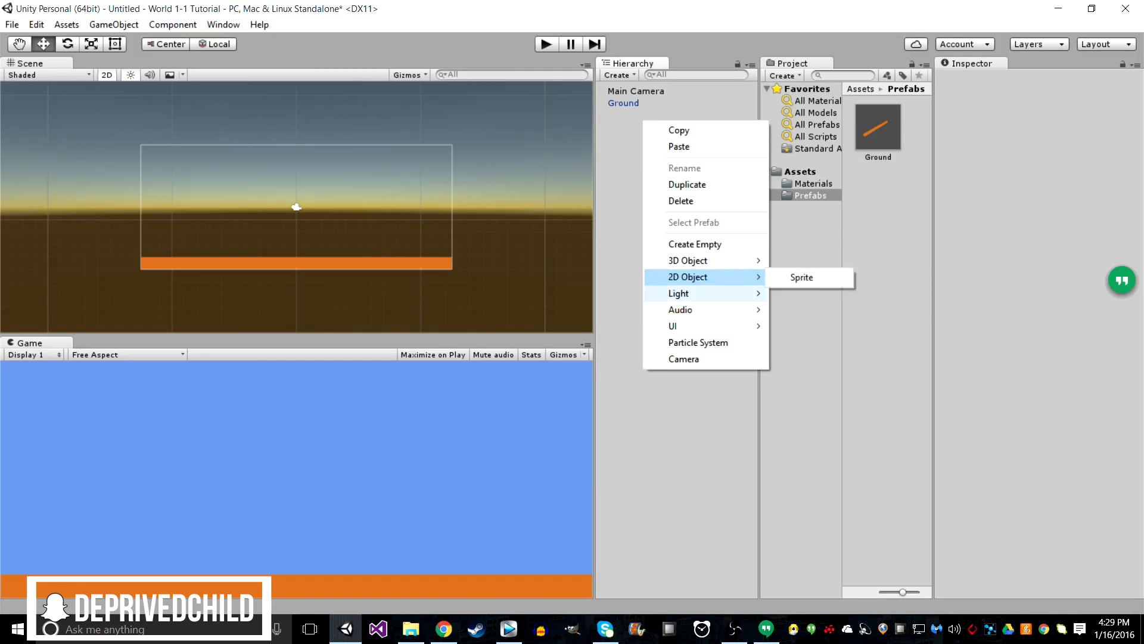
left_click(444, 629)
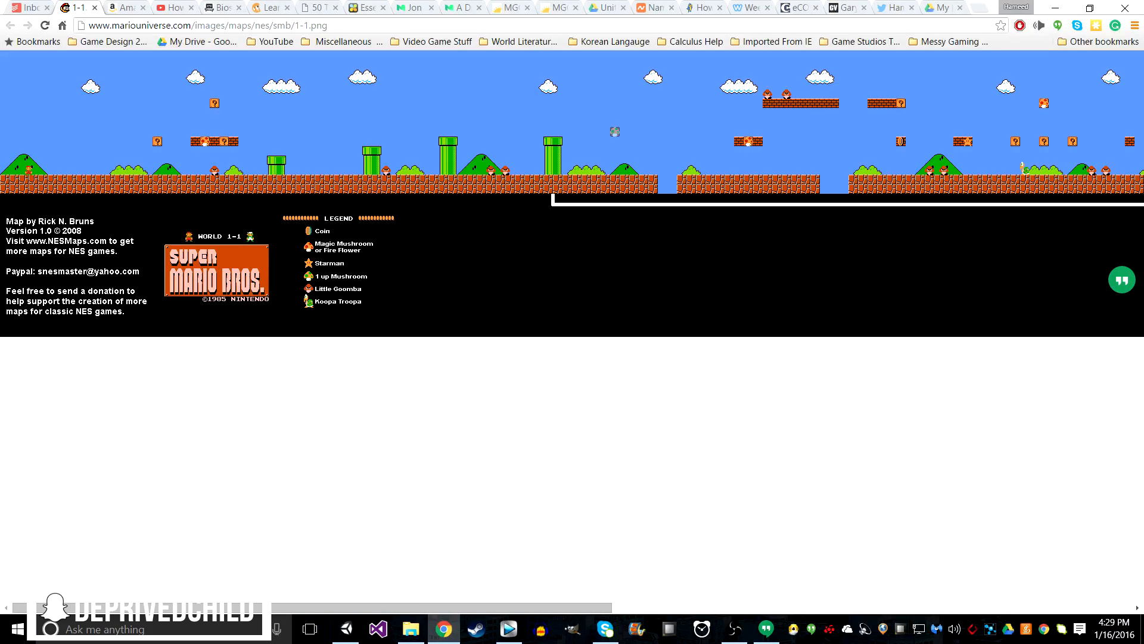
left_click(1055, 9)
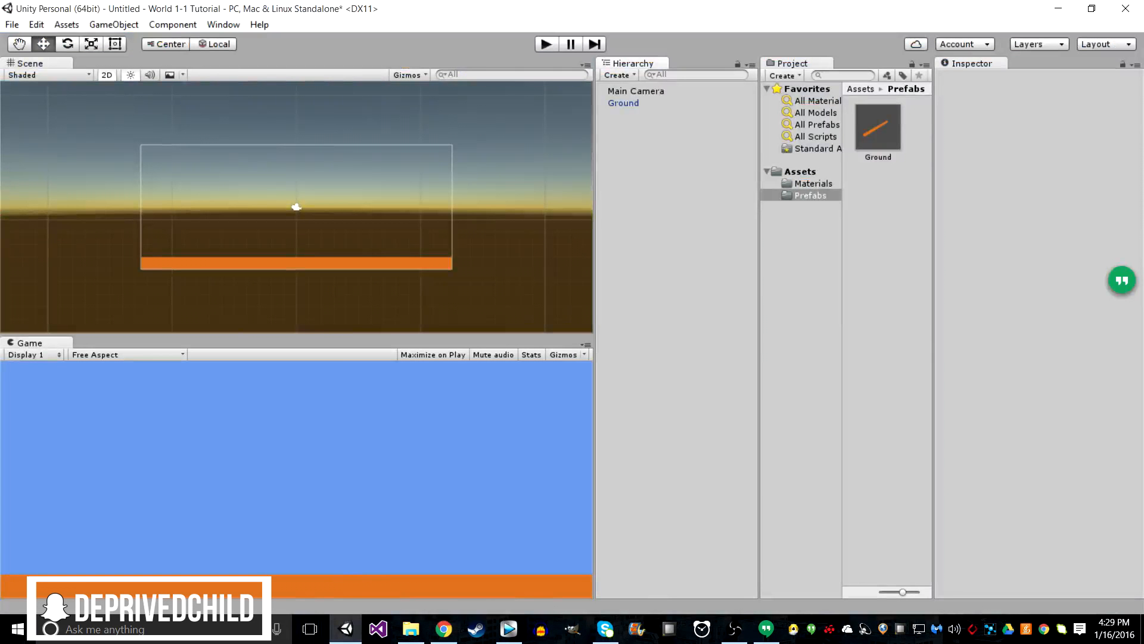
Step: Create a new 3D Cube object in the scene and frame it in the Scene view
right_click(678, 121)
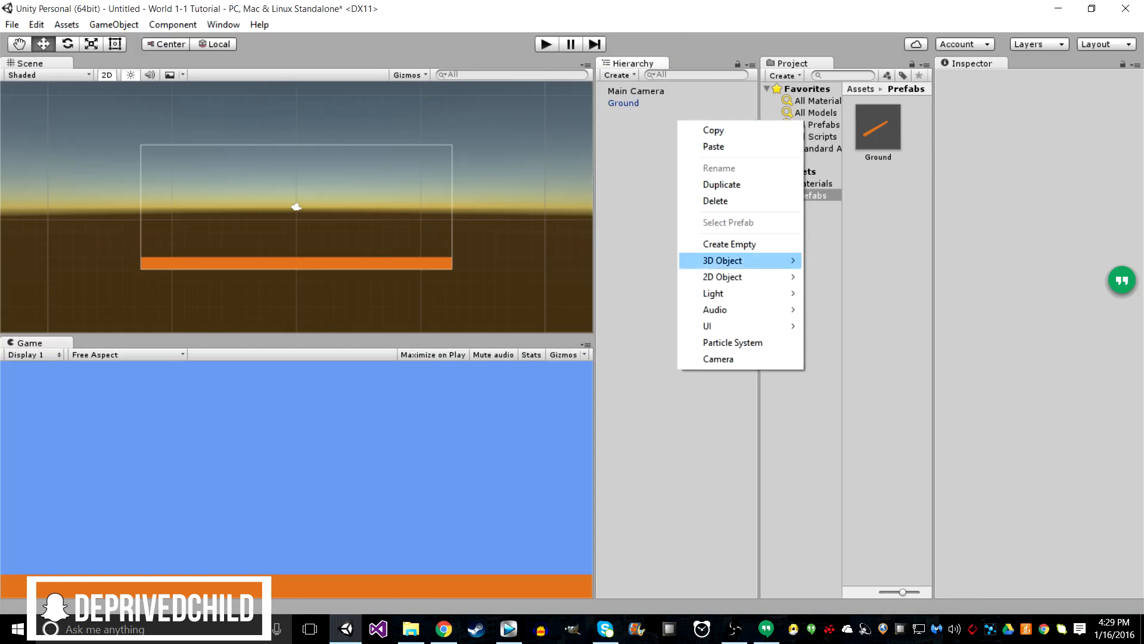
mouse_move(727, 309)
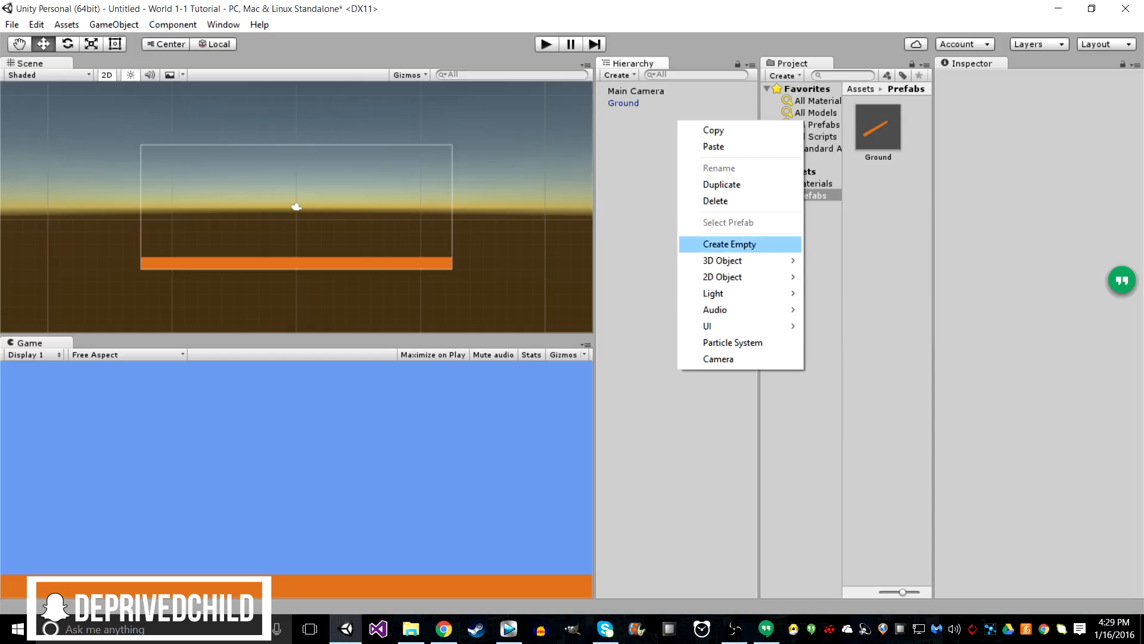
mouse_move(723, 260)
left_click(835, 260)
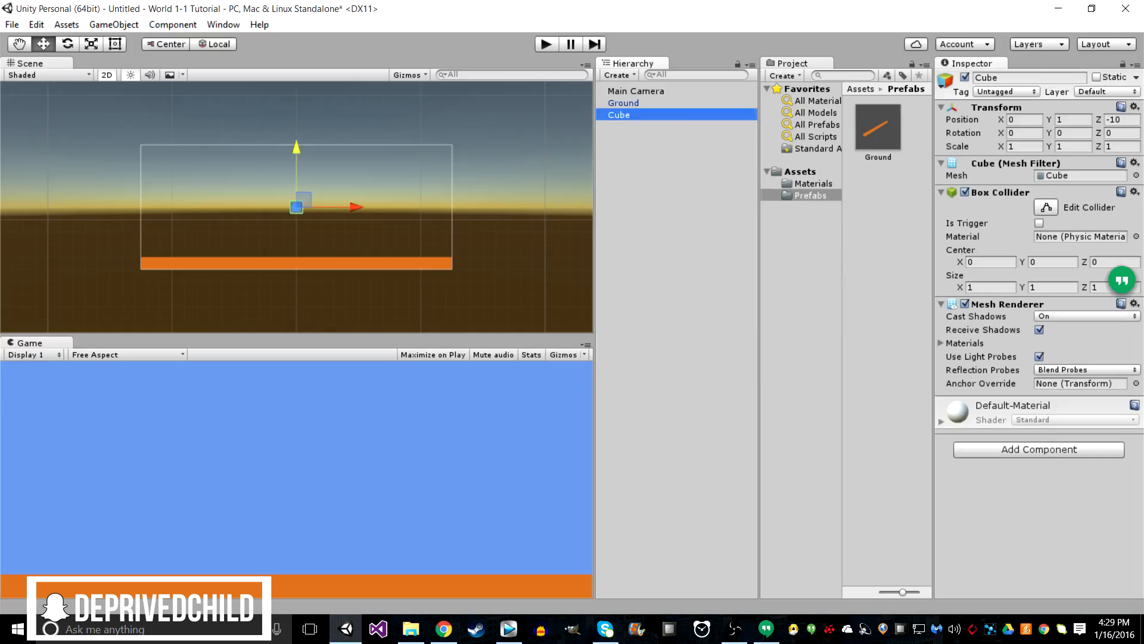
key("f")
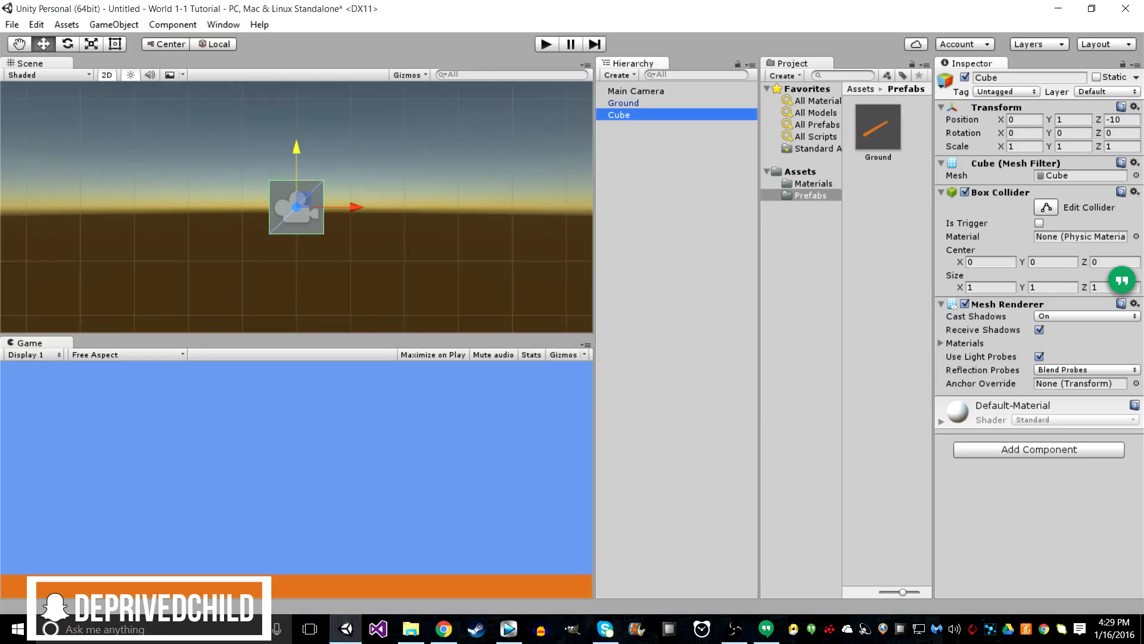
Step: Set the new cube's X scale to 3
left_click(1024, 147)
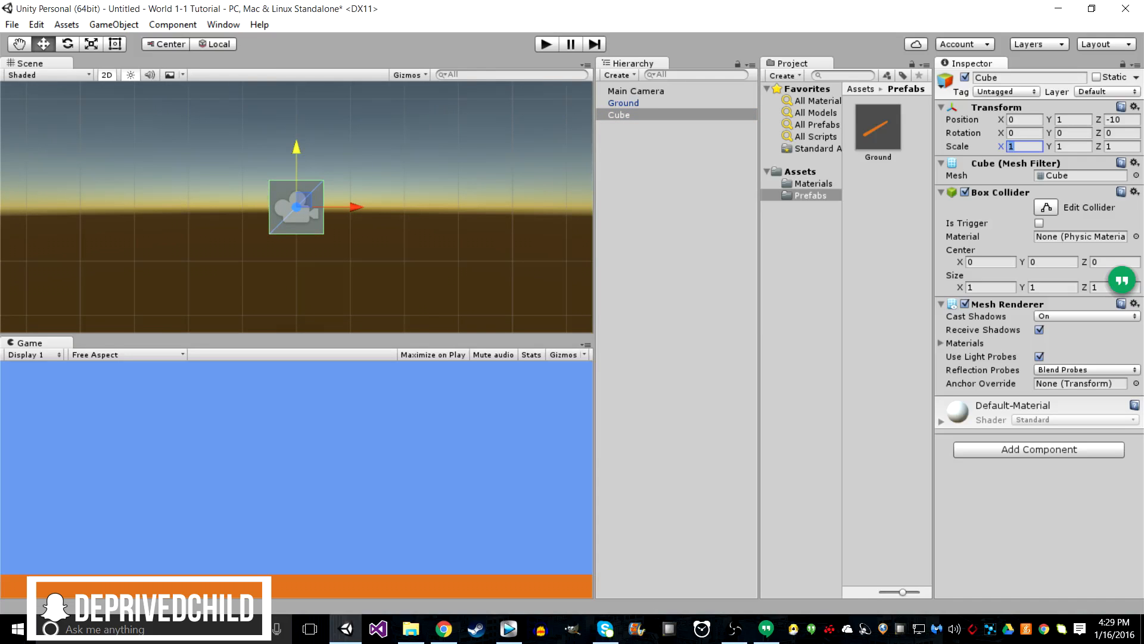
type("36")
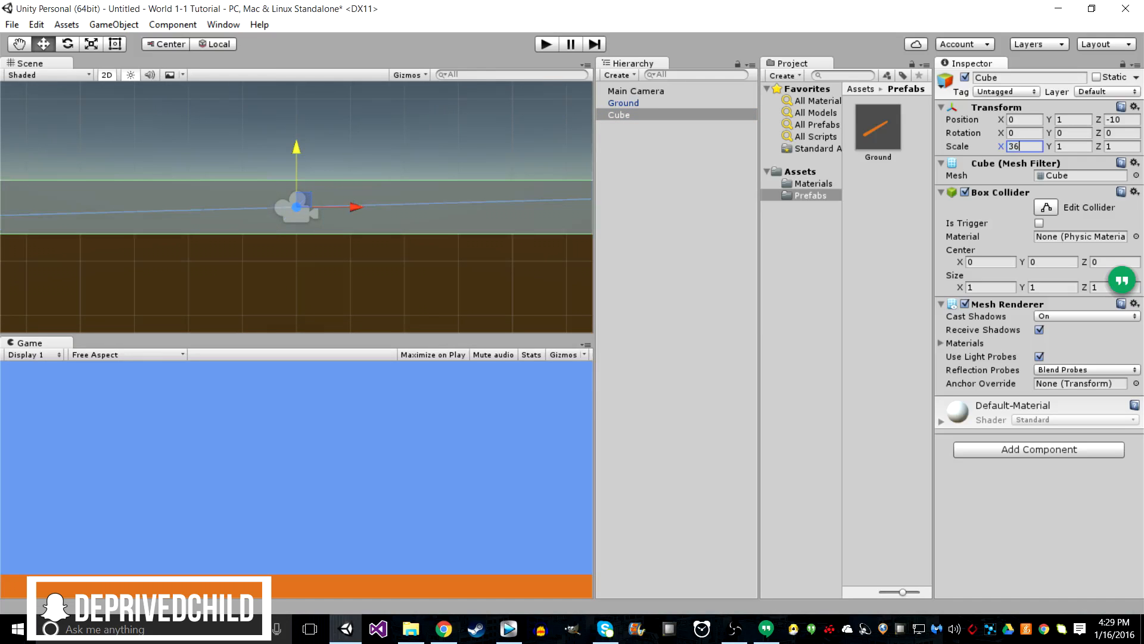
key("BackSpace")
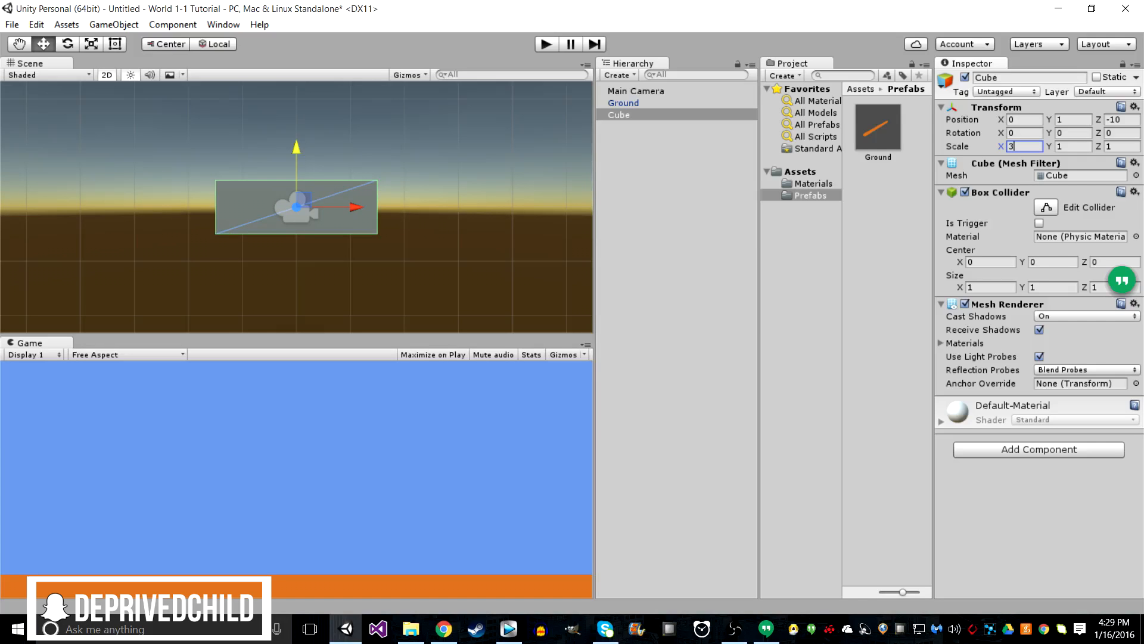
Step: Duplicate the 3-unit-wide cube and stack the copy above it at Y position 2
left_click(356, 207)
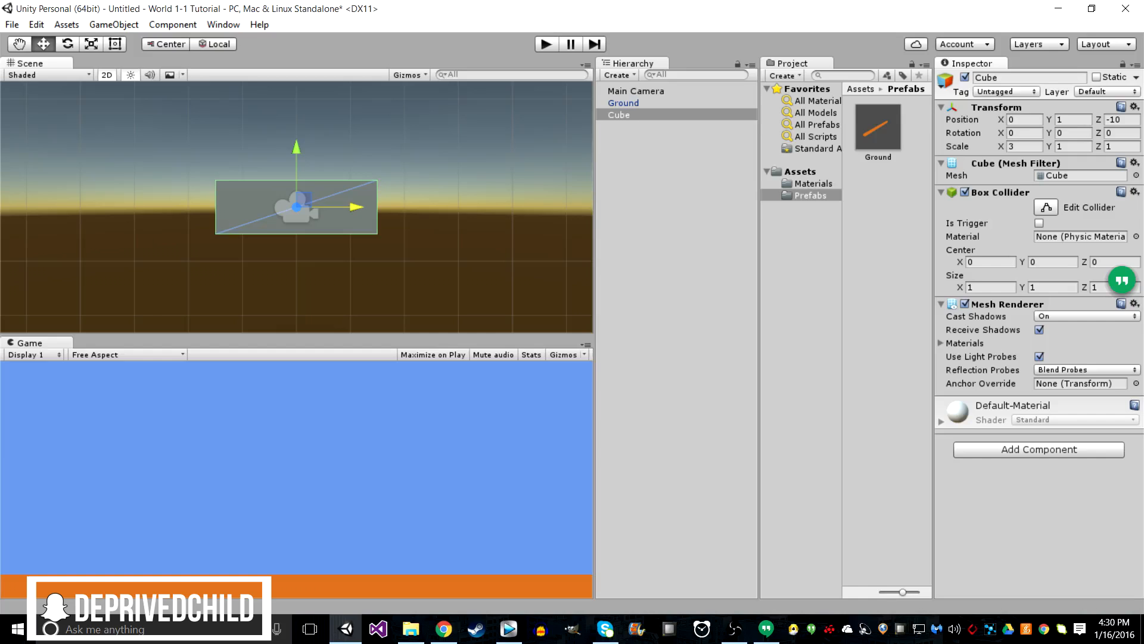
key("ctrl+d")
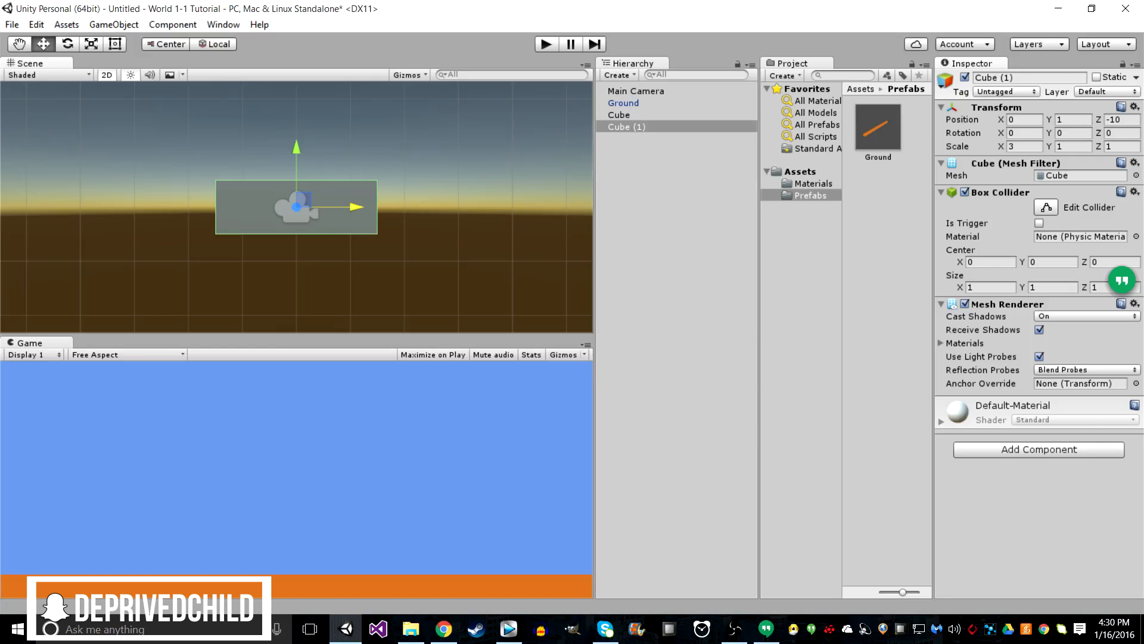
left_click_drag(296, 152, 296, 96)
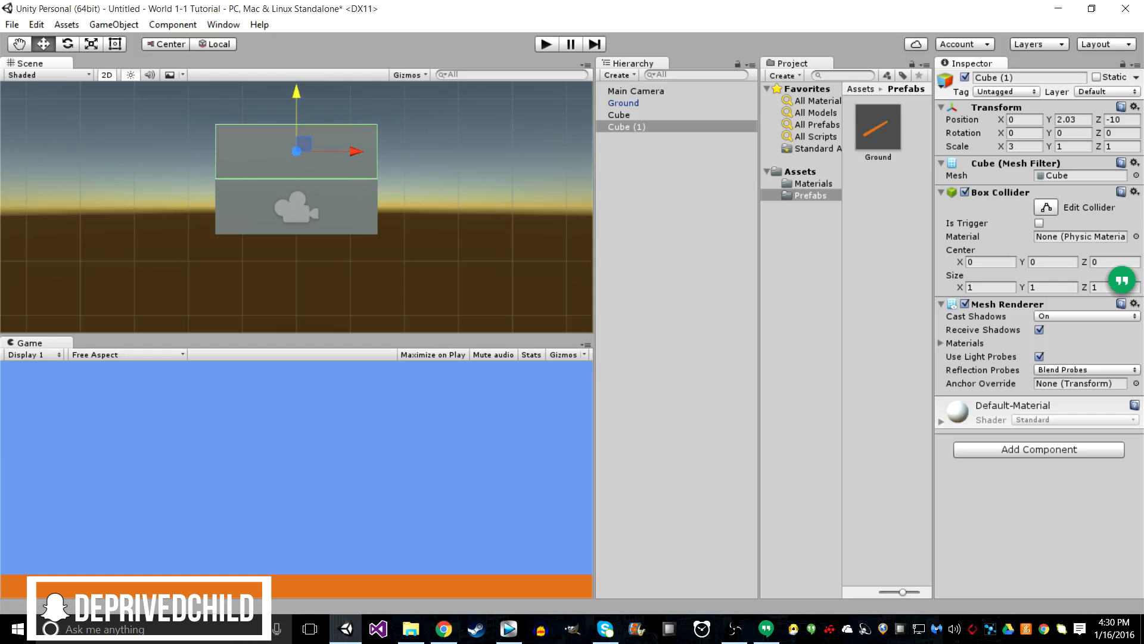
left_click(1073, 120)
type("2")
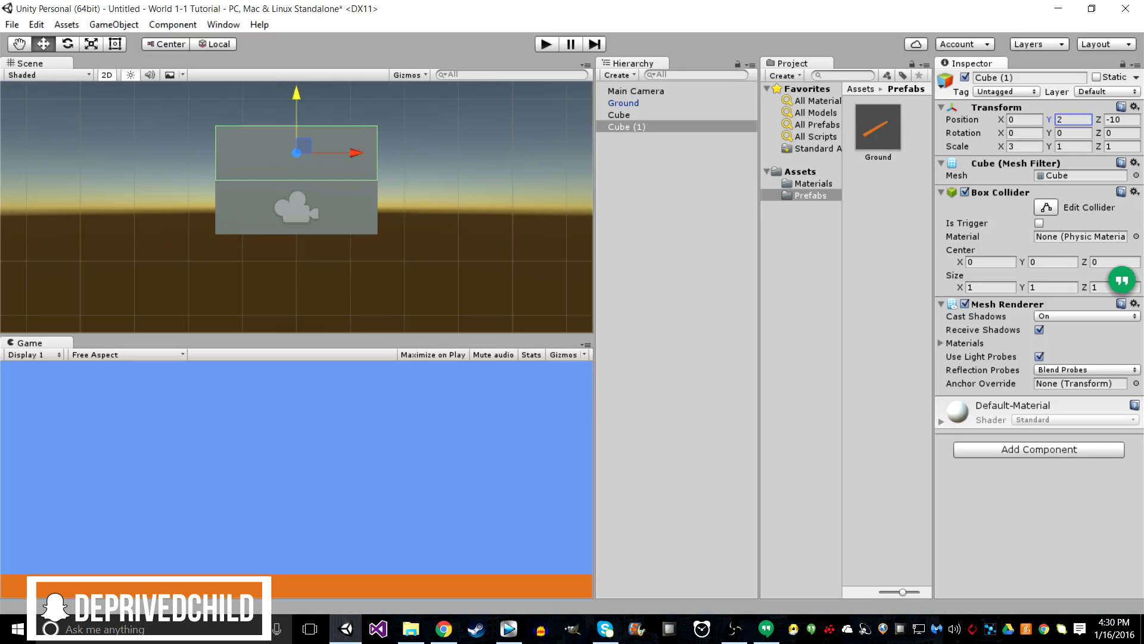
Step: Narrow the second-tier cube by setting its X scale to 2
left_click(1025, 146)
type("1.5")
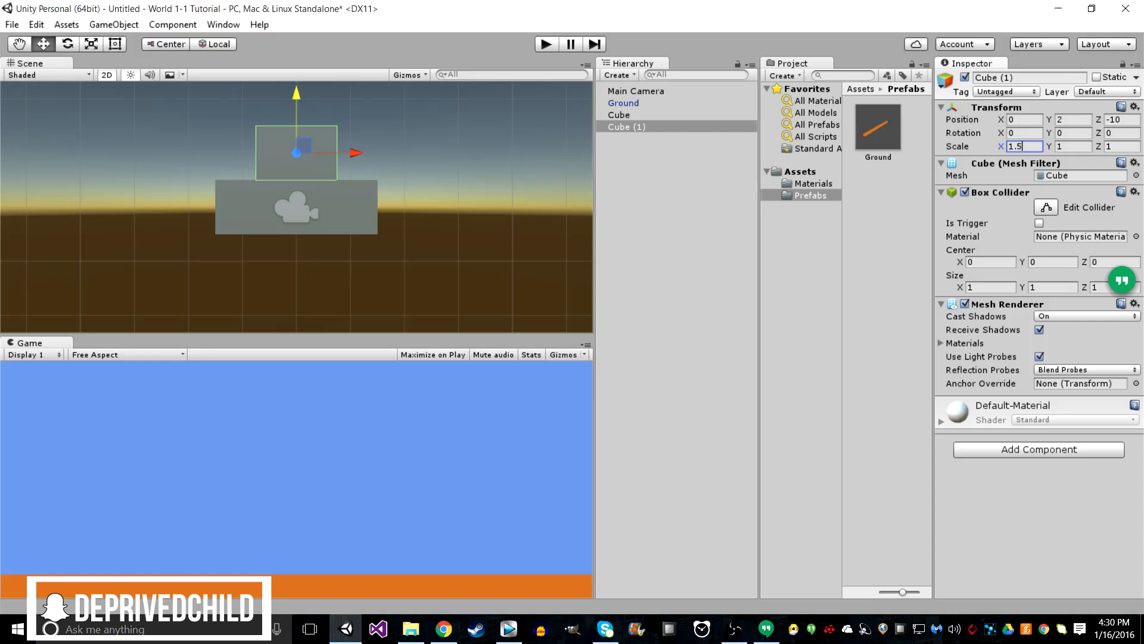
key("Return")
type("2")
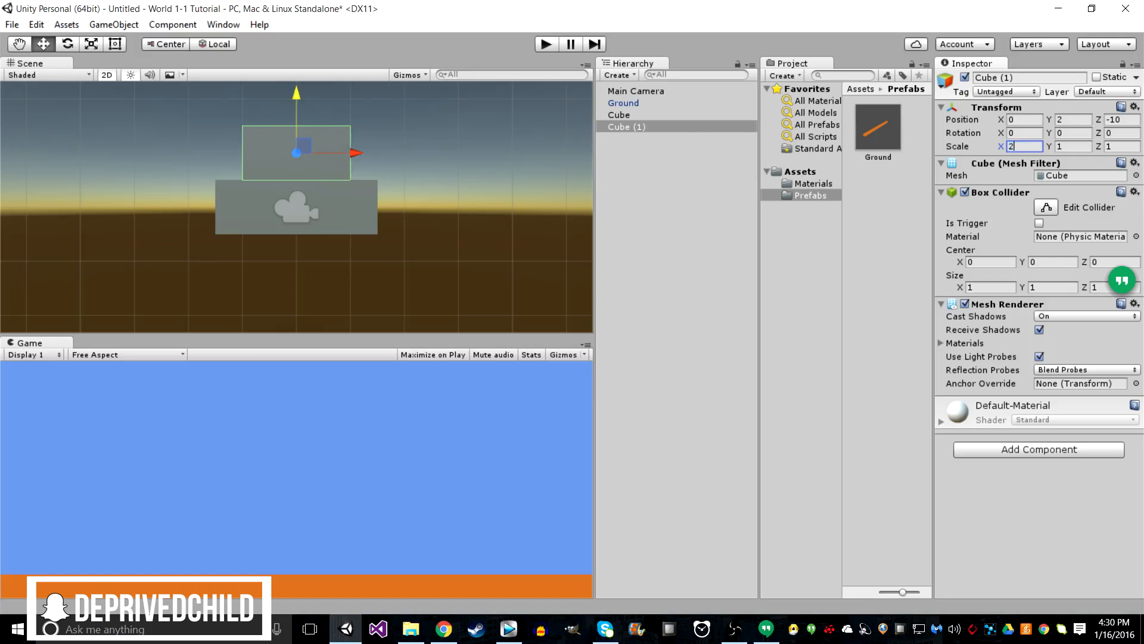
Step: Duplicate the second-tier cube and raise the copy to Y position 3 as the third tier
left_click(627, 127)
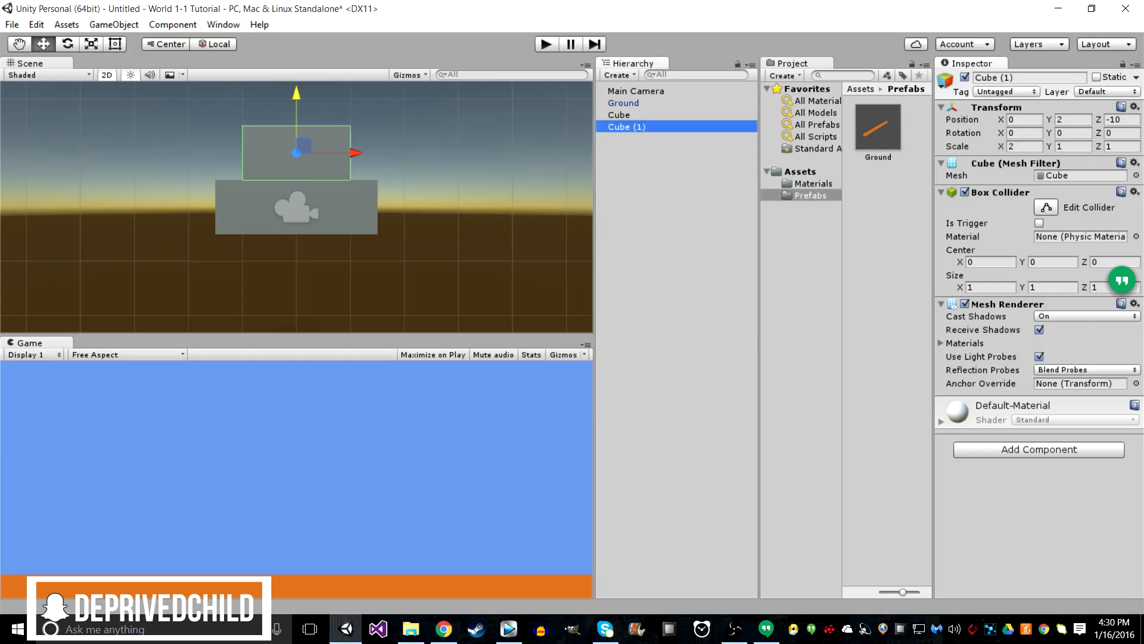
key("ctrl+d")
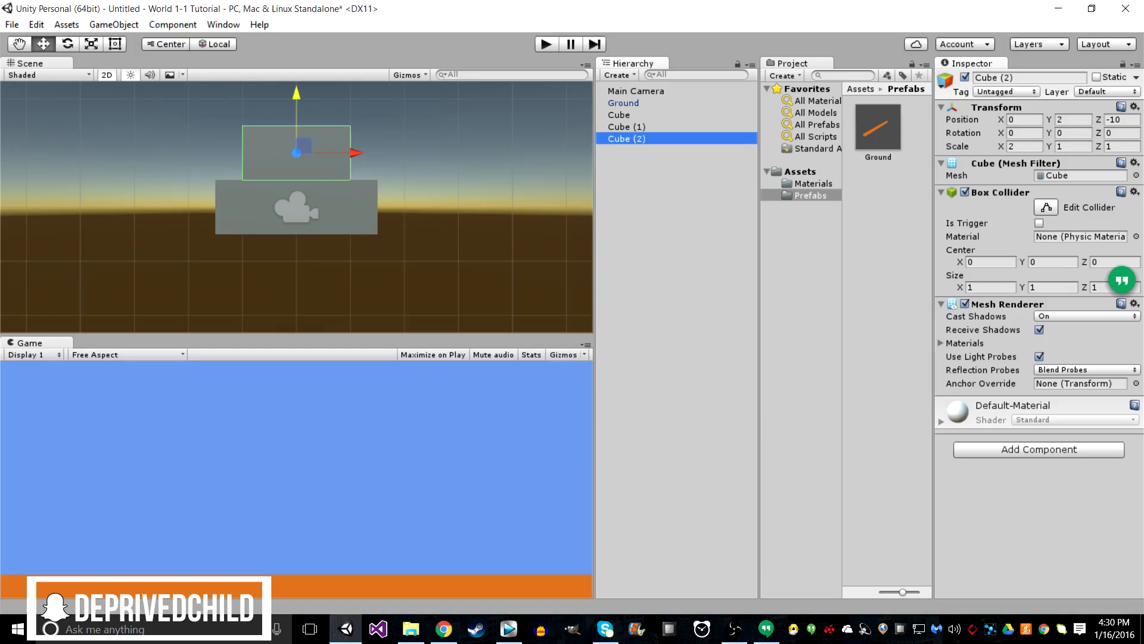
left_click_drag(296, 119, 296, 64)
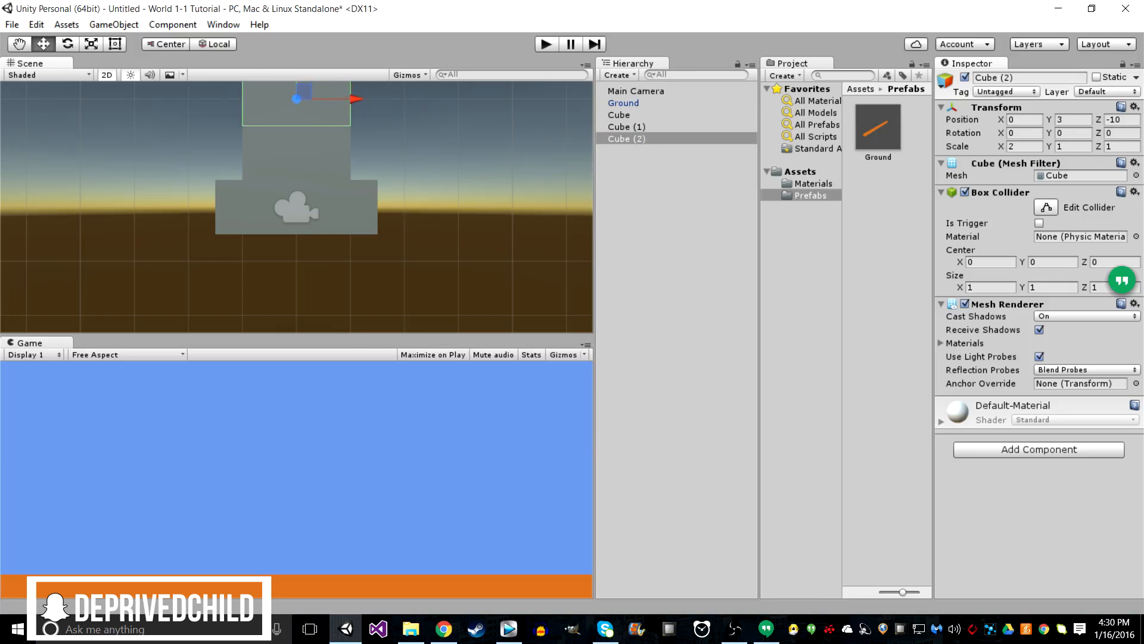
Step: Set the topmost cube's X scale to 1.3 and deselect it
right_click(634, 138)
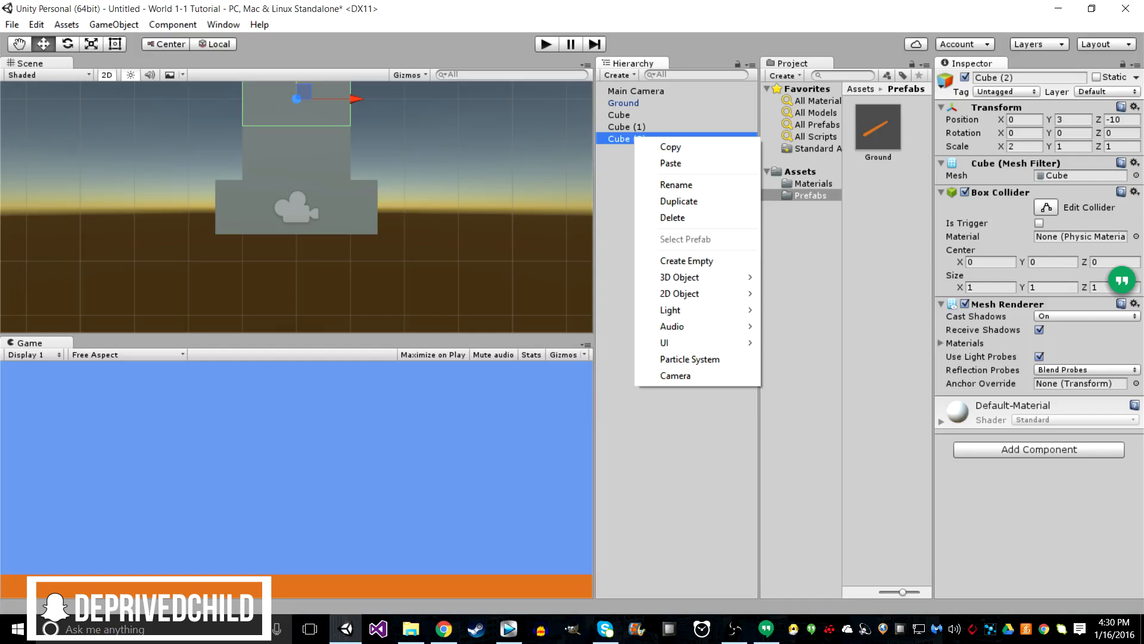
left_click(1024, 119)
left_click(1024, 147)
type("1.5")
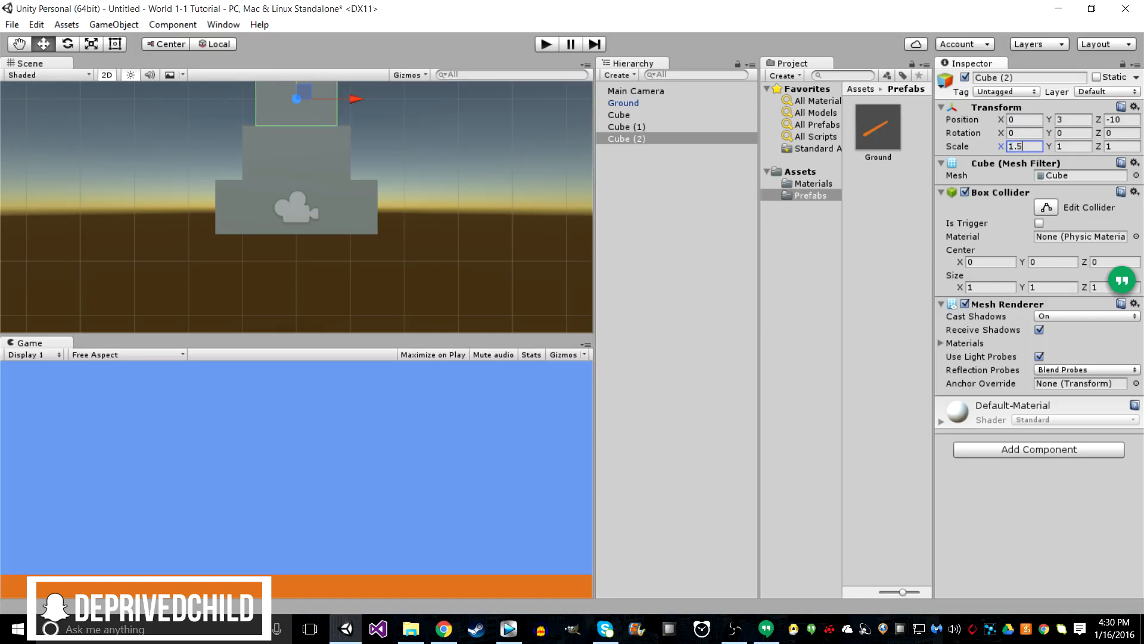
scroll(297, 207, "down", 3)
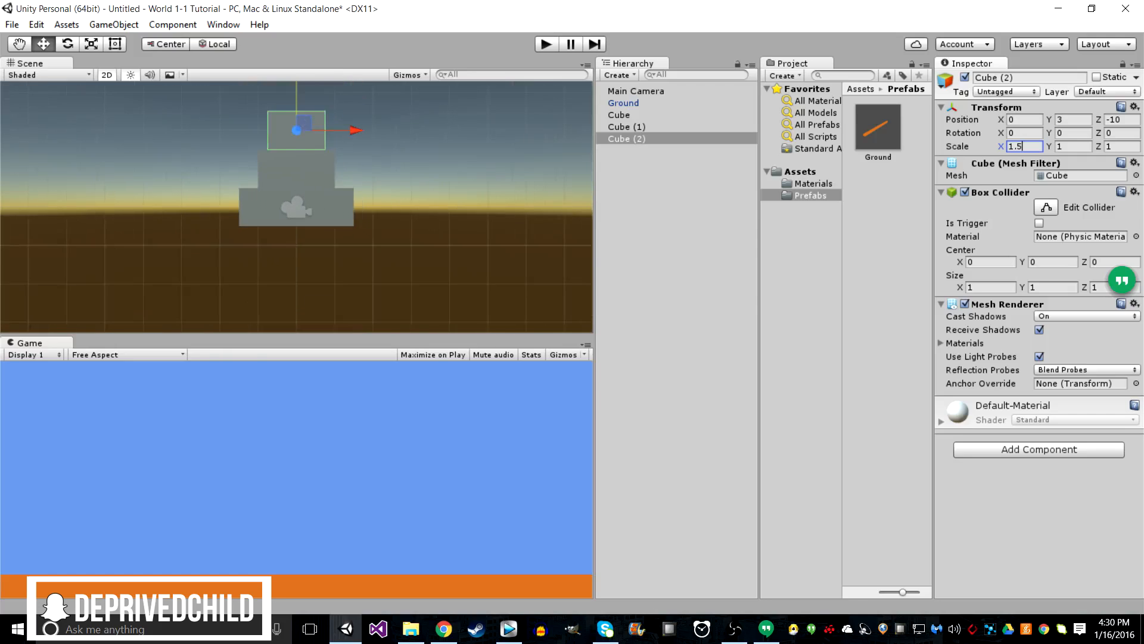
key("BackSpace")
type("3")
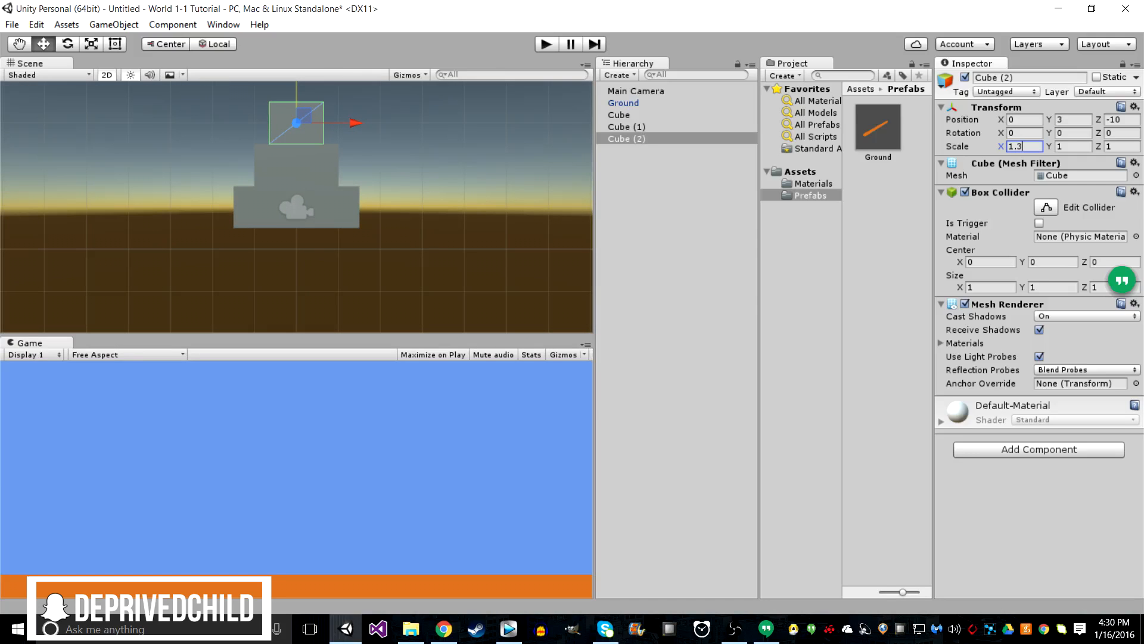
scroll(296, 207, "down", 9)
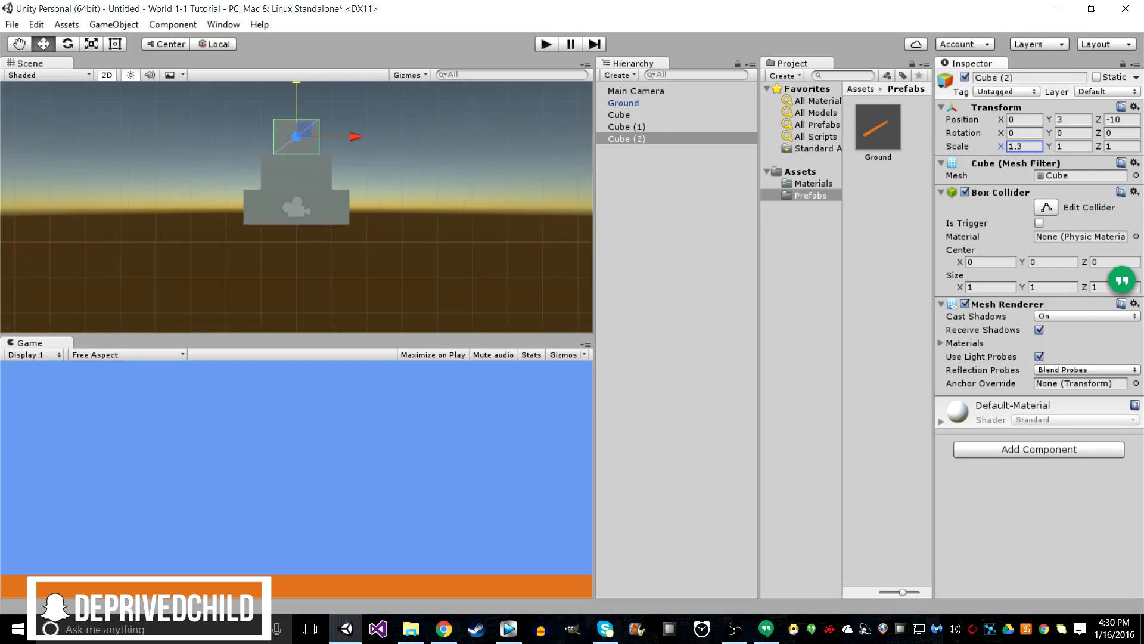
left_click(417, 155)
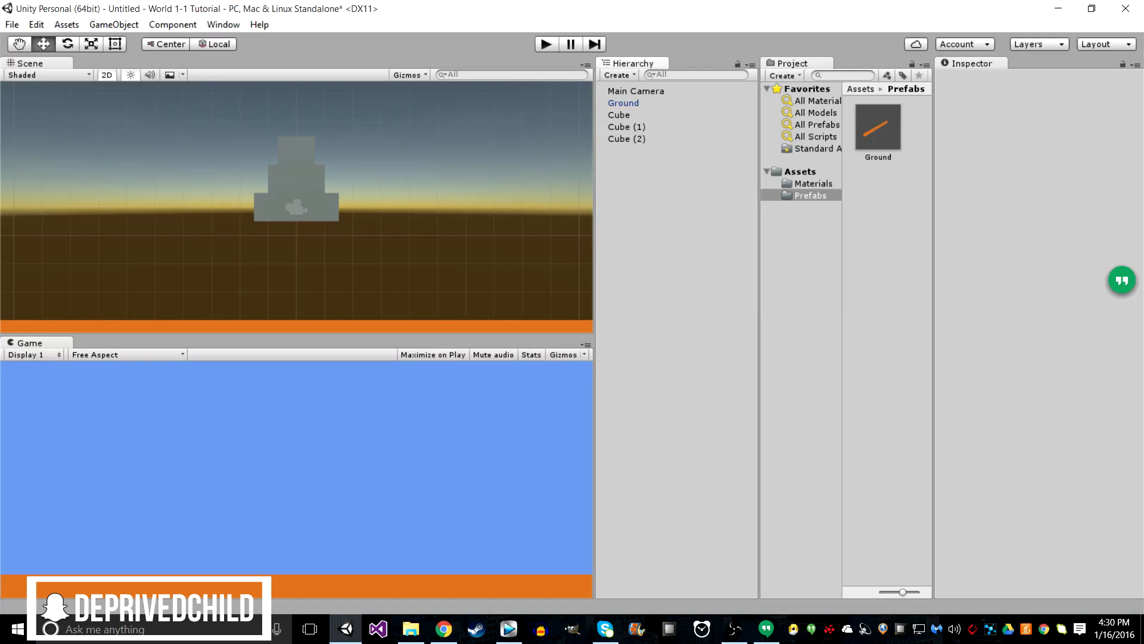
Step: Create an empty GameObject in the scene to hold the stacked cubes
key("ctrl+n")
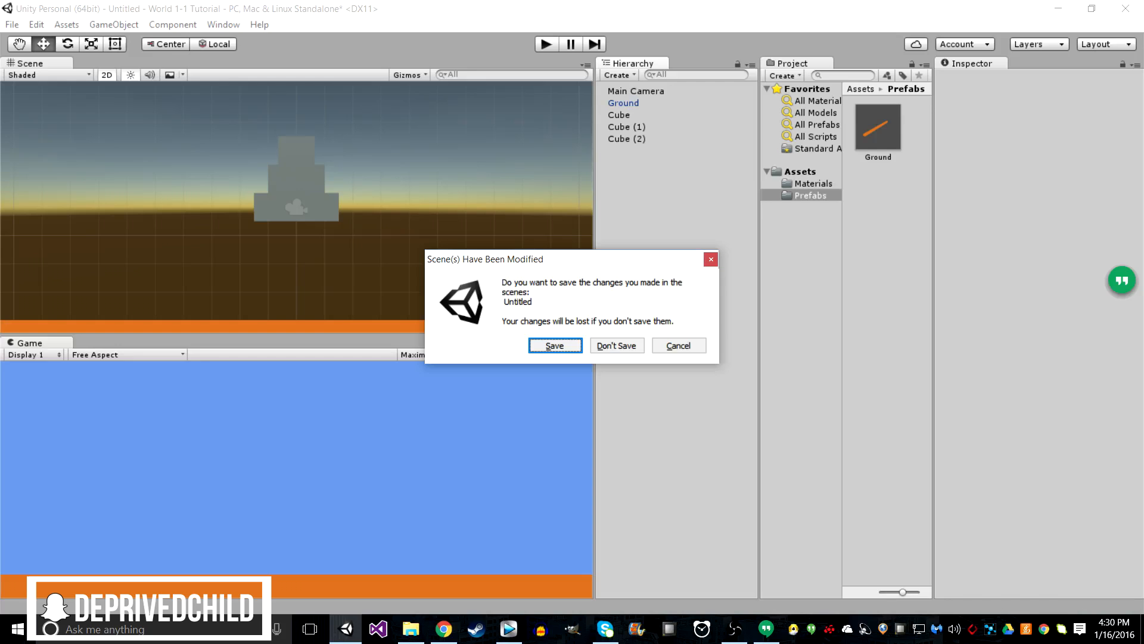
key("Escape")
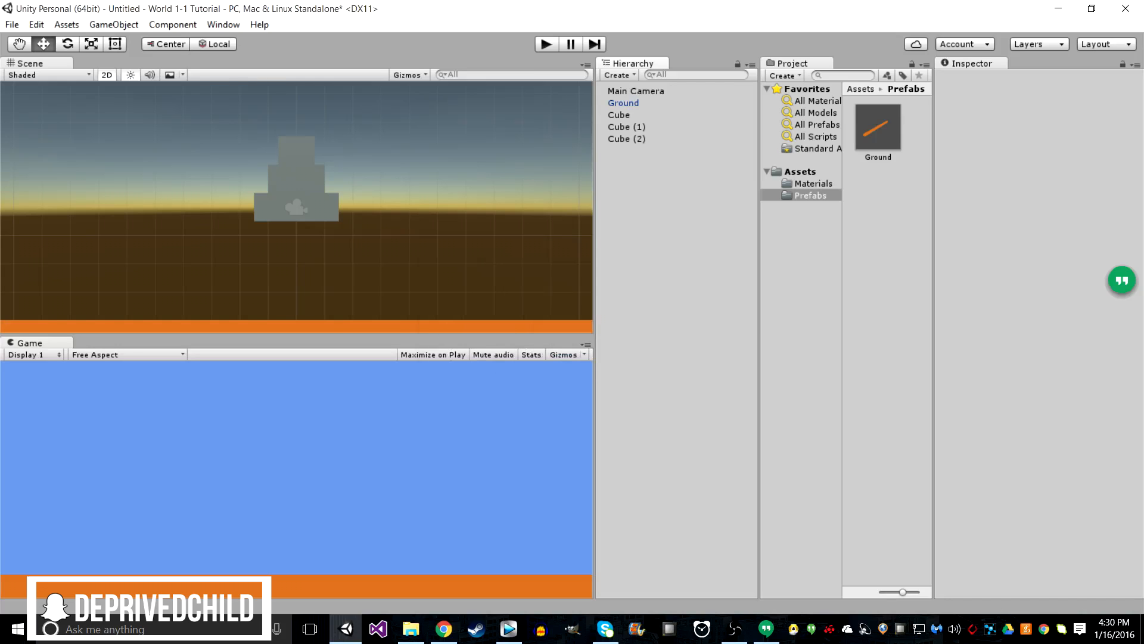
key("ctrl+shift+n")
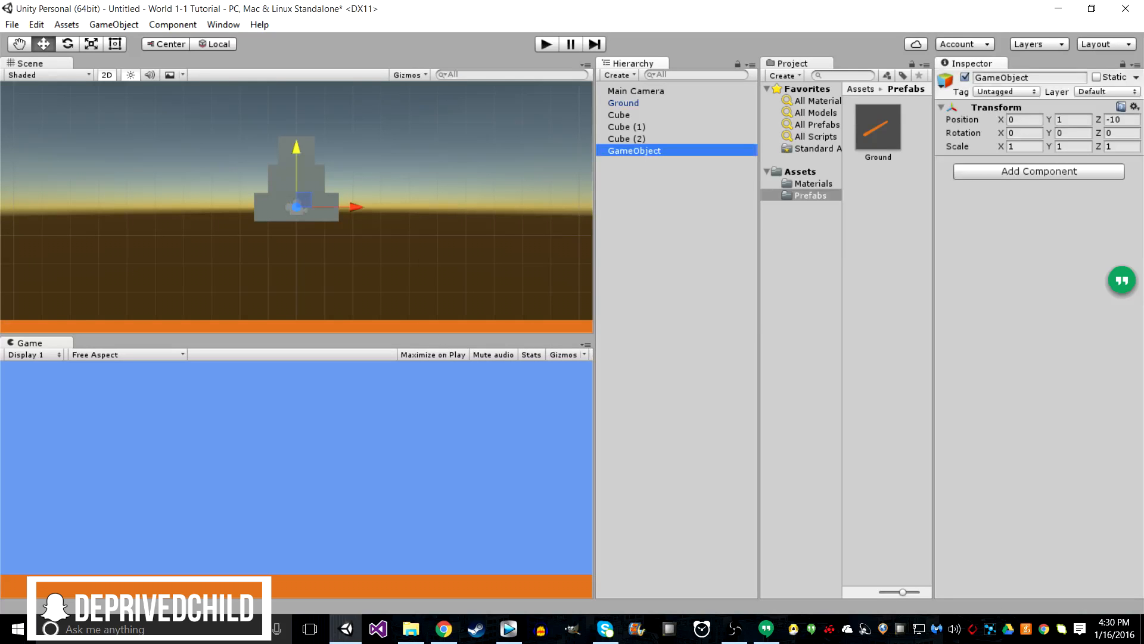
left_click(1032, 77)
key("ctrl+a")
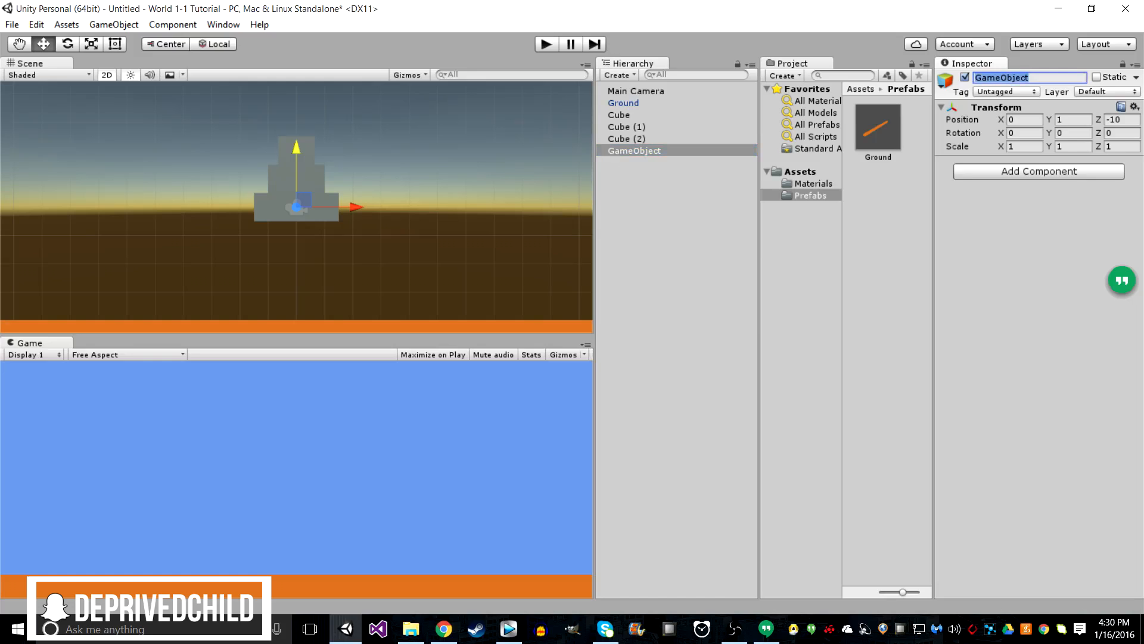
left_click(173, 25)
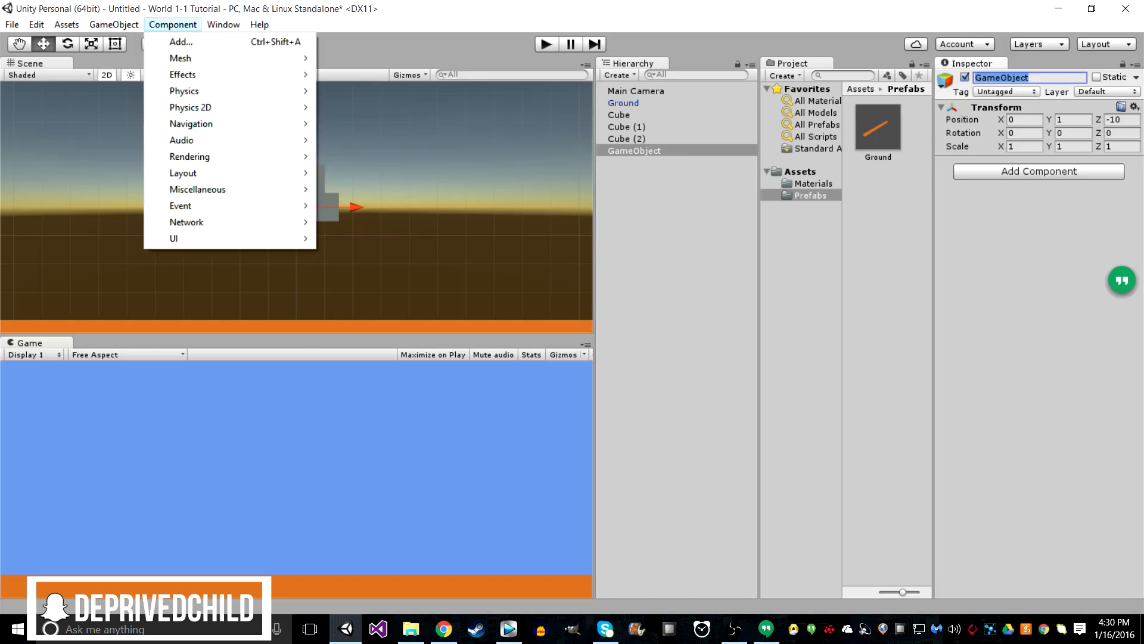
mouse_move(114, 25)
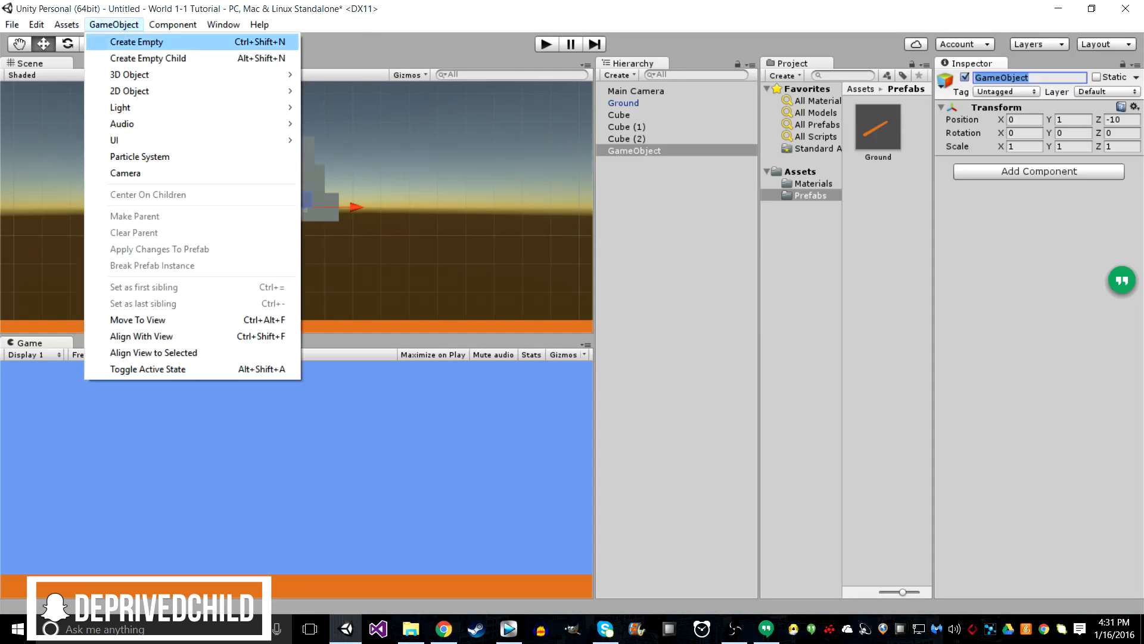
Step: Rename the empty GameObject as Bush
left_click(1007, 77)
double_click(1007, 78)
type("Bsuh")
key("Return")
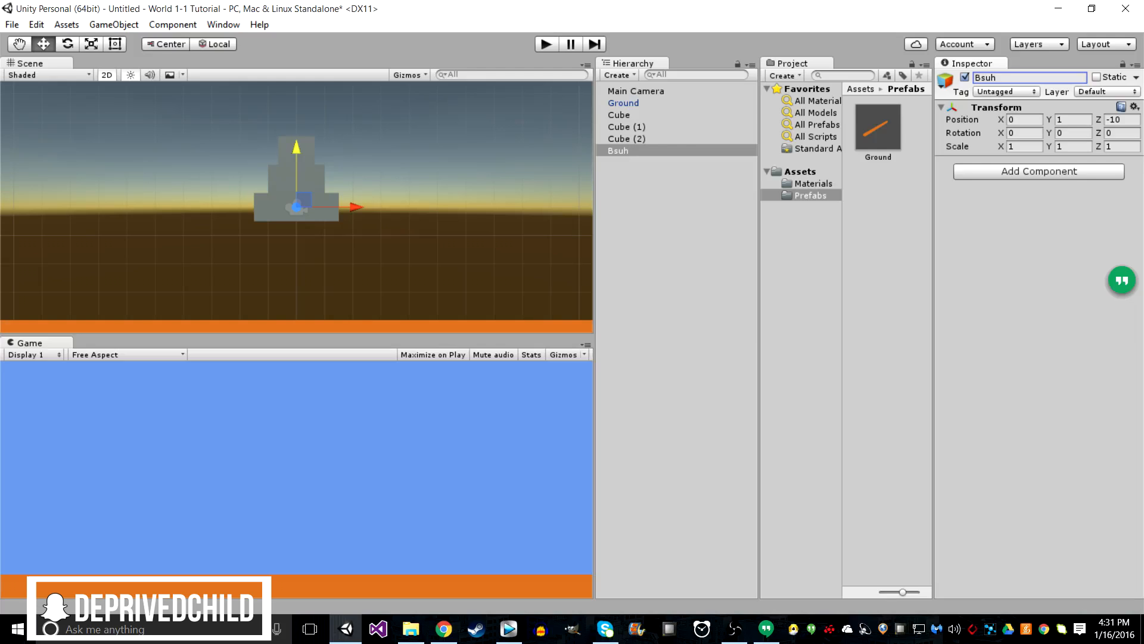
key("Return")
type("Bush")
Step: Select all three cubes and make them children of the Bush object
left_click(618, 151)
left_click(627, 127)
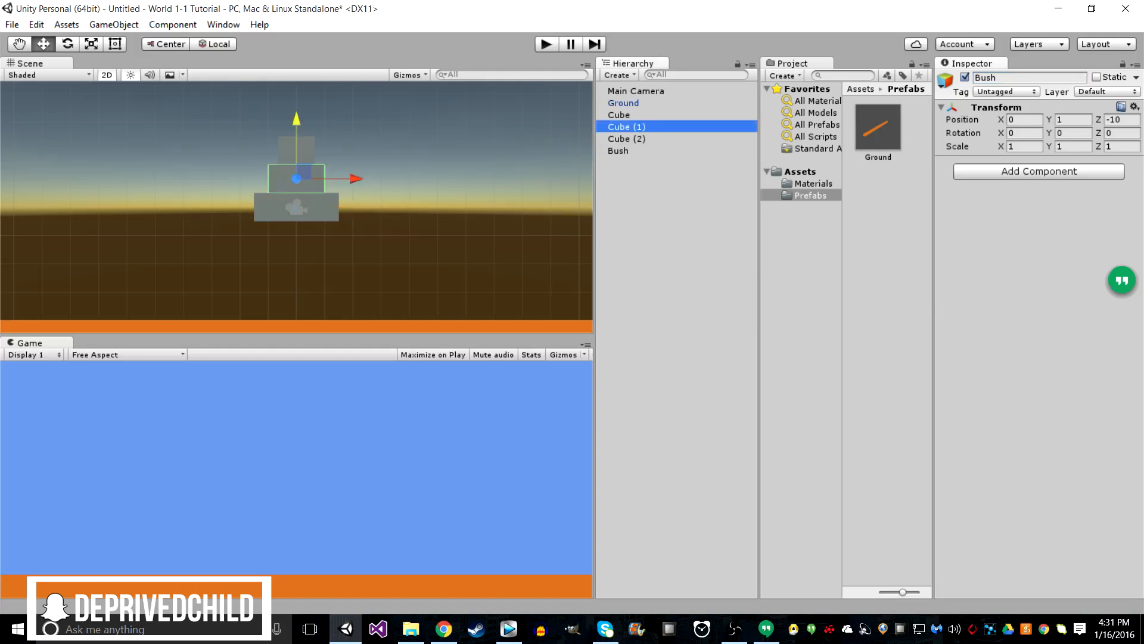
left_click(619, 115)
key("shift")
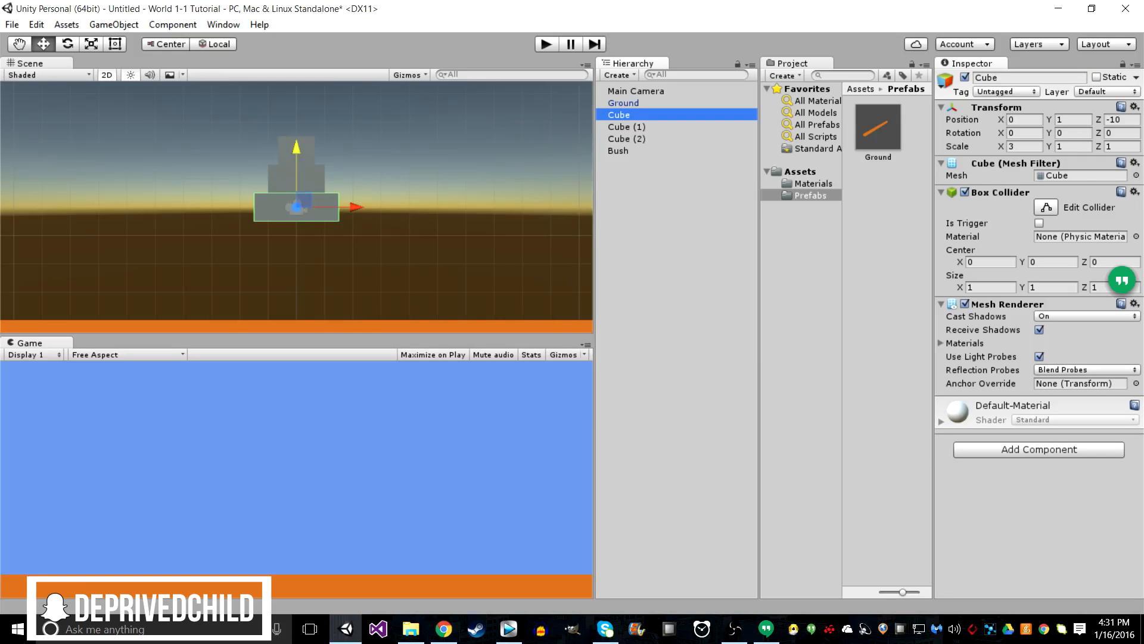
key("F2")
left_click(627, 139)
left_click(620, 115)
left_click(627, 139, "shift")
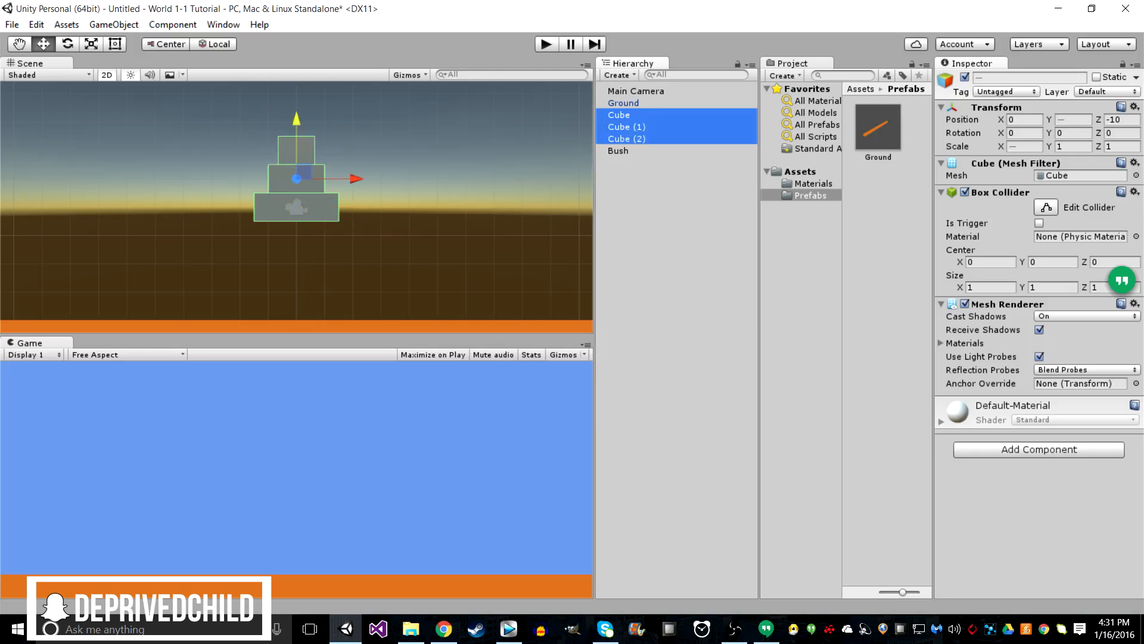
left_click_drag(627, 138, 621, 151)
Step: Collapse the Bush group and move it as one object to about X 0.24, Y 0.81
left_click(620, 115)
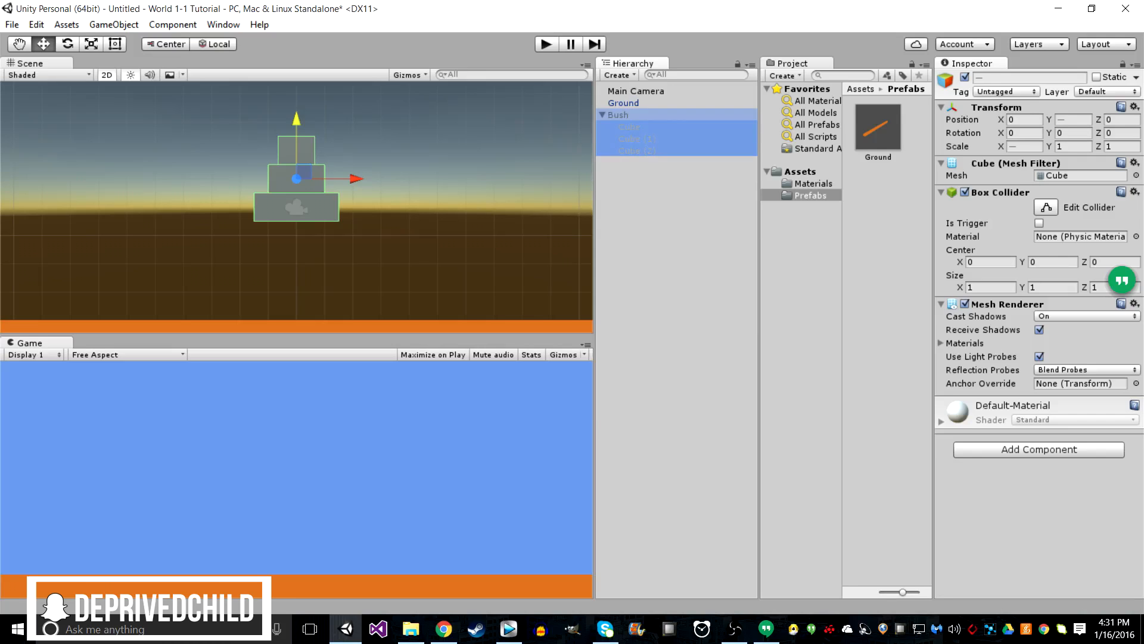
left_click(602, 115)
left_click_drag(356, 179, 433, 179)
left_click_drag(374, 120, 375, 180)
left_click_drag(380, 233, 311, 177)
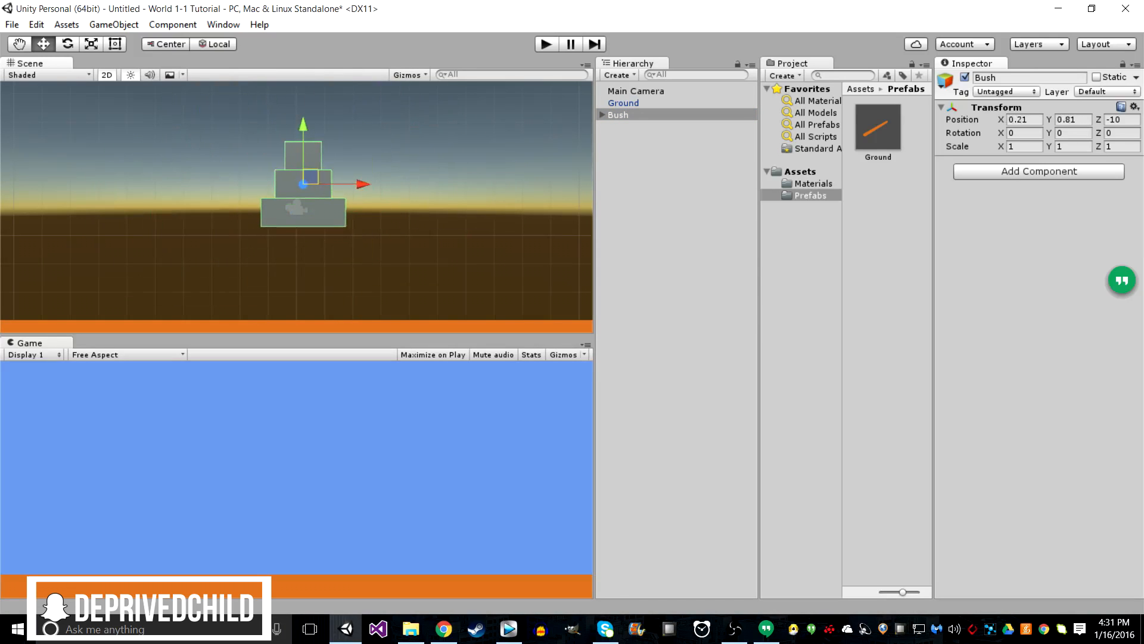
left_click(618, 115)
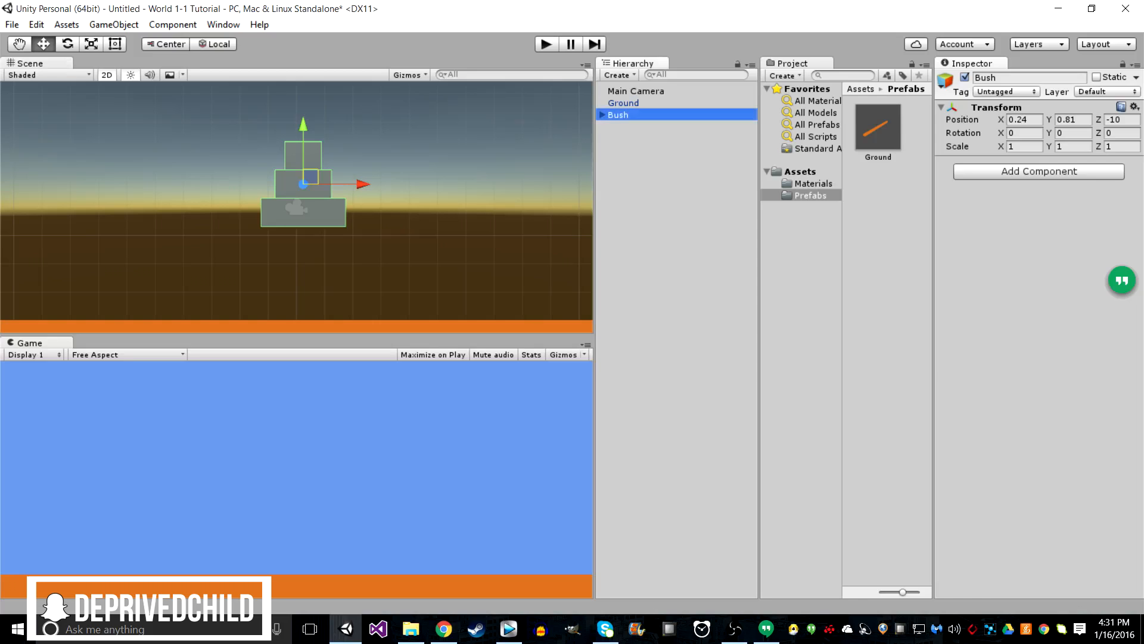
Step: Create a new material named Bush in the Materials folder
left_click(813, 184)
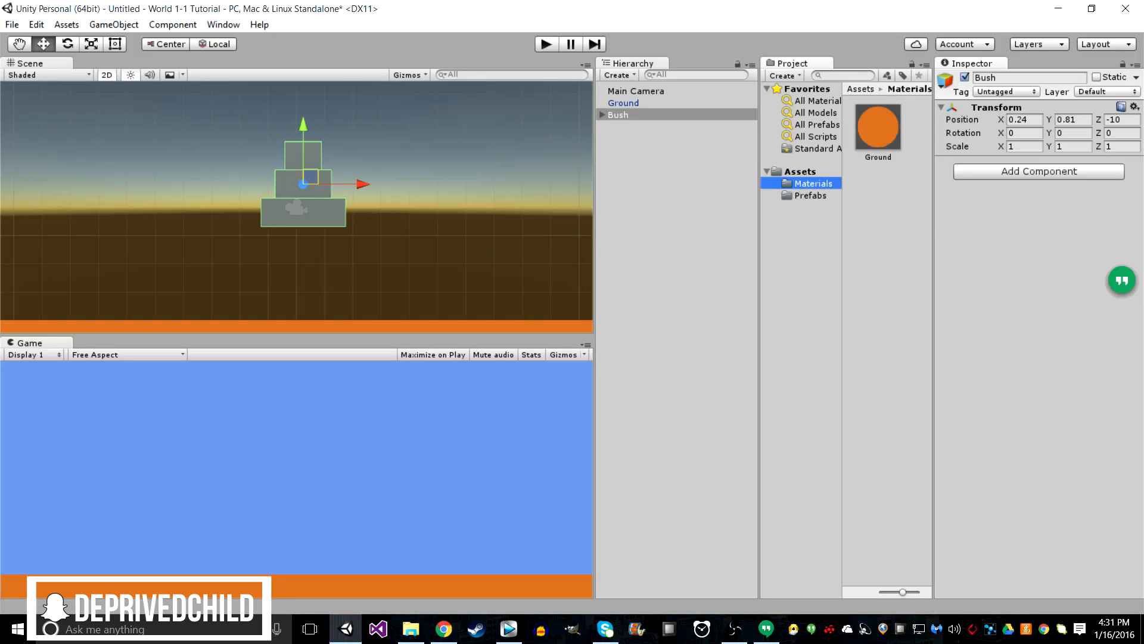
right_click(858, 182)
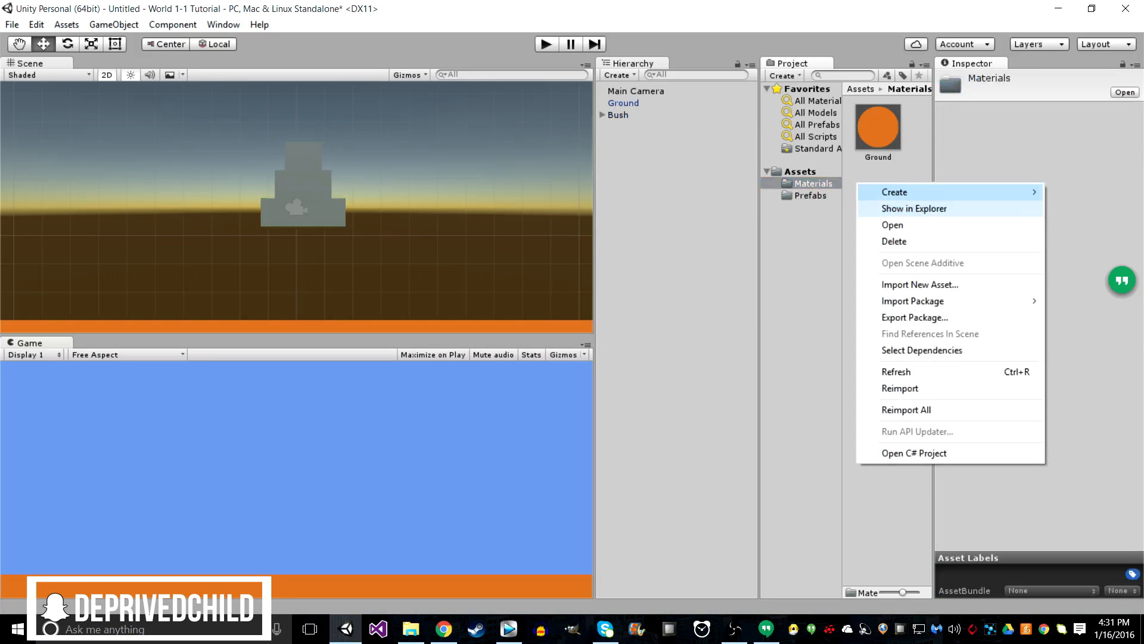
mouse_move(894, 192)
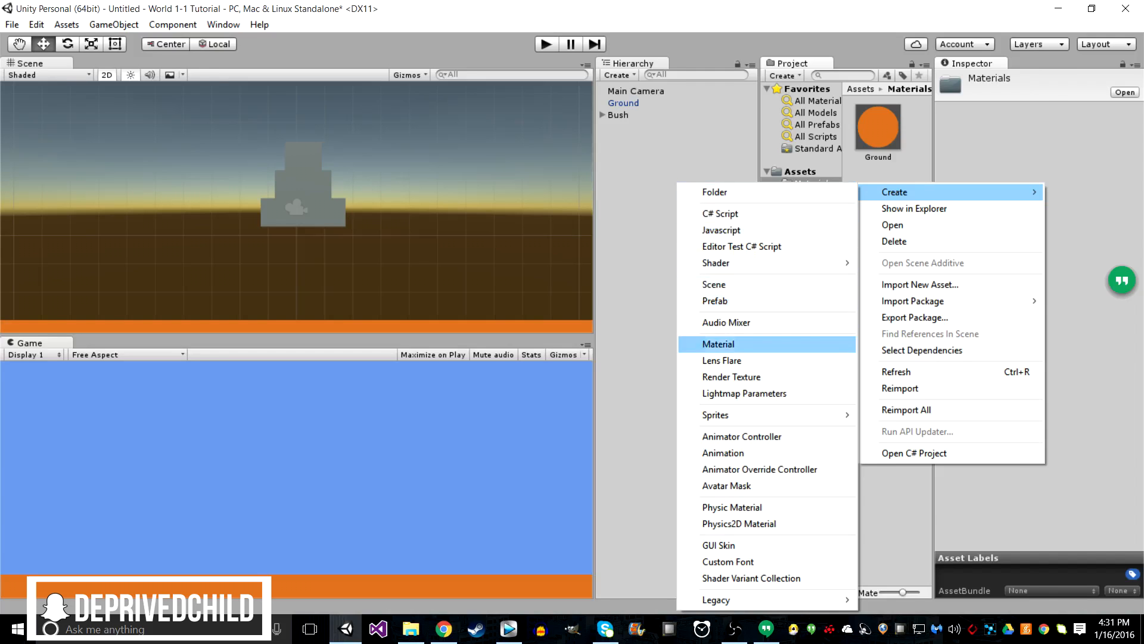
left_click(718, 344)
type("Bush")
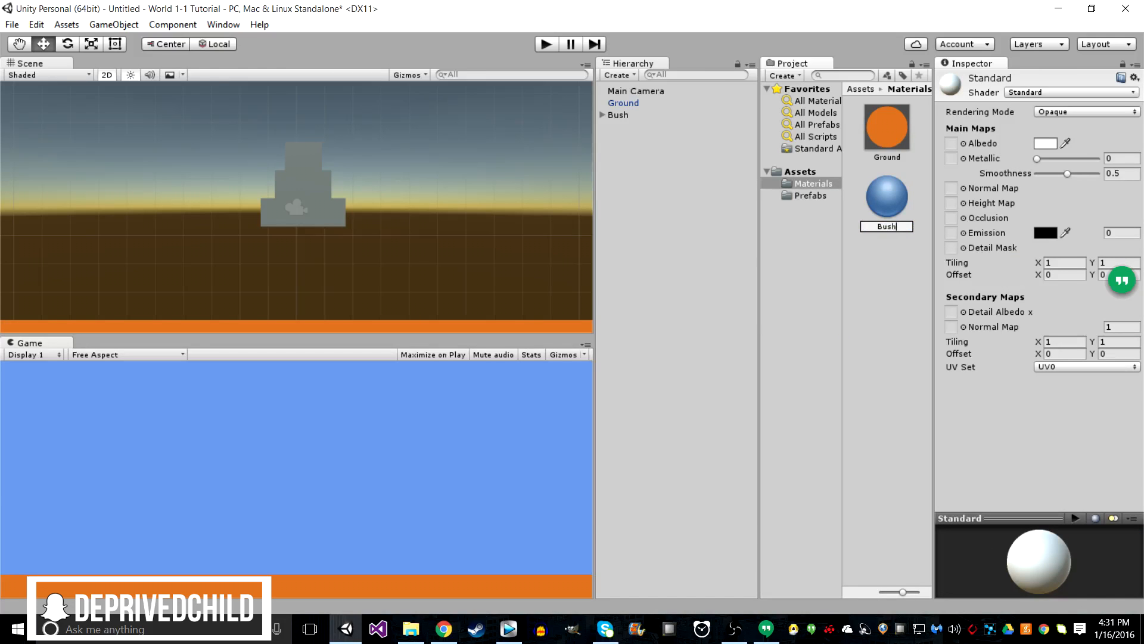
key("Return")
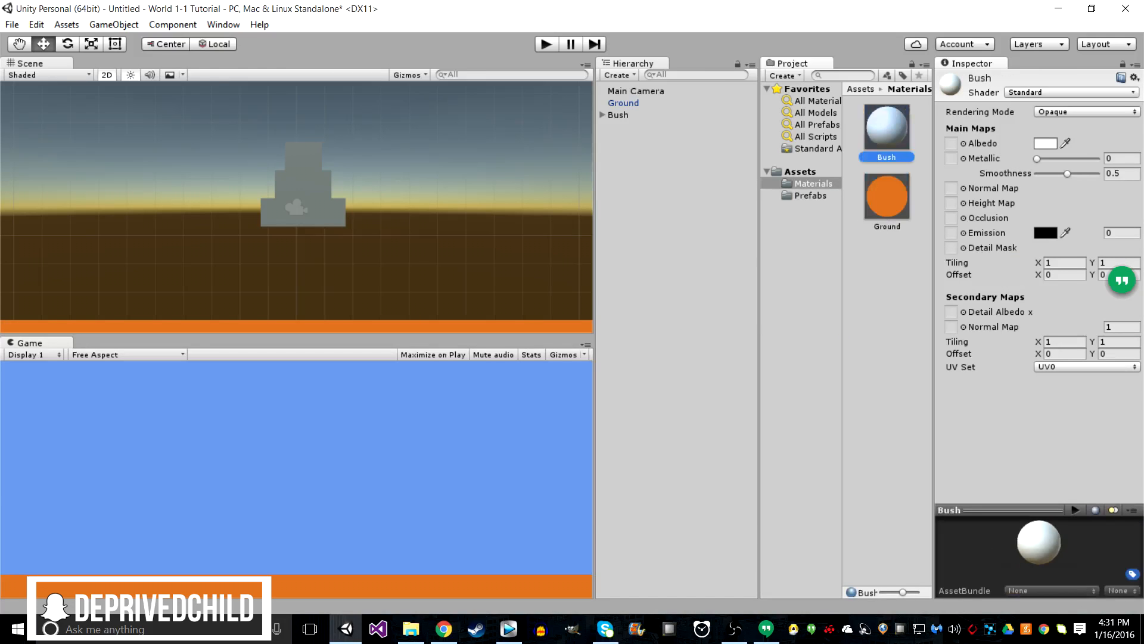
Step: Change the Bush material's shader to Unlit/Color
left_click(1071, 92)
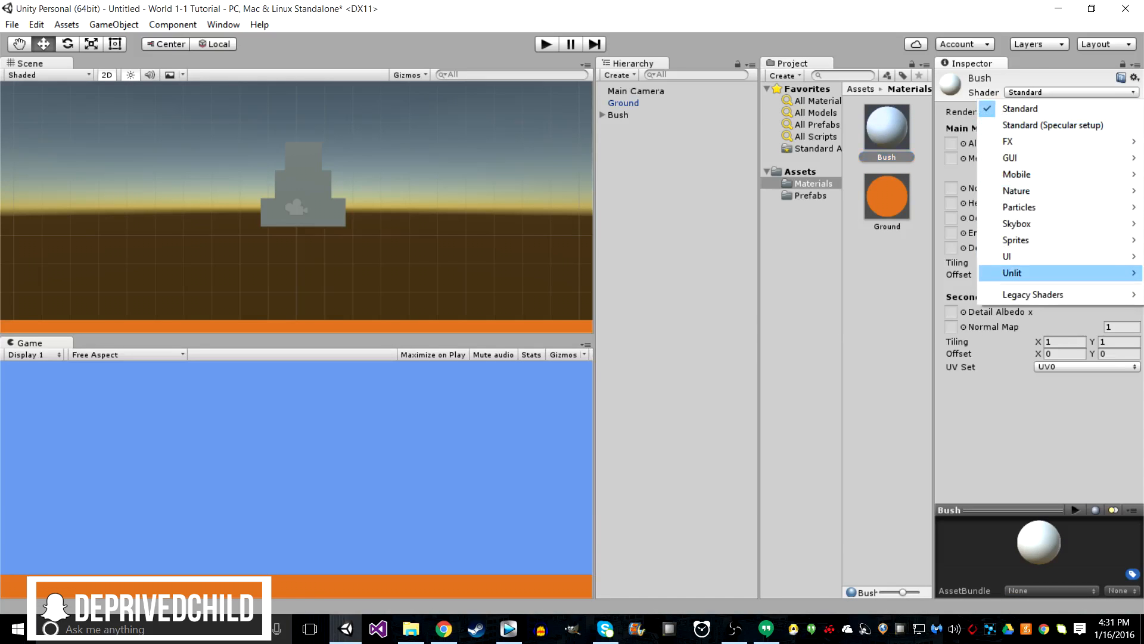
mouse_move(1025, 273)
left_click(873, 273)
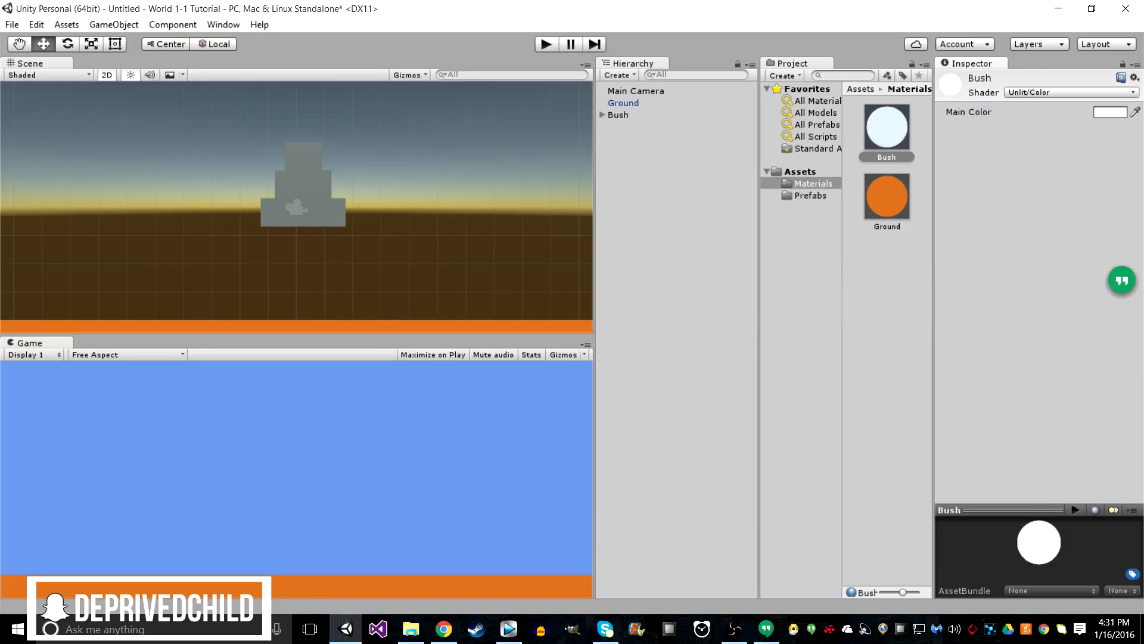
Step: Check the bush colour on the World 1-1 reference map in Chrome, and return to Unity
left_click(1110, 112)
left_click_drag(152, 130, 152, 141)
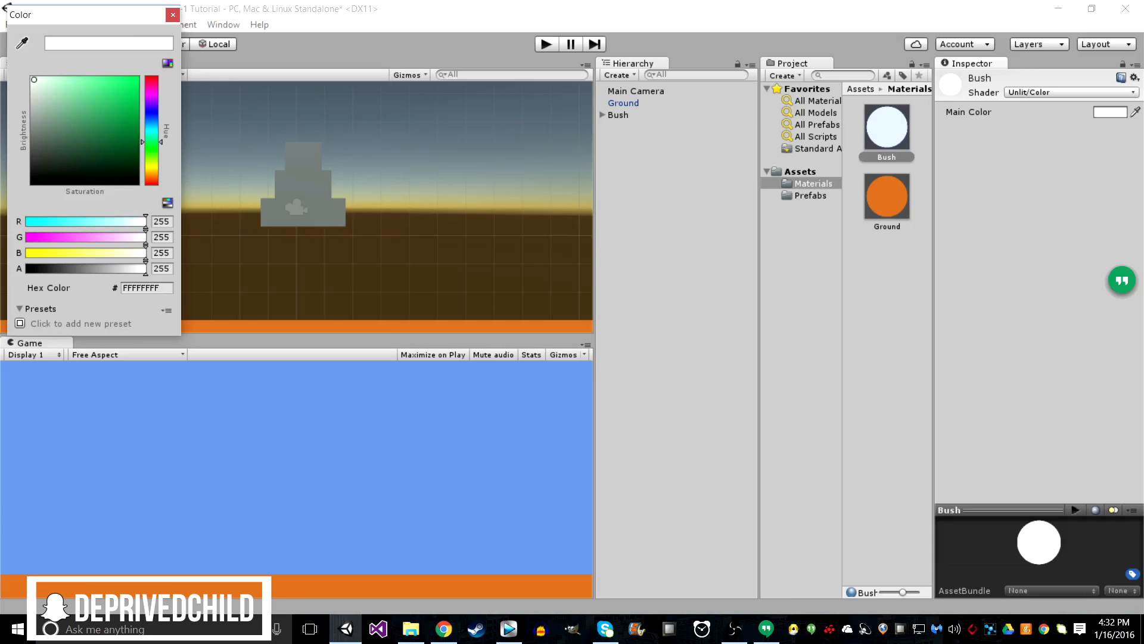
left_click(443, 629)
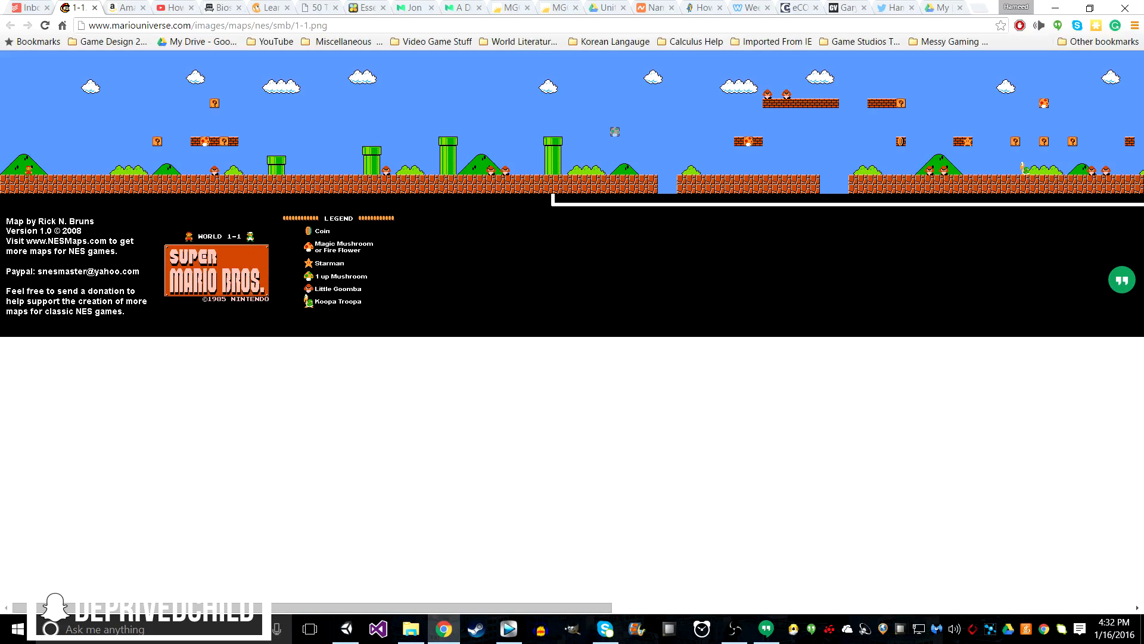
key("alt+Tab")
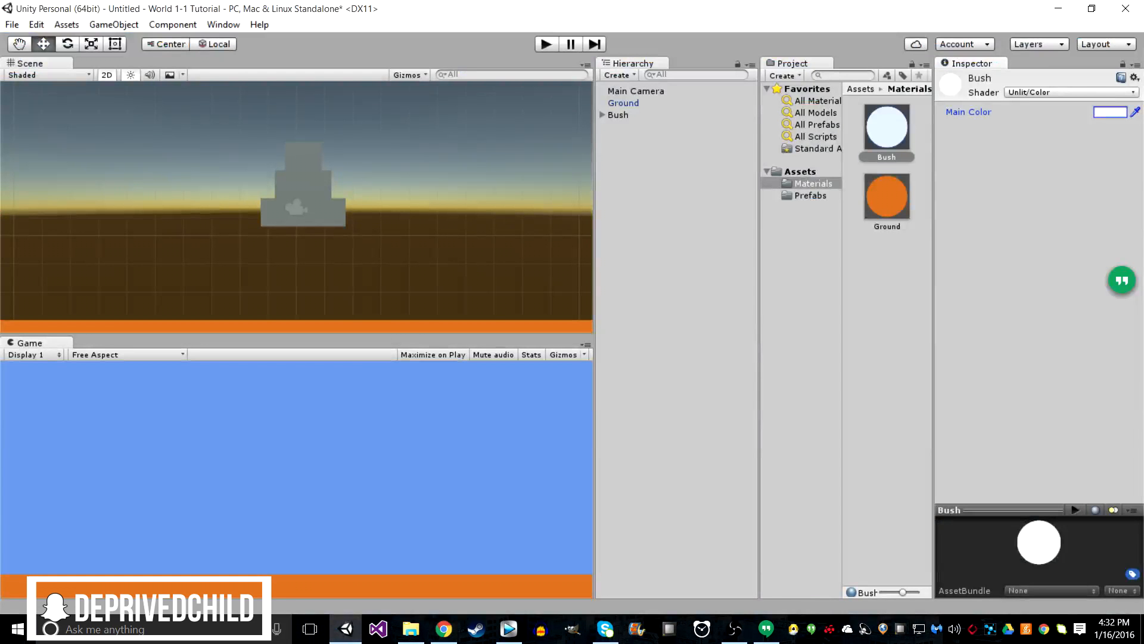
Step: Try a dark green as the Bush material's main color
left_click(1110, 112)
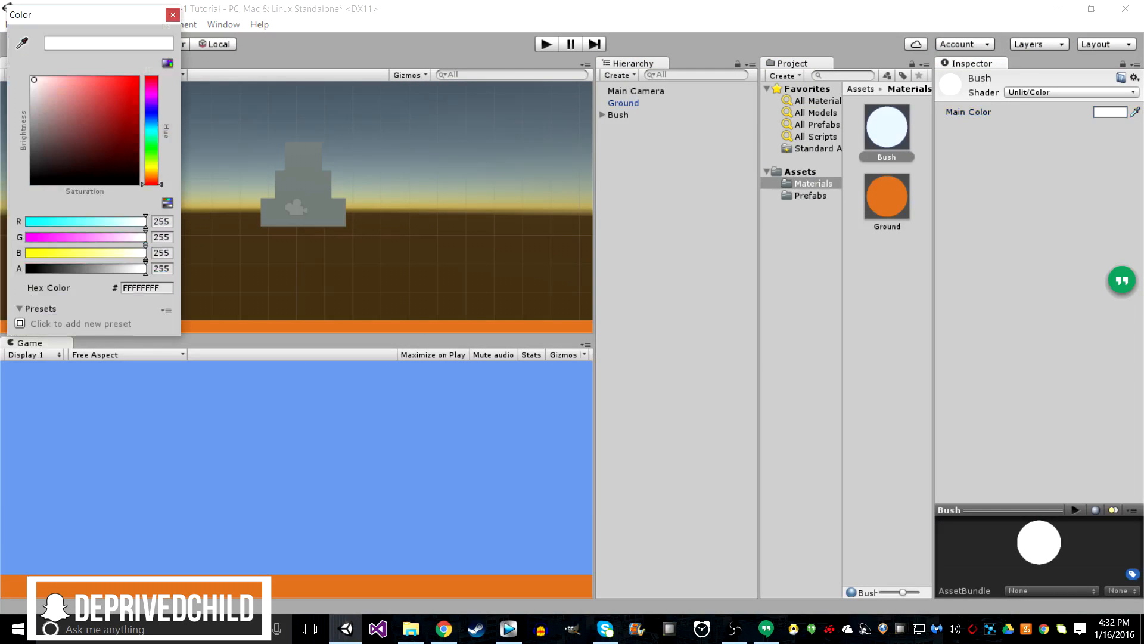
left_click_drag(151, 145, 151, 147)
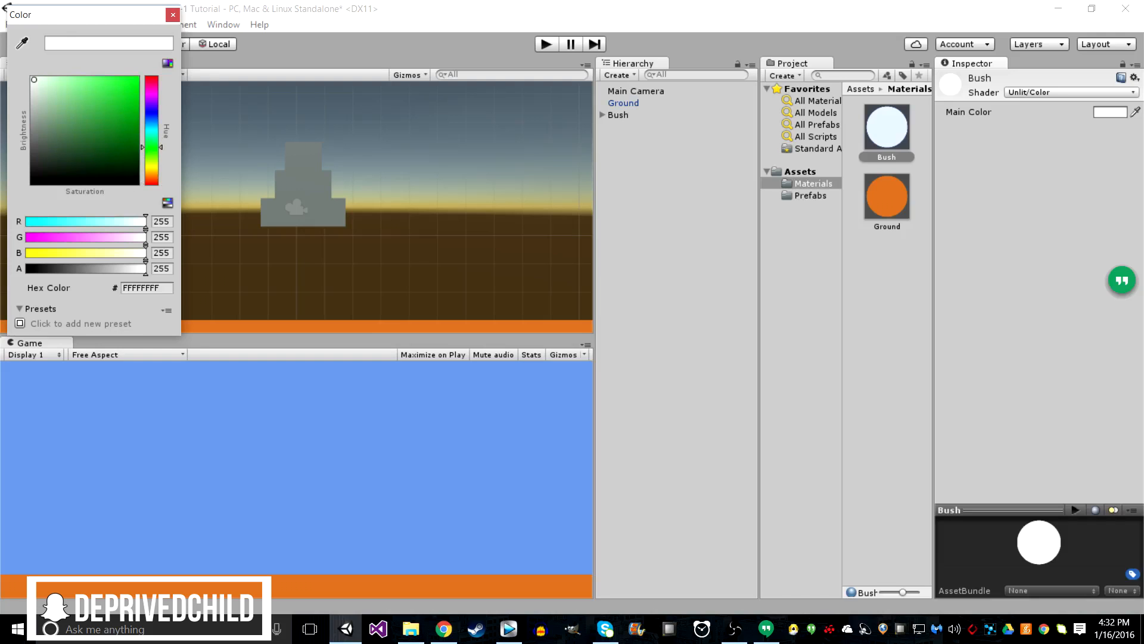
left_click_drag(34, 79, 44, 89)
mouse_move(117, 131)
left_mouse_down()
mouse_move(114, 152)
mouse_move(97, 140)
mouse_move(128, 127)
mouse_move(109, 127)
left_mouse_up()
left_click(172, 15)
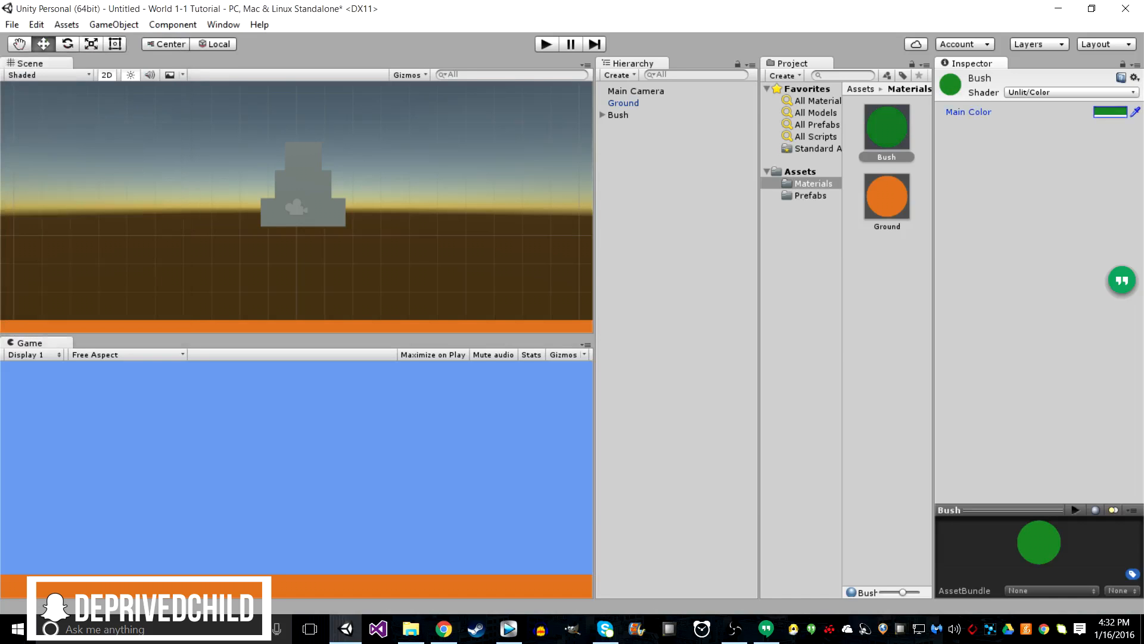
Step: Set the Bush material's main color to a medium green, hex 3CA15EFF
left_click(887, 128)
left_click(1136, 112)
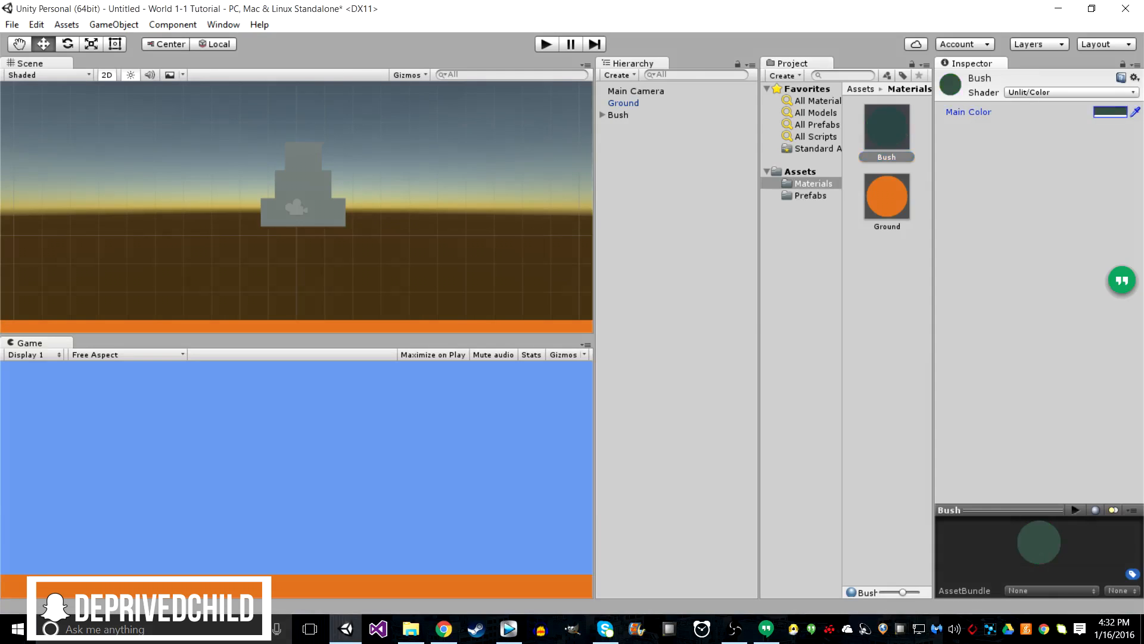
left_click(1110, 112)
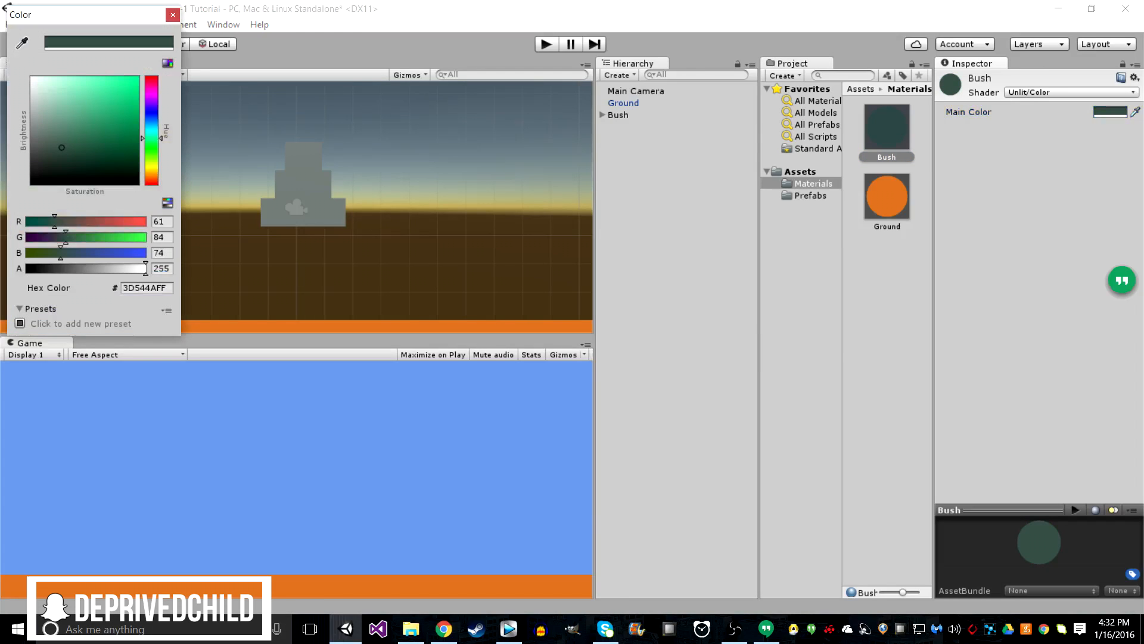
left_click_drag(152, 138, 151, 143)
mouse_move(61, 147)
left_mouse_down()
mouse_move(110, 130)
mouse_move(97, 116)
left_mouse_up()
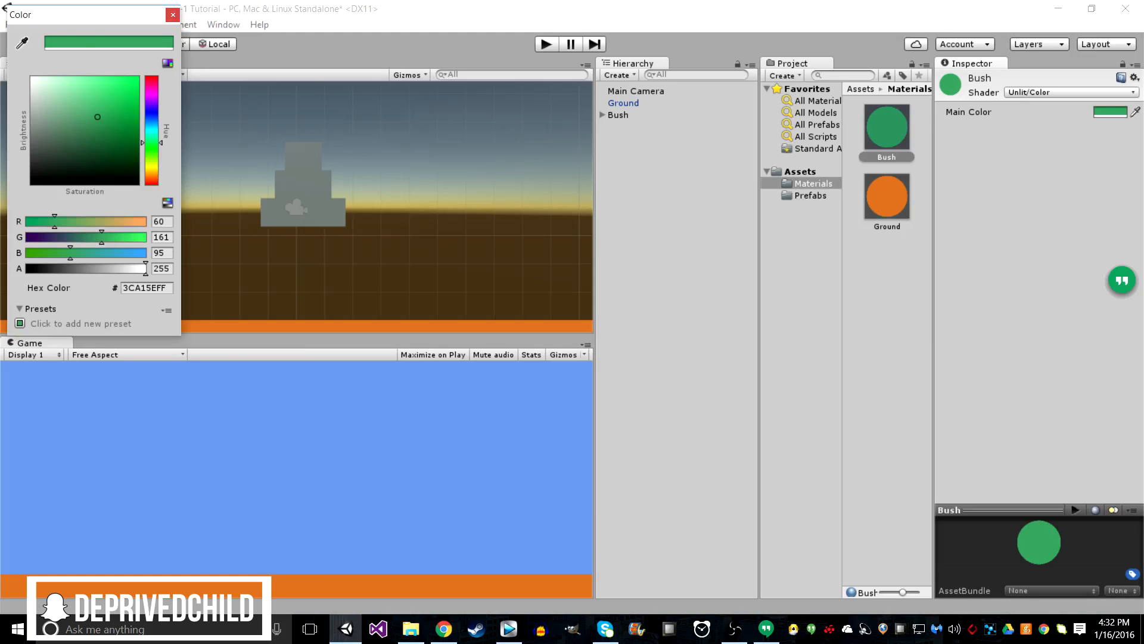
left_click(173, 15)
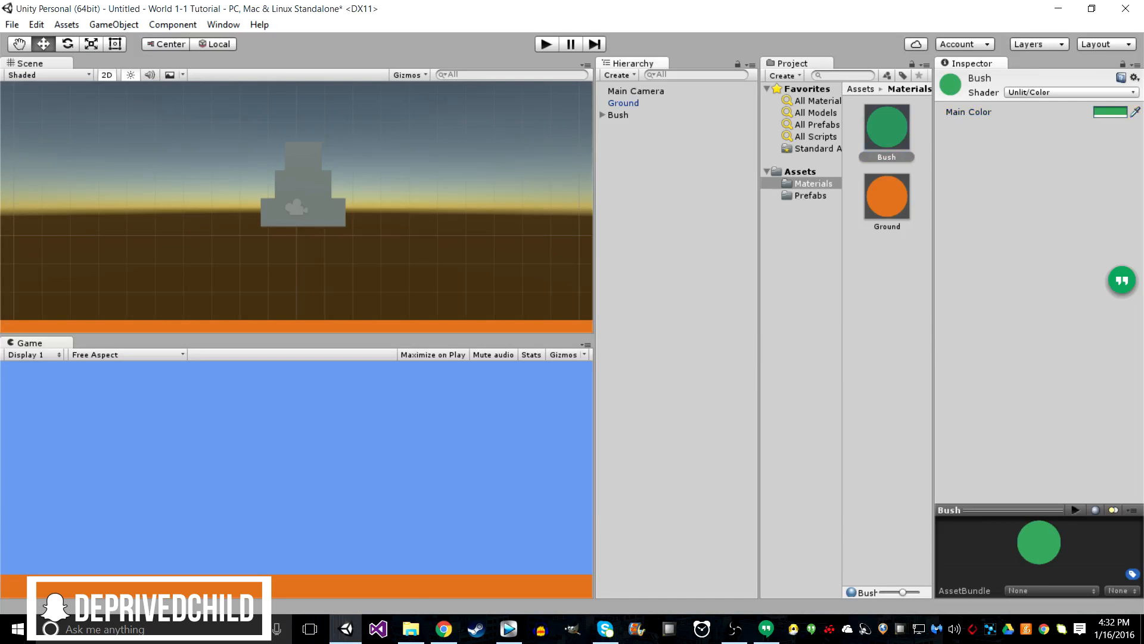
Step: Expand the Bush group and apply the Bush material to all three of its cubes
left_click(602, 115)
left_click_drag(886, 127, 629, 126)
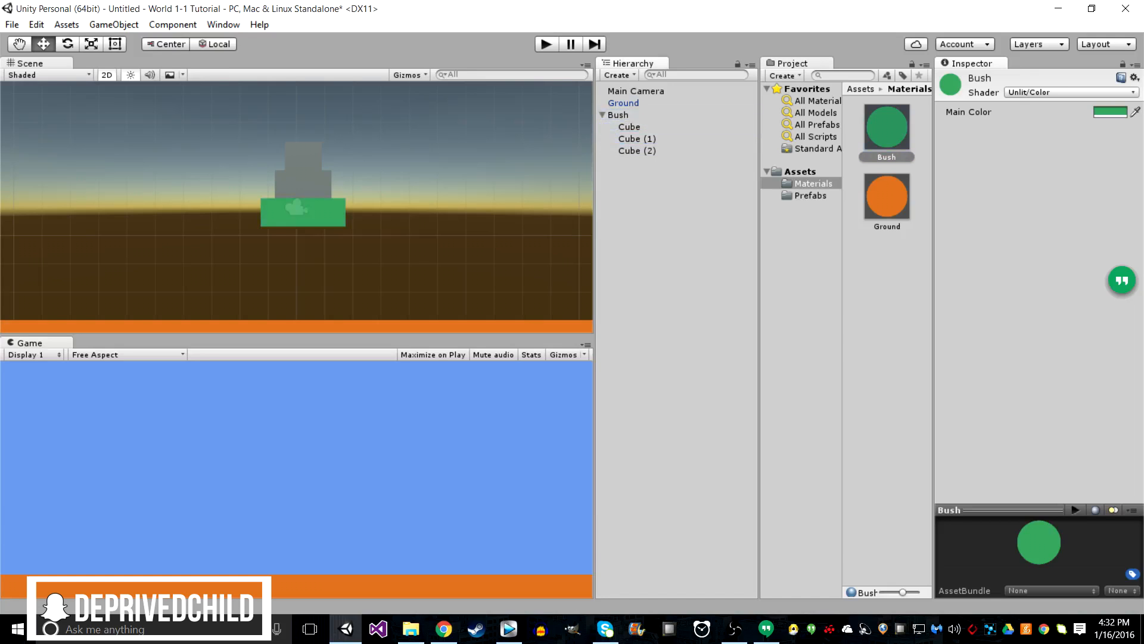
left_click_drag(887, 127, 637, 151)
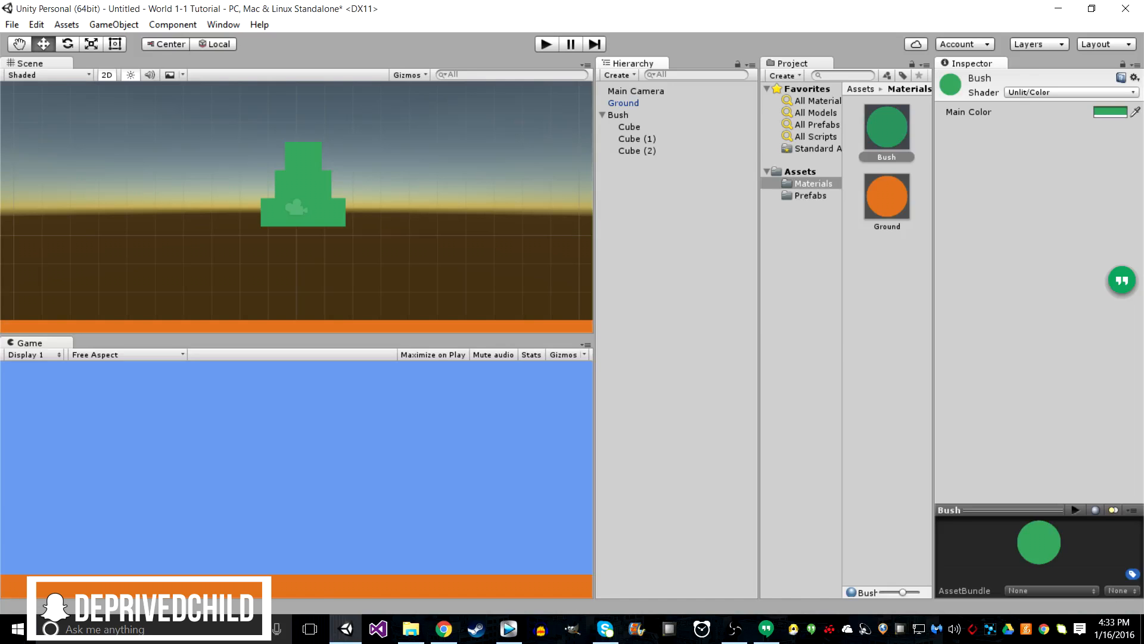
Step: Inspect the transform and material of each of the three cubes inside the Bush group
left_click(637, 151)
left_click(638, 139)
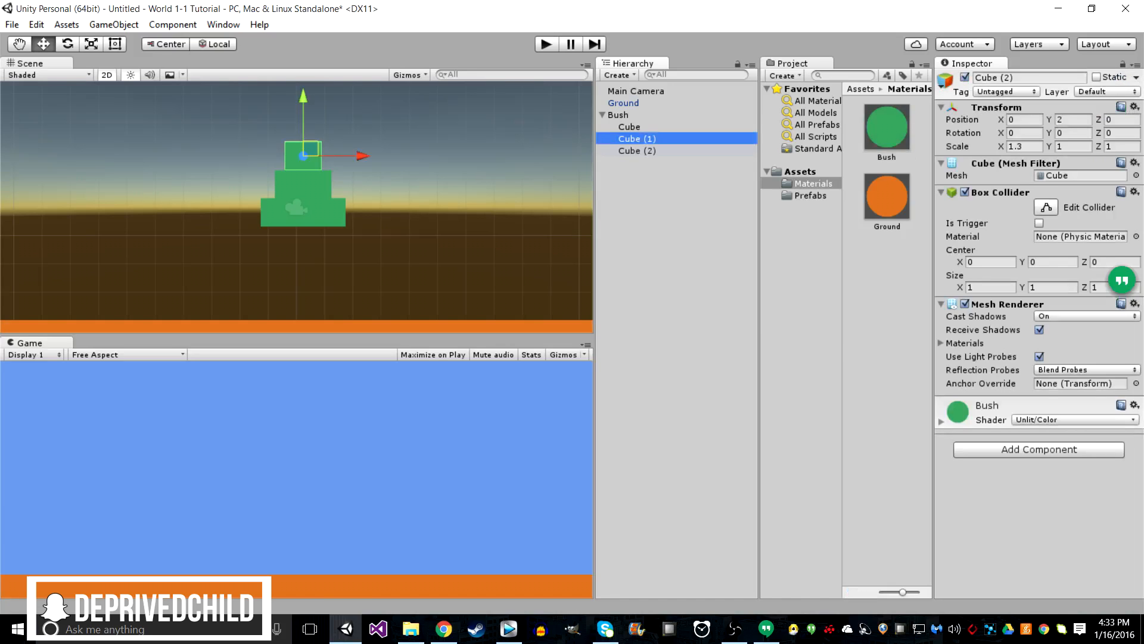
left_click(637, 139)
left_click(630, 127)
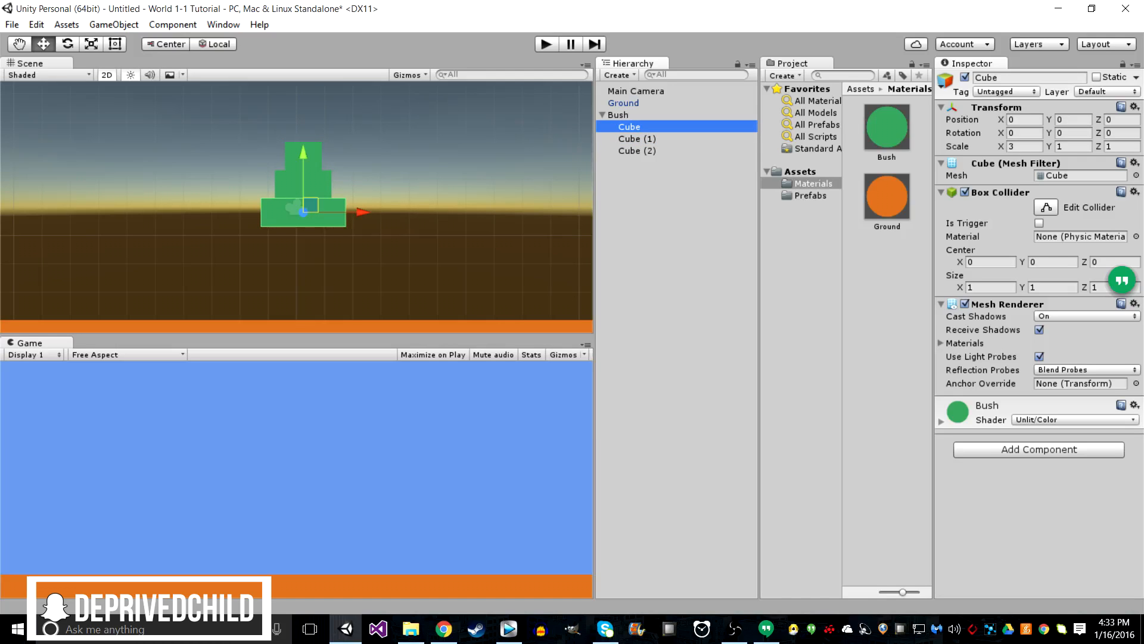
left_click(637, 150)
left_click(637, 139)
left_click(638, 151)
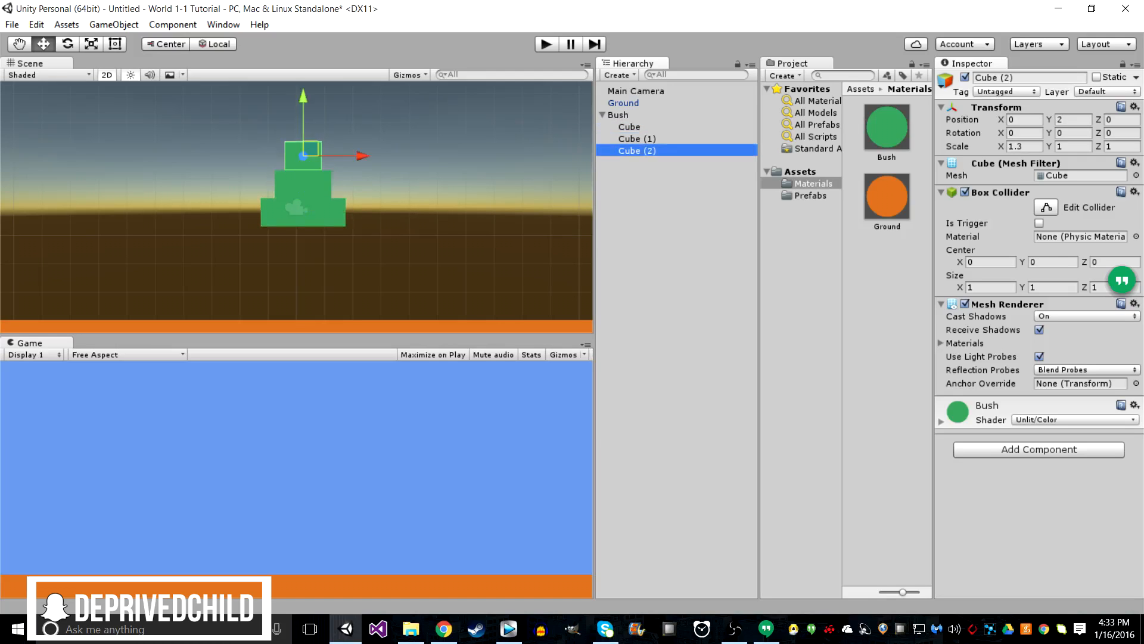
left_click(637, 139)
left_click(630, 127)
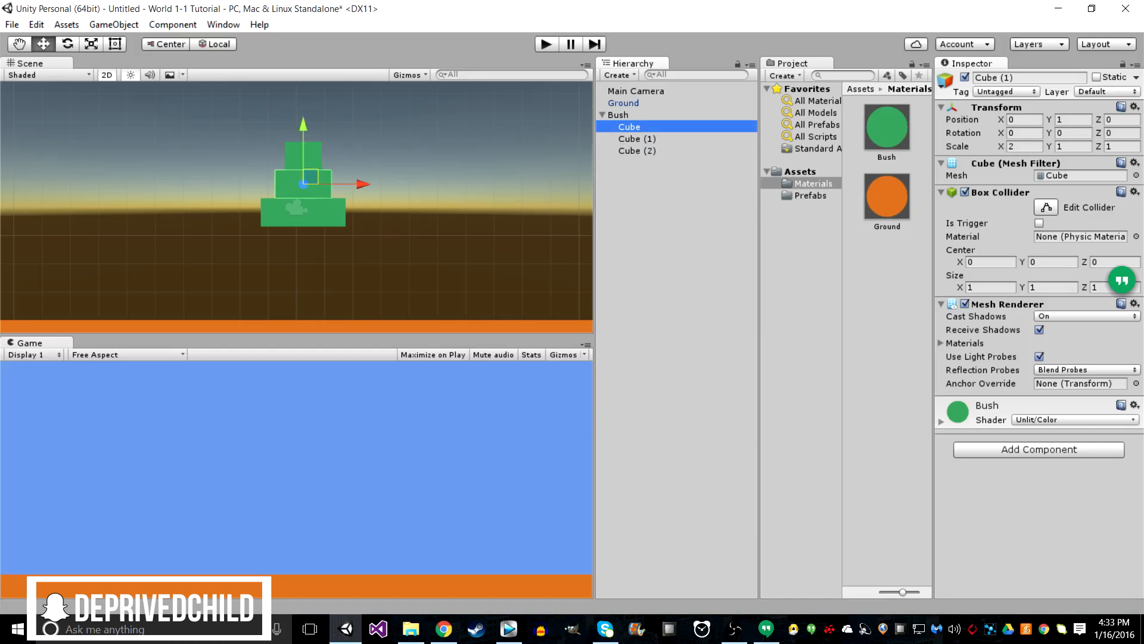
left_click(637, 150)
left_click(638, 139)
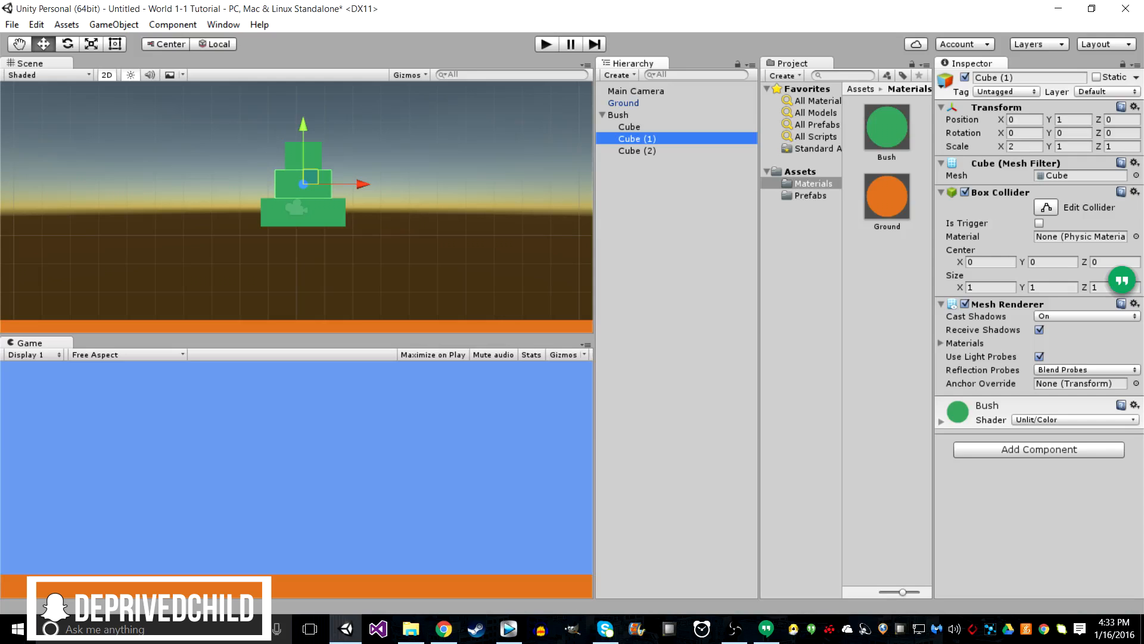
scroll(296, 207, "up", 9)
scroll(296, 207, "down", 9)
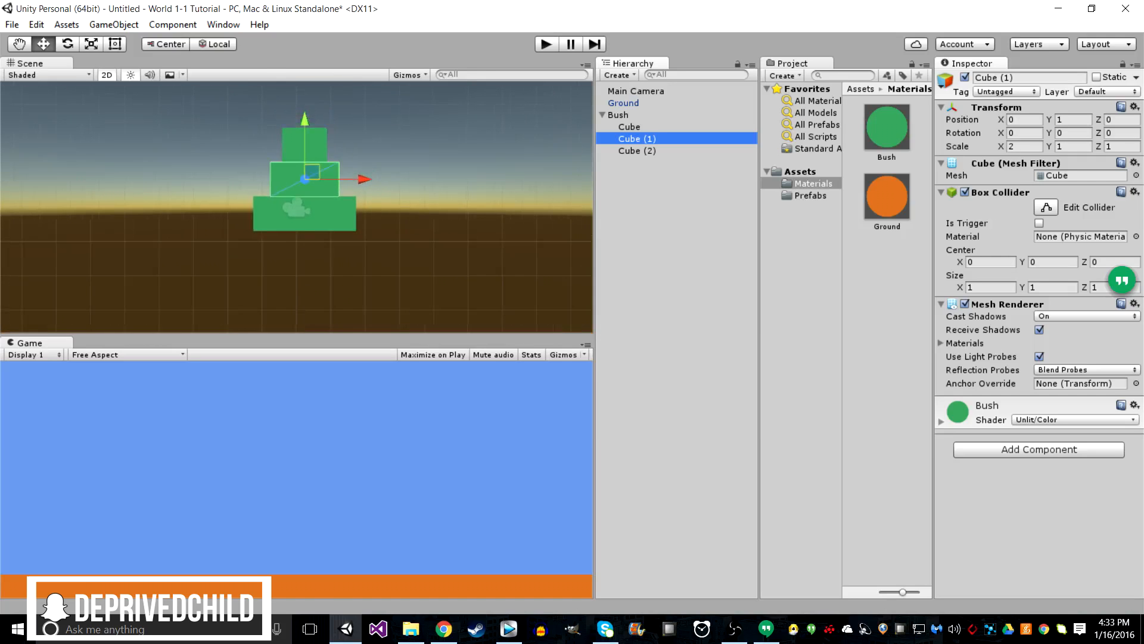
Step: Collapse the Bush group and inspect the properties of the Main Camera, Ground and Bush objects
left_click(603, 114)
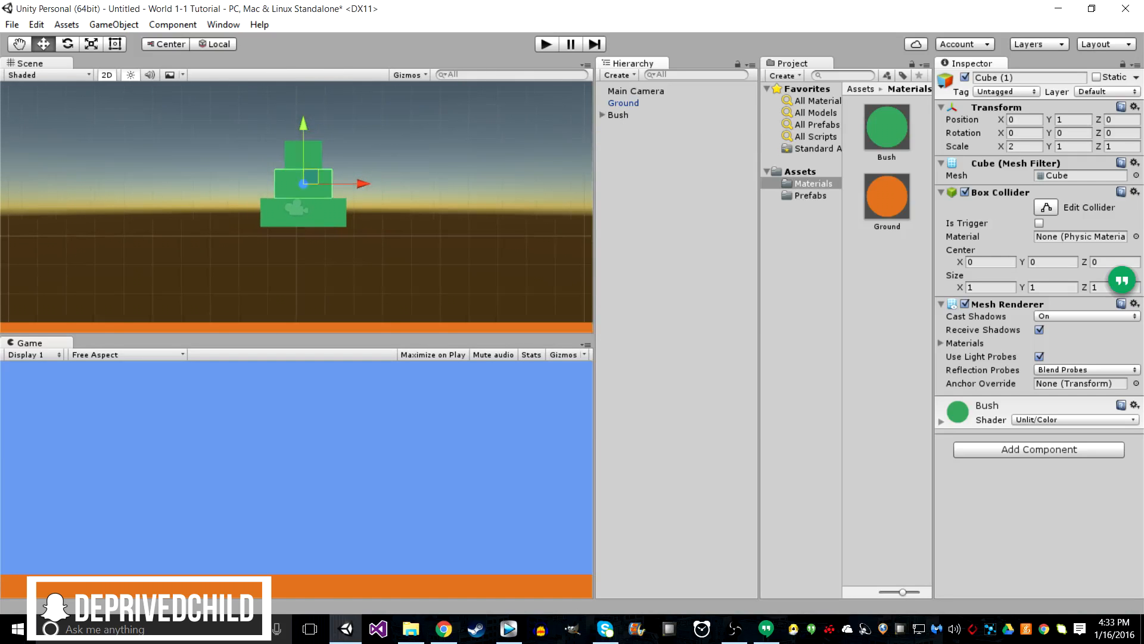
left_click(603, 114)
left_click(603, 115)
left_click(618, 114)
left_click(636, 91)
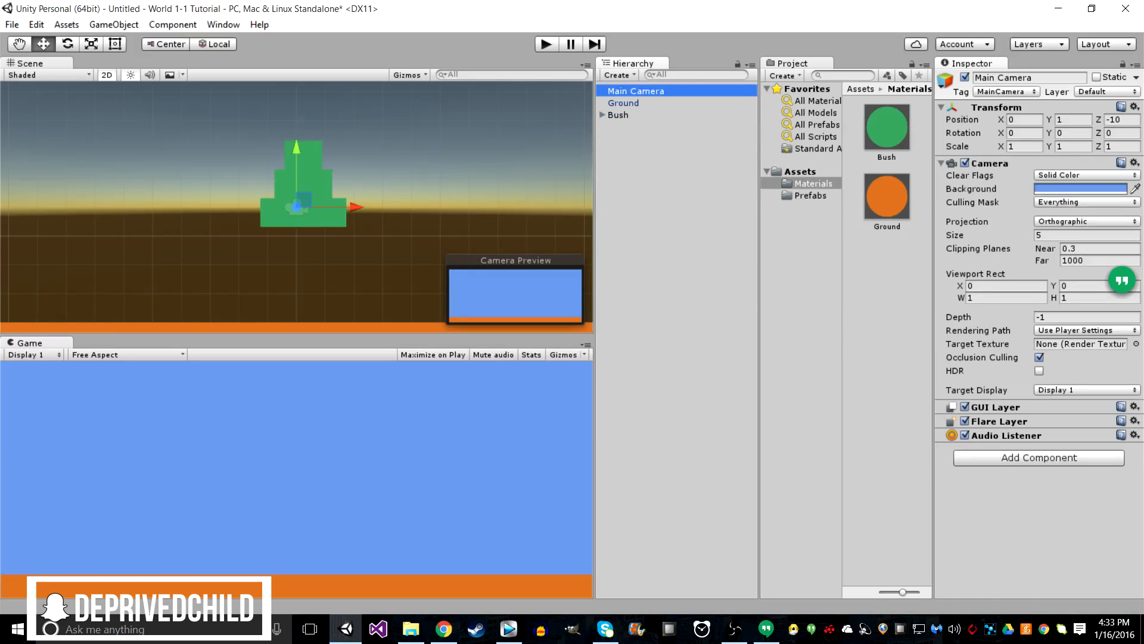
left_click(624, 103)
left_click(618, 115)
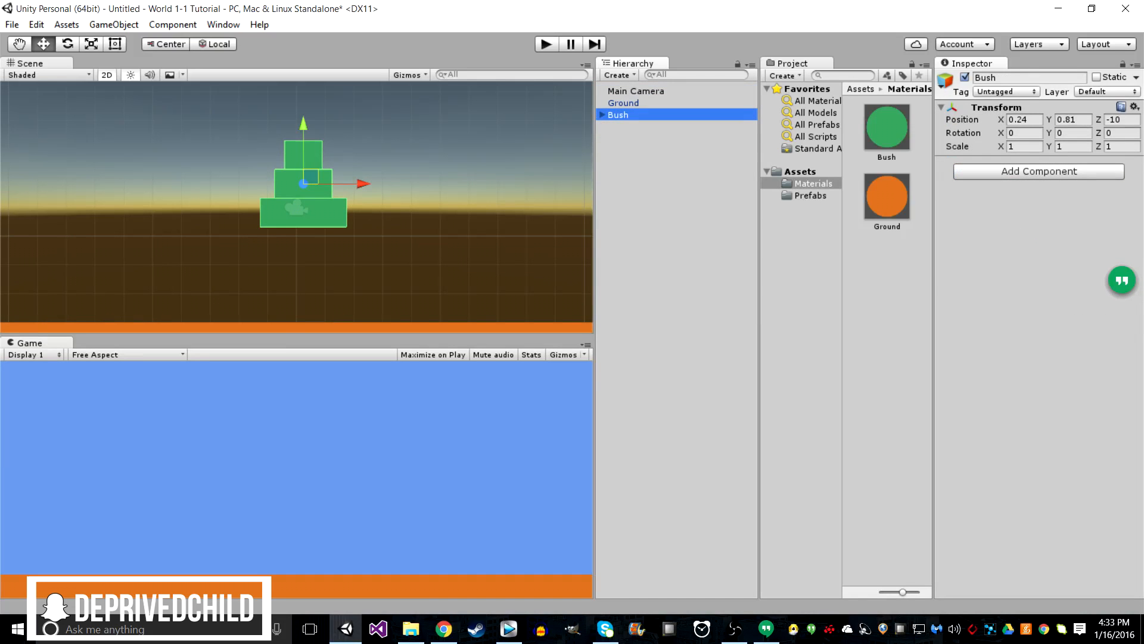
left_click(602, 115)
left_click(603, 114)
Step: Move the Bush along the X axis to about -3.07 and set its Z position to 0
left_click_drag(356, 184, 261, 184)
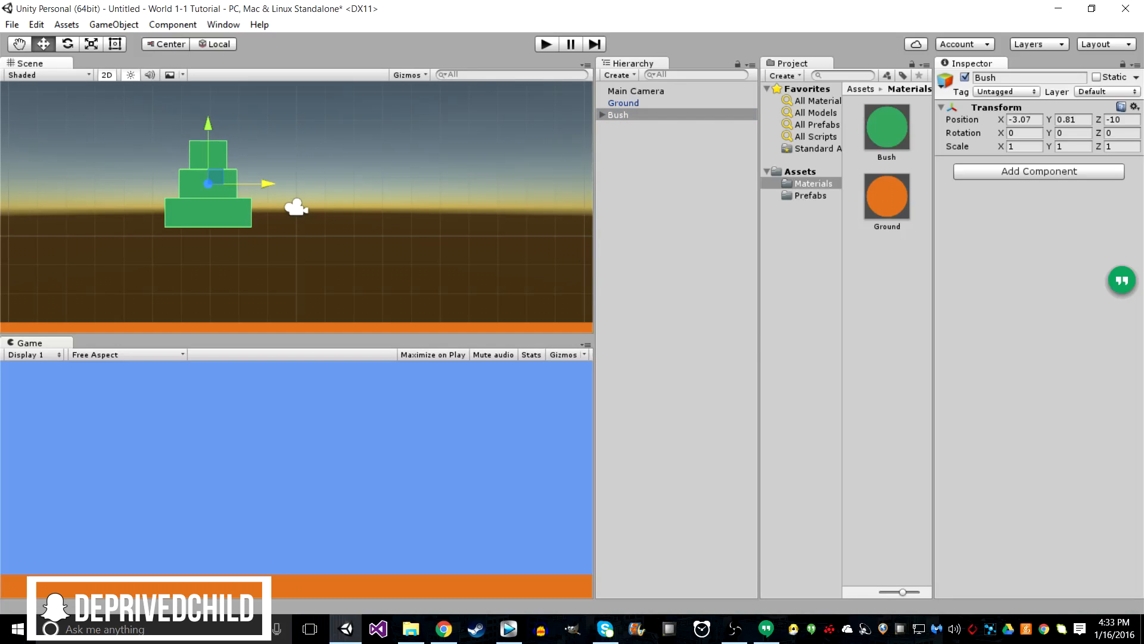
left_click(1122, 120)
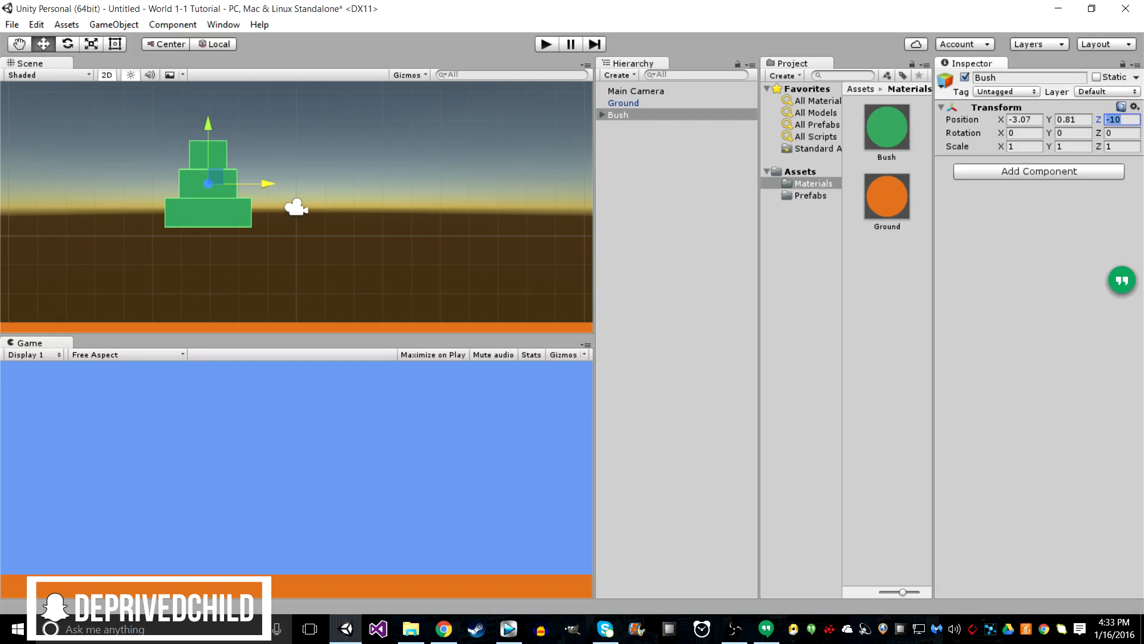
type("1")
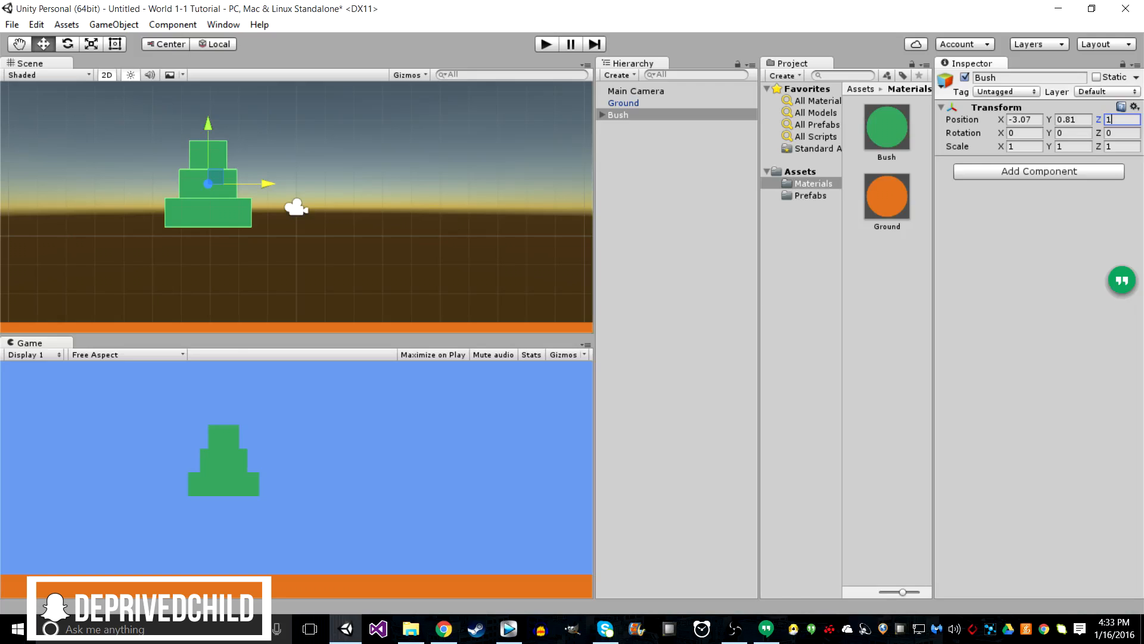
key("BackSpace")
type("0")
Step: Switch the Scene view to 3D and set the Bush's Z position to 1, behind the Ground
left_click(106, 75)
scroll(297, 207, "down", 8)
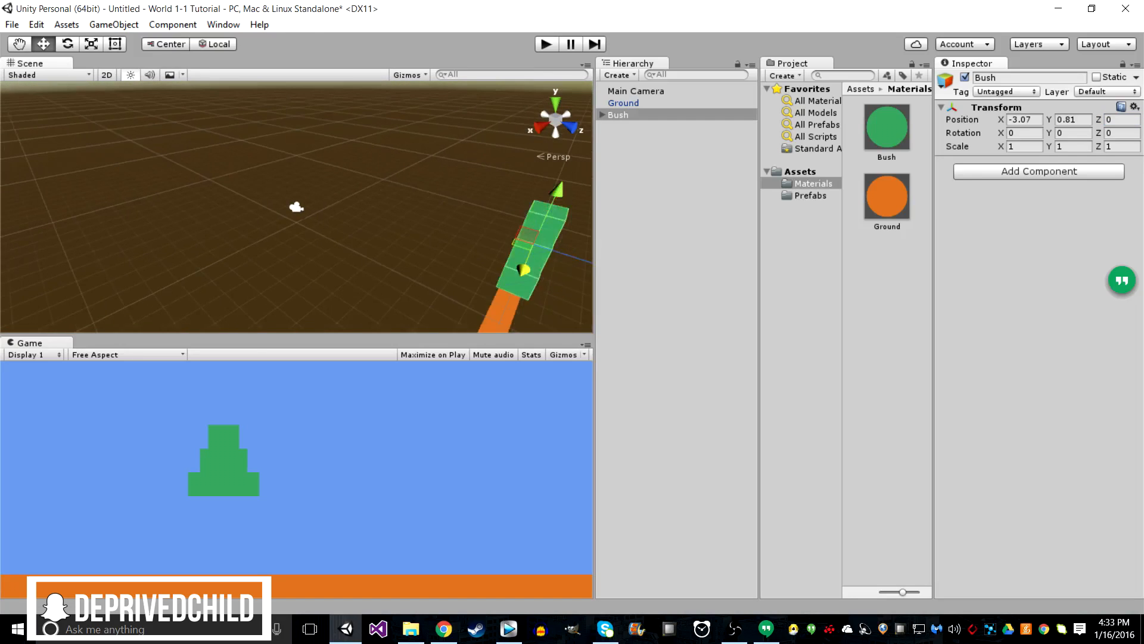
scroll(297, 207, "up", 2)
left_click(1024, 146)
left_click(1122, 120)
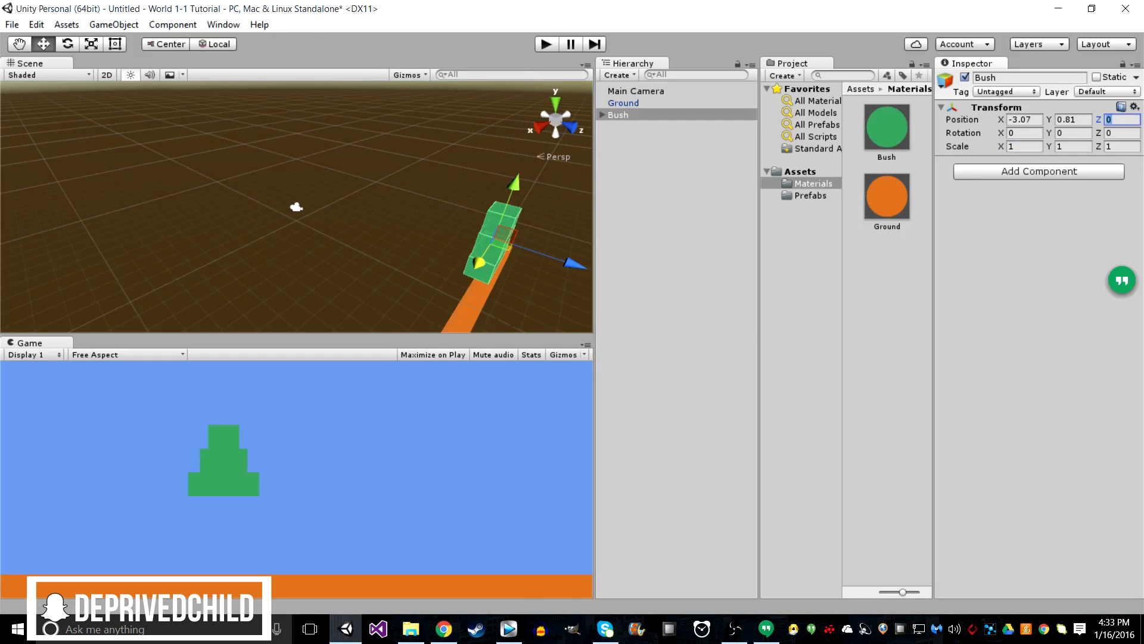
type("1")
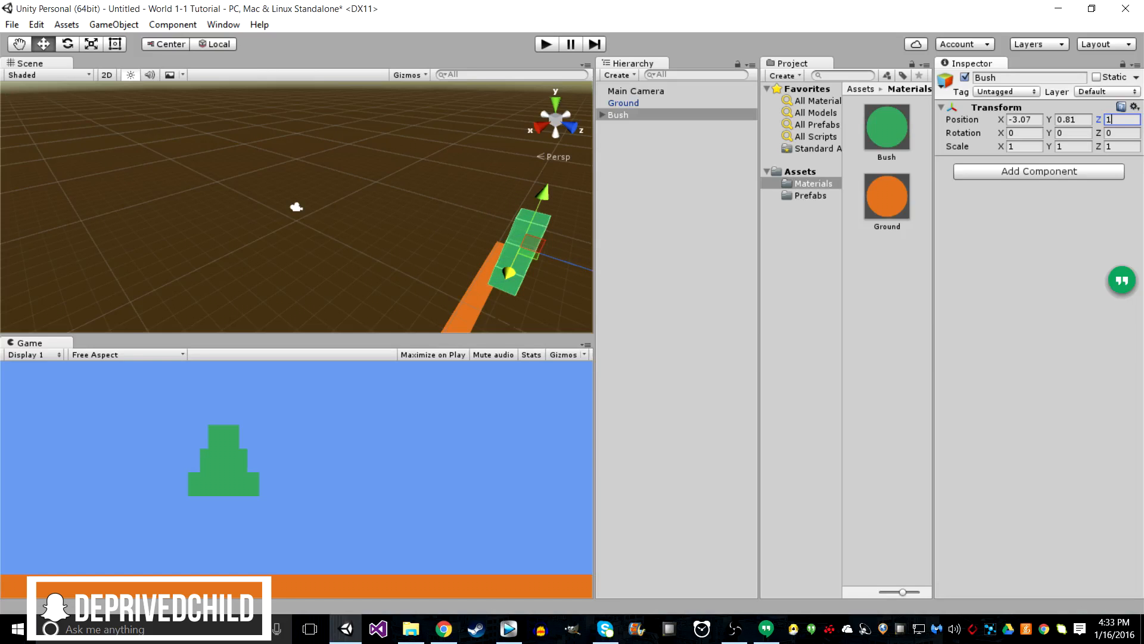
Step: Examine the Bush's depth relative to the Ground in perspective, and return the Scene view to 2D
left_click_drag(296, 206, 162, 222, "alt")
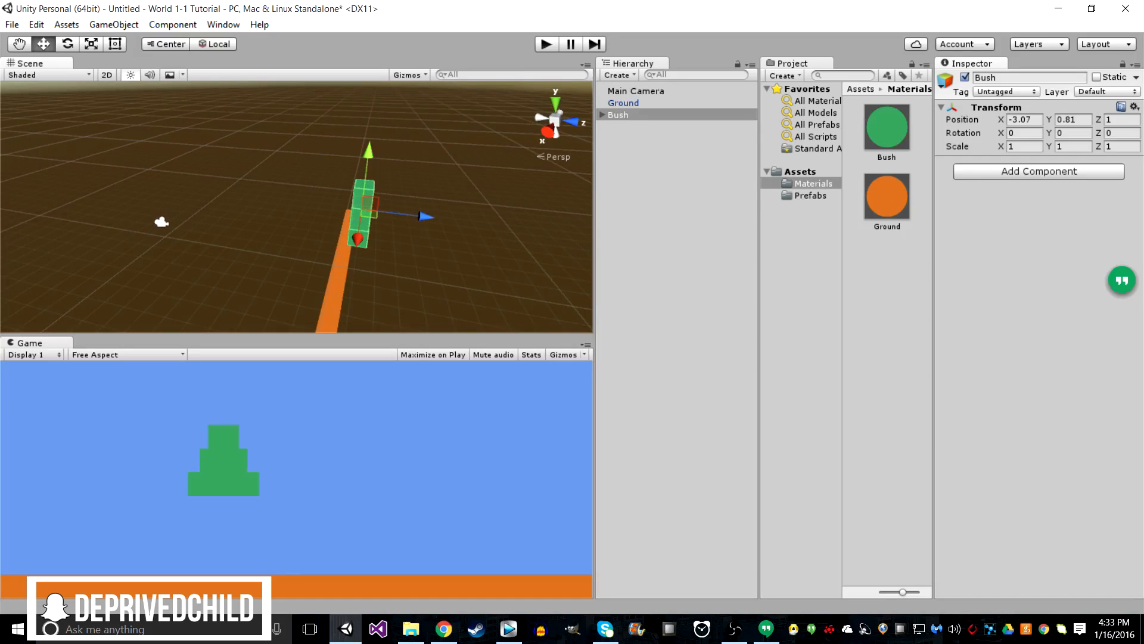
scroll(296, 207, "up", 10)
scroll(297, 207, "down", 2)
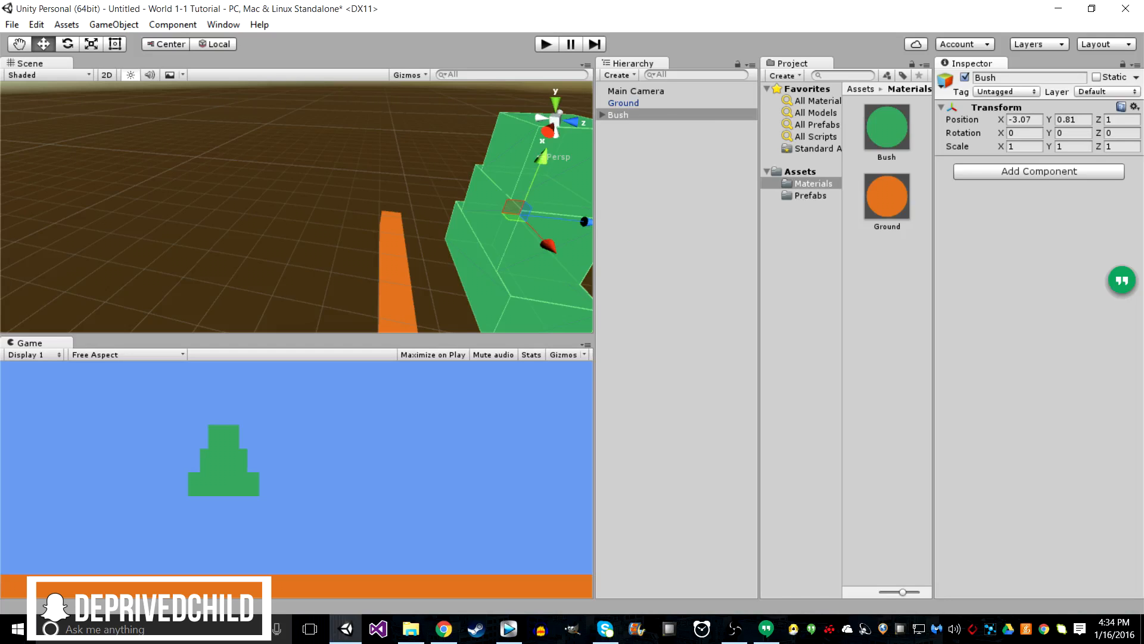
left_click(619, 115)
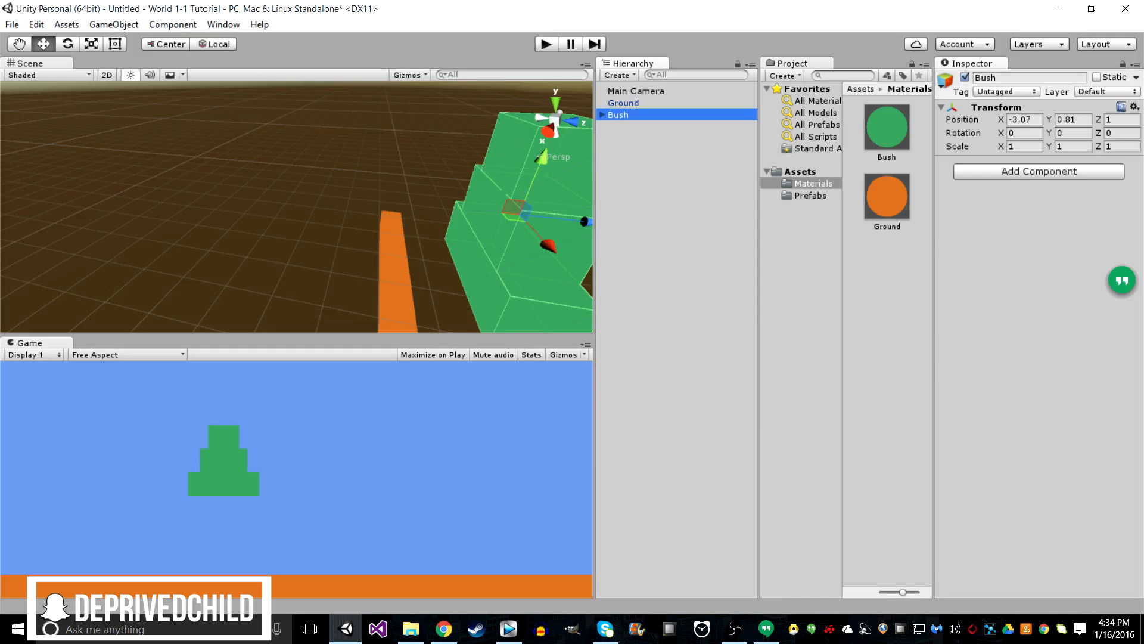
left_click(107, 75)
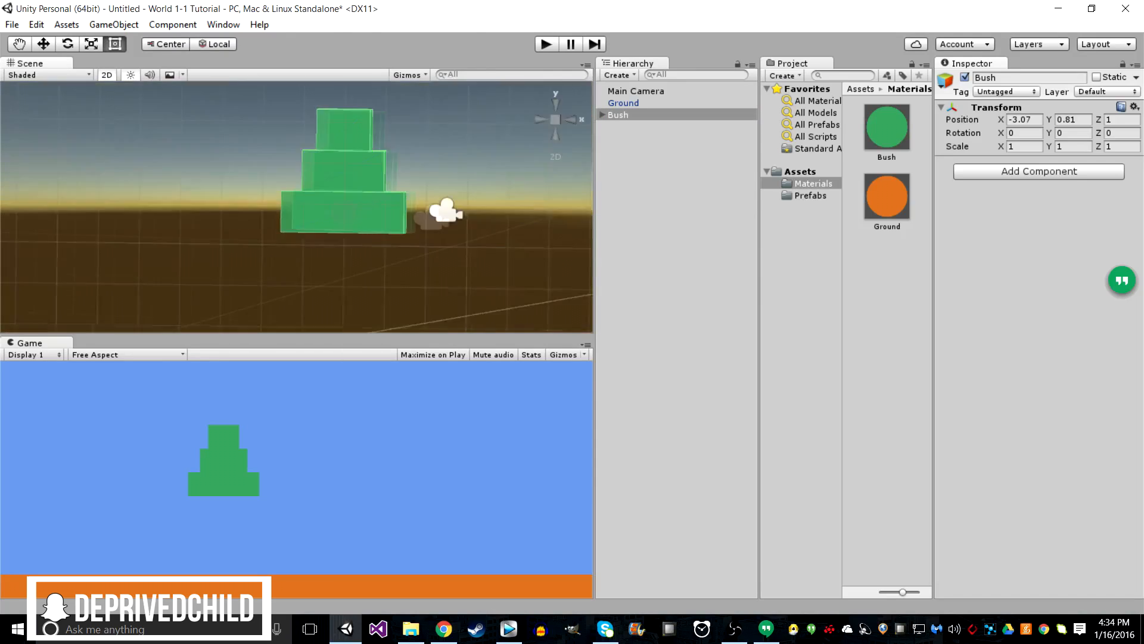
left_click(107, 75)
left_click(107, 75)
left_click(106, 75)
left_click(107, 75)
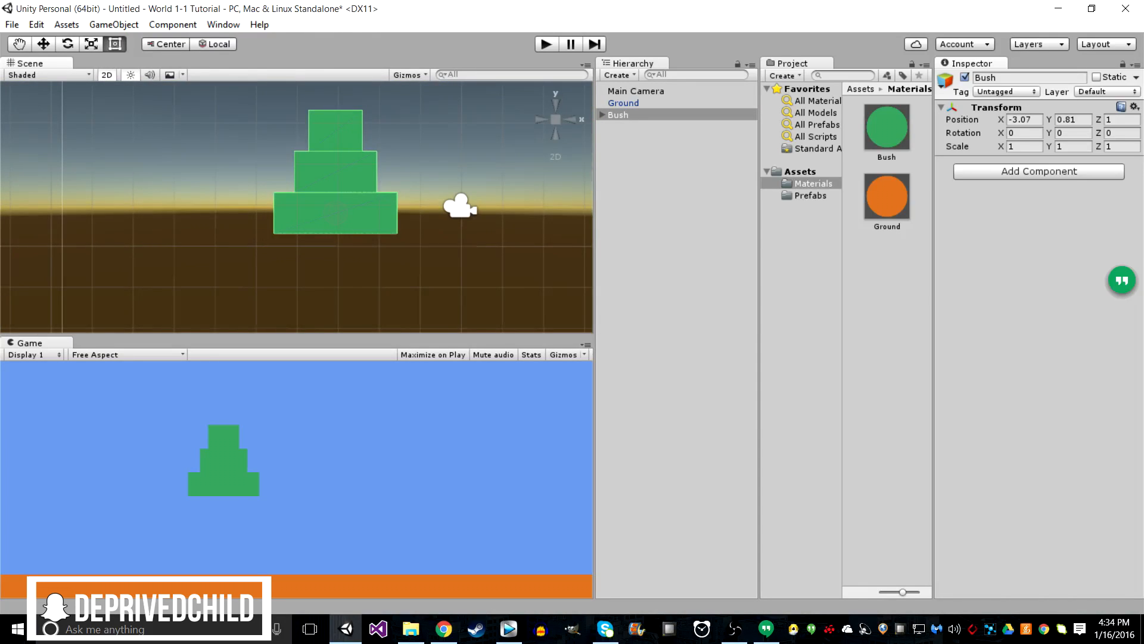
left_click(107, 75)
left_click(106, 75)
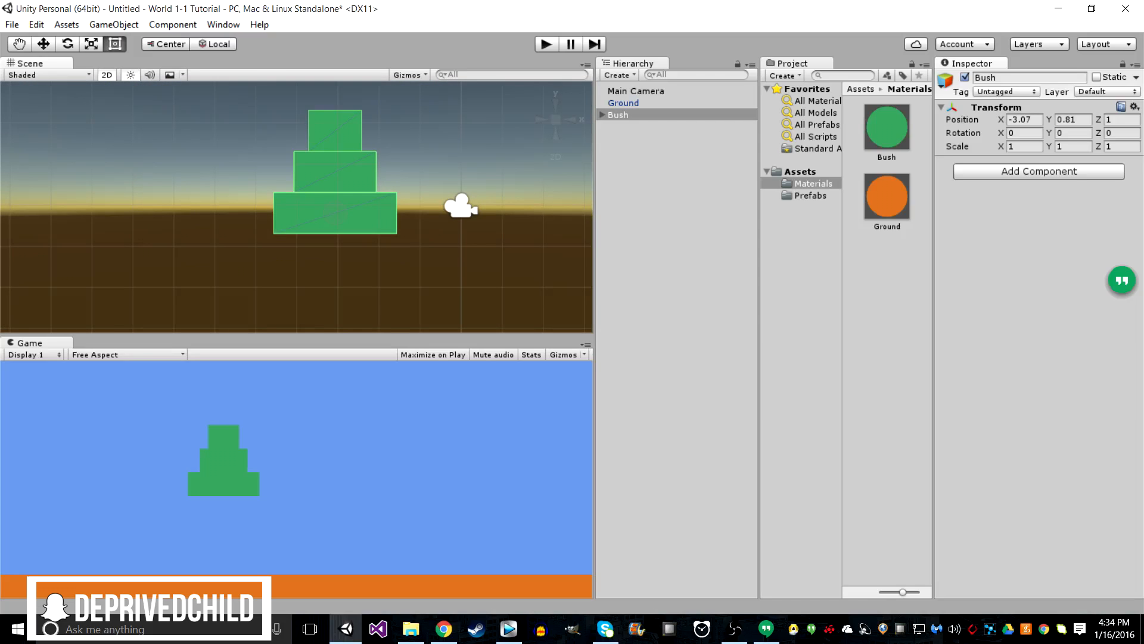
Step: Move the Bush onto the left end of the Ground, at about X -10.68, Y -2.44
left_click(44, 44)
scroll(358, 187, "down", 10)
left_click_drag(375, 187, 221, 188)
left_click_drag(169, 128, 169, 200)
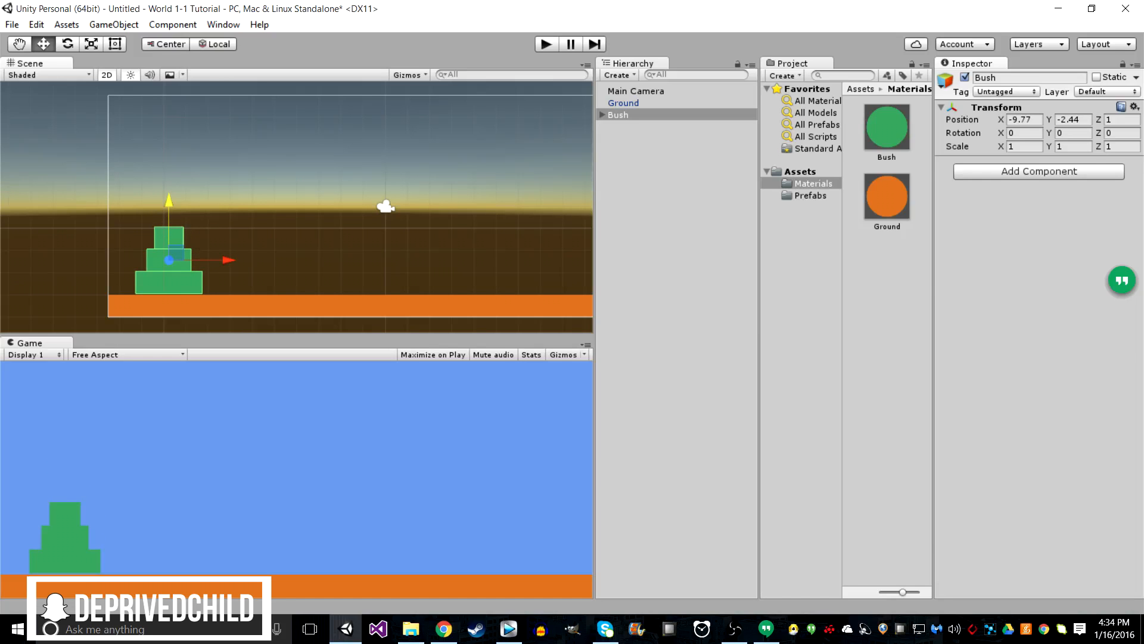
left_click_drag(215, 260, 195, 259)
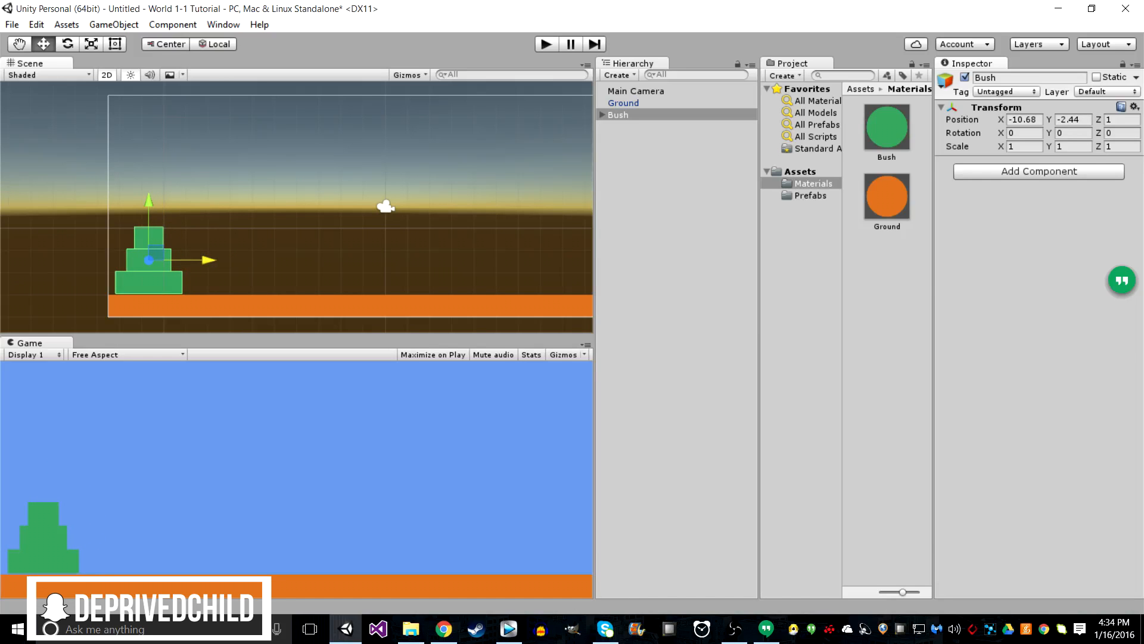
Step: Adjust the Bush's Y position to -2.5 so its base rests on the upper edge of the Ground
scroll(197, 260, "up", 12)
middle_click_drag(197, 260, 431, 95)
scroll(423, 161, "up", 10)
left_click(1073, 120)
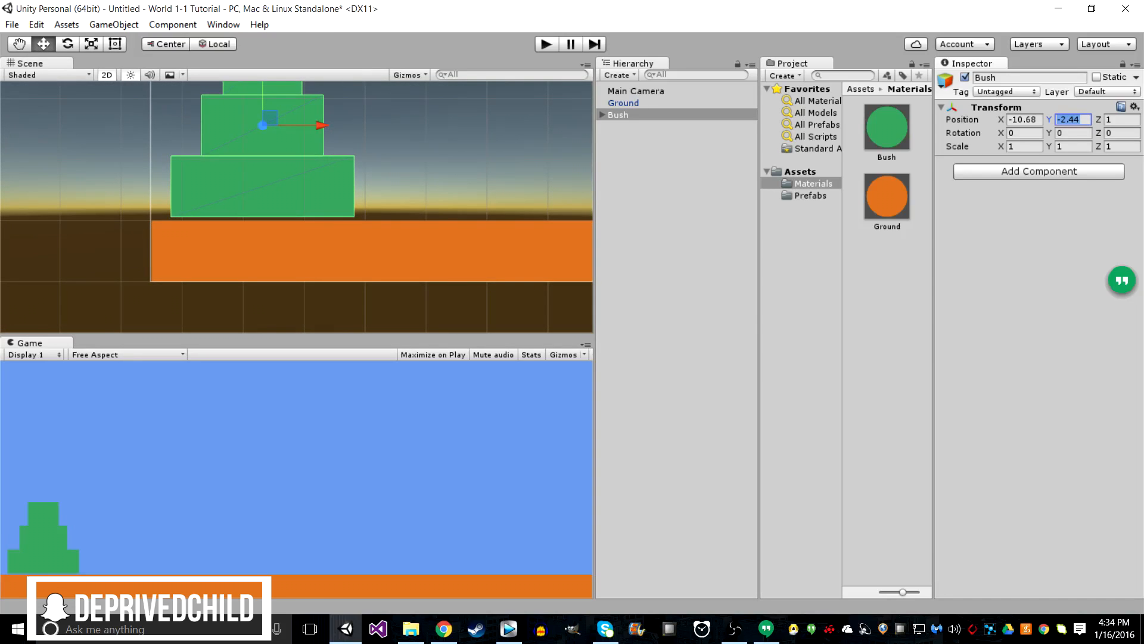
type("-2")
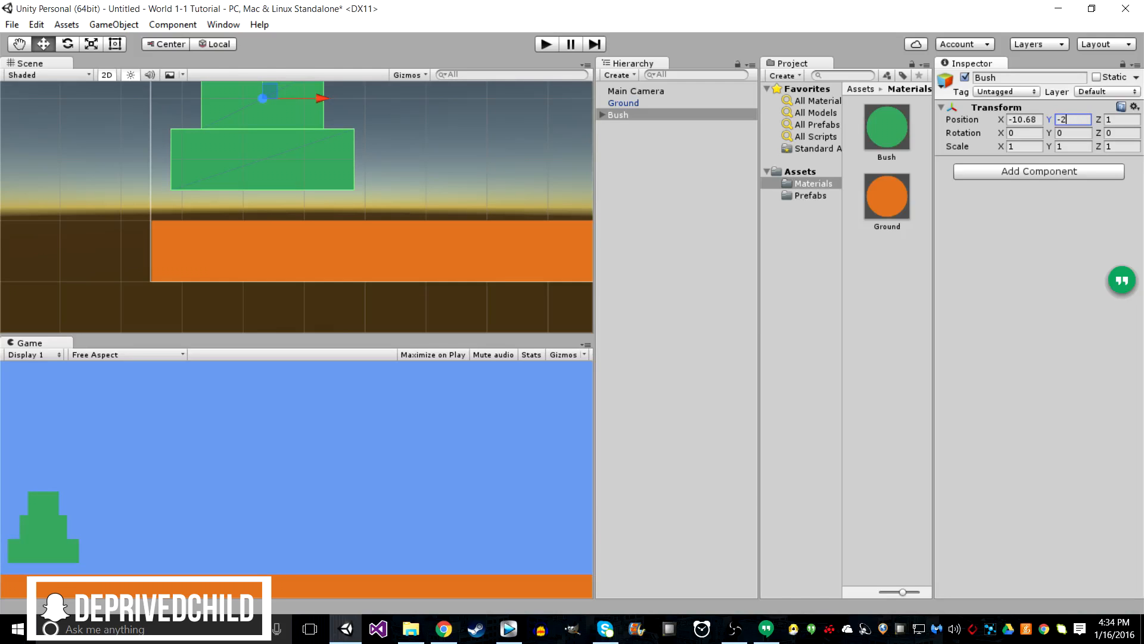
key("BackSpace")
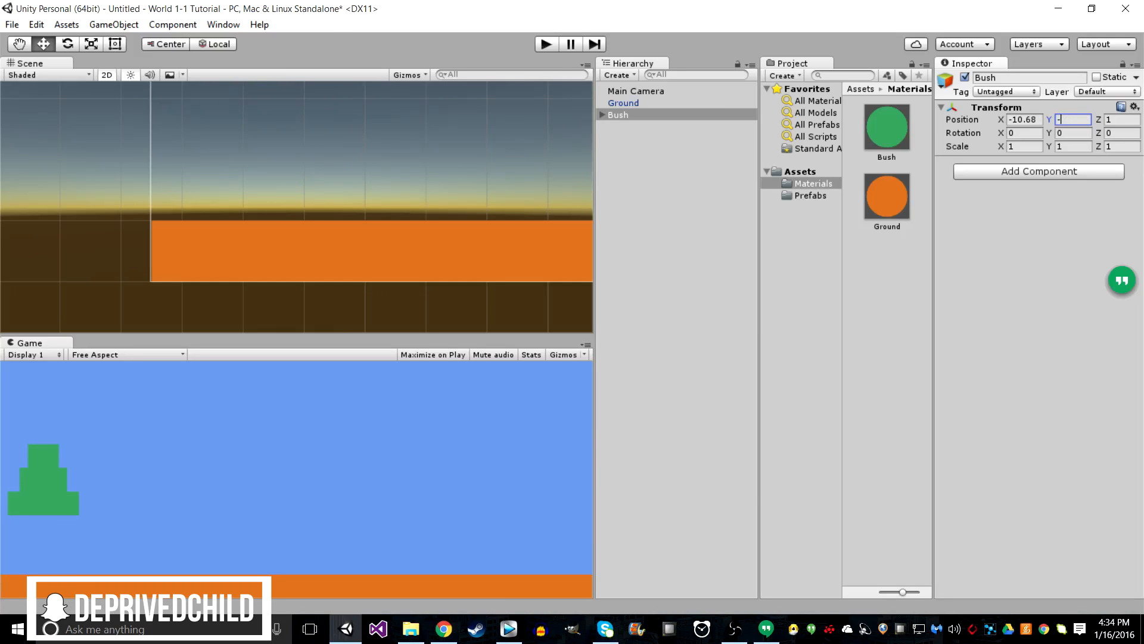
type("3")
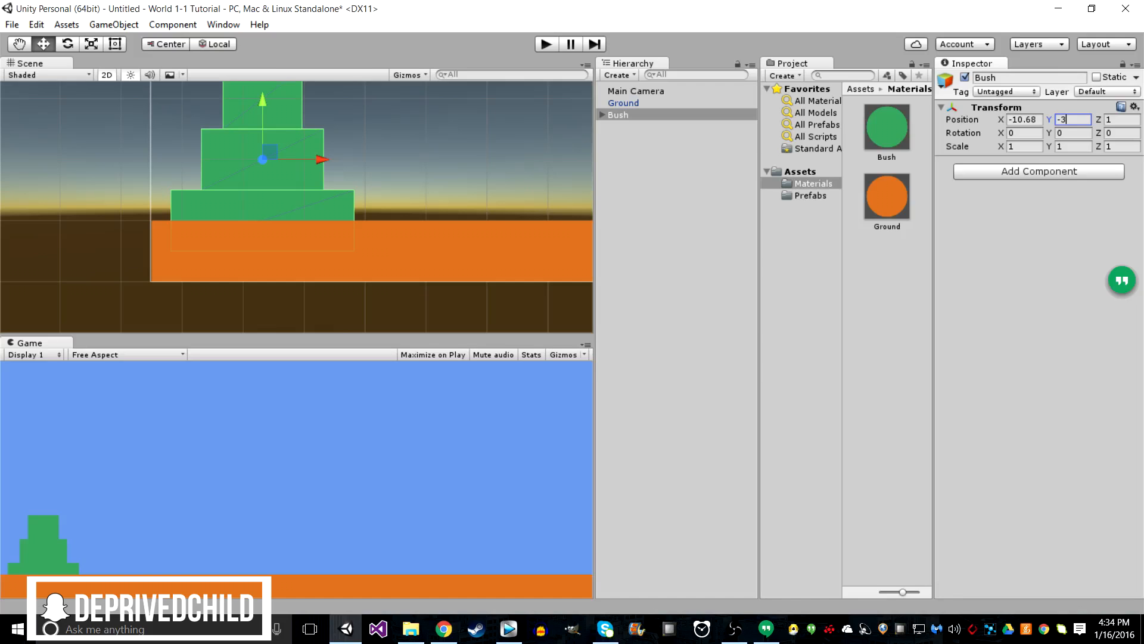
left_click_drag(263, 101, 262, 71)
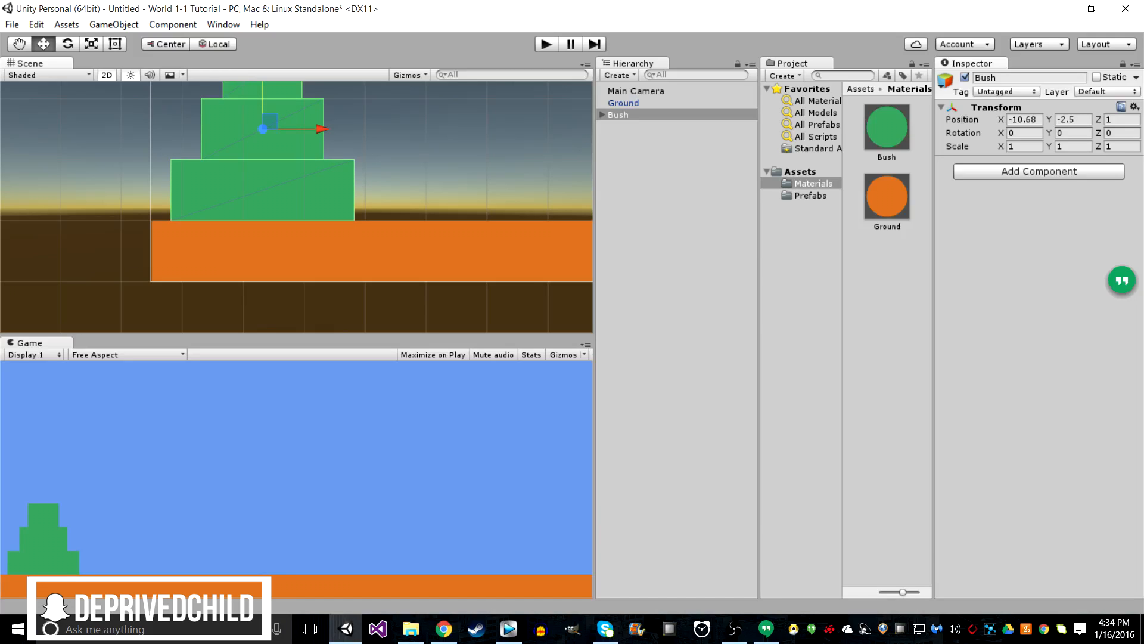
Step: Scale the Bush down to 0.7 on the X, Y and Z axes
left_click(1024, 147)
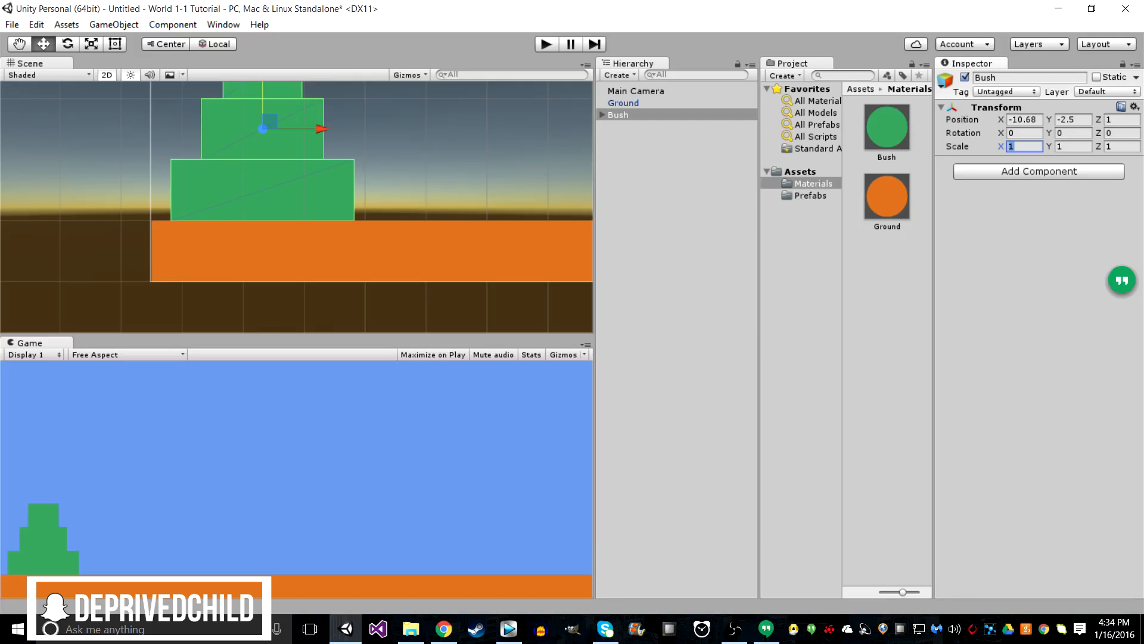
type(".")
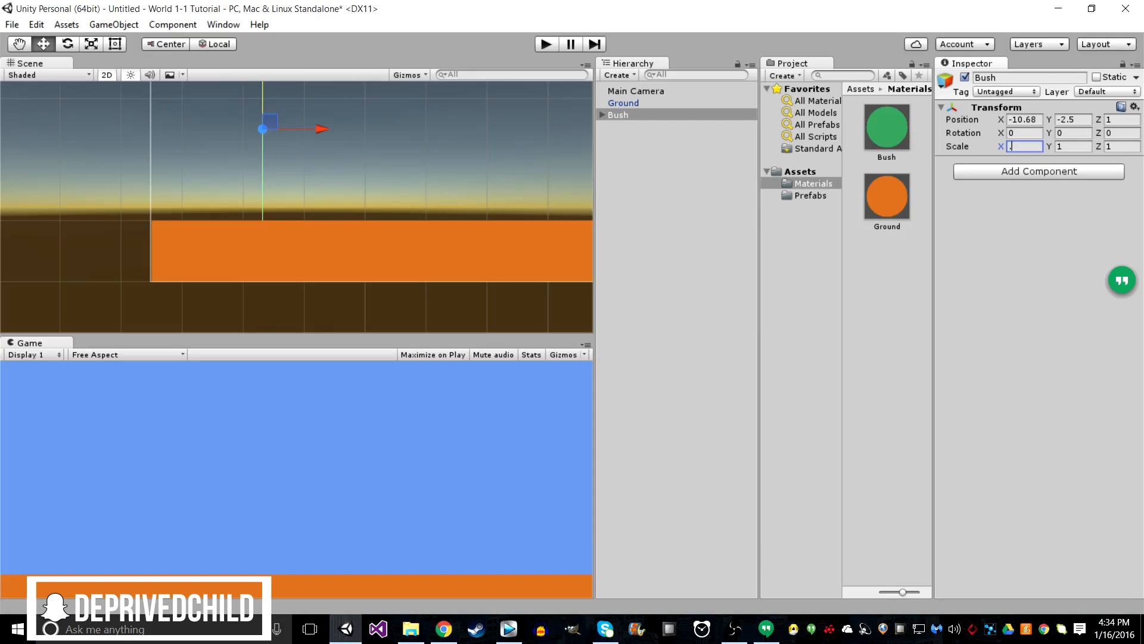
type("7")
key("Tab")
type(".7")
key("Tab")
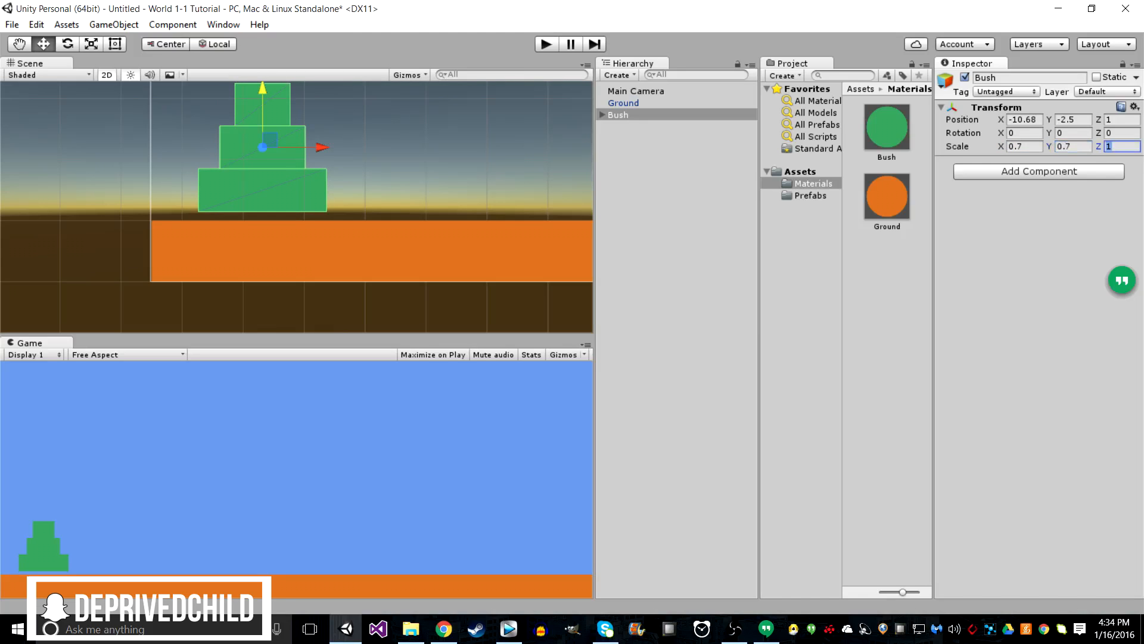
type(".7")
key("Return")
Step: Change the Bush's X, Y and Z scale to 0.8
left_click(1024, 147)
type(".8")
key("Tab")
type(".8")
key("Tab")
type(".8")
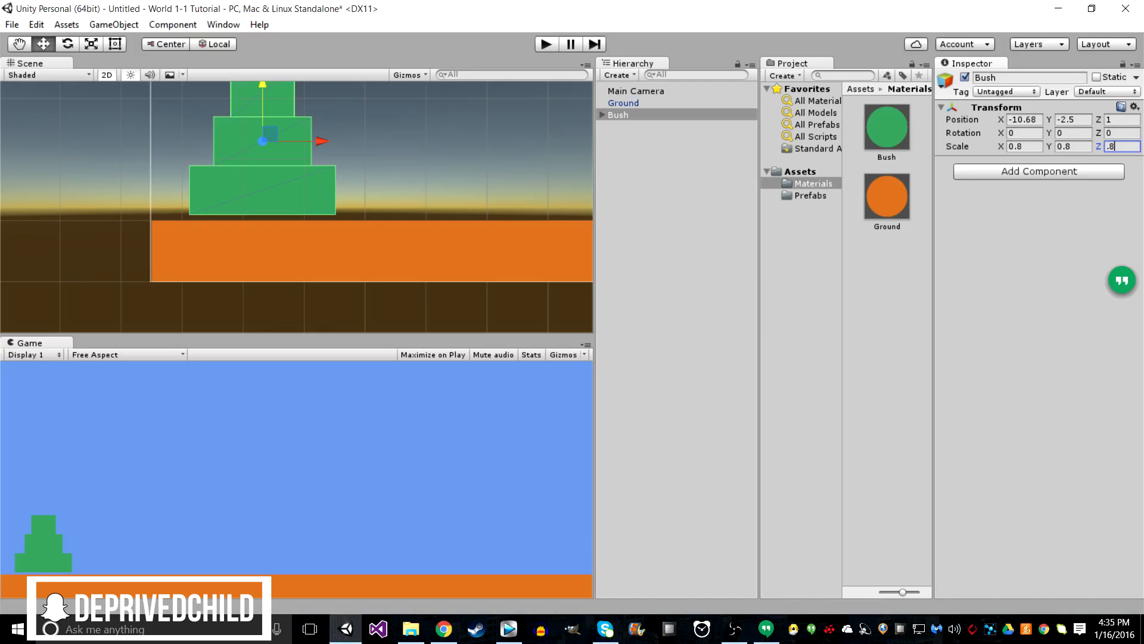
Step: Reset the Bush's scale to 1 on all three axes
key("BackSpace")
key("BackSpace")
key("Tab")
type("1")
key("Tab")
type("1")
key("Tab")
type("1")
key("Tab")
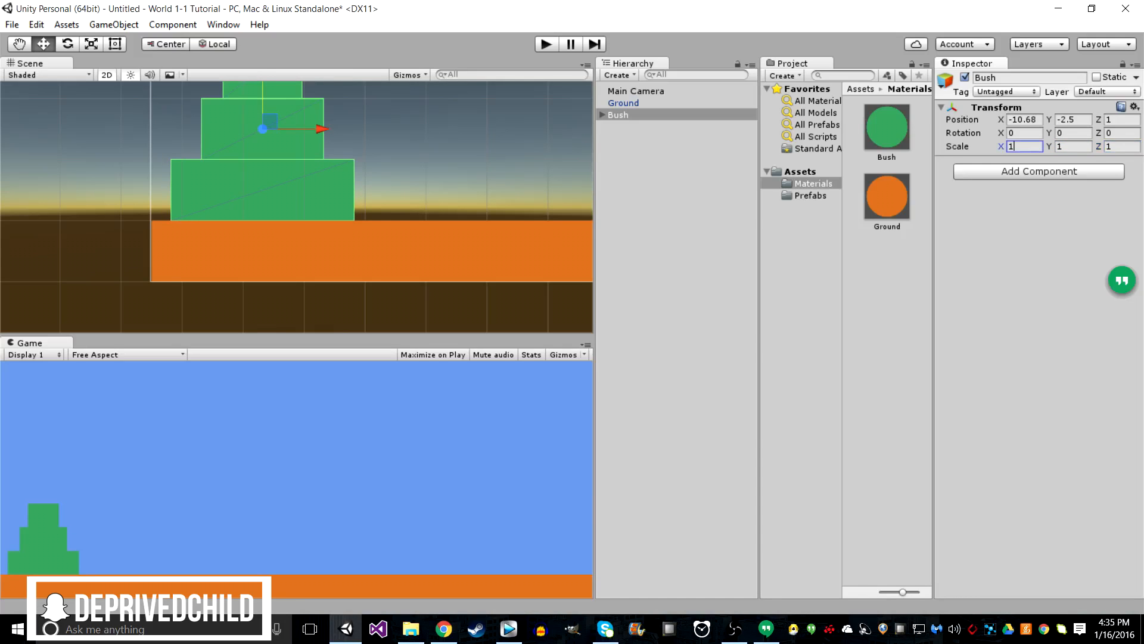
Step: Set the Bush's scale to 0.8 on X, Y and Z
type(".8")
key("Tab")
type(".8")
key("Tab")
type(".8")
key("Return")
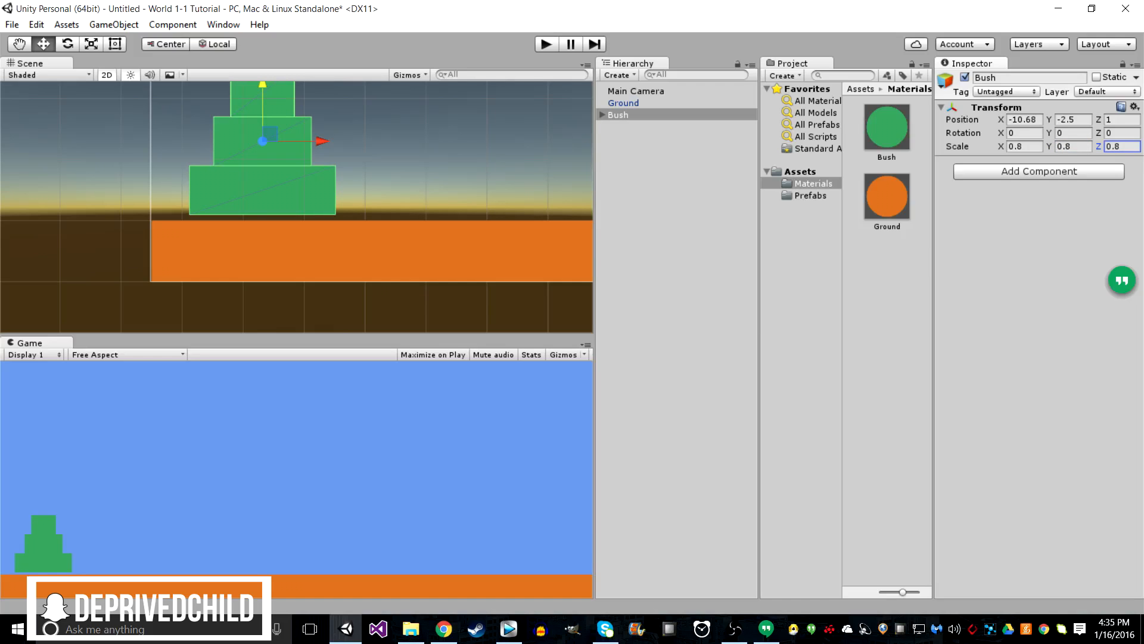
Step: Lower the scaled Bush onto the Ground, to about Y -2.59
left_click(810, 195)
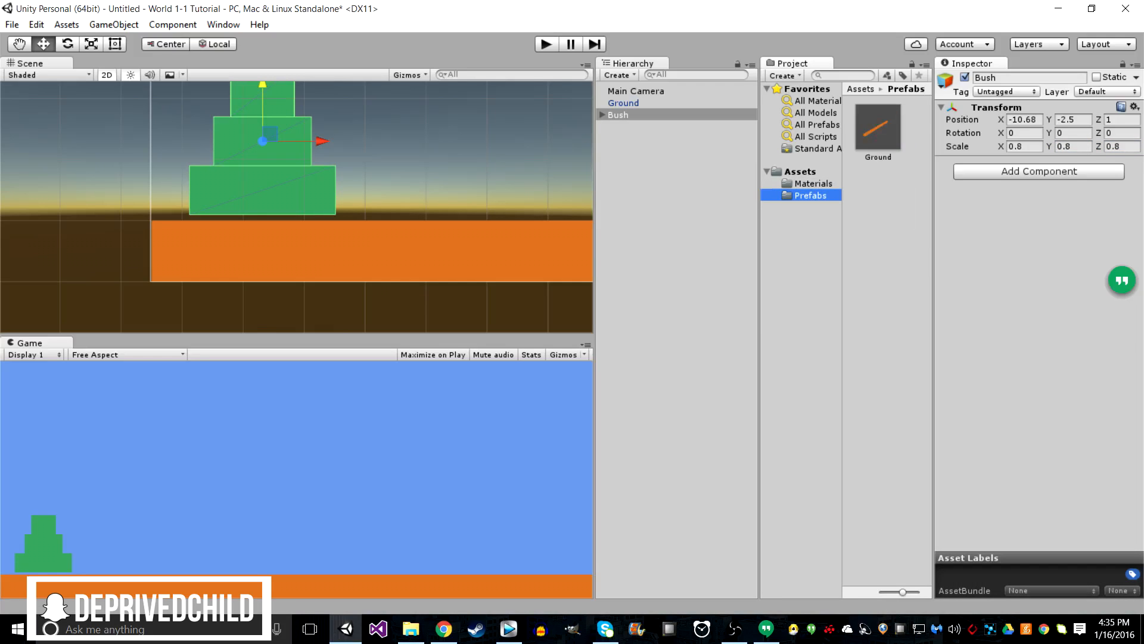
left_click(813, 184)
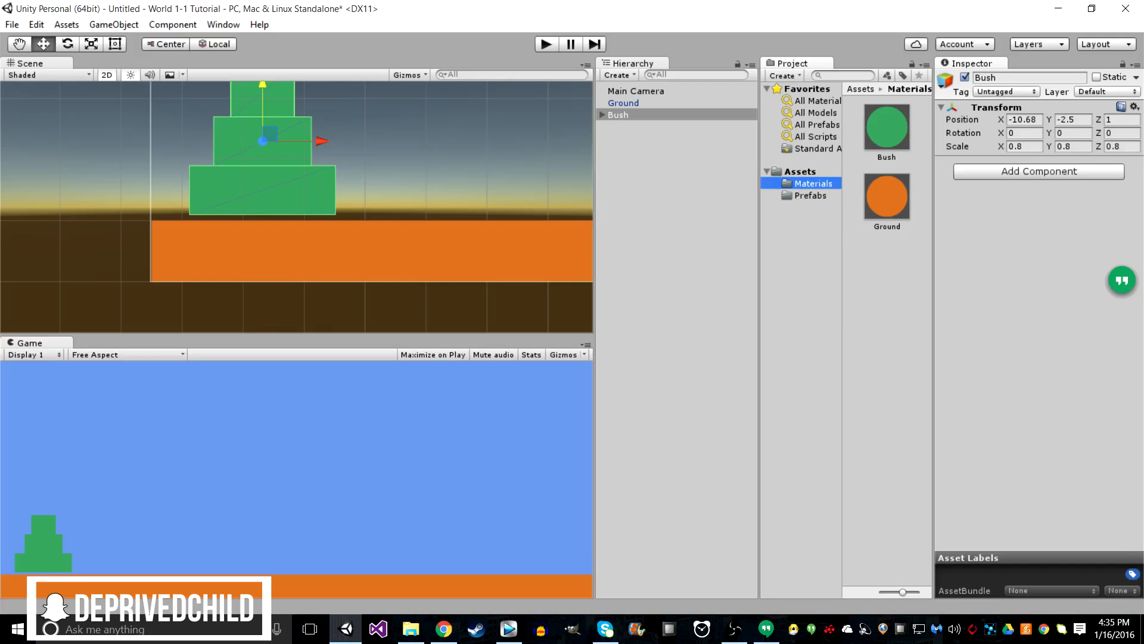
scroll(296, 208, "up", 2)
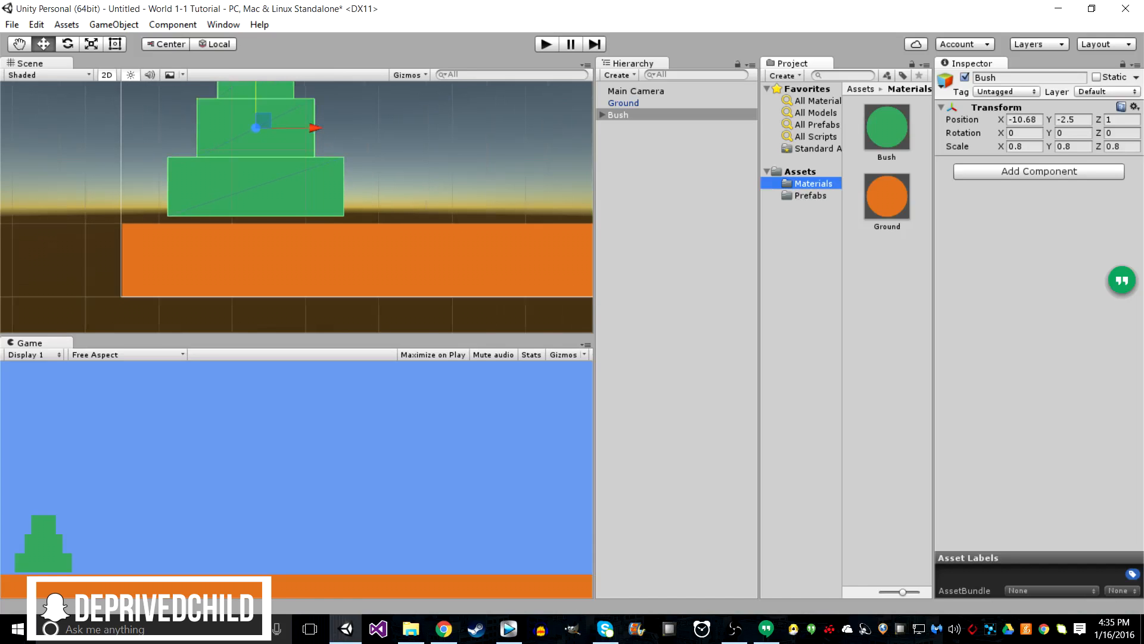
left_click_drag(256, 99, 256, 105)
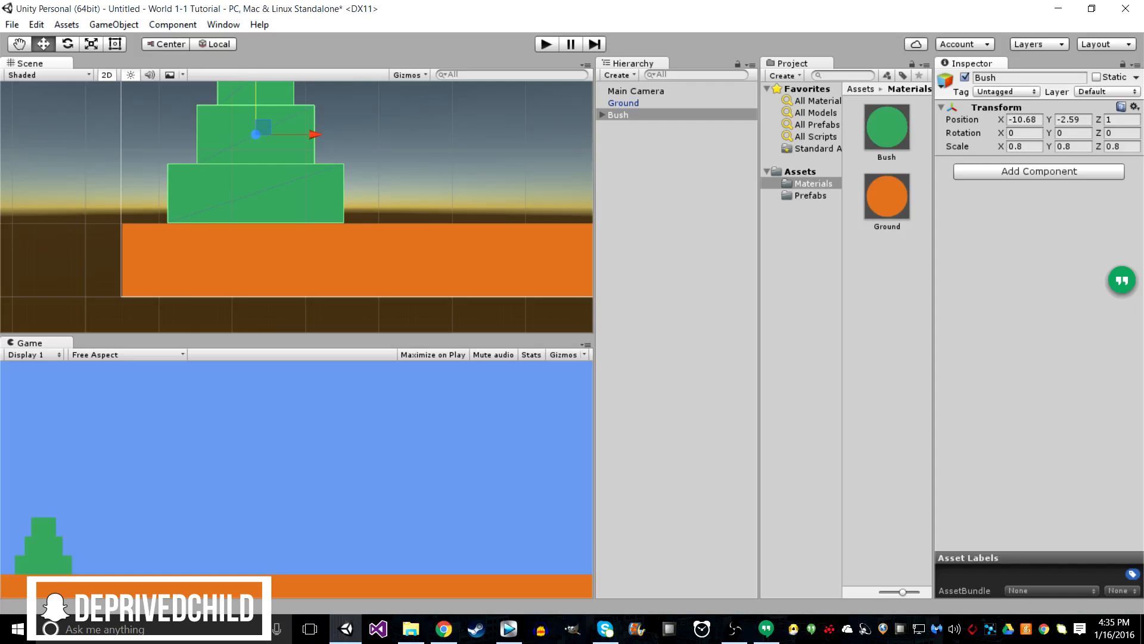
Step: Save the Bush object as a prefab in the Prefabs folder
left_click(620, 115)
left_click_drag(620, 115, 807, 196)
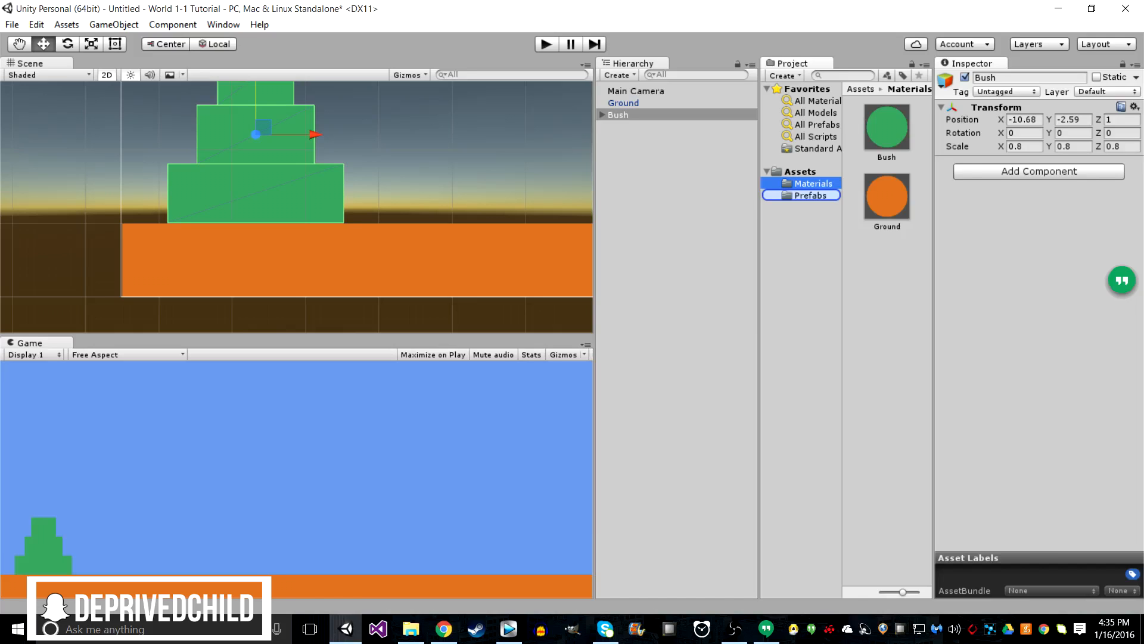
left_click_drag(808, 196, 810, 196)
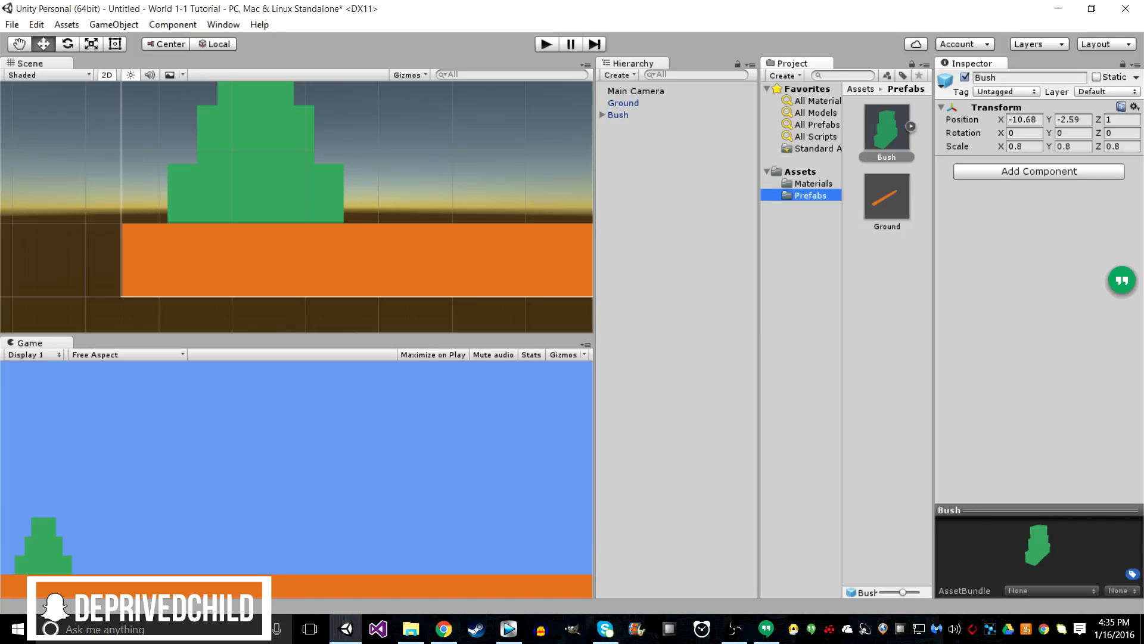
Step: Try placing three extra Bush prefab instances near the original, and undo their placement
left_click(887, 127)
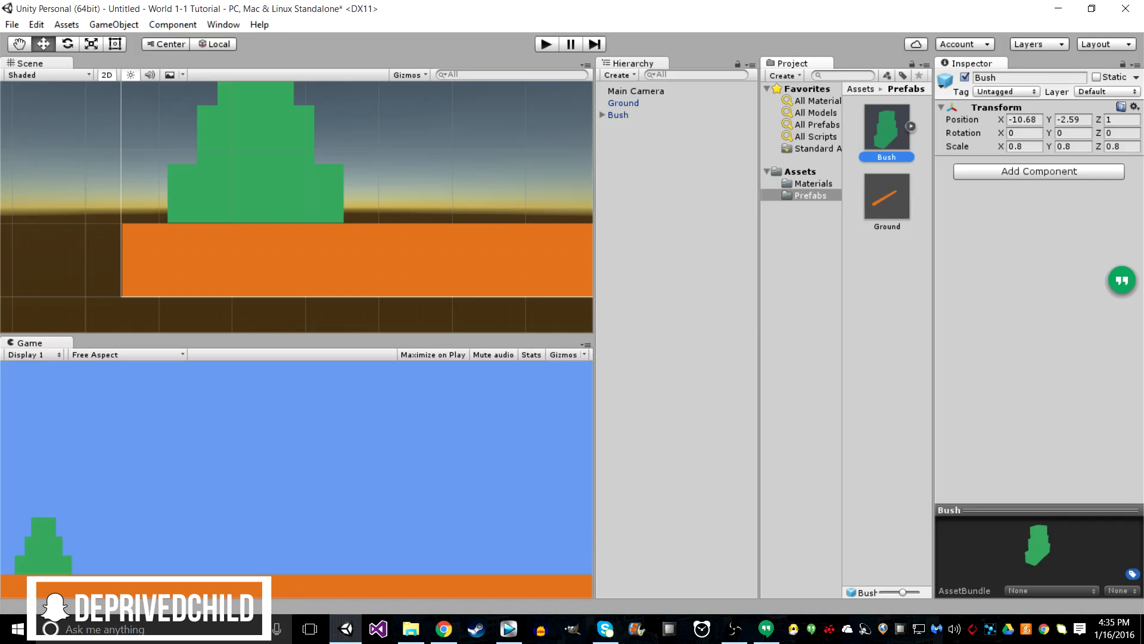
left_click_drag(886, 129, 487, 119)
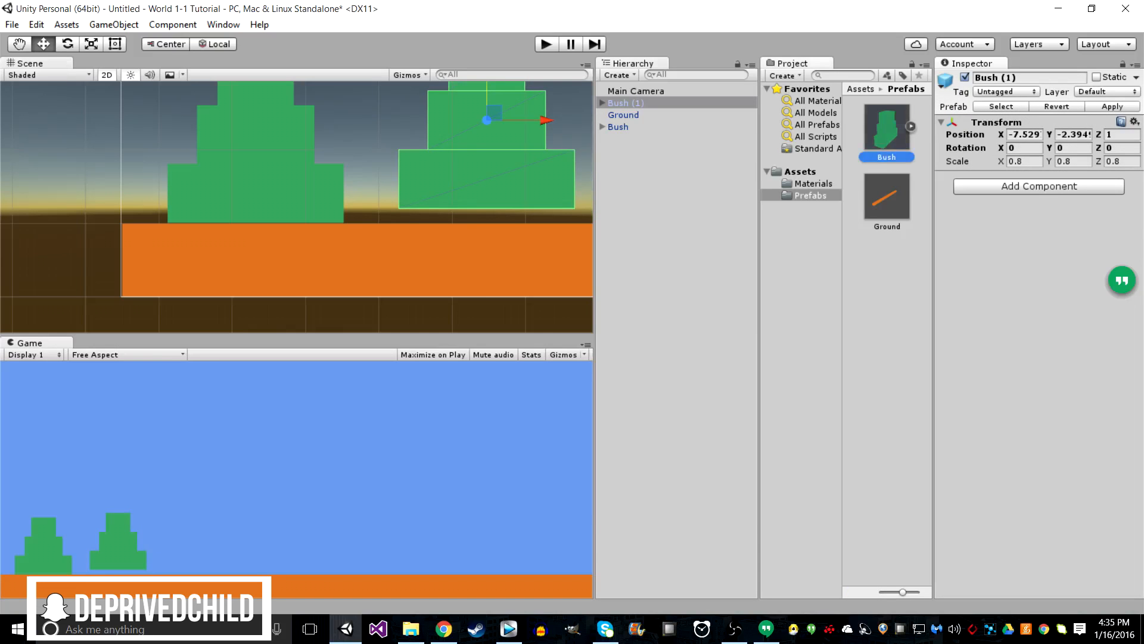
left_click_drag(887, 128, 507, 96)
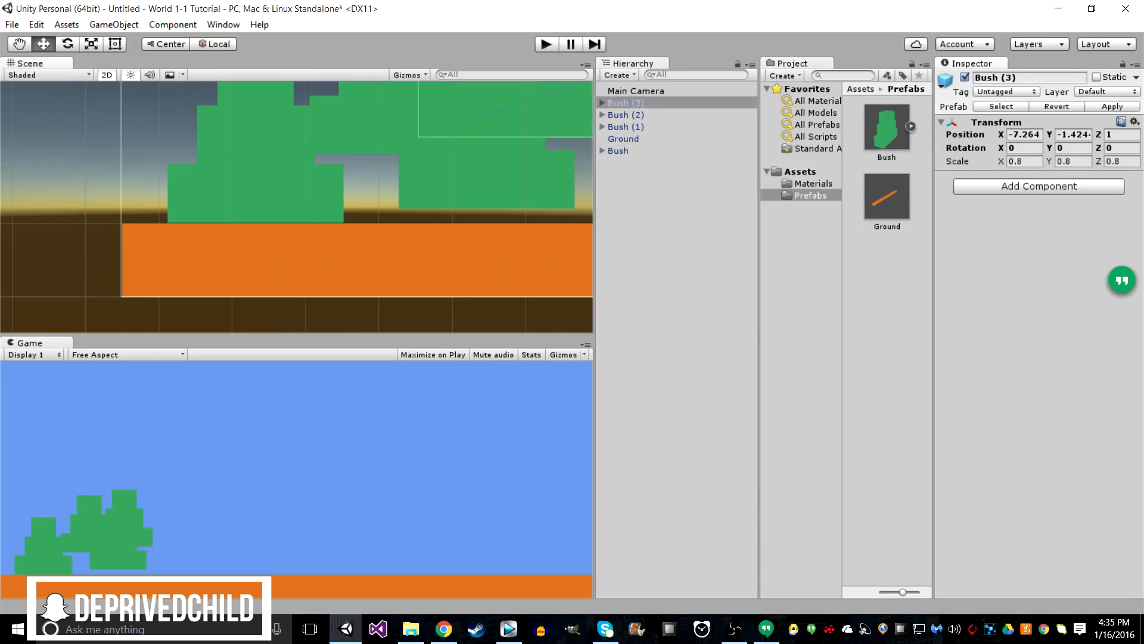
key("ctrl+z")
key("ctrl+z")
key("ctrl+z")
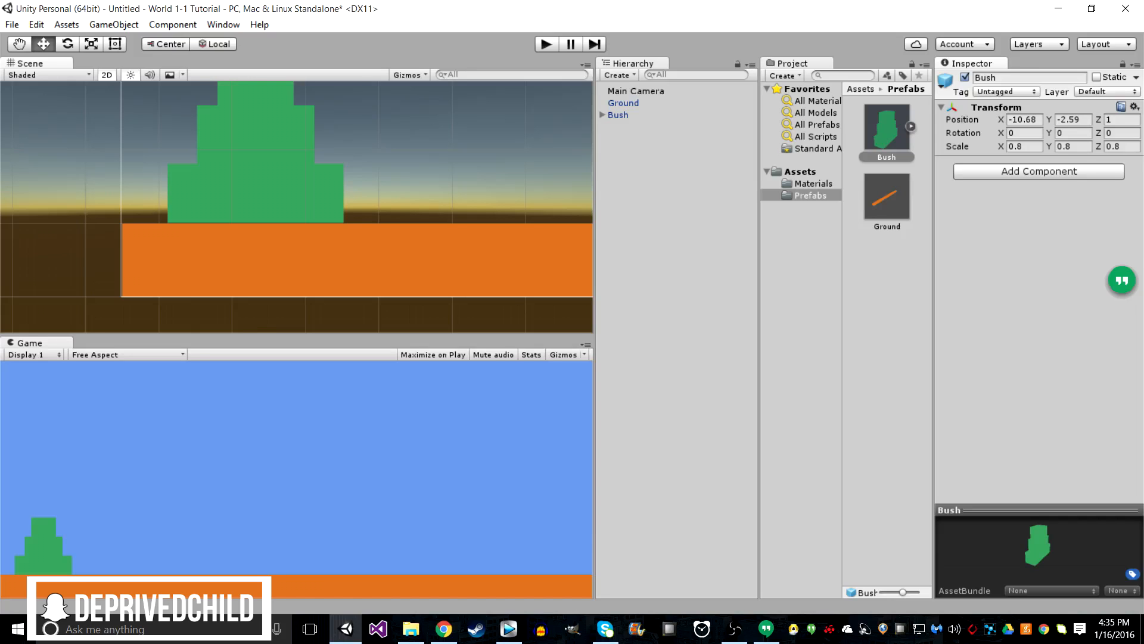
scroll(297, 206, "down", 2)
middle_click_drag(310, 155, 282, 250)
left_click(813, 184)
left_click(811, 196)
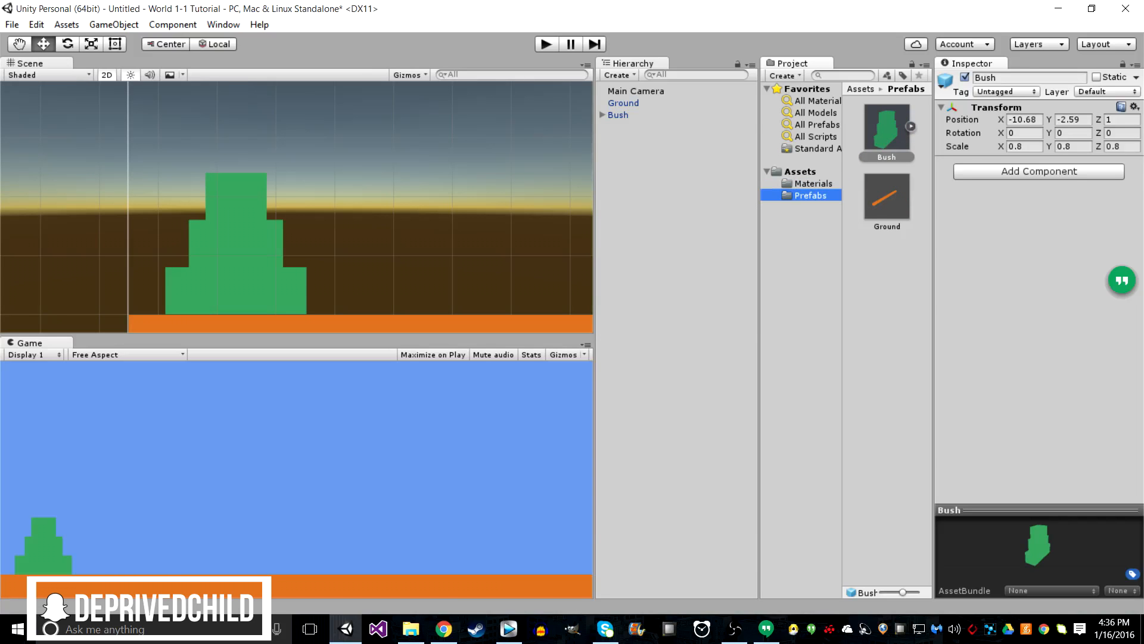
left_click(618, 115)
left_click(623, 103)
left_click(636, 91)
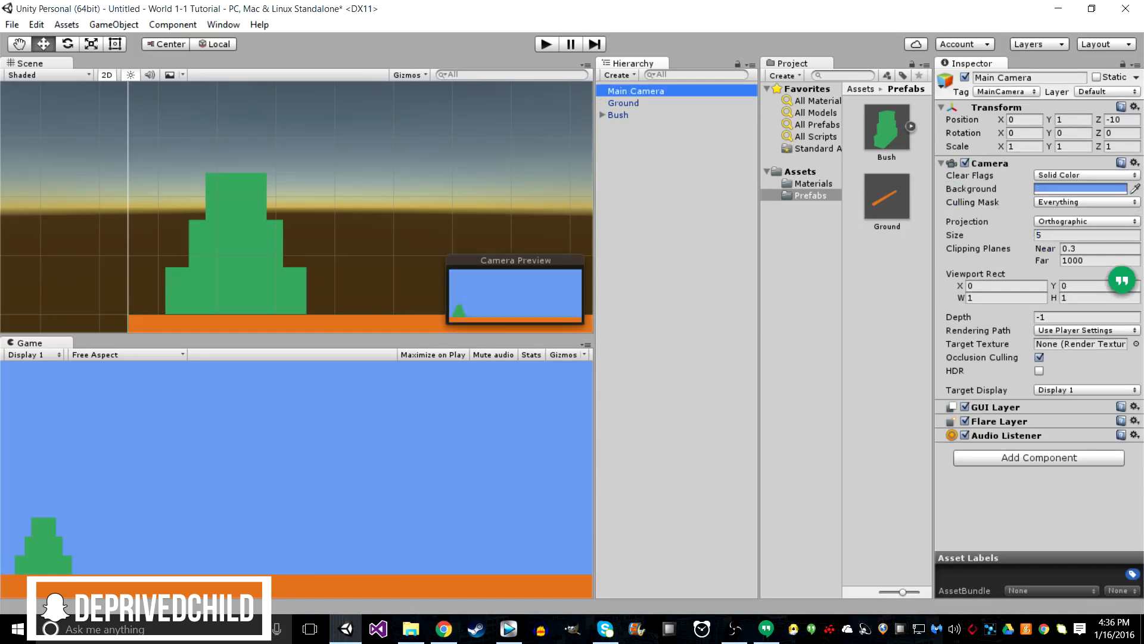
left_click(618, 116)
left_click(623, 103)
left_click(618, 115)
Step: Create a 3D cube and move it out of the Bush to the top level of the scene hierarchy
right_click(757, 260)
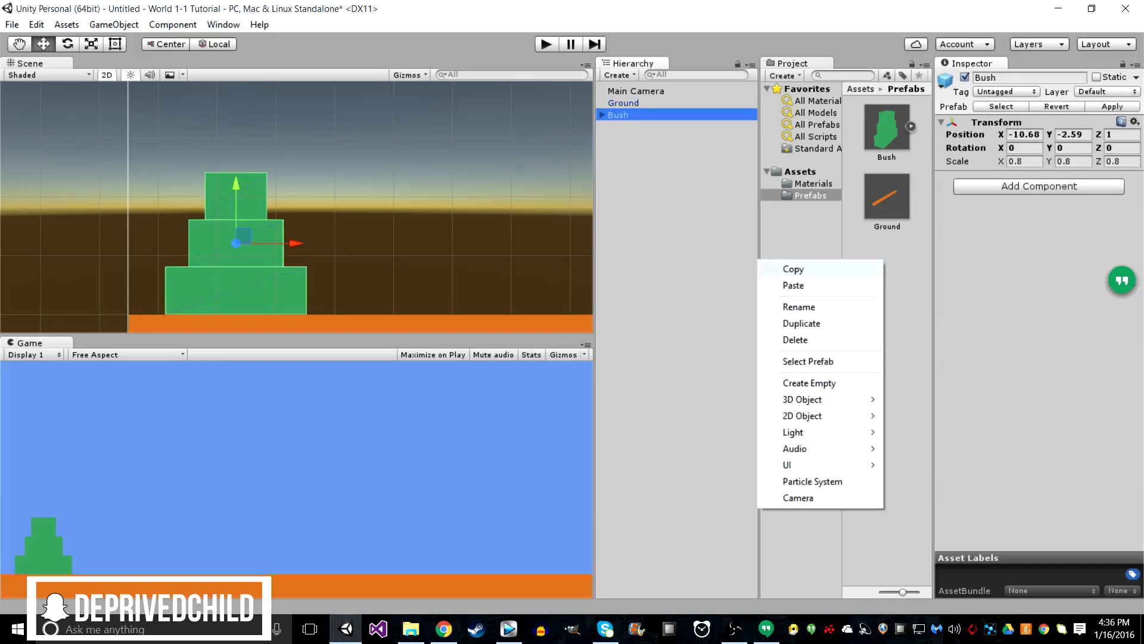
right_click(726, 257)
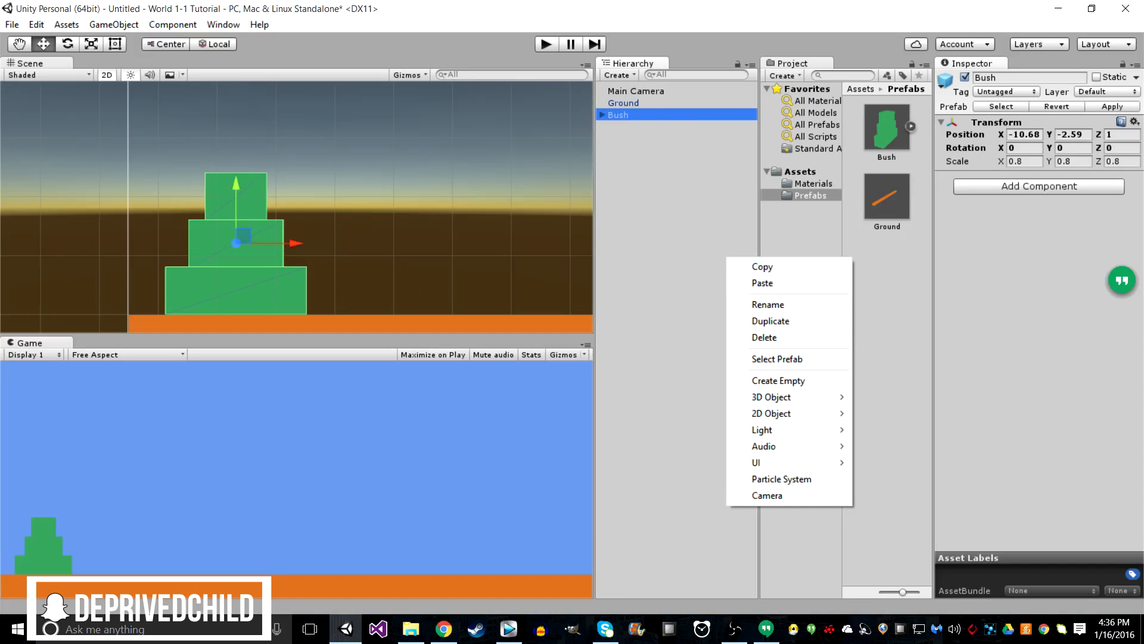
right_click(693, 237)
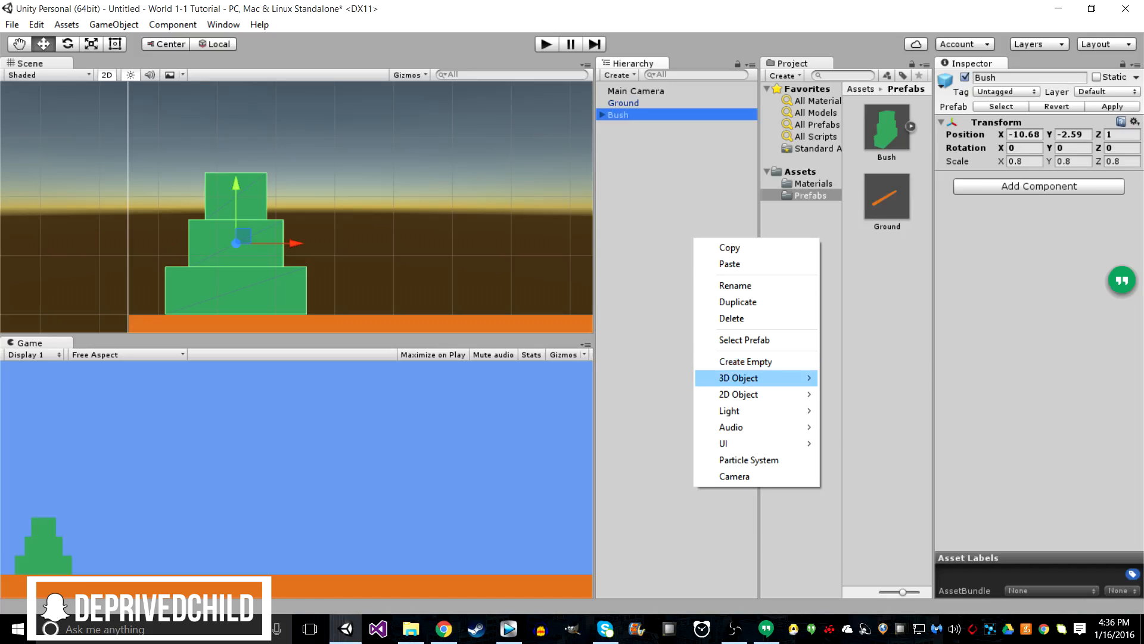
mouse_move(739, 378)
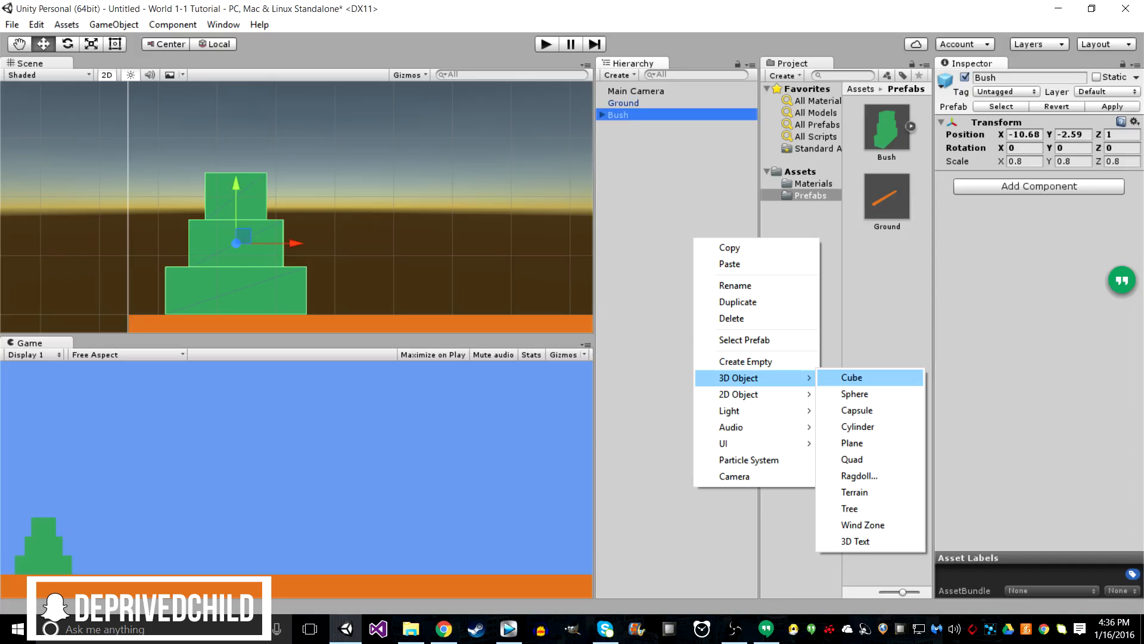
left_click(853, 377)
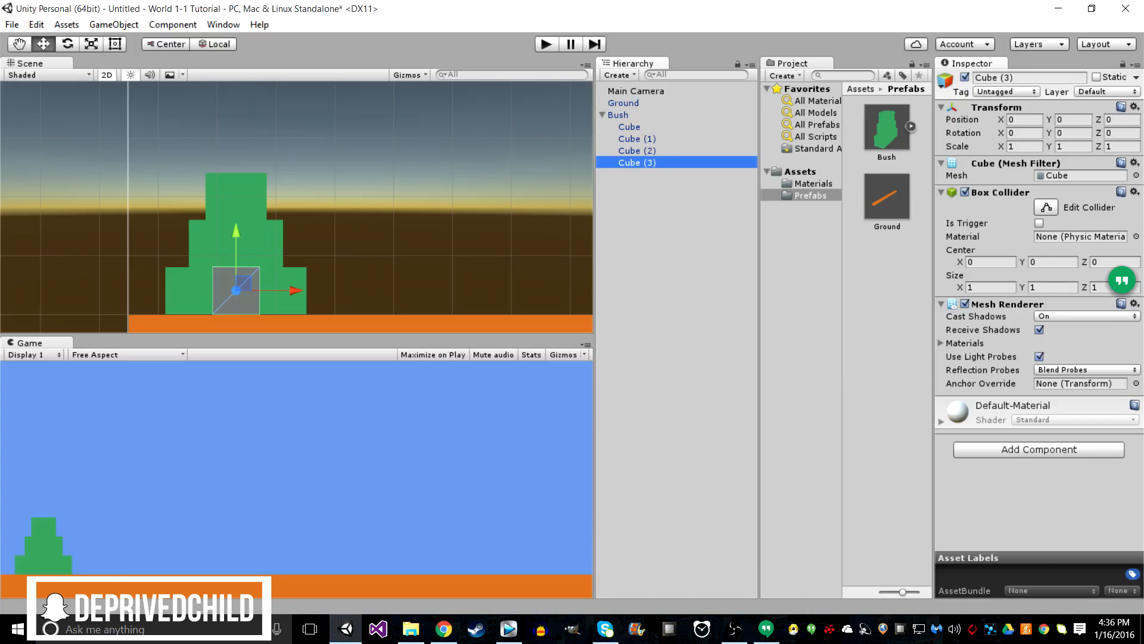
left_click_drag(637, 162, 655, 238)
left_click(602, 115)
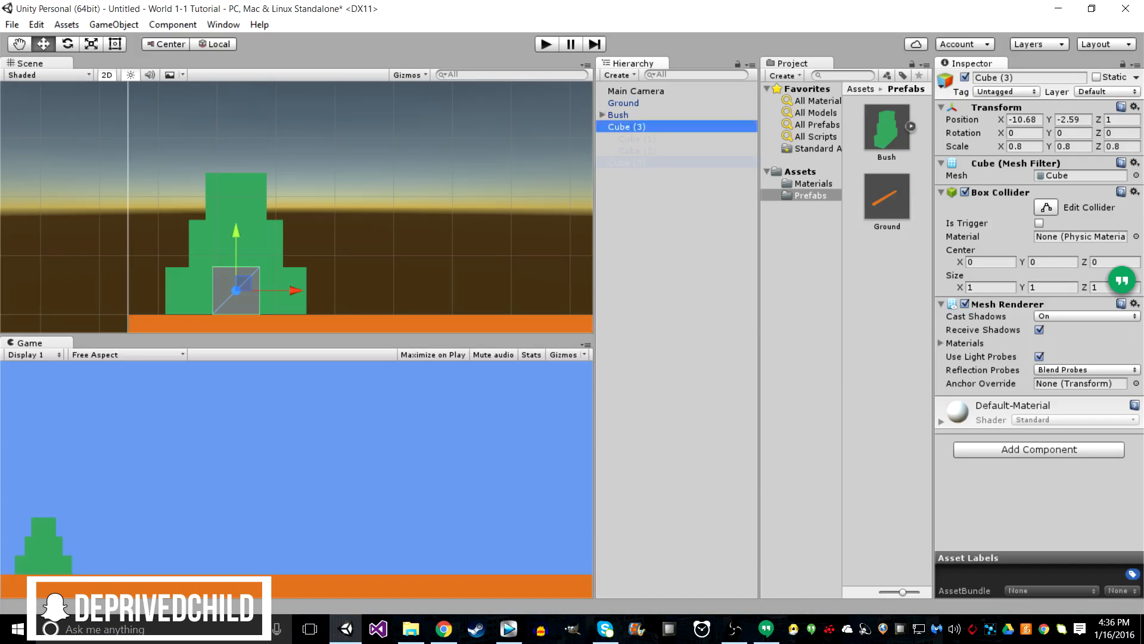
Step: Rename the new cube as Shrub
left_click(1030, 78)
type("Bush")
key("Return")
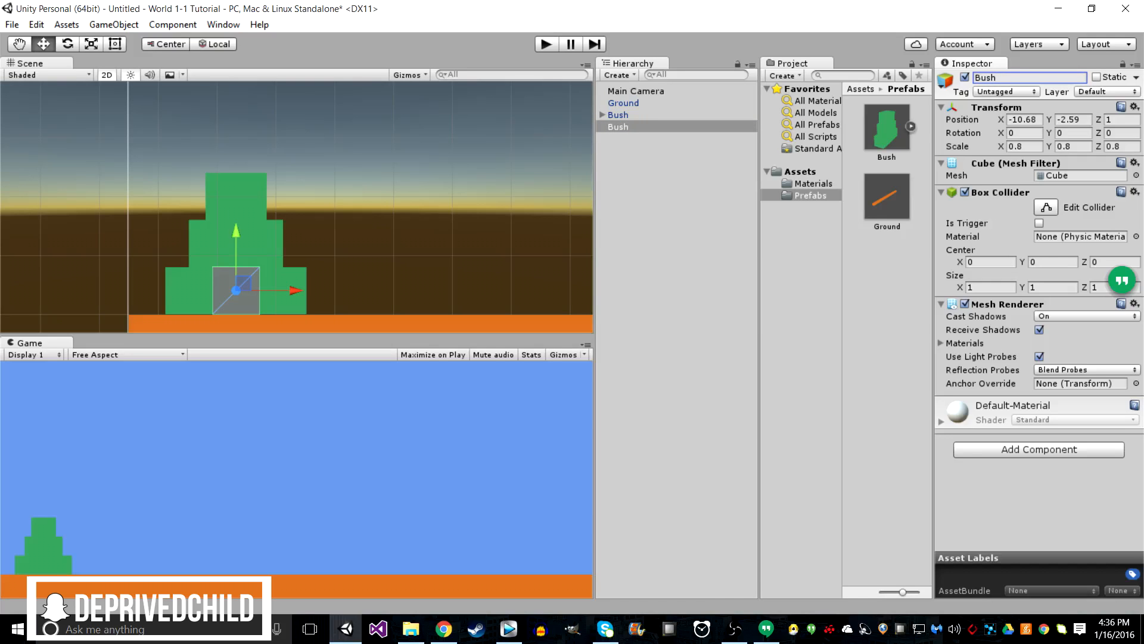
left_click_drag(1004, 77, 919, 76)
type("Sh")
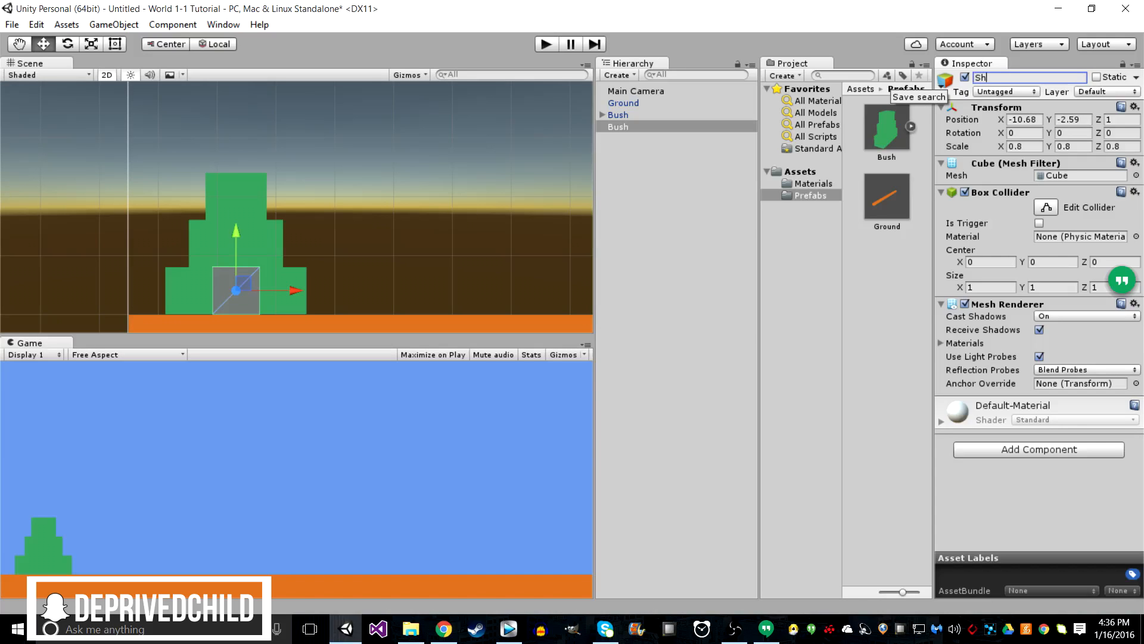
type("rub")
key("Return")
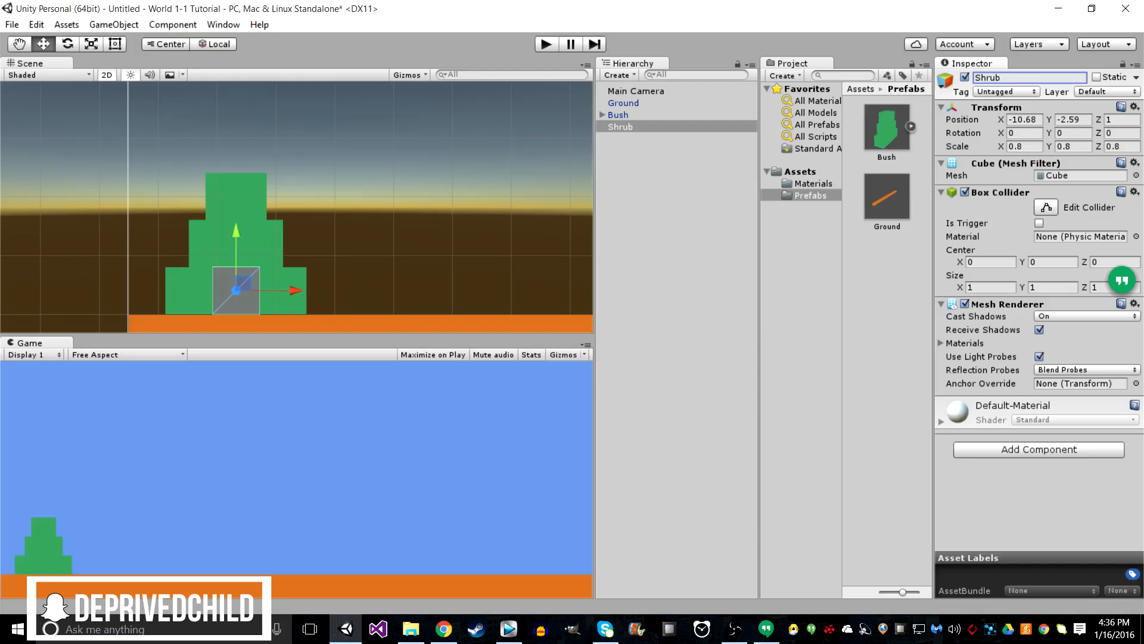
Step: Move the Shrub along the X axis clear of the Bush, to about X -7.01
right_click(702, 128)
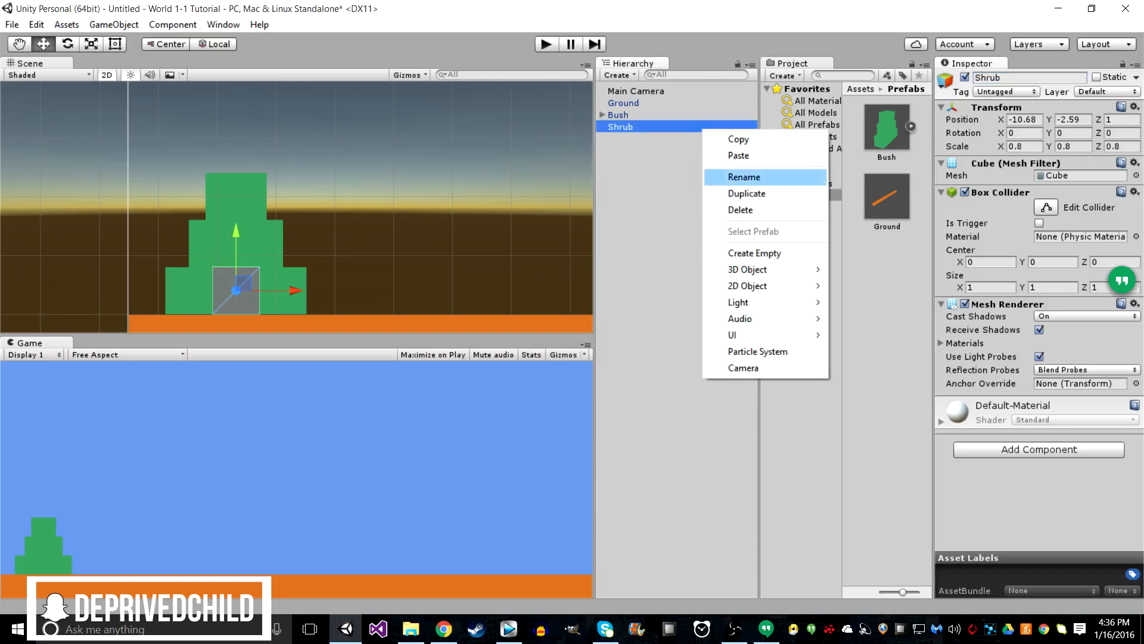
left_click(670, 186)
left_click(621, 127)
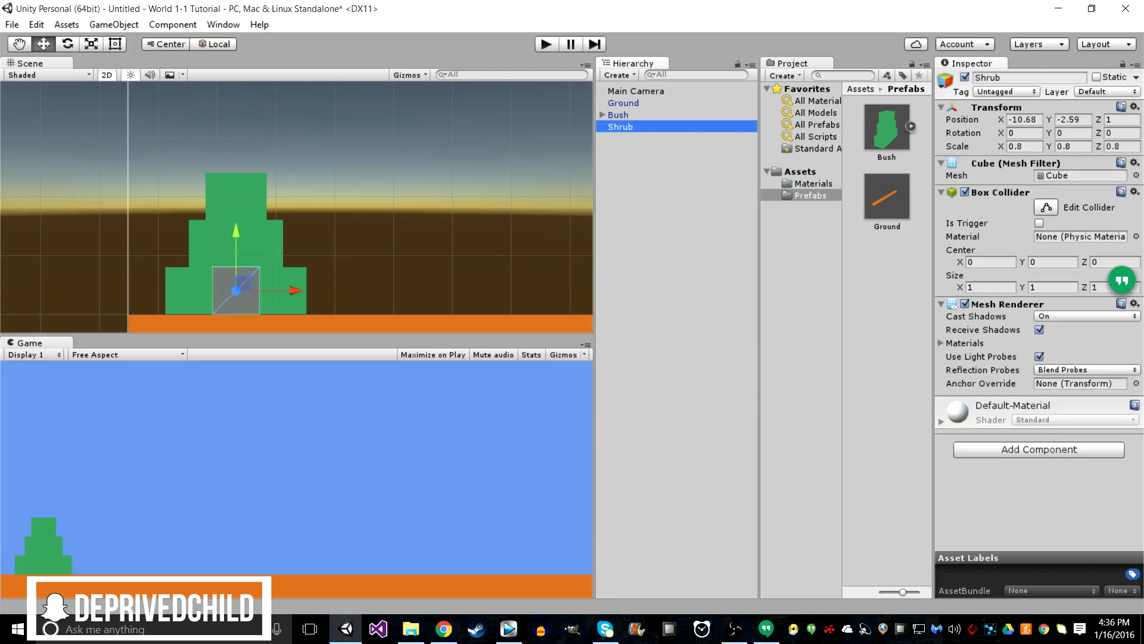
left_click_drag(289, 291, 506, 290)
Step: Set the Shrub's scale to X 2, Y 1, Z 1 and raise it to about Y -2.5 so it rests on the ground
left_click(1024, 147)
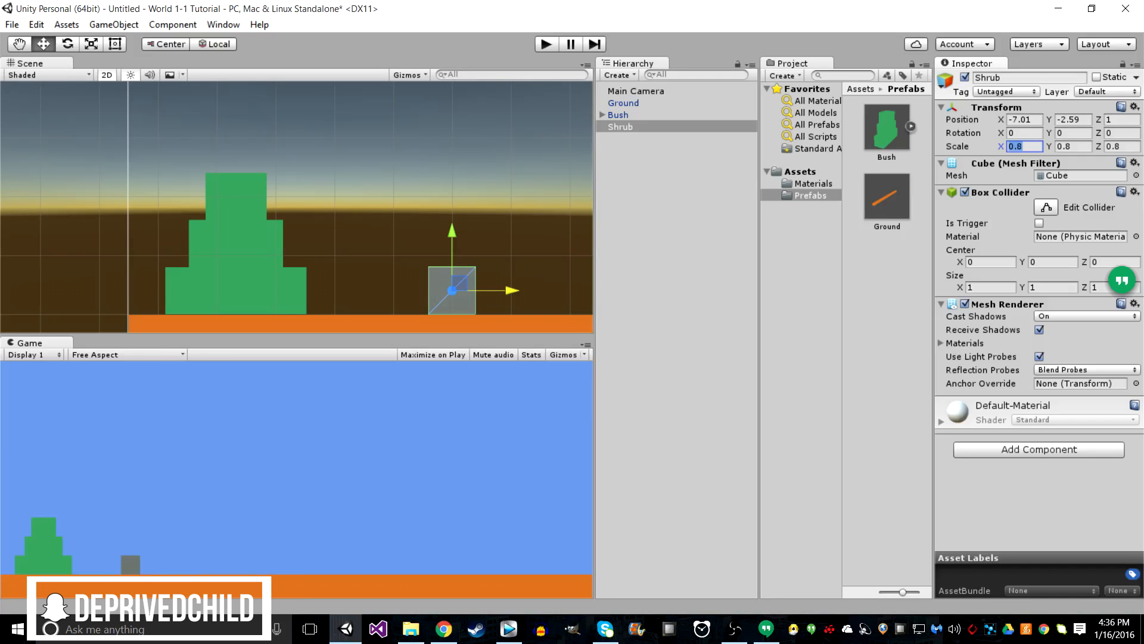
type("2")
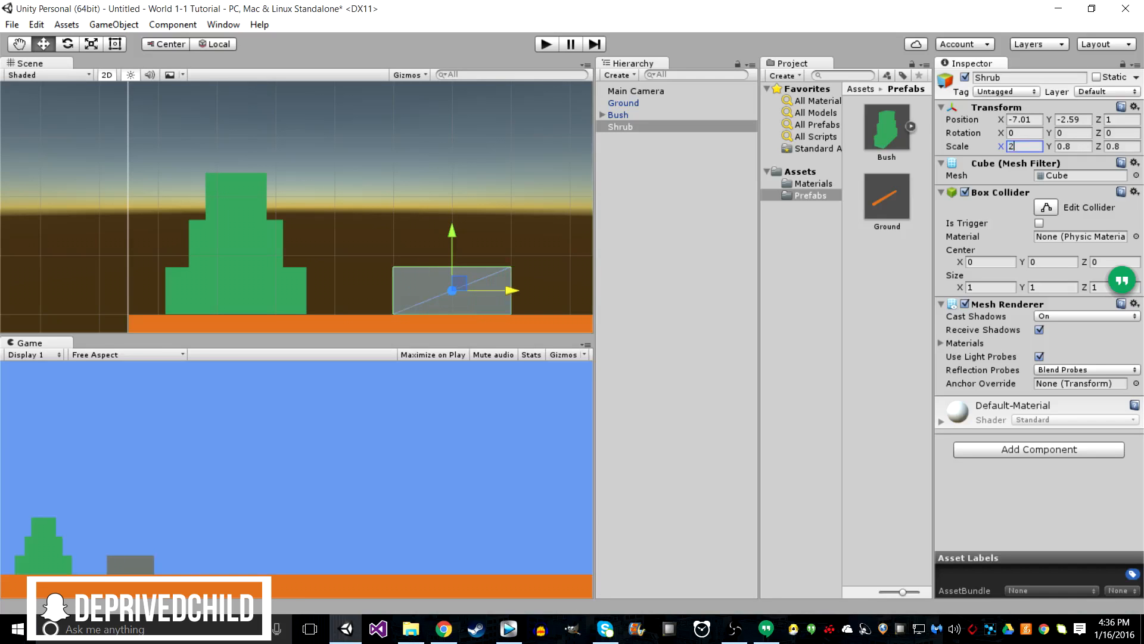
key("Tab")
type("1")
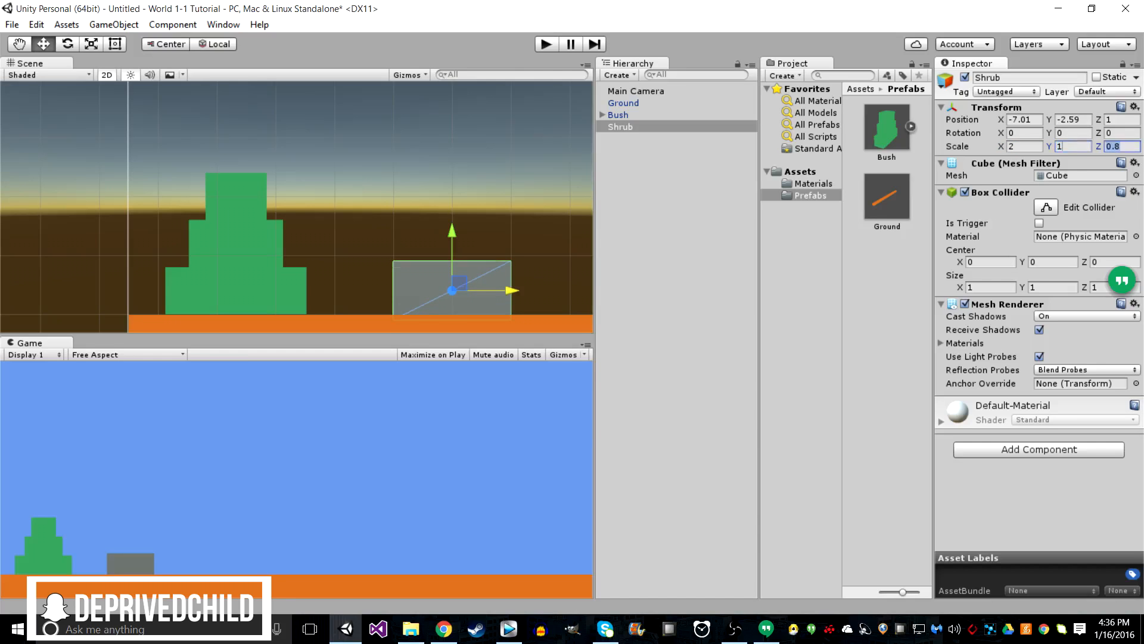
key("Tab")
type("1")
left_click_drag(452, 231, 453, 226)
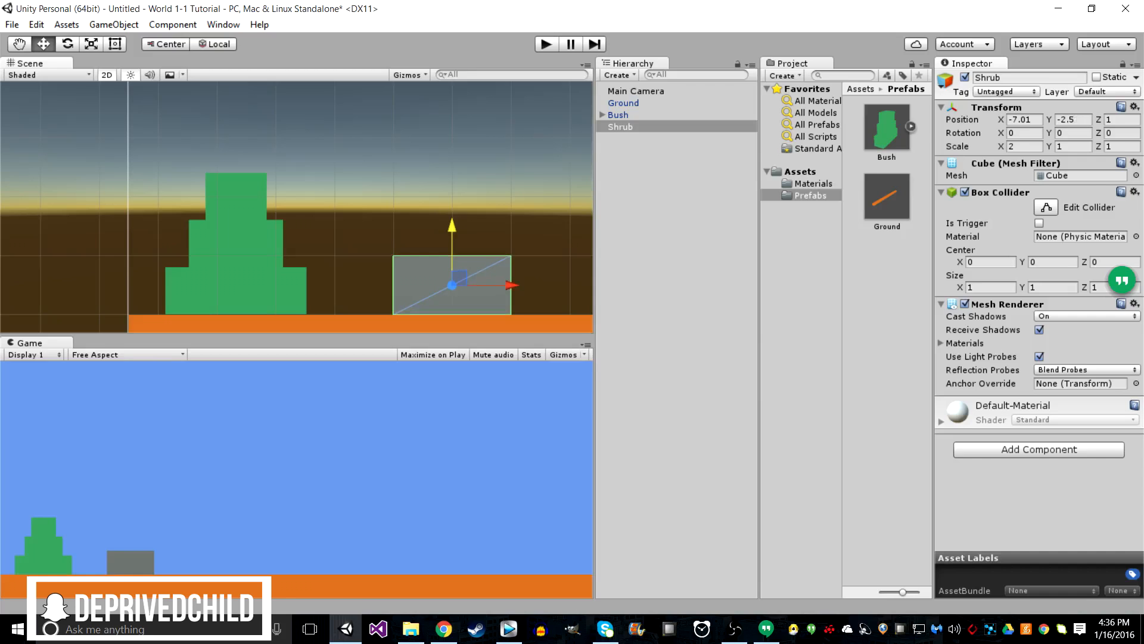
Step: Frame the Shrub in the scene view and open the Materials folder
double_click(621, 127)
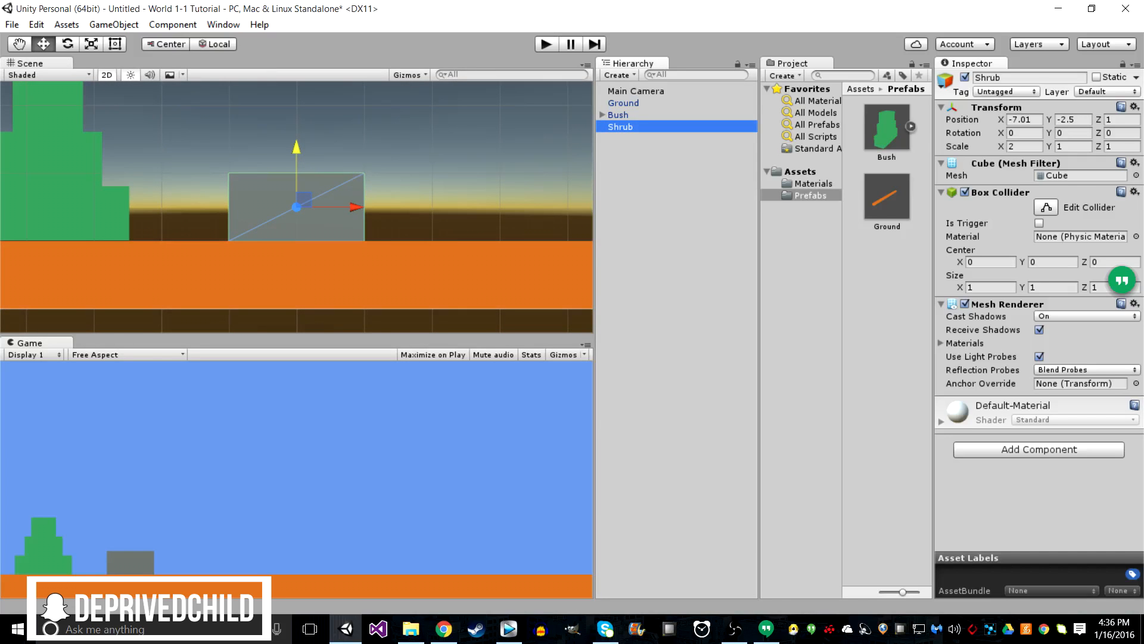
left_click(813, 184)
right_click(896, 251)
mouse_move(942, 259)
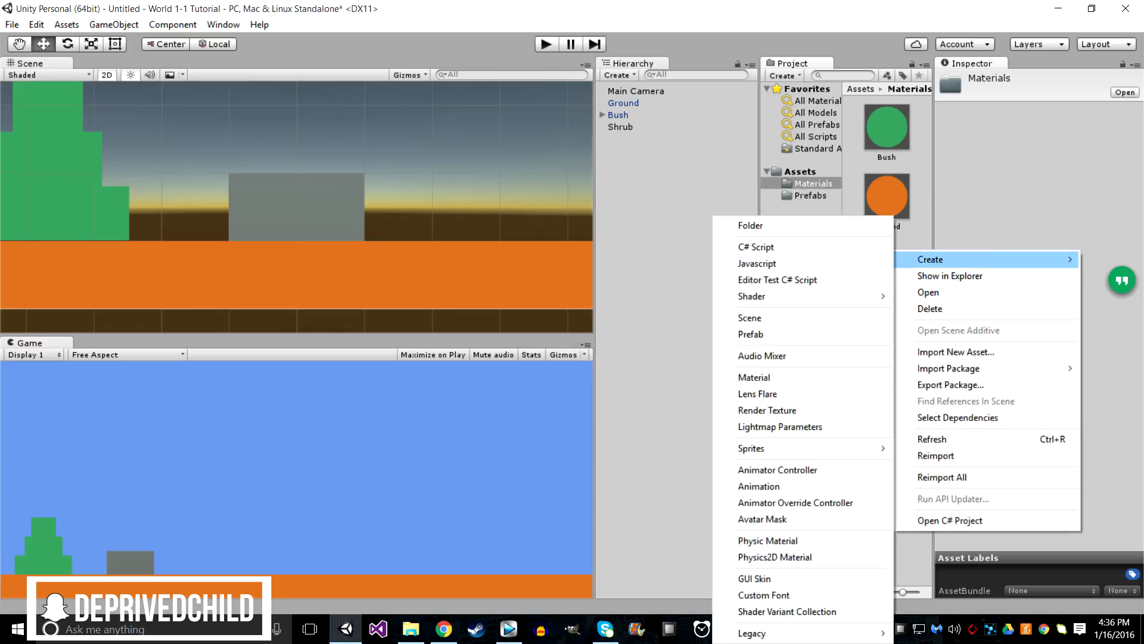
mouse_move(775, 633)
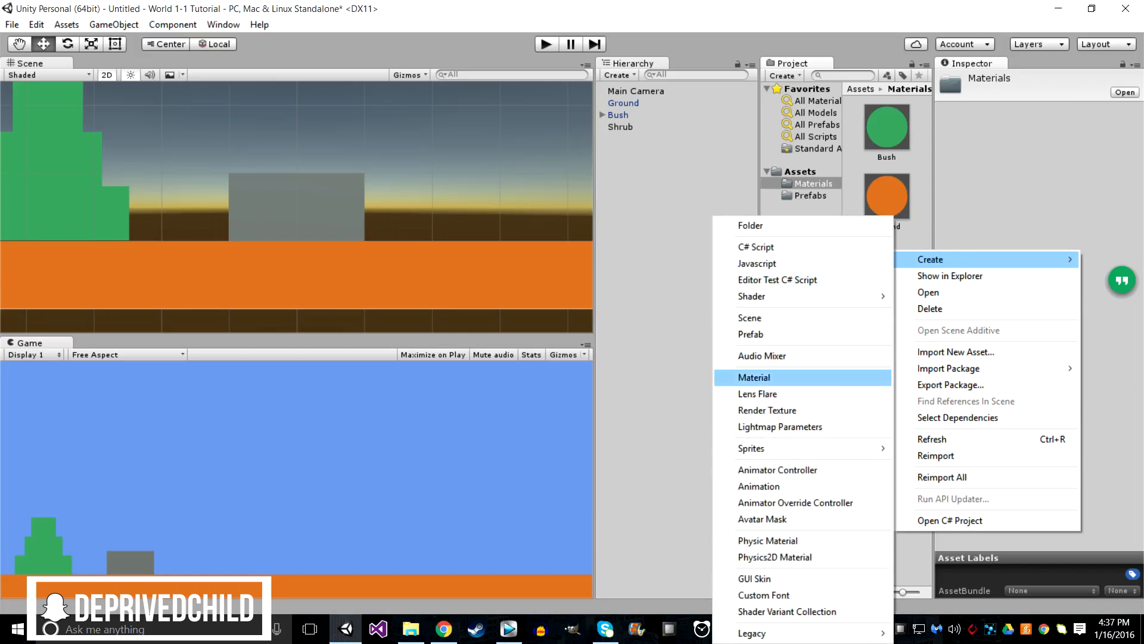
left_click(754, 377)
key("Return")
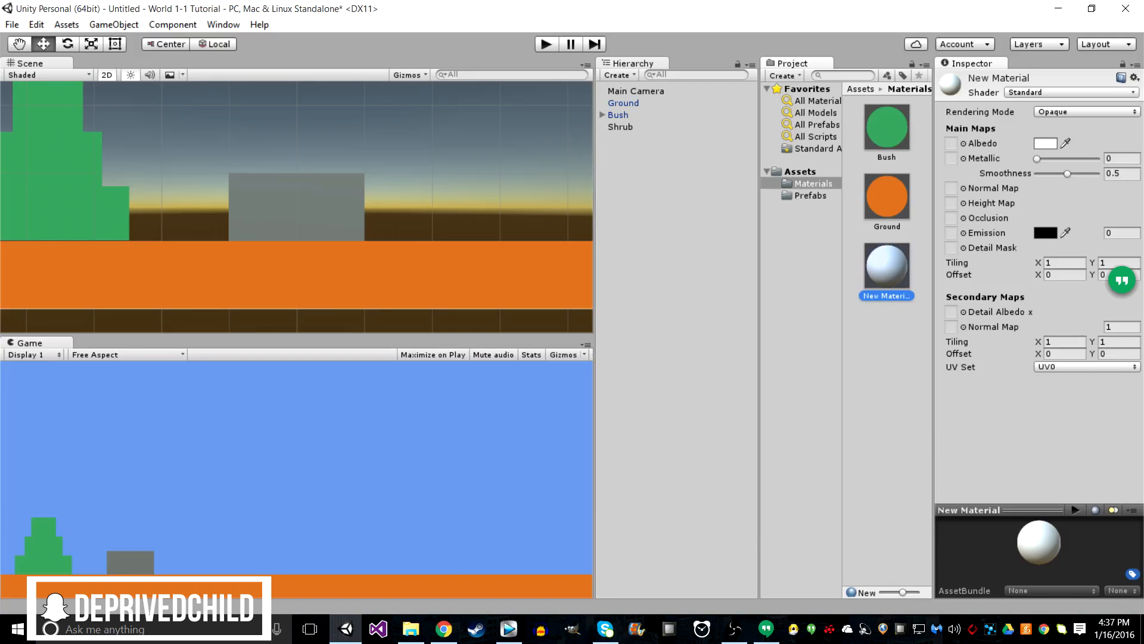
right_click(887, 295)
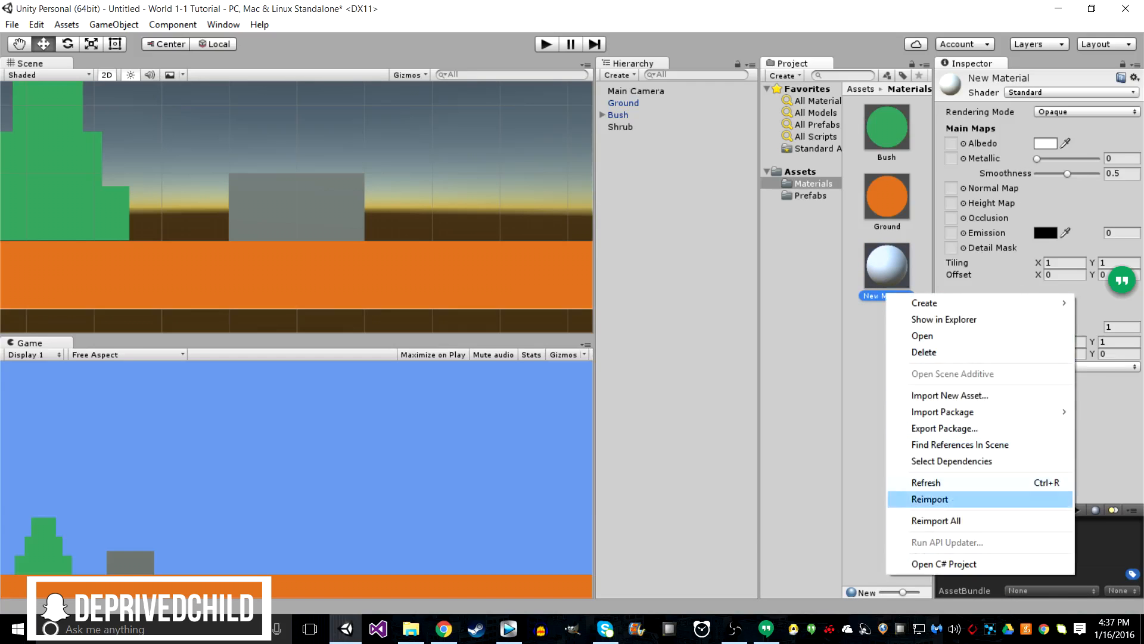
left_click(924, 352)
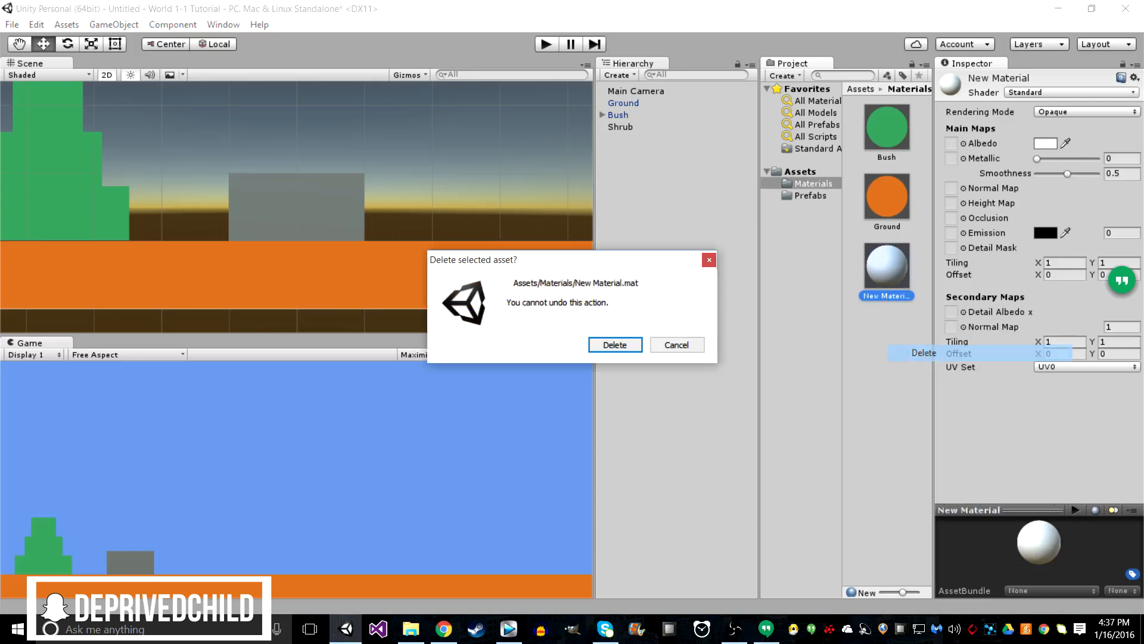
left_click(615, 345)
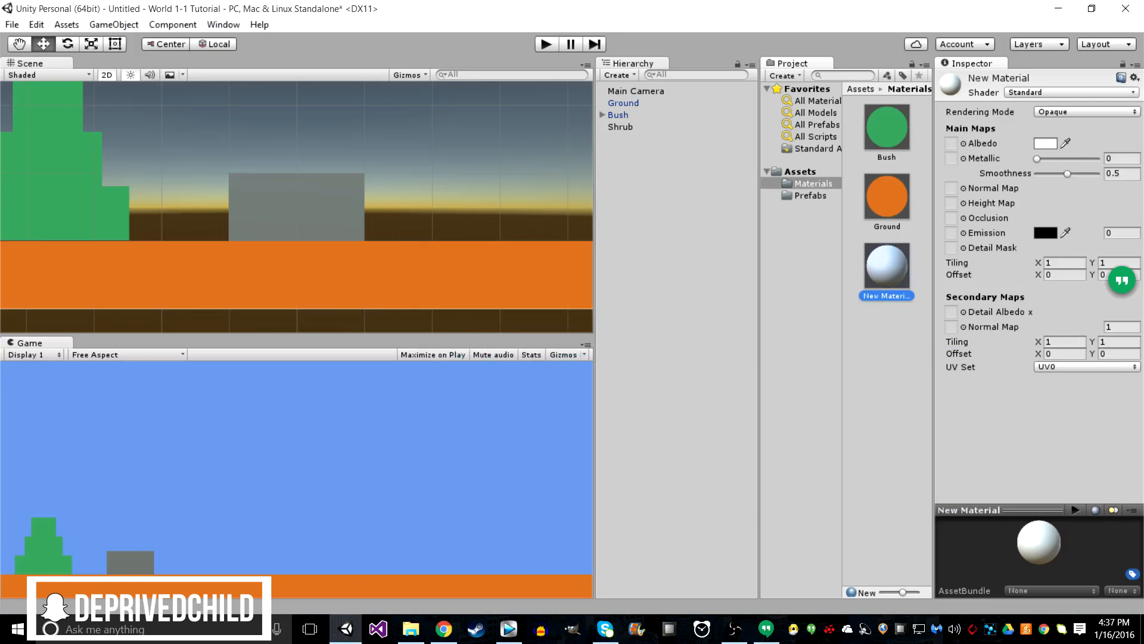
Step: Create a material named Shrub in the Materials folder and set its shader to Unlit/Color
right_click(894, 303)
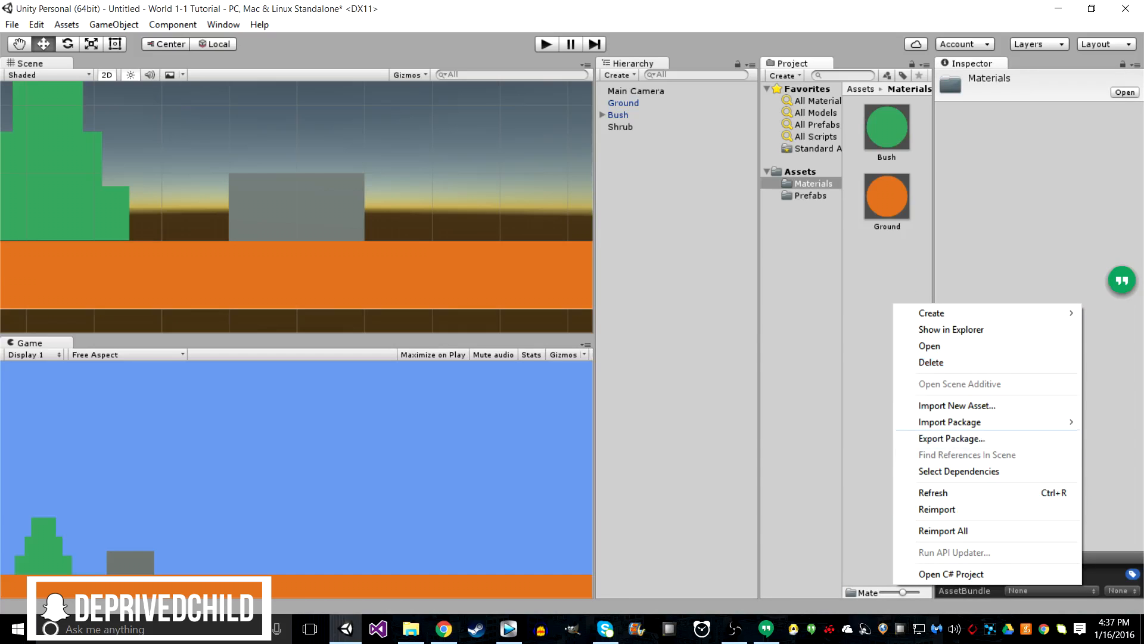
mouse_move(953, 313)
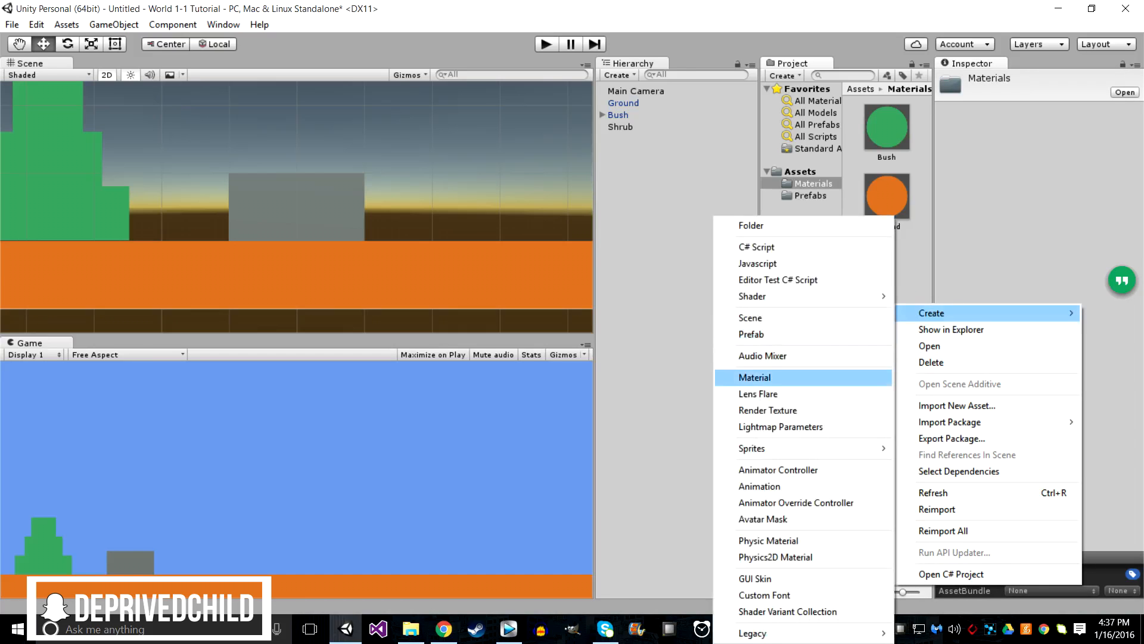
left_click(745, 377)
type("Sj")
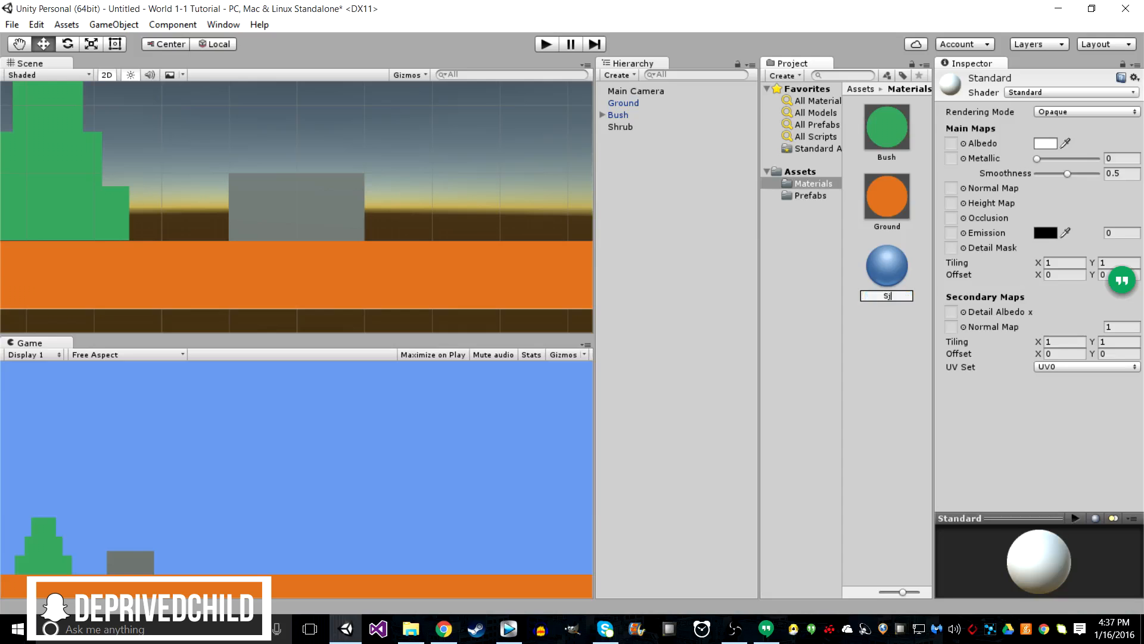
key("BackSpace")
type("hrub")
key("Return")
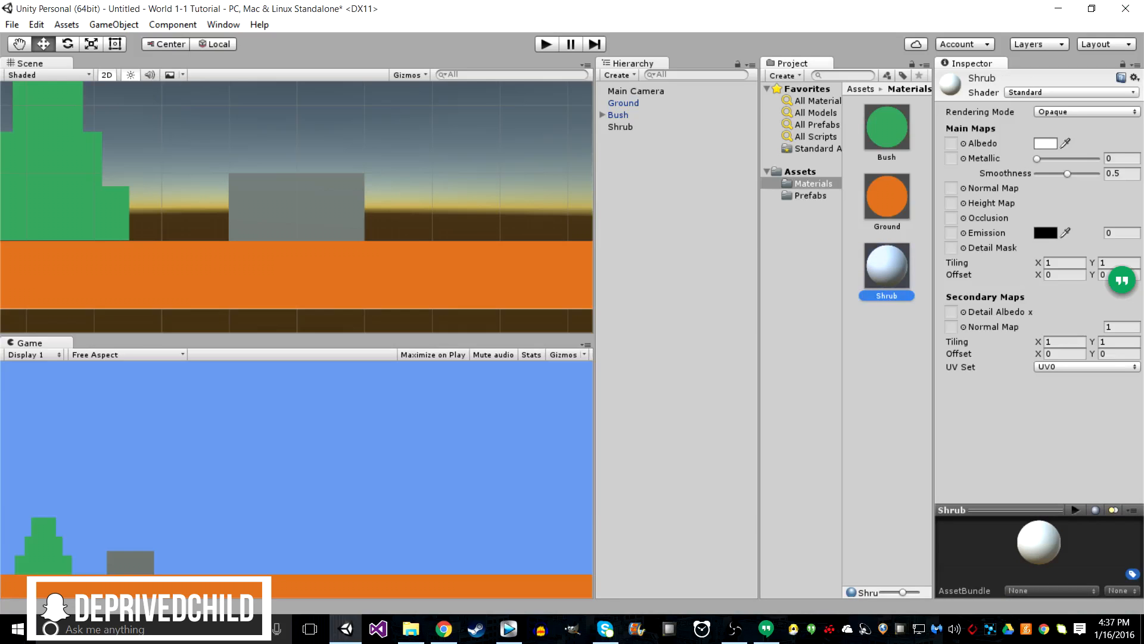
left_click(1071, 92)
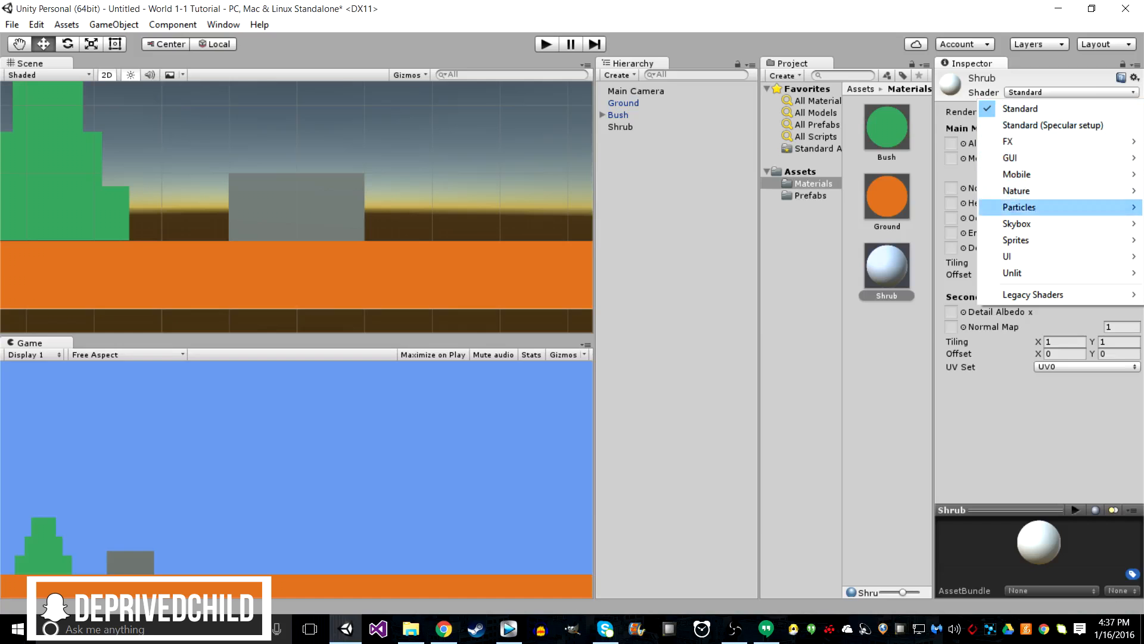
mouse_move(1012, 273)
left_click(876, 272)
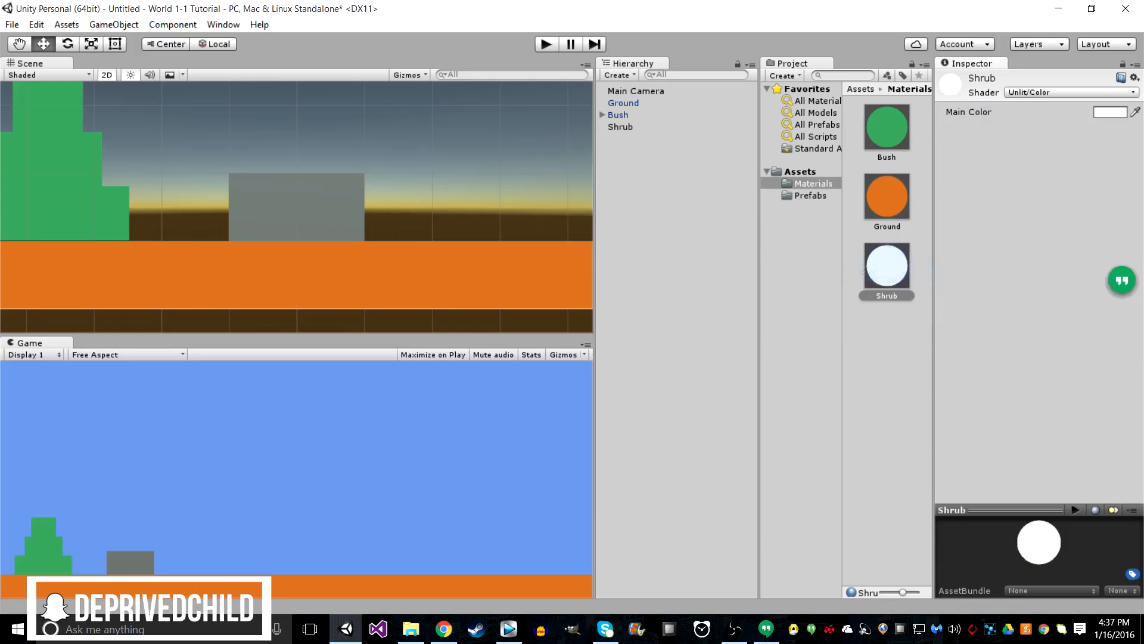
Step: Set the Shrub material's main color to green 19B340FF and apply it to the Shrub cube
left_click(1109, 112)
mouse_move(152, 184)
left_mouse_down()
mouse_move(152, 132)
mouse_move(152, 143)
left_mouse_up()
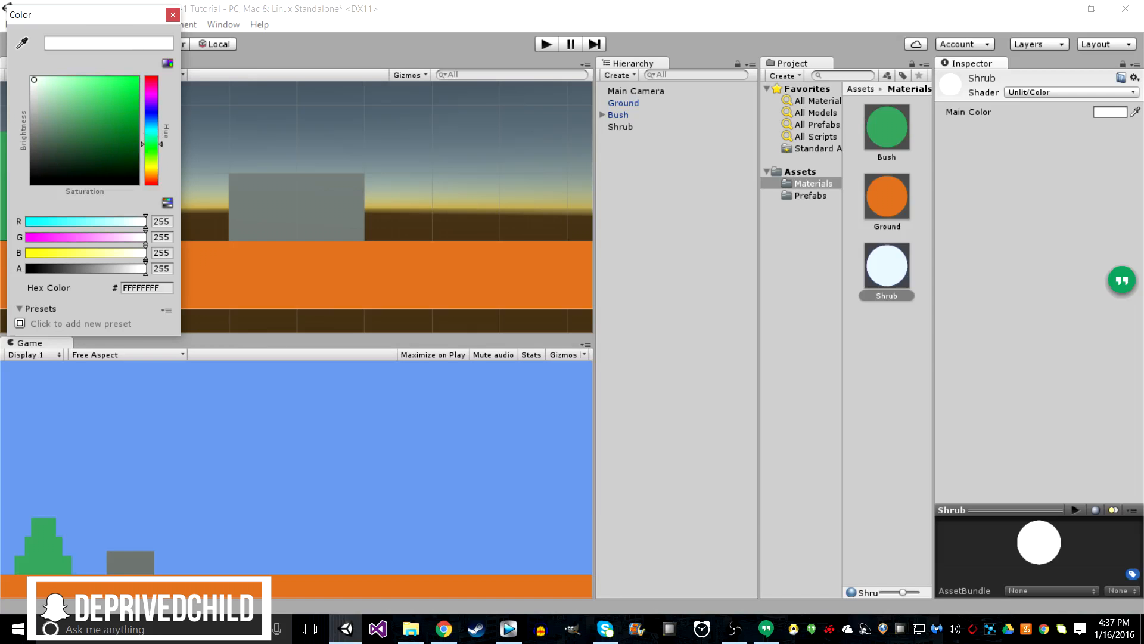
mouse_move(60, 81)
left_mouse_down()
mouse_move(93, 85)
mouse_move(121, 110)
left_mouse_up()
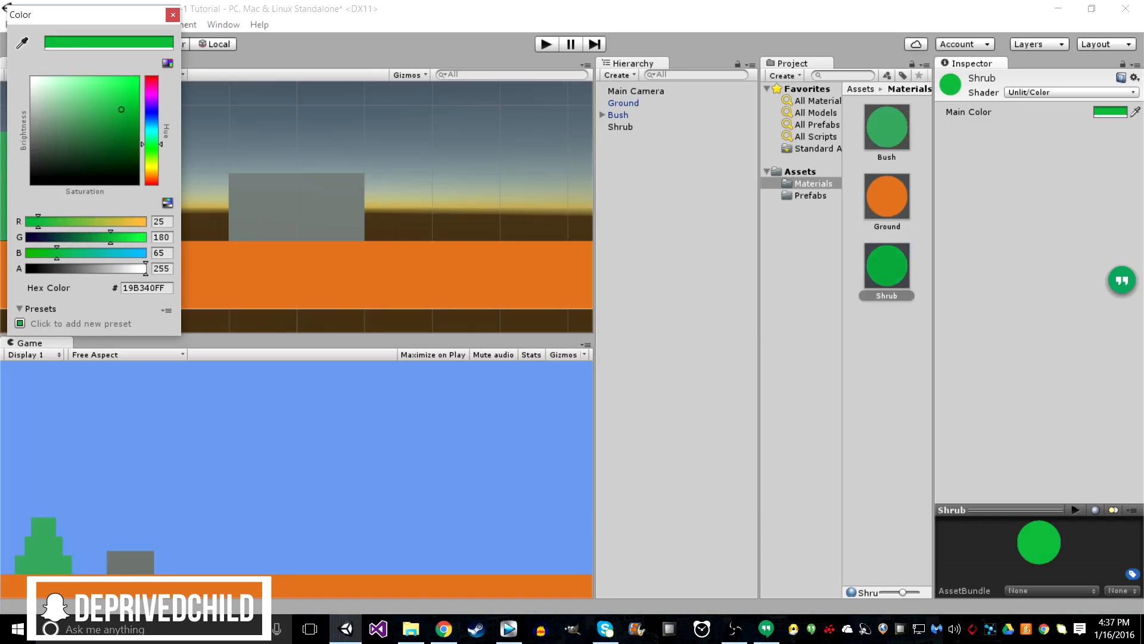
left_click(173, 15)
left_click_drag(887, 266, 304, 208)
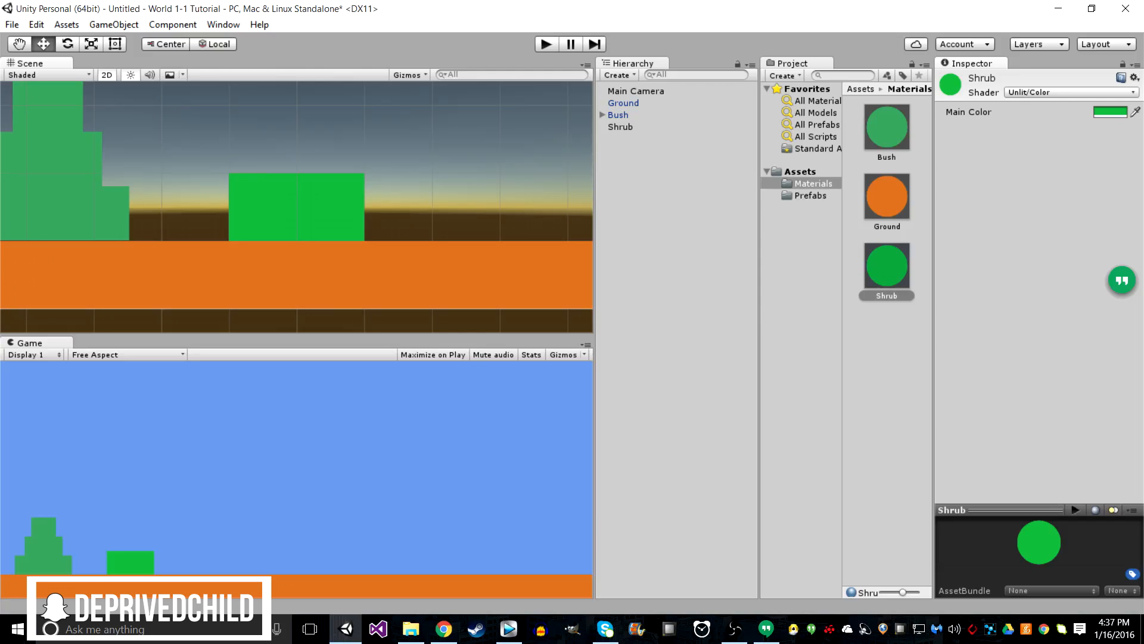
Step: Move the Shrub farther from the Bush along the X axis, to about X -0.96
left_click(621, 127)
left_click_drag(352, 207, 759, 207)
left_click(1122, 120)
key("Return")
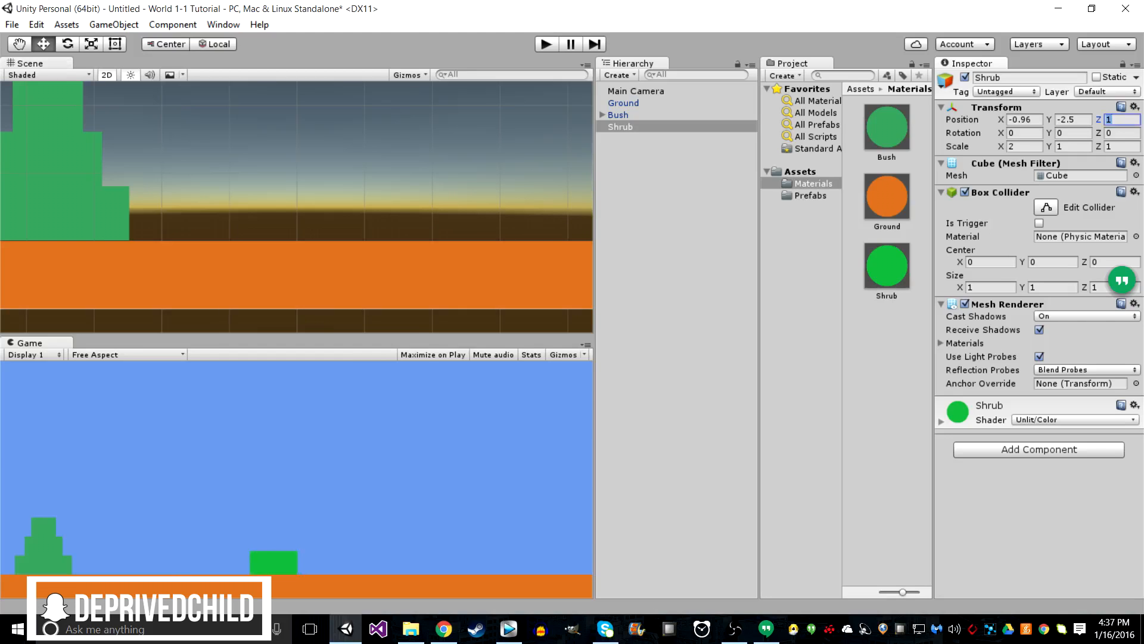
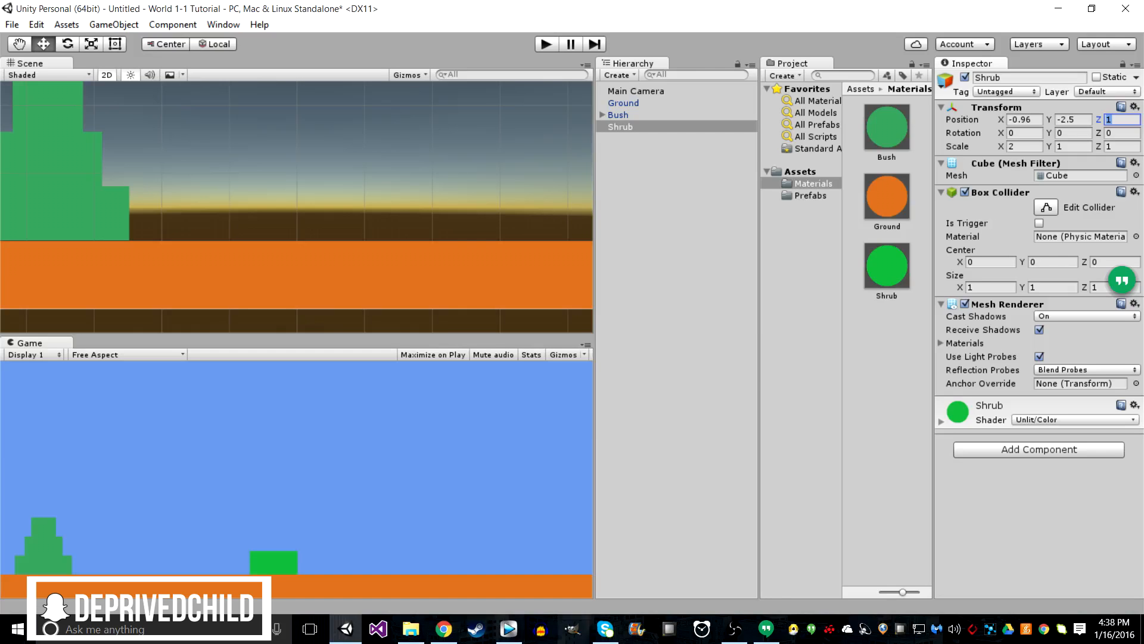
key("Return")
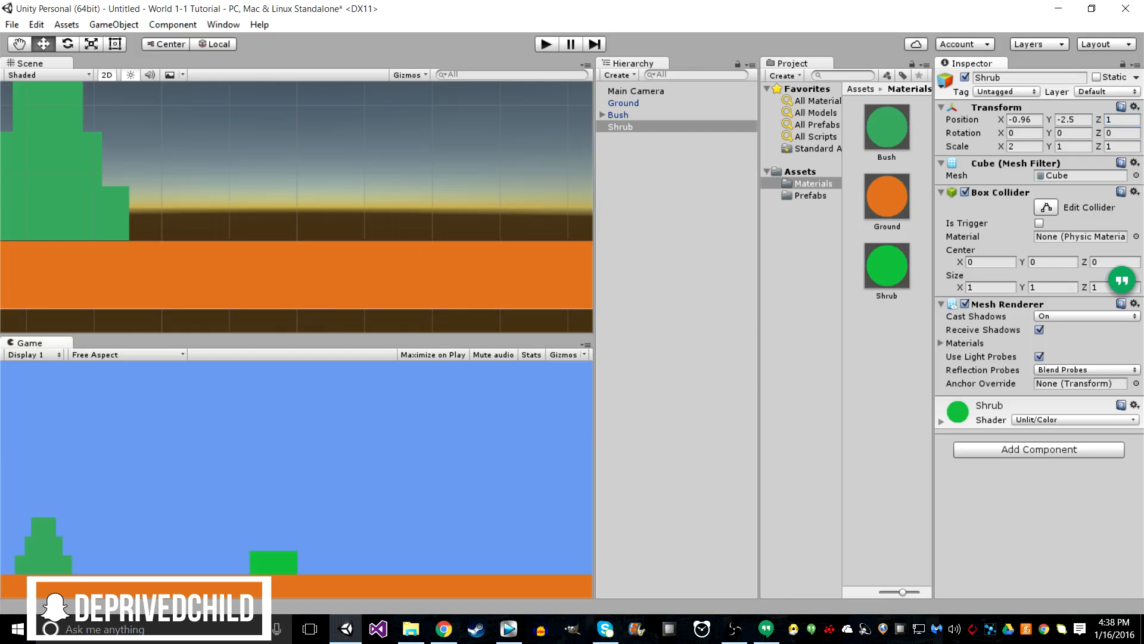
Step: Duplicate the Shrub once and rename the copy Cloud
left_click(682, 184)
right_click(682, 185)
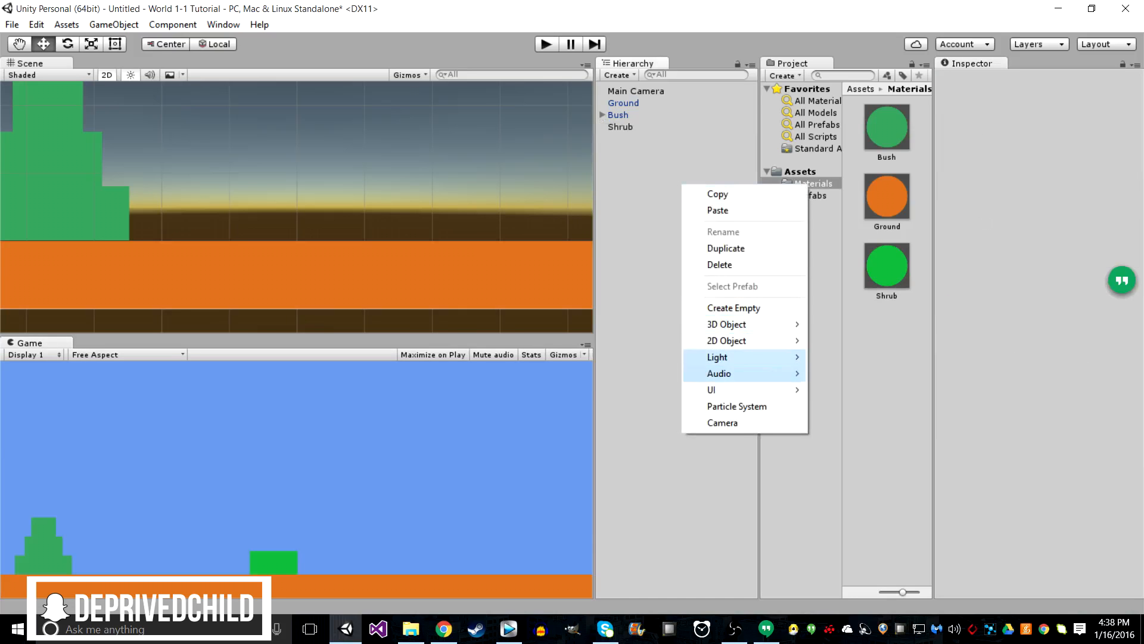
left_click(654, 268)
left_click(621, 127)
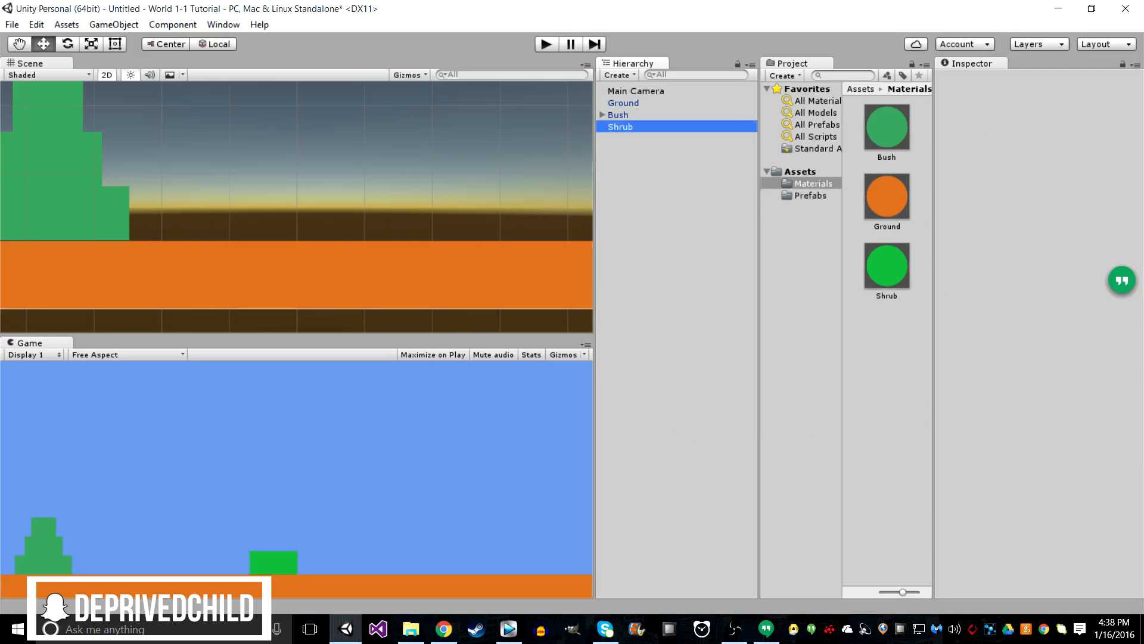
key("ctrl+d")
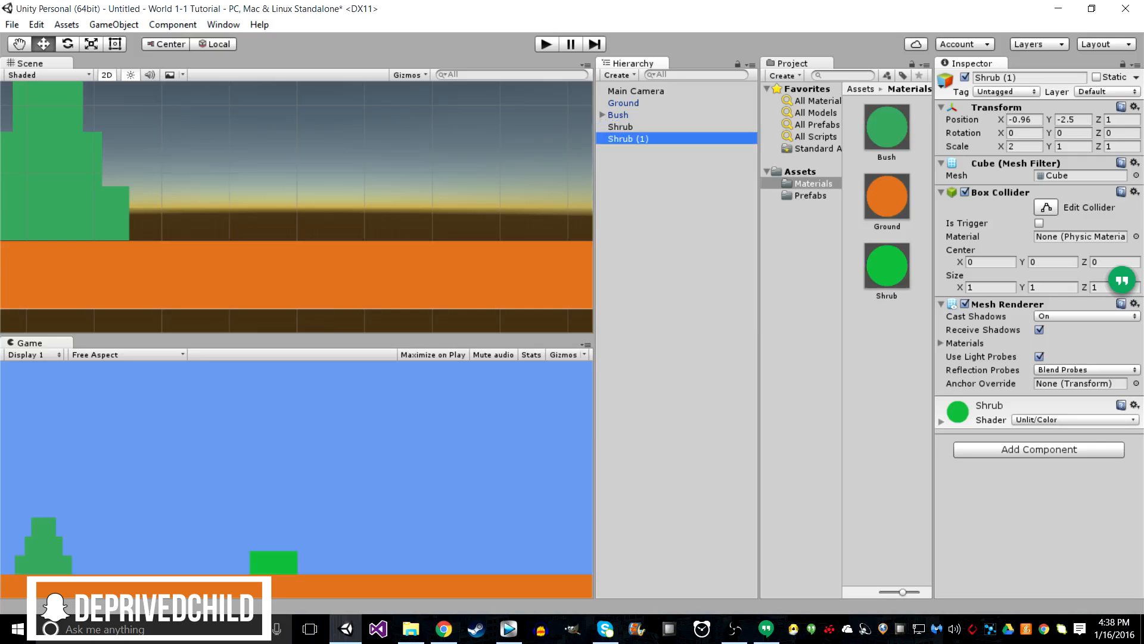
key("ctrl+d")
key("ctrl+z")
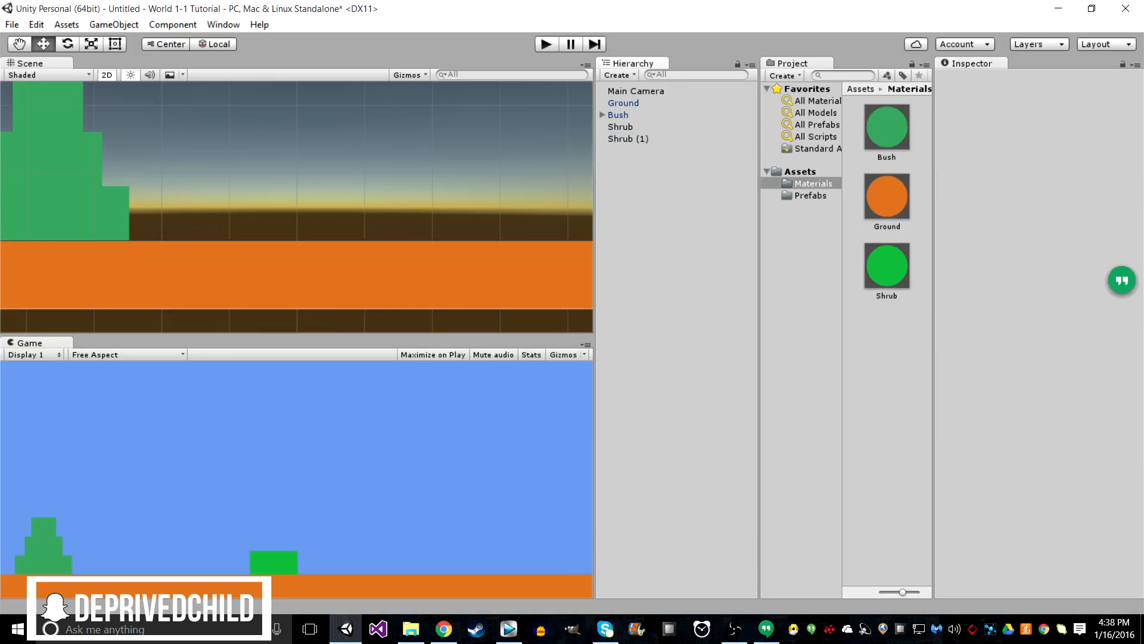
left_click(628, 139)
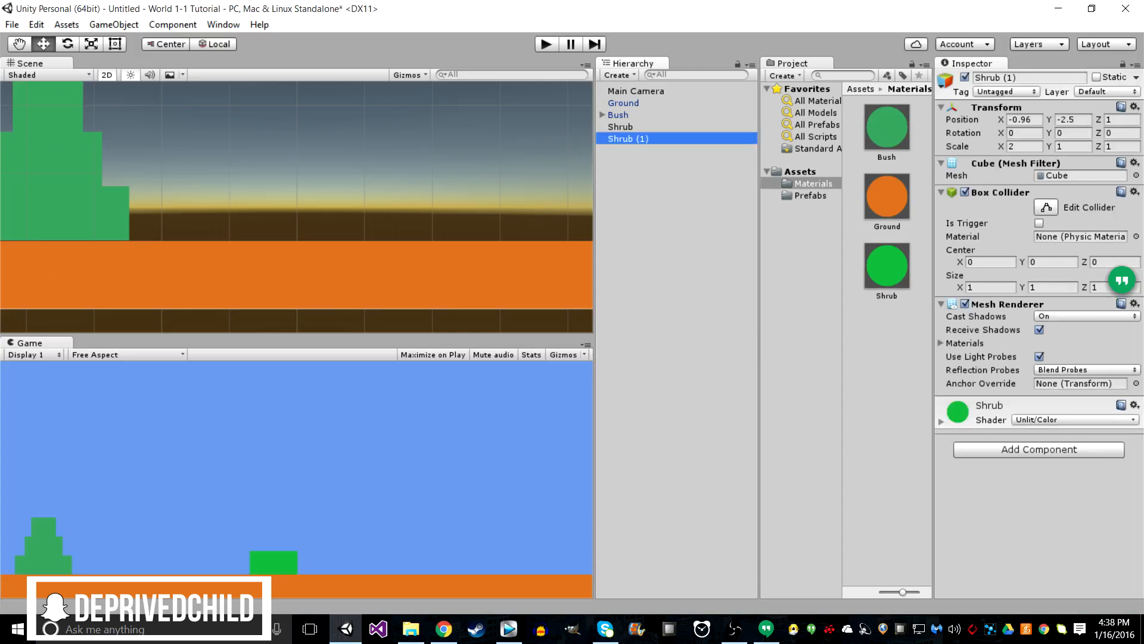
left_click(1030, 77)
type("C")
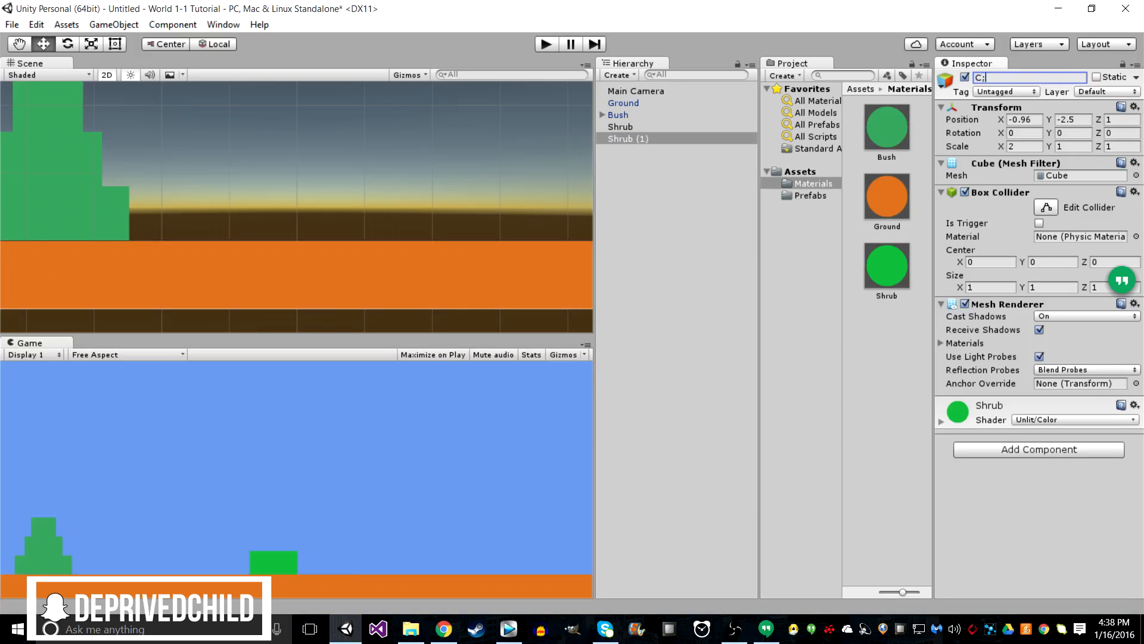
type("loud")
Step: Set the Cloud's scale to X 1.5 and Y 1
left_click(1024, 147)
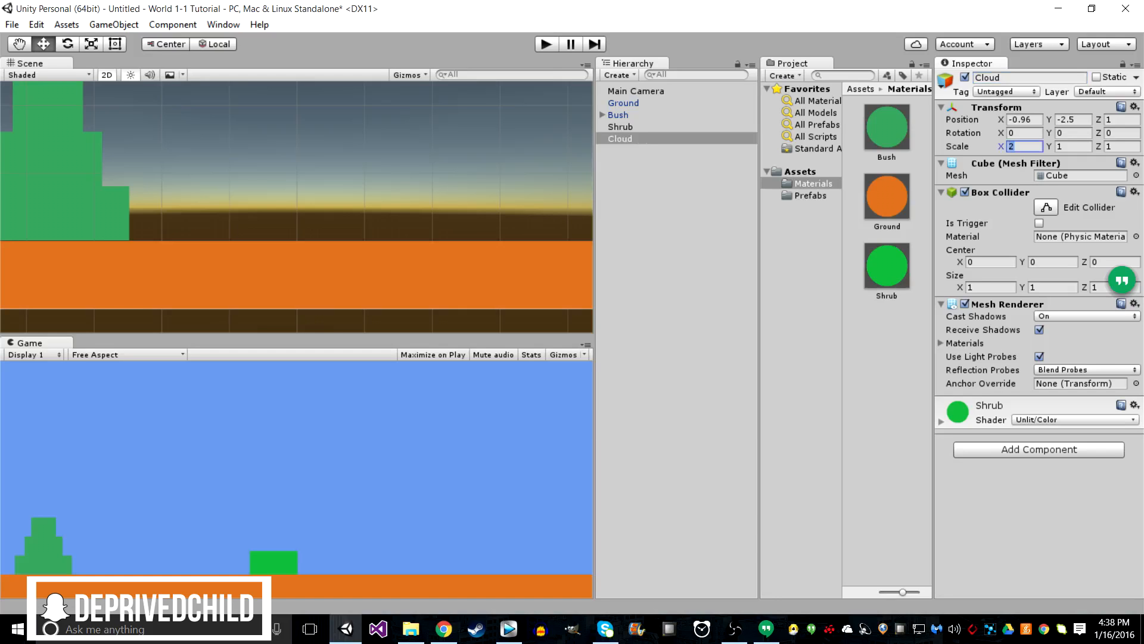
type("1.5")
key("Tab")
type("1")
key("Tab")
left_click(621, 139)
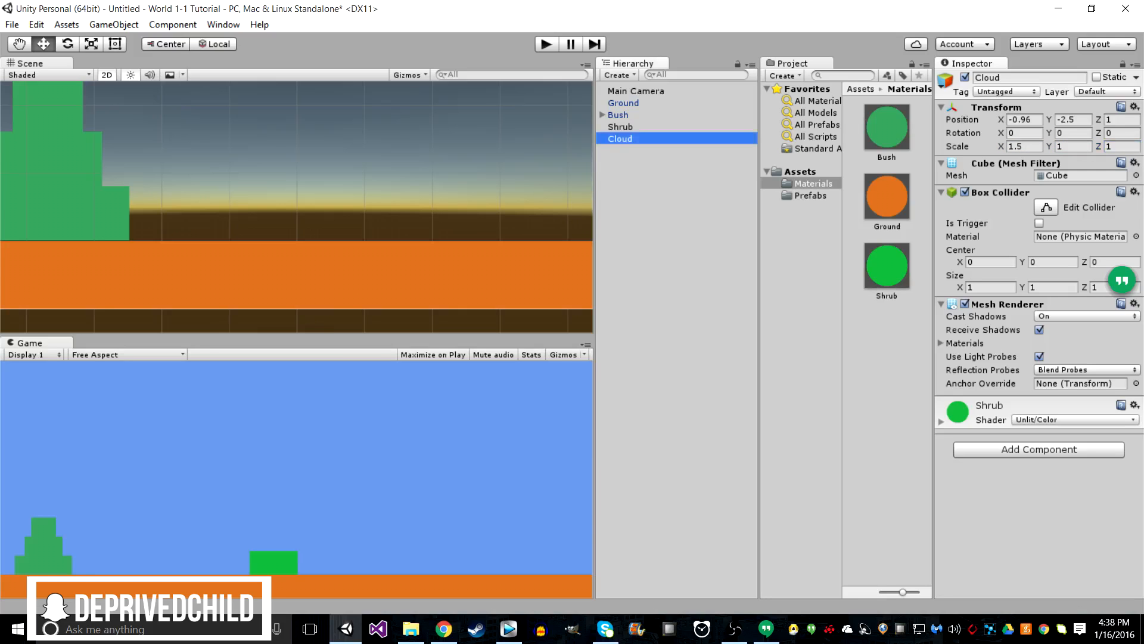
Step: Create a new material named Cloud in the Materials folder
right_click(867, 337)
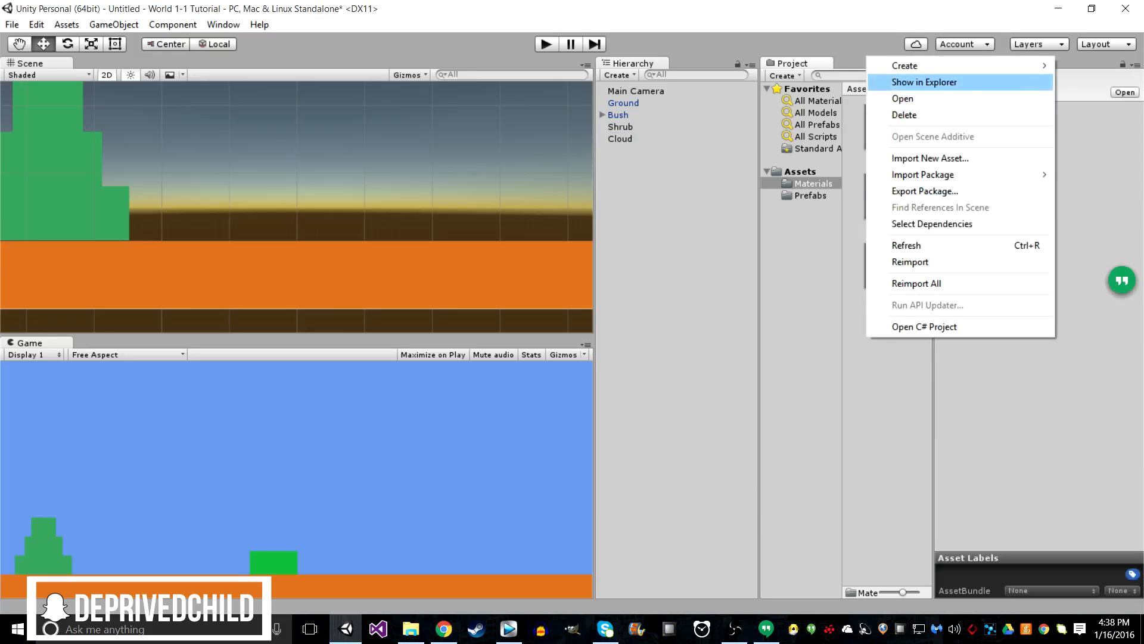
mouse_move(906, 66)
left_click(728, 217)
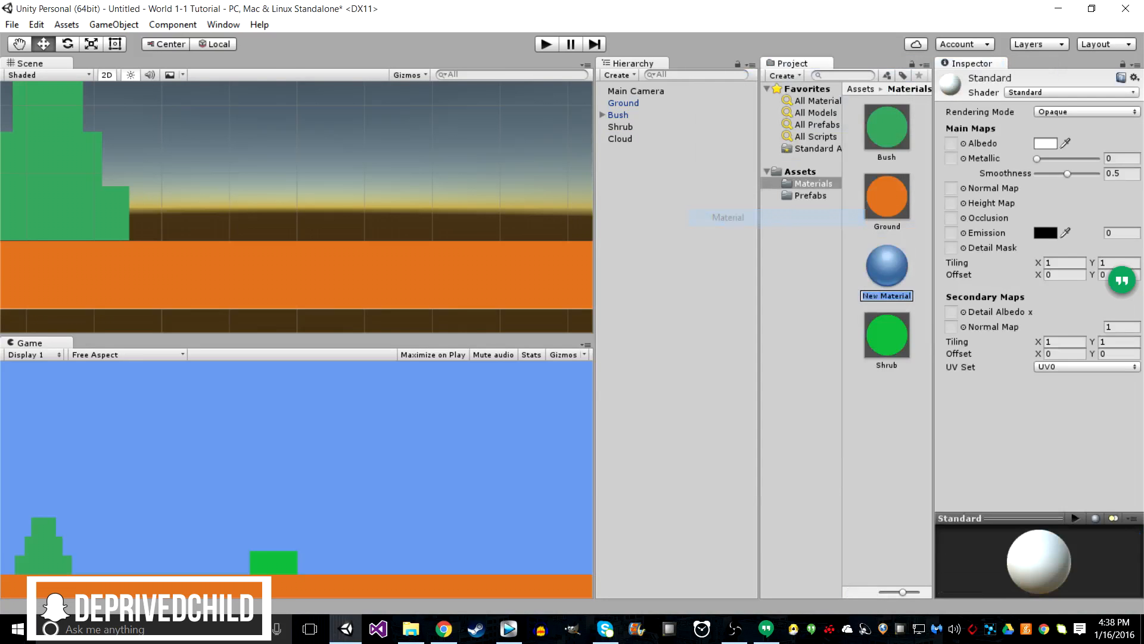
key("BackSpace")
type("Cloud")
key("Return")
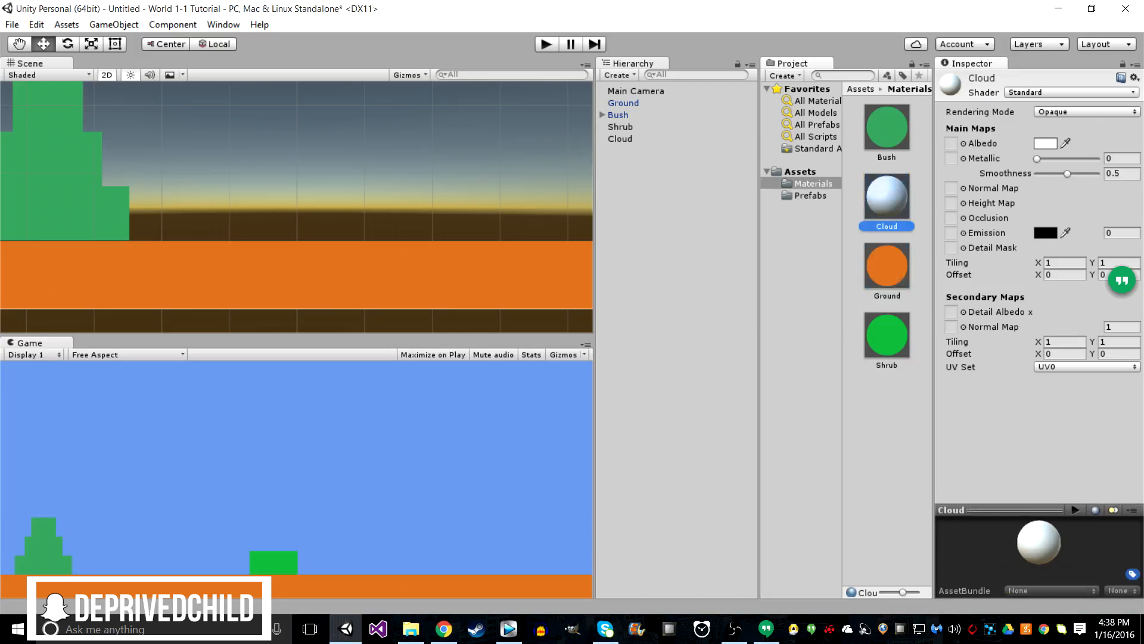
Step: Set the Cloud material's shader to Unlit/Color, keep its main color white, and apply it to the Cloud object
left_click(1071, 92)
mouse_move(1013, 273)
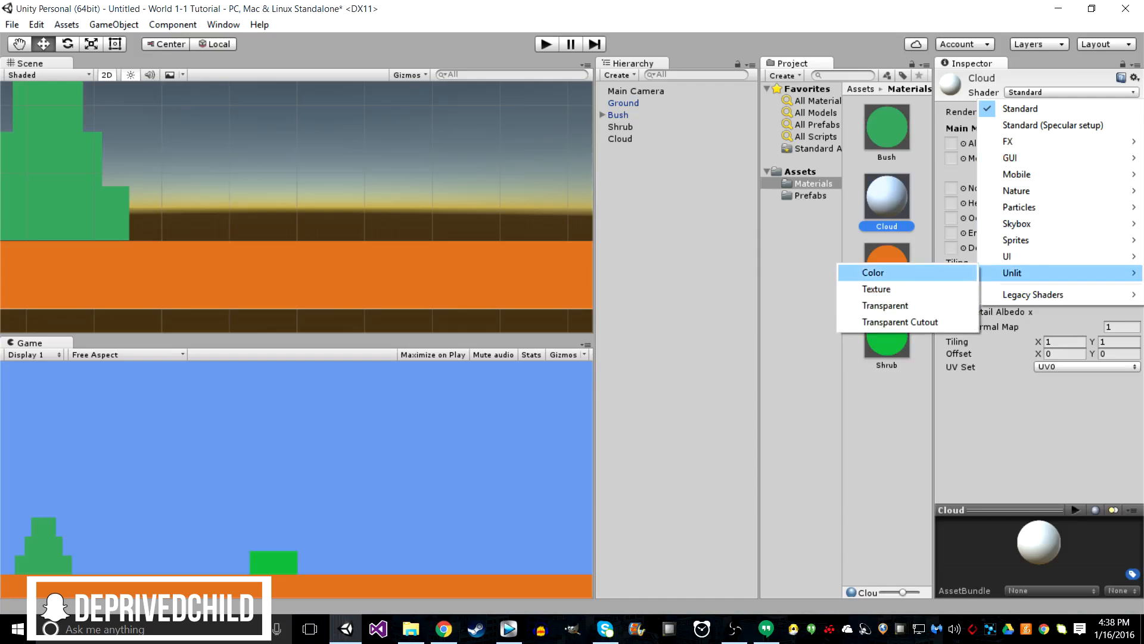
left_click(873, 272)
left_click(1109, 112)
key("Escape")
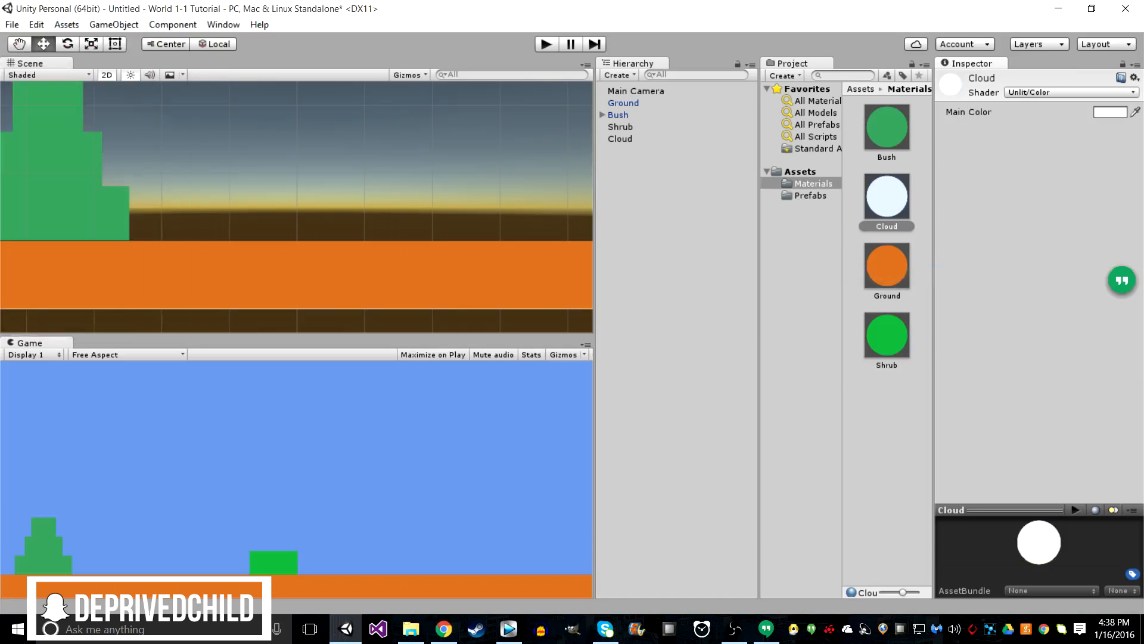
left_click(887, 196)
left_click_drag(887, 196, 621, 139)
left_click(621, 139)
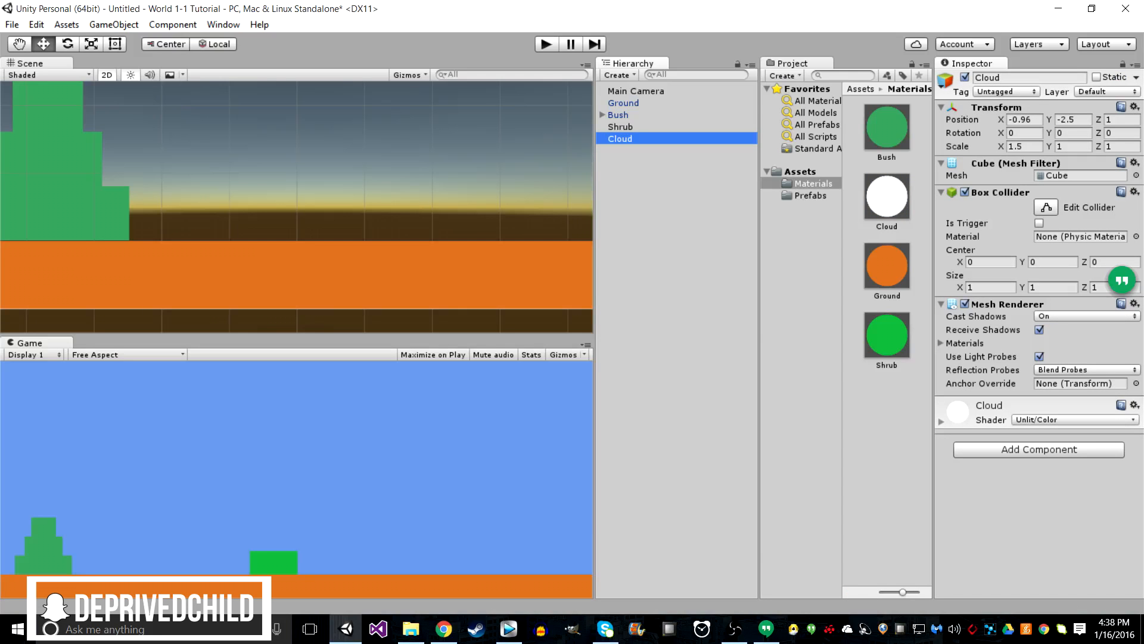
Step: Move the Cloud up into the sky above the Bush, to about X -9.34 and Y 4.35
double_click(621, 139)
left_click_drag(296, 150, 296, 201)
scroll(296, 201, "down", 10)
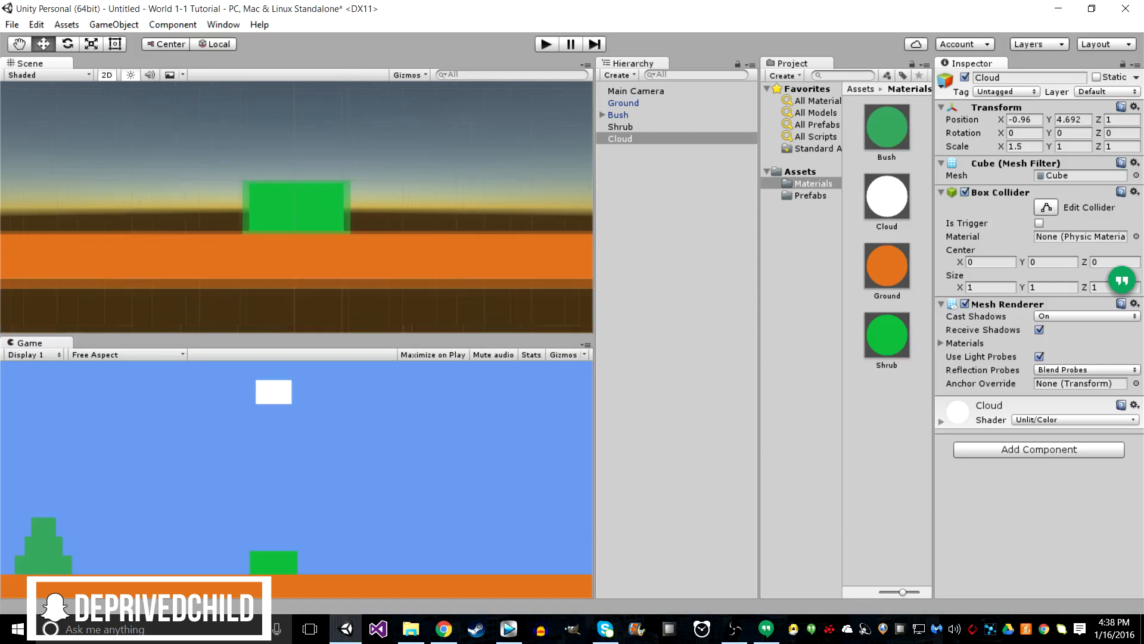
scroll(296, 201, "down", 4)
middle_click_drag(296, 119, 350, 298)
middle_click_drag(349, 143, 522, 273)
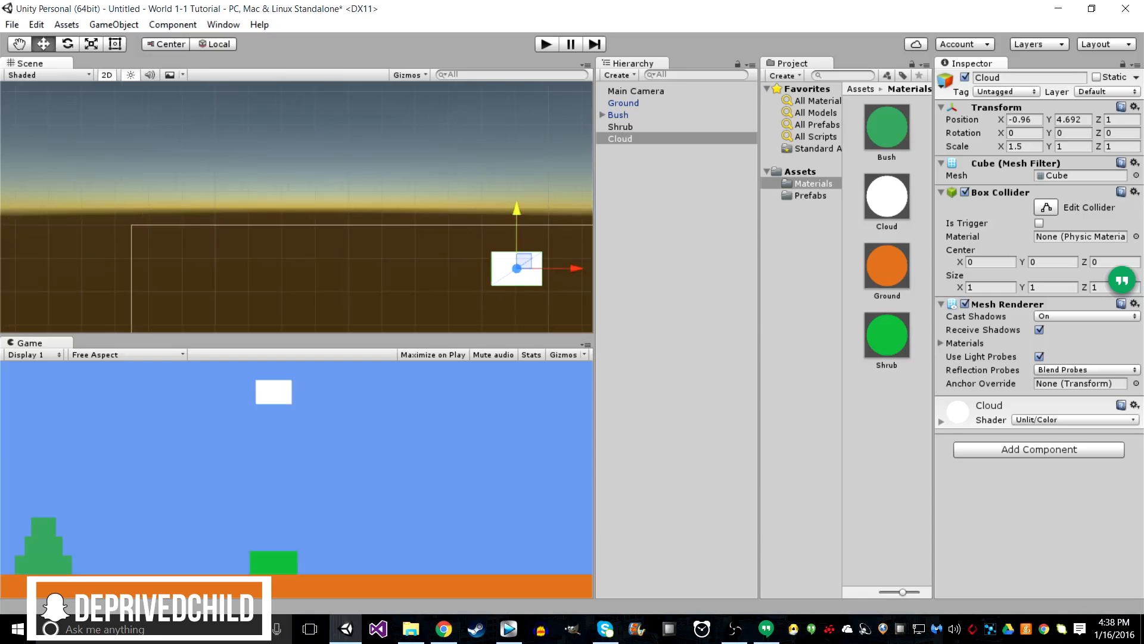
left_click_drag(566, 268, 504, 268)
left_click_drag(358, 269, 258, 270)
left_click_drag(238, 213, 237, 221)
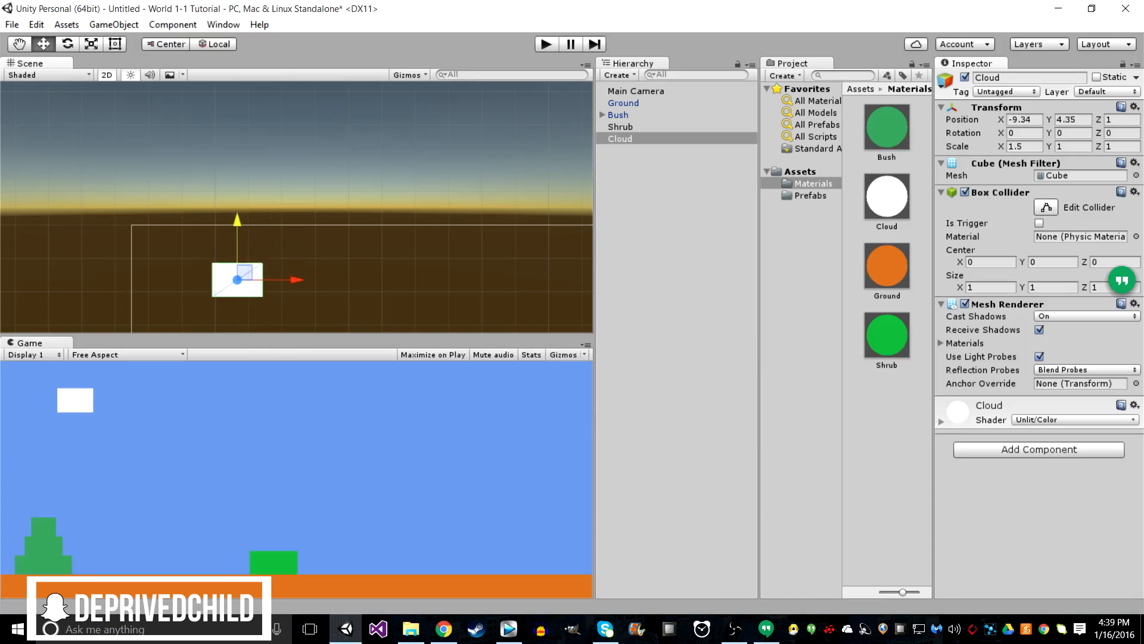
Step: Save the Shrub and the Cloud as prefabs in the Prefabs folder
left_click(810, 196)
left_click_drag(621, 127, 887, 351)
left_click(620, 138)
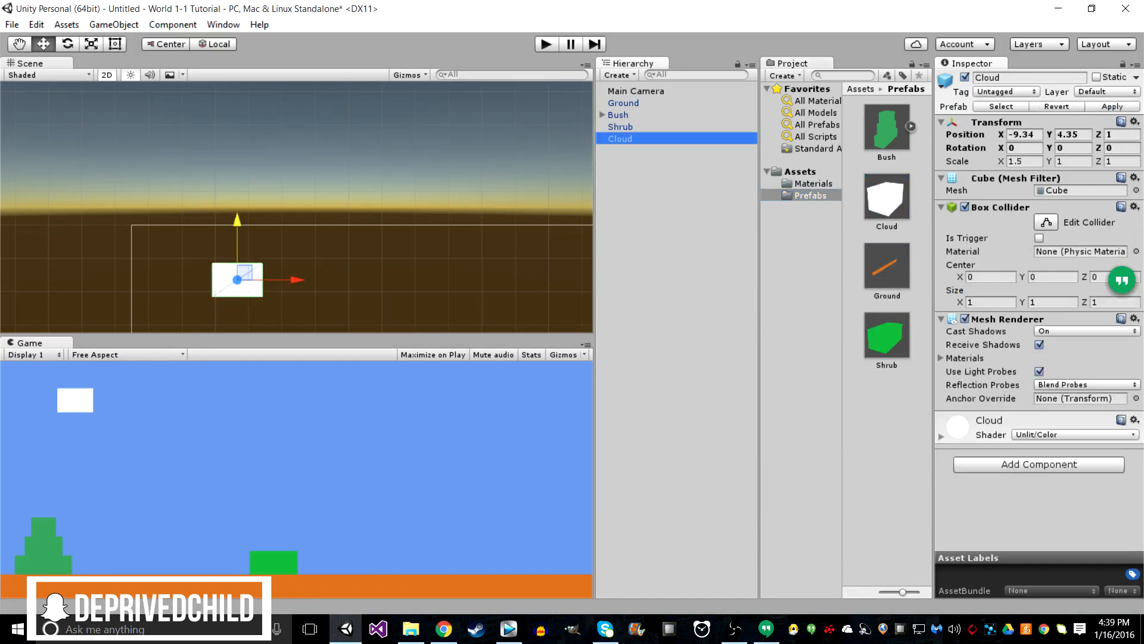
Step: Duplicate the Cloud and place the copy between the Bush and the Shrub in the sky, at about X -3.93 and Y 3.06
key("ctrl+d")
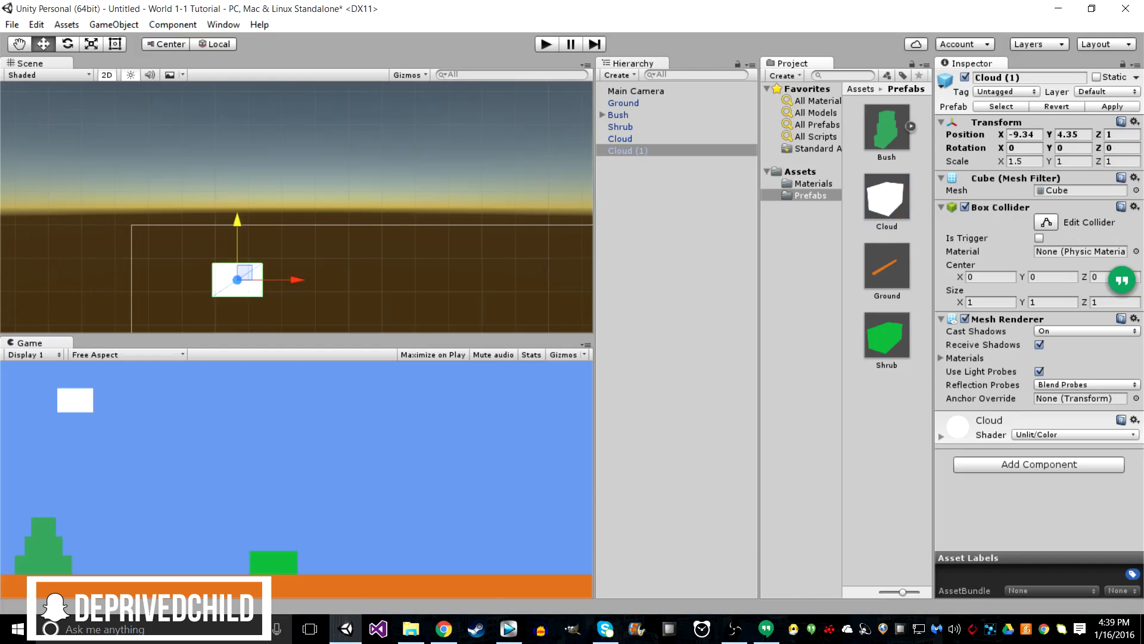
scroll(297, 207, "down", 2)
middle_click_drag(298, 238, 291, 113)
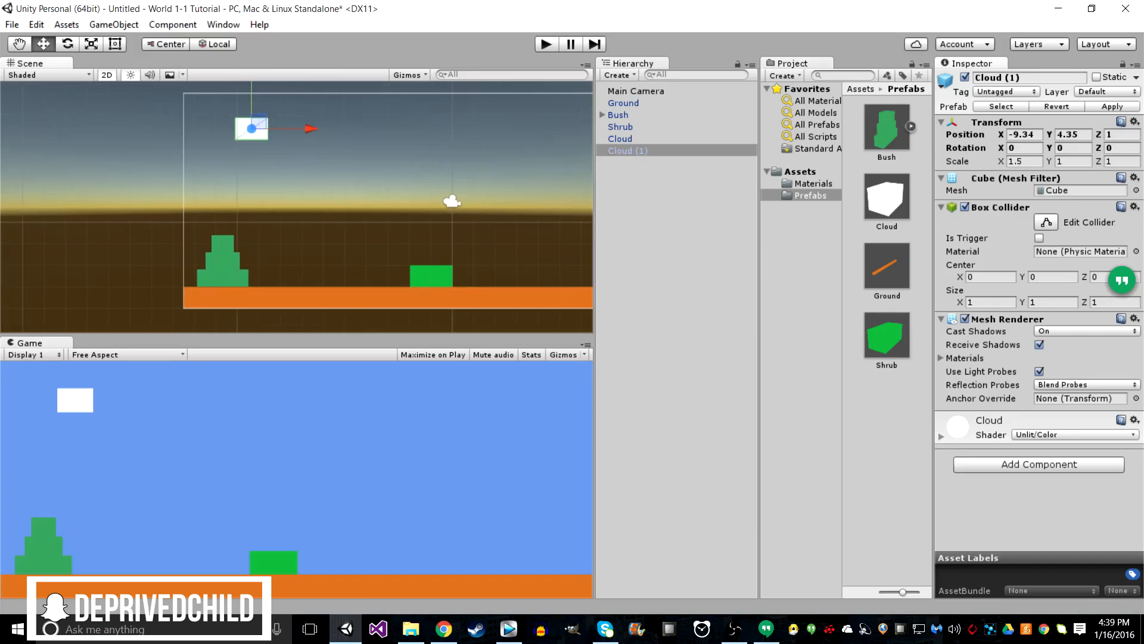
left_click_drag(251, 98, 252, 146)
left_click_drag(309, 176, 481, 176)
left_click_drag(423, 116, 424, 84)
left_click_drag(471, 142, 415, 142)
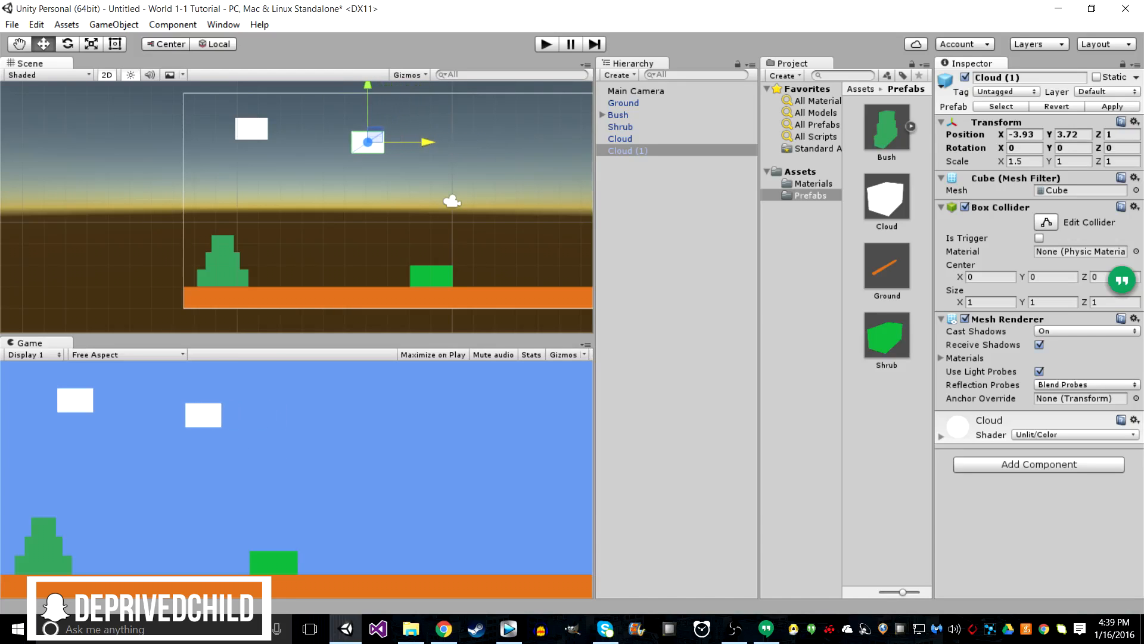
left_click_drag(367, 107, 368, 122)
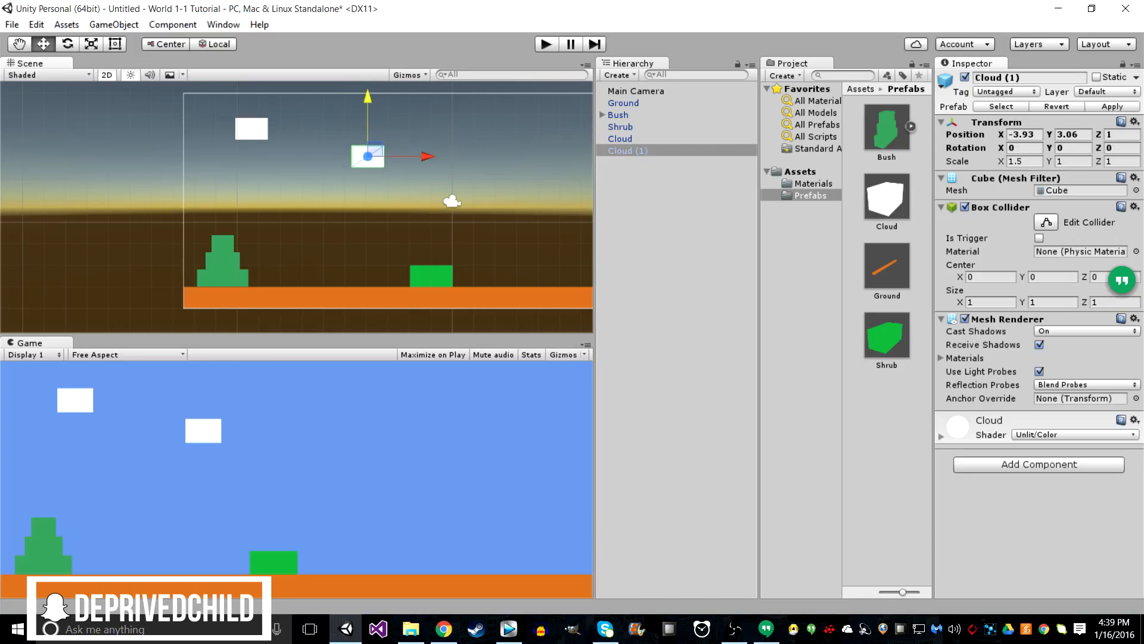
left_click(620, 139, "ctrl")
left_click(620, 127, "ctrl")
left_click(619, 115, "ctrl")
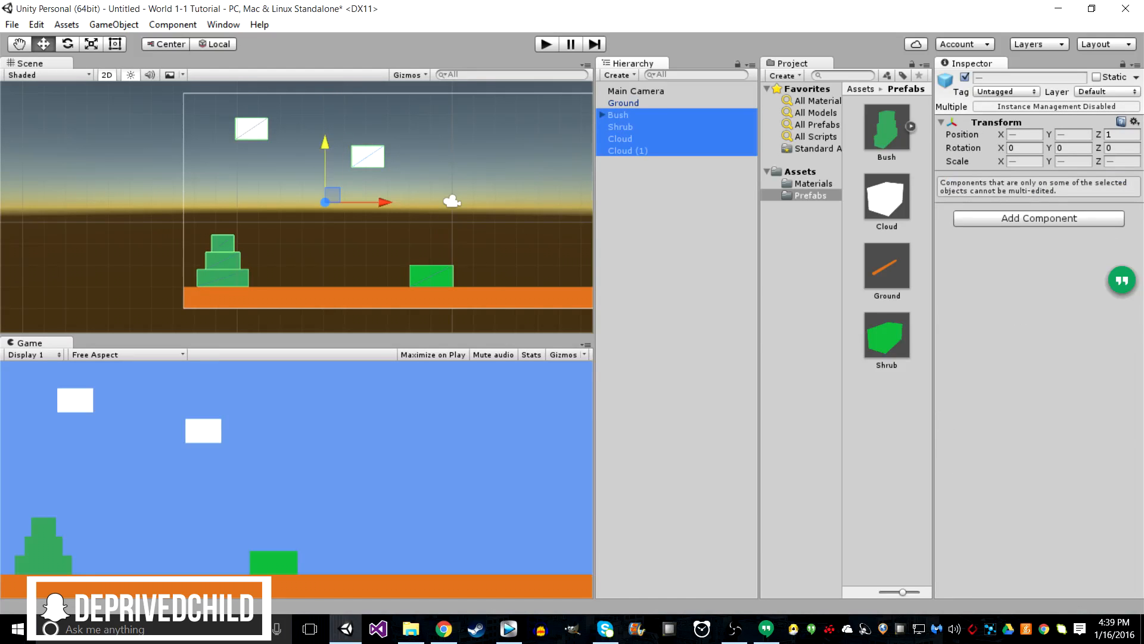
left_click(677, 250)
Step: Remove the Box Collider component from all three cubes inside the Bush prefab
left_click(887, 127)
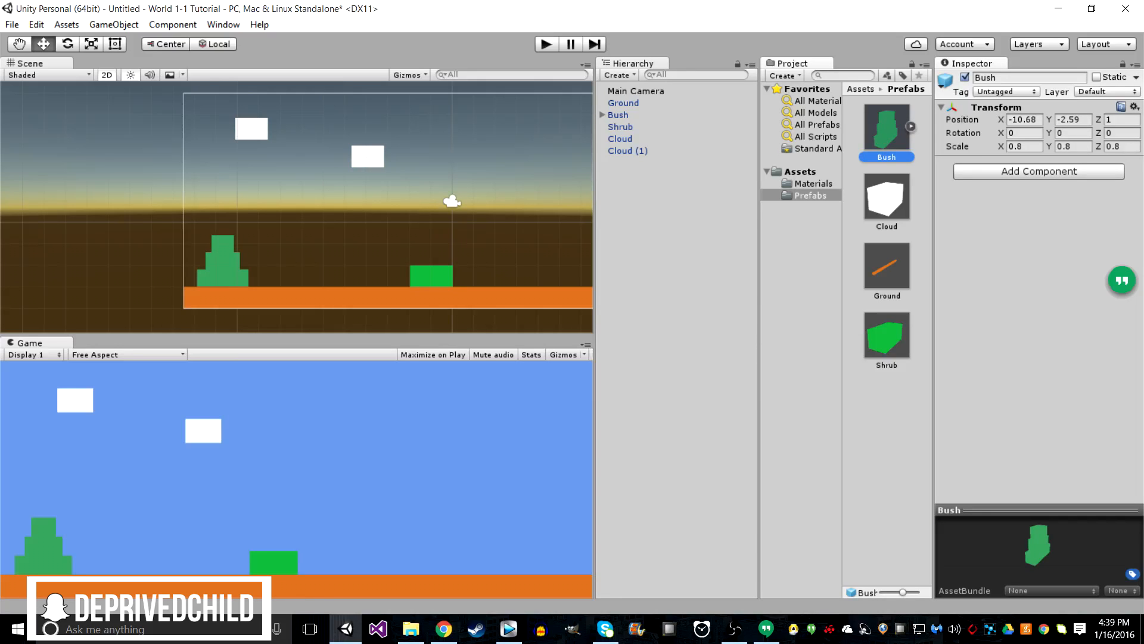
left_click(911, 126)
left_click(887, 197)
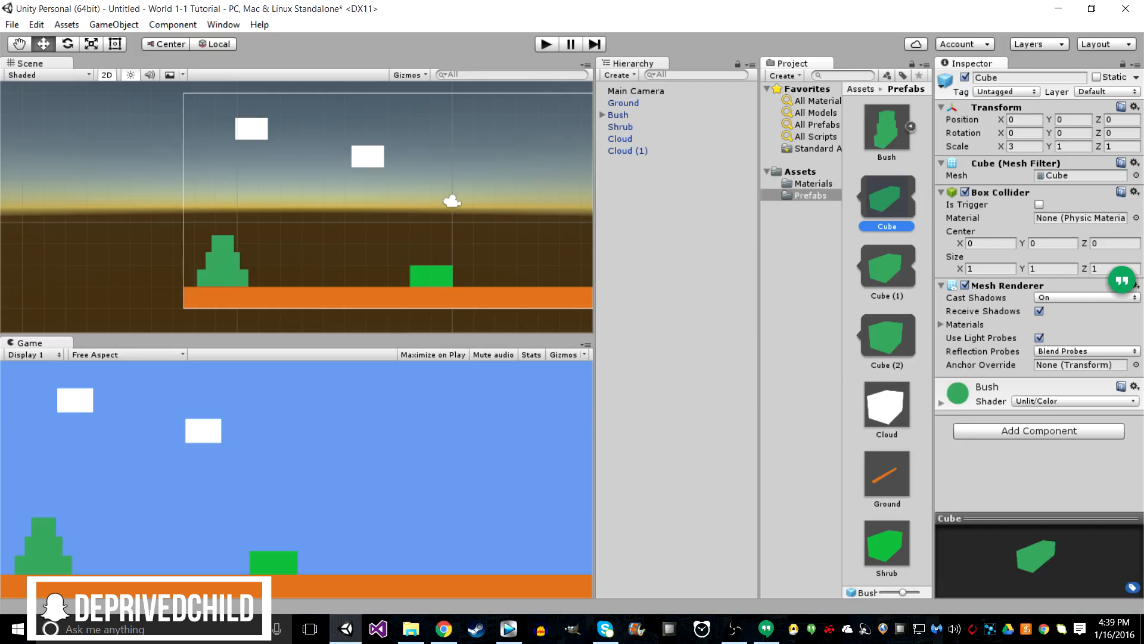
left_click(886, 267, "ctrl")
left_click(887, 337, "ctrl")
left_click(1135, 191)
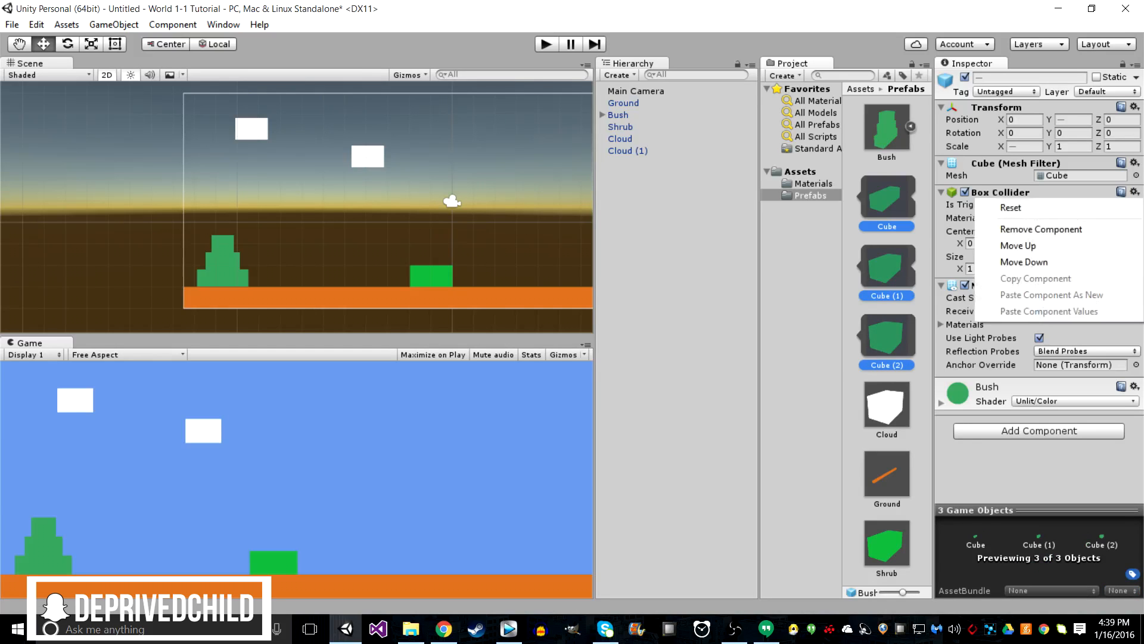
left_click(1047, 227)
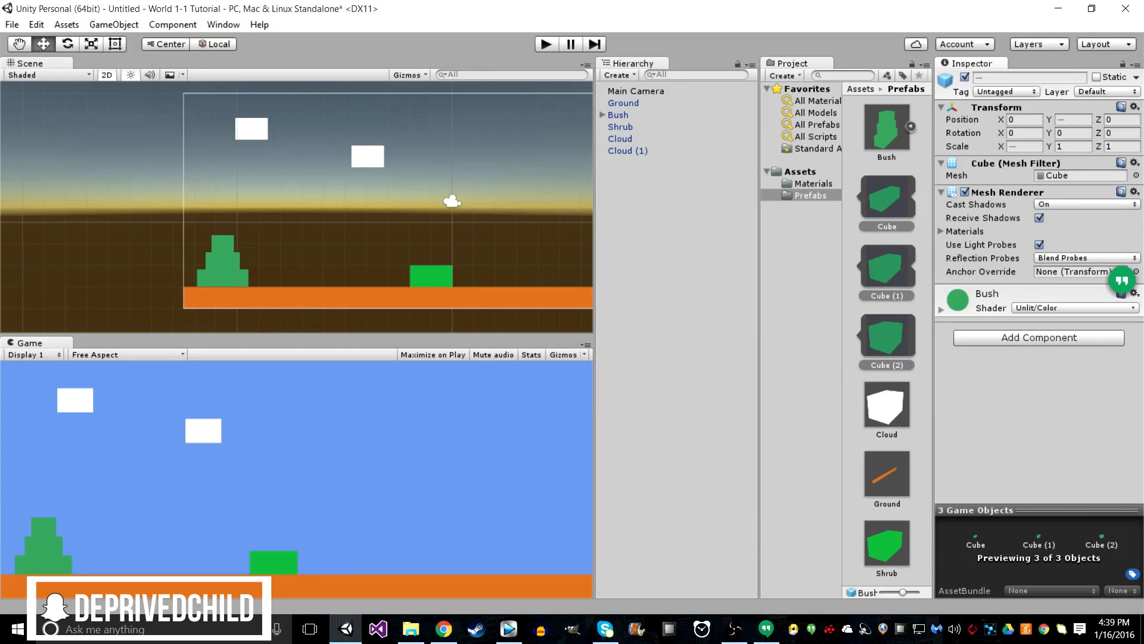
Step: Remove the Box Collider component from the Cloud prefab
left_click(887, 406)
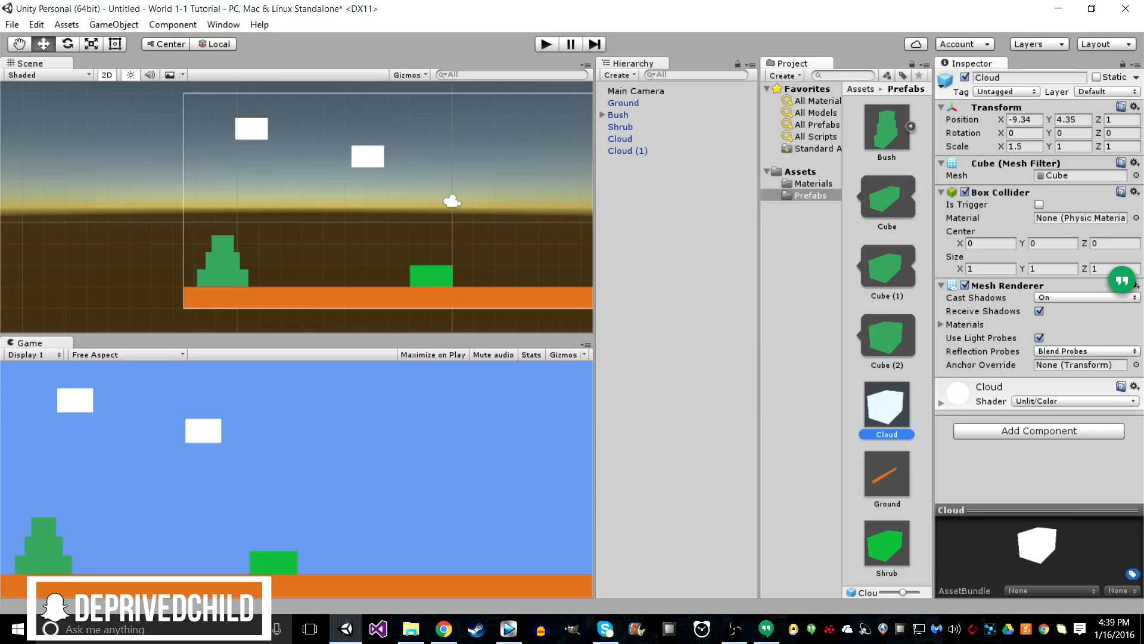
left_click(1134, 192)
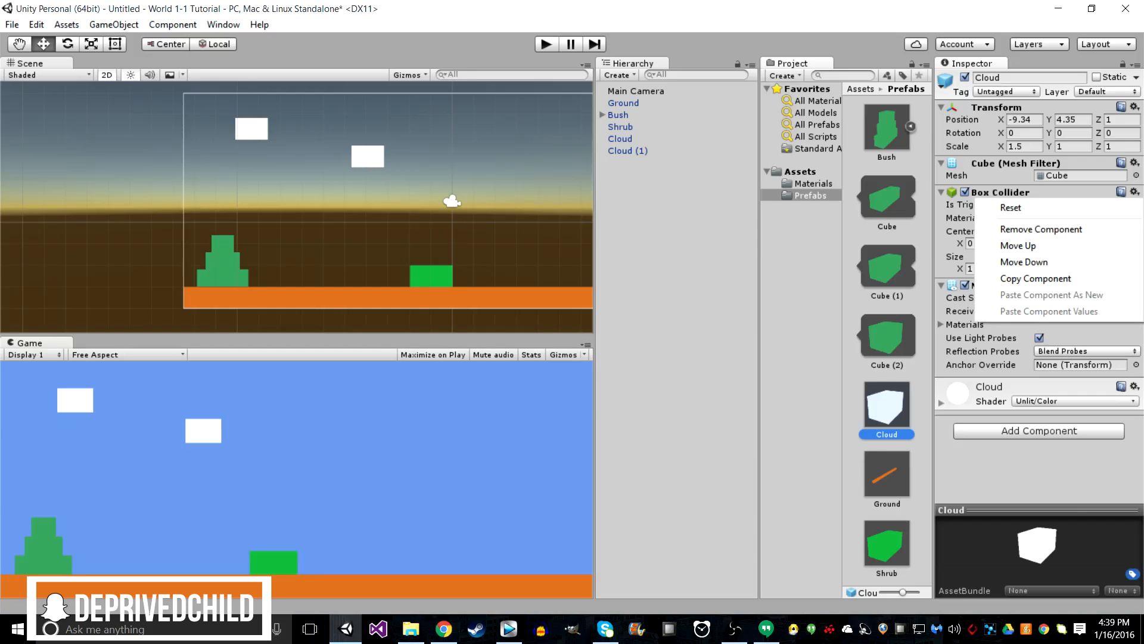
left_click(1061, 192)
left_click(1134, 191)
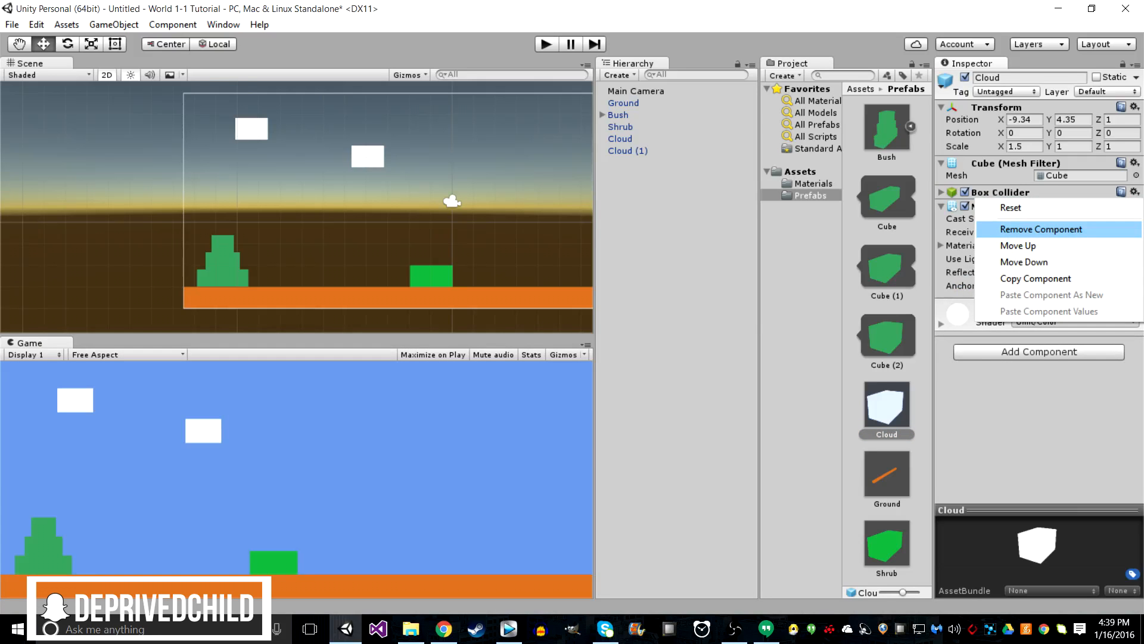
left_click(1013, 228)
Step: Check the Ground prefab's components, and remove the Box Collider component from the Shrub prefab
left_click(887, 474)
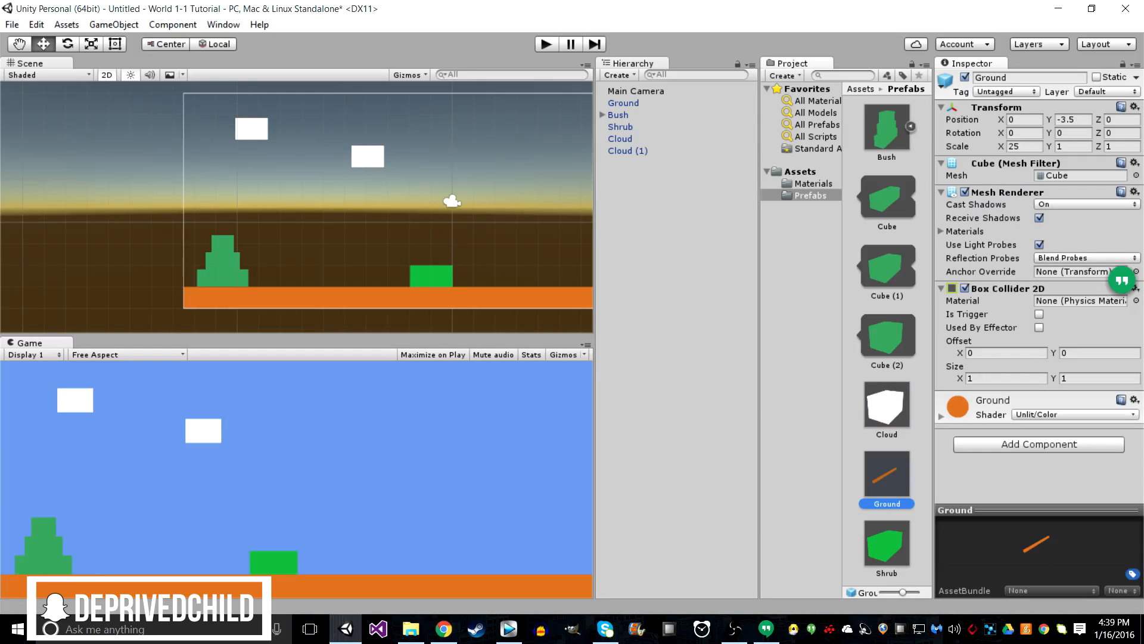
left_click(887, 544)
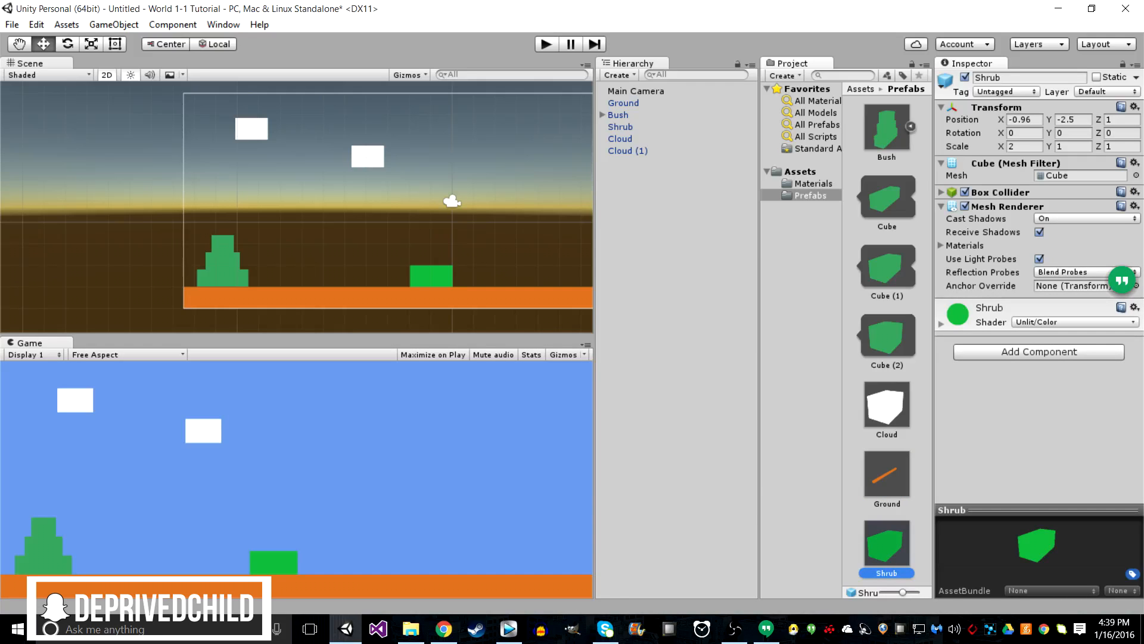
left_click(1001, 193)
left_click(1134, 192)
left_click(1091, 230)
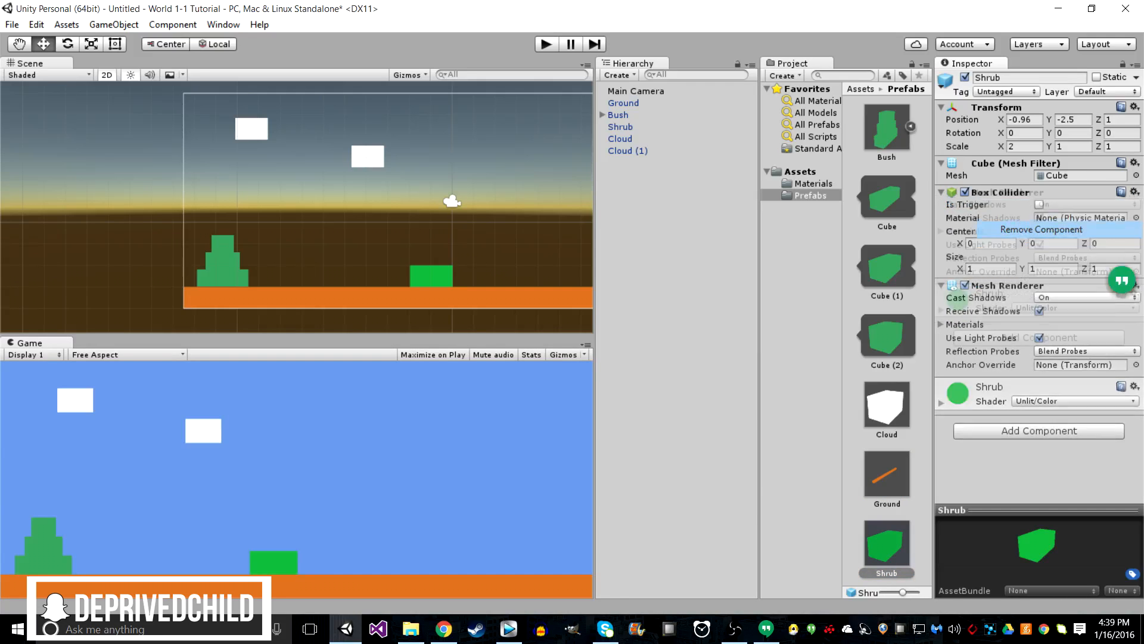
Step: Examine the components of the Ground, Bush and both Cloud objects in the scene for remaining colliders
left_click(628, 150)
left_click(620, 138)
left_click(618, 115)
left_click(621, 139)
left_click(628, 151)
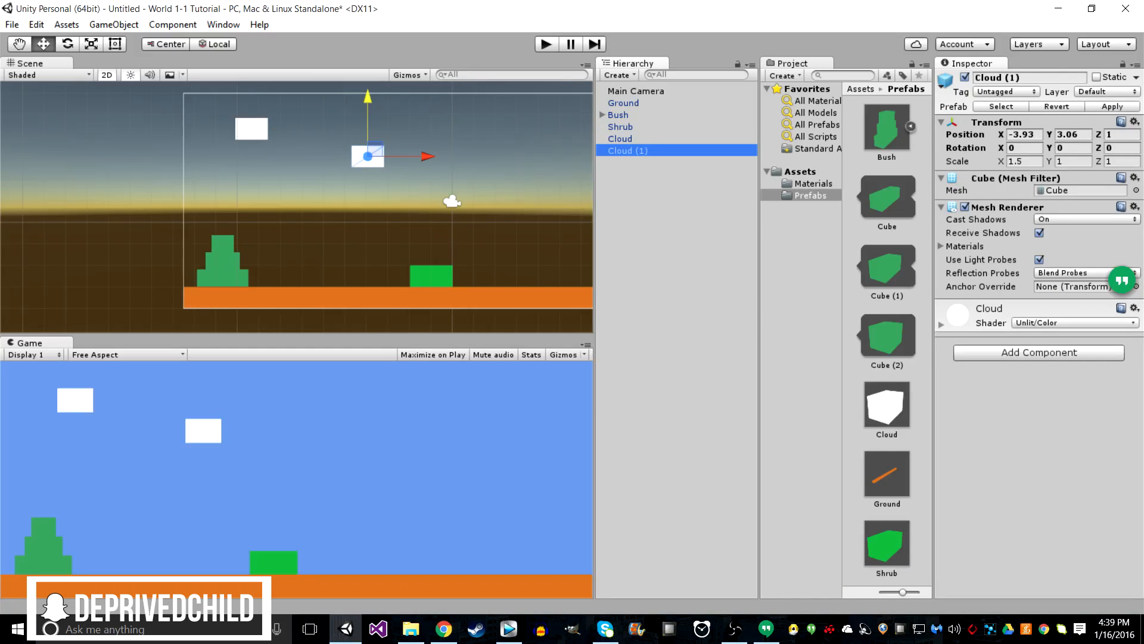
left_click(620, 139)
left_click(619, 116)
left_click(623, 104)
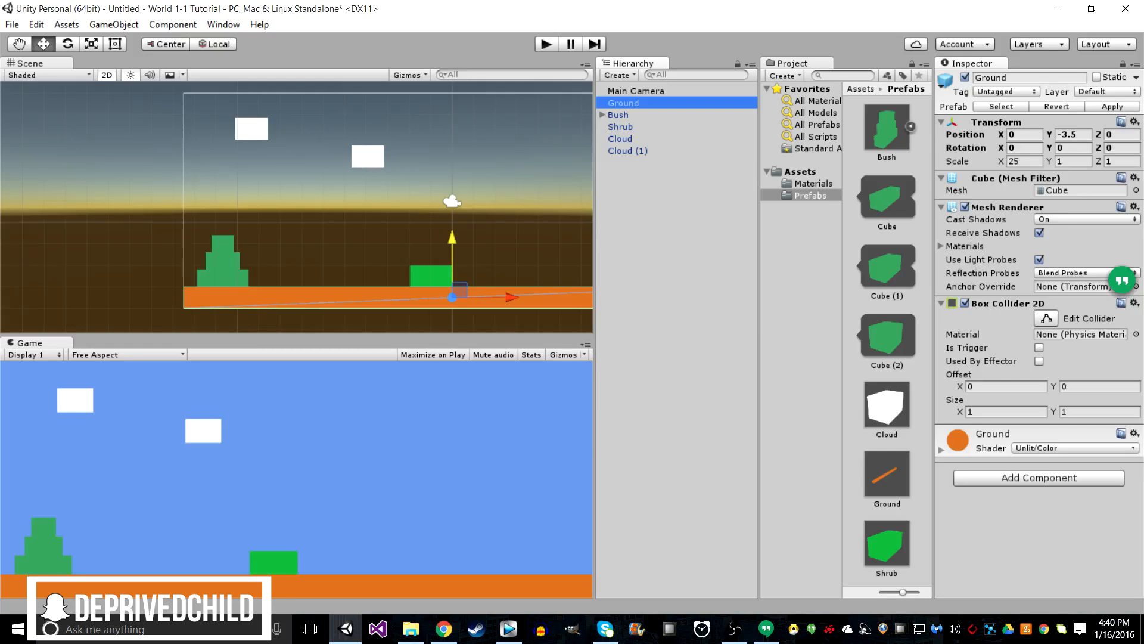
left_click(621, 139)
left_click(627, 151)
left_click(620, 139)
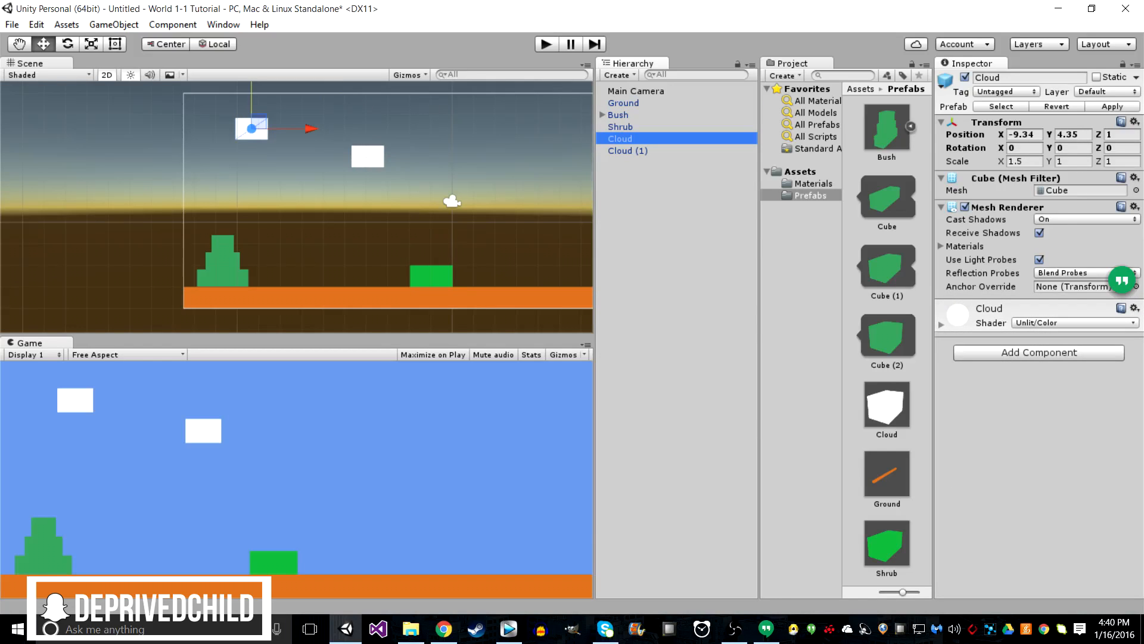
left_click(911, 127)
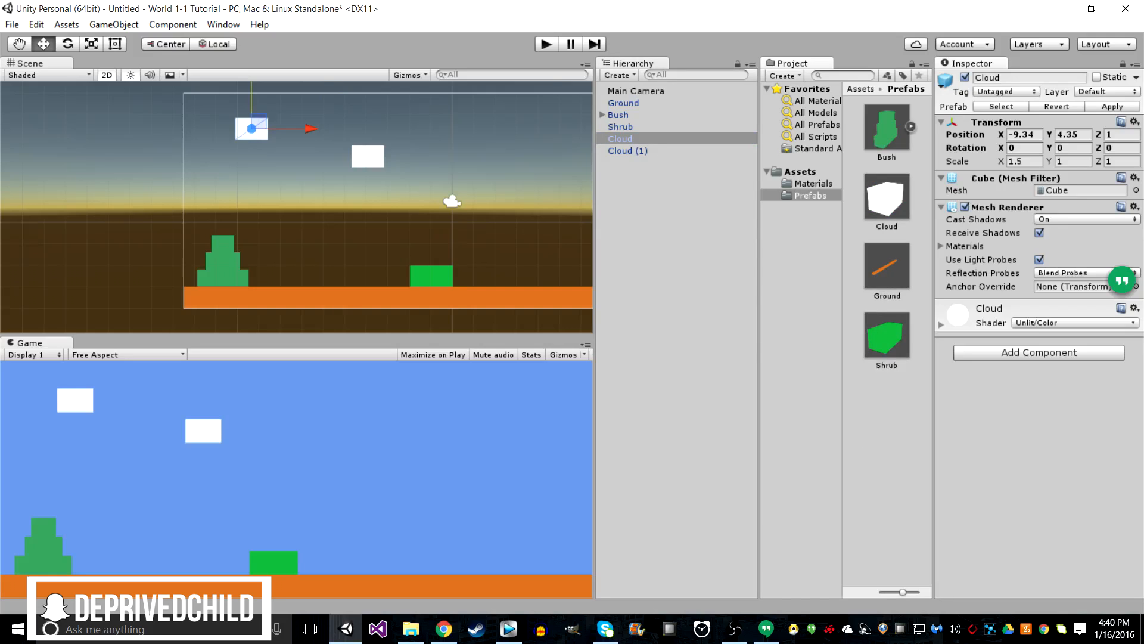
left_click(911, 126)
left_click(910, 126)
Step: Expand the Bush in the scene and examine its child cubes and the Shrub for remaining Box Collider components
left_click(623, 103)
left_click(618, 115)
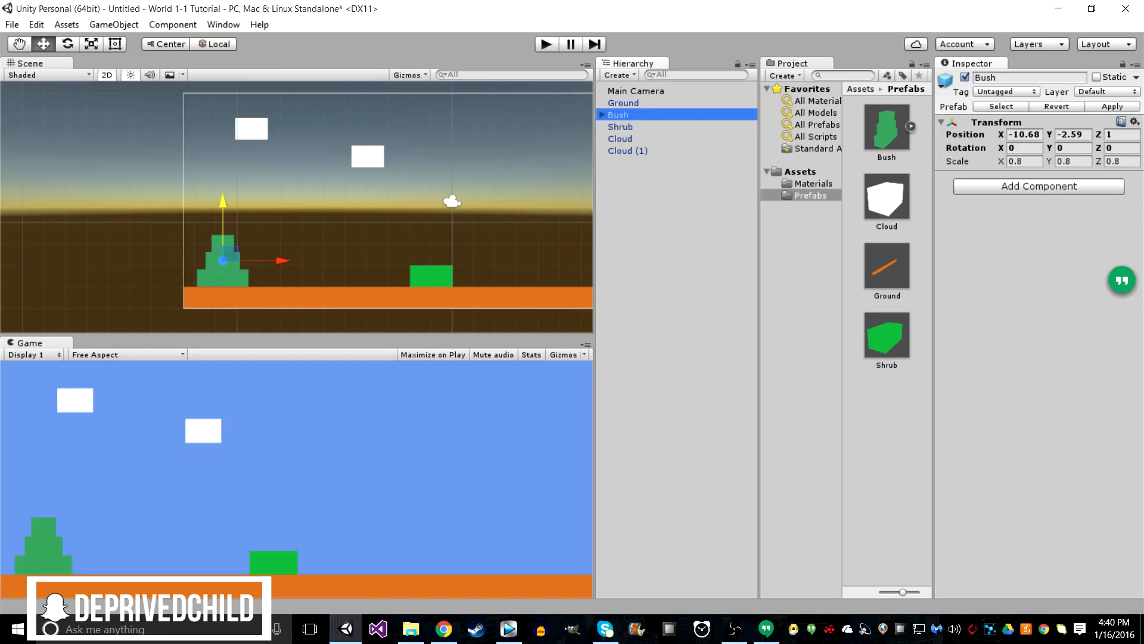
left_click(603, 115)
left_click(637, 139)
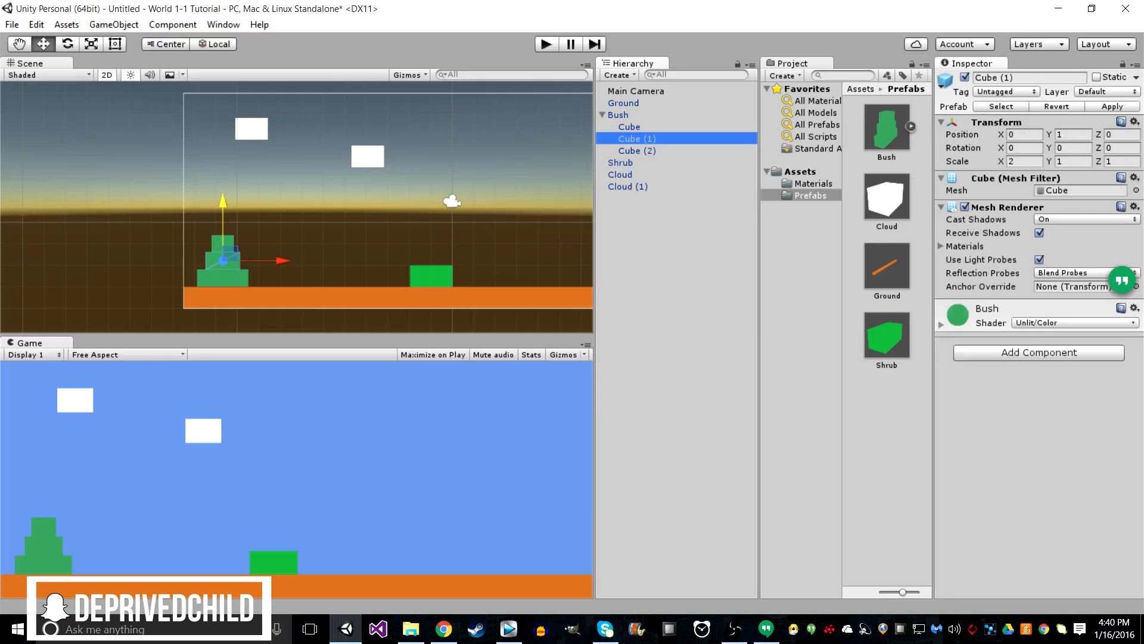
key("Down")
key("Down")
key("Down")
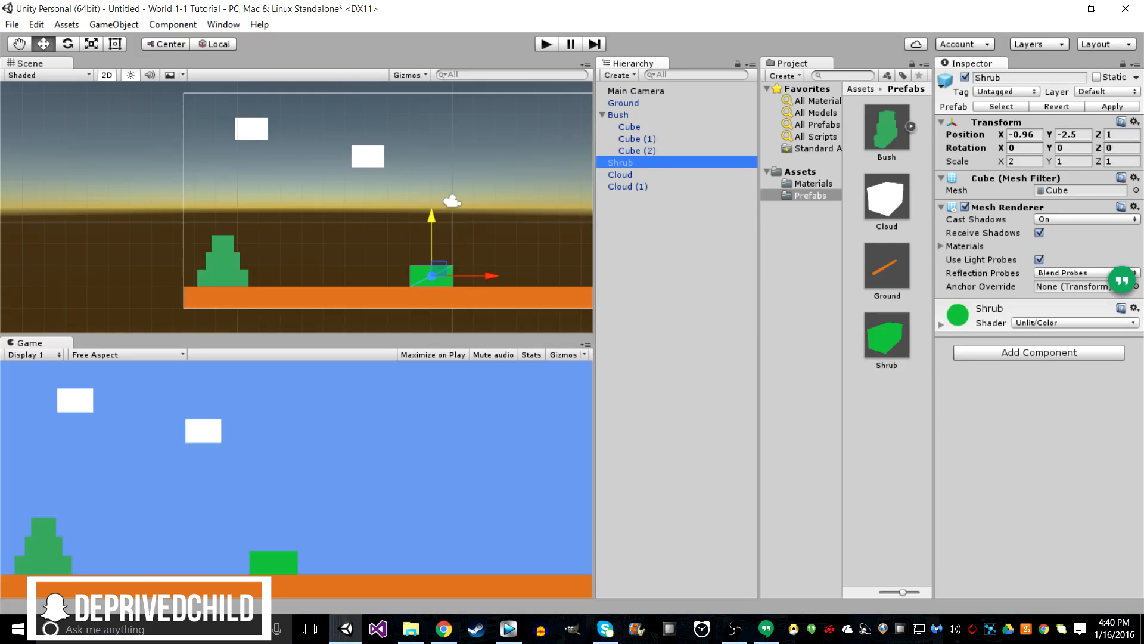
left_click(637, 151)
left_click(887, 128)
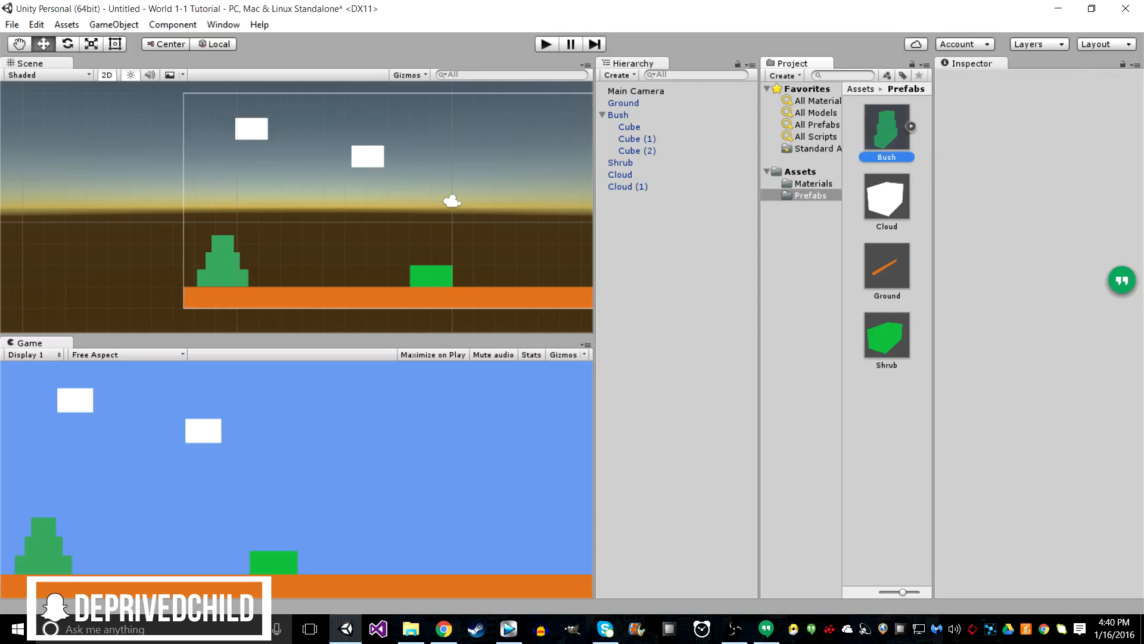
left_click(887, 197)
left_click(637, 139)
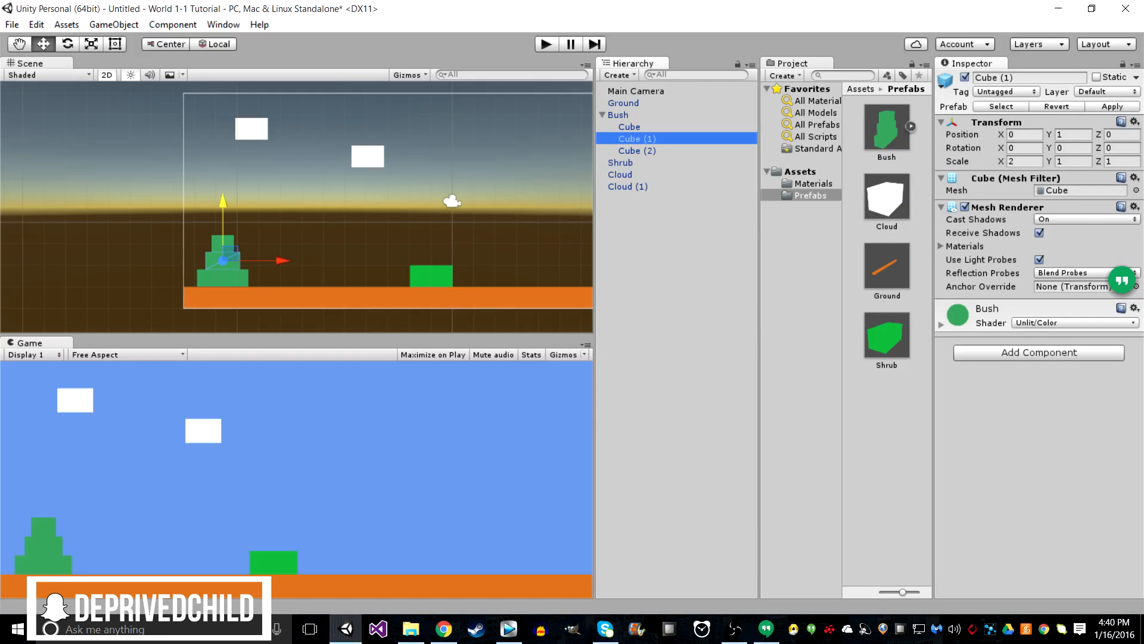
left_click(621, 162)
key("F2")
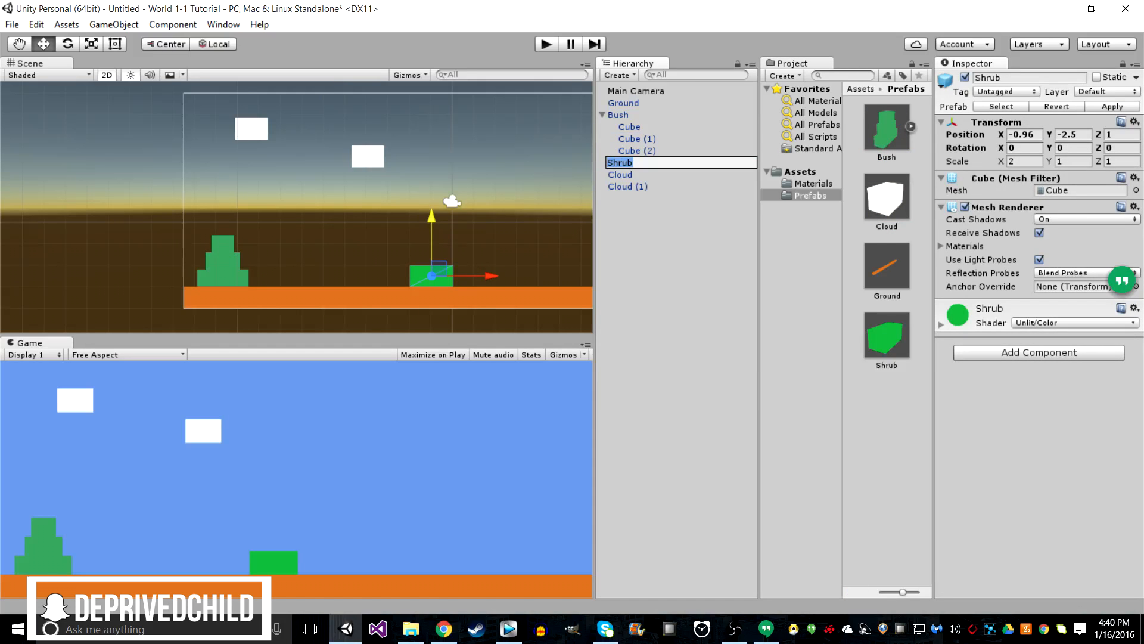
Step: Inspect the Bush prefab and its three child cubes in the scene for collider components
left_click(887, 128)
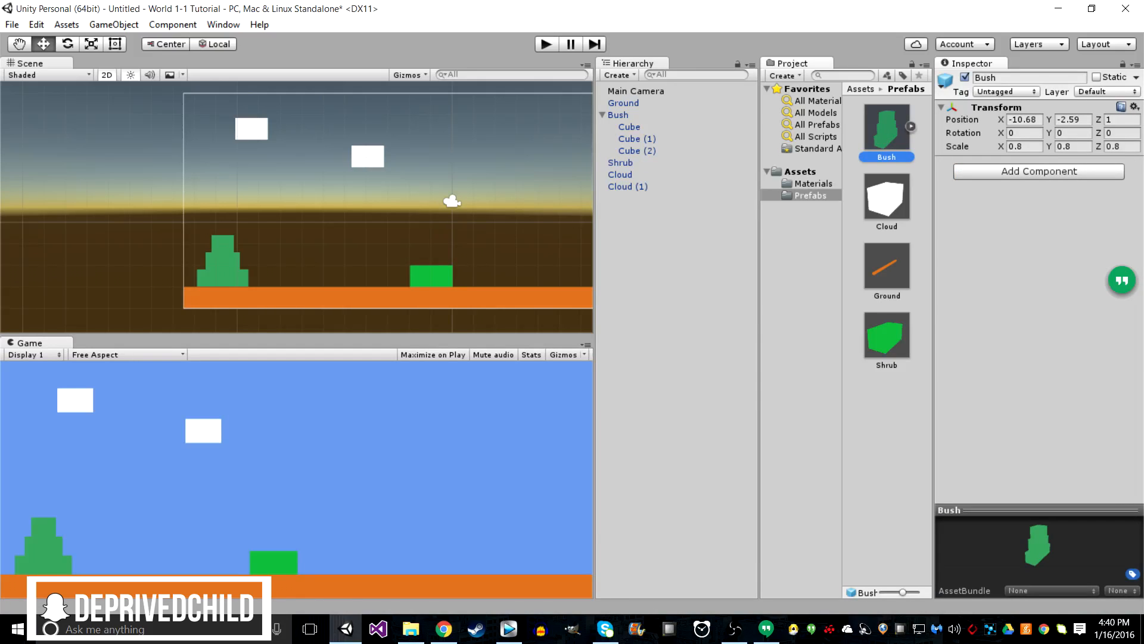
left_click(629, 127)
left_click(637, 139)
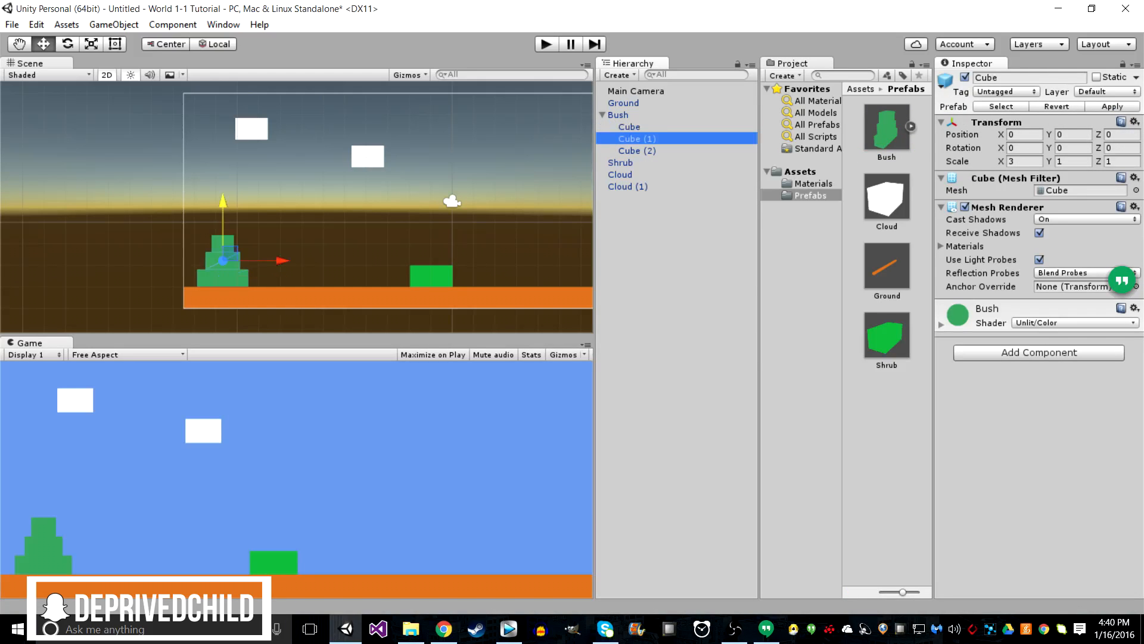
left_click(637, 151)
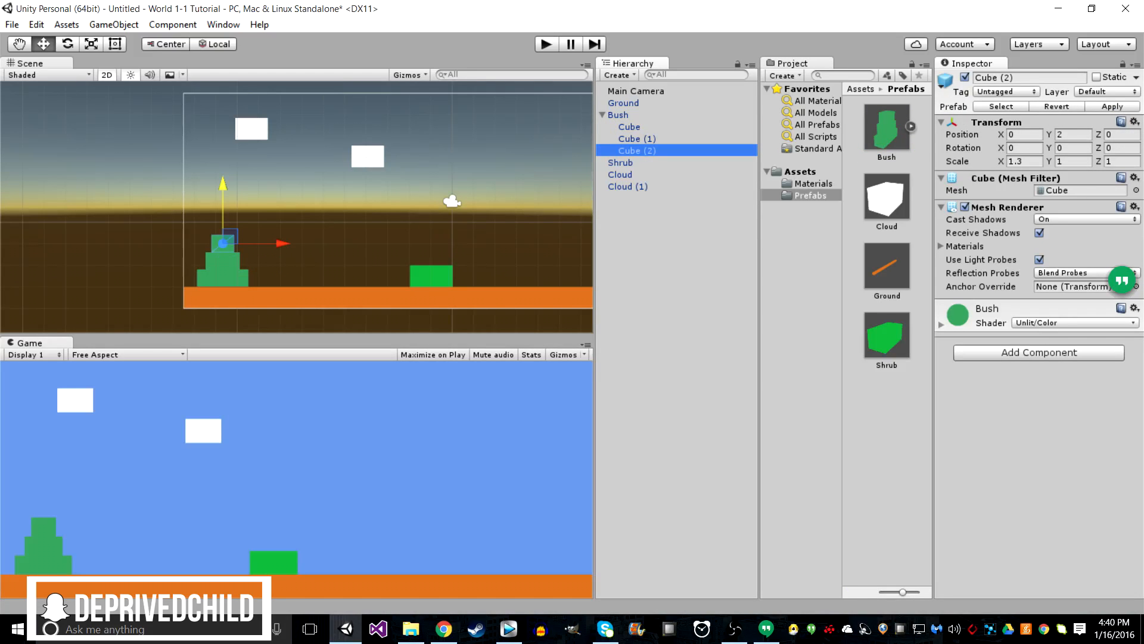
left_click(618, 115)
left_click(630, 127)
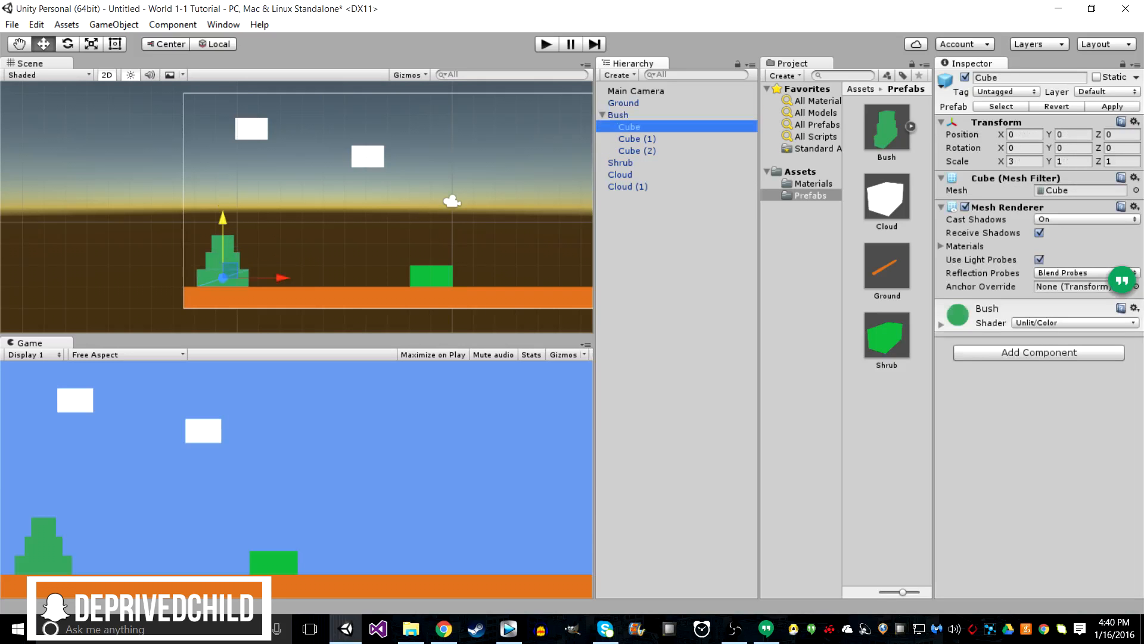
Step: Try adding a Box Collider 2D to the Bush's base cube, and remove that component again
left_click(1039, 353)
left_click(1002, 425)
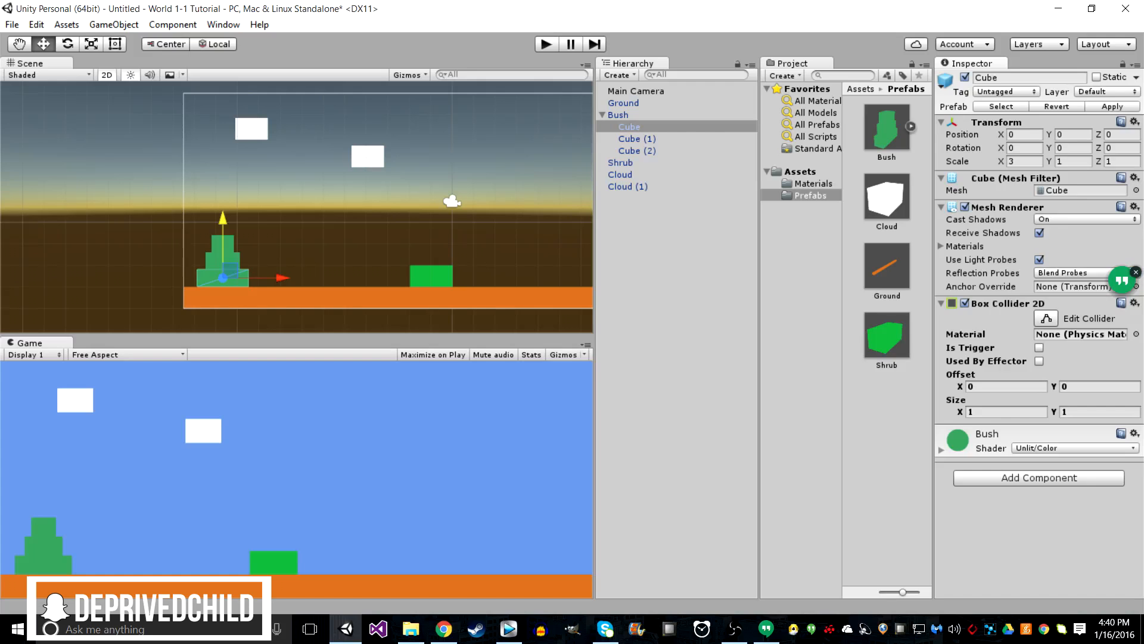
left_click(1134, 303)
left_click(1041, 341)
Step: Recheck each of the Bush's child cubes for leftover colliders and collapse the Bush's hierarchy
left_click(638, 139)
left_click(637, 151)
left_click(637, 139)
left_click(629, 127)
left_click(637, 139)
left_click(602, 115)
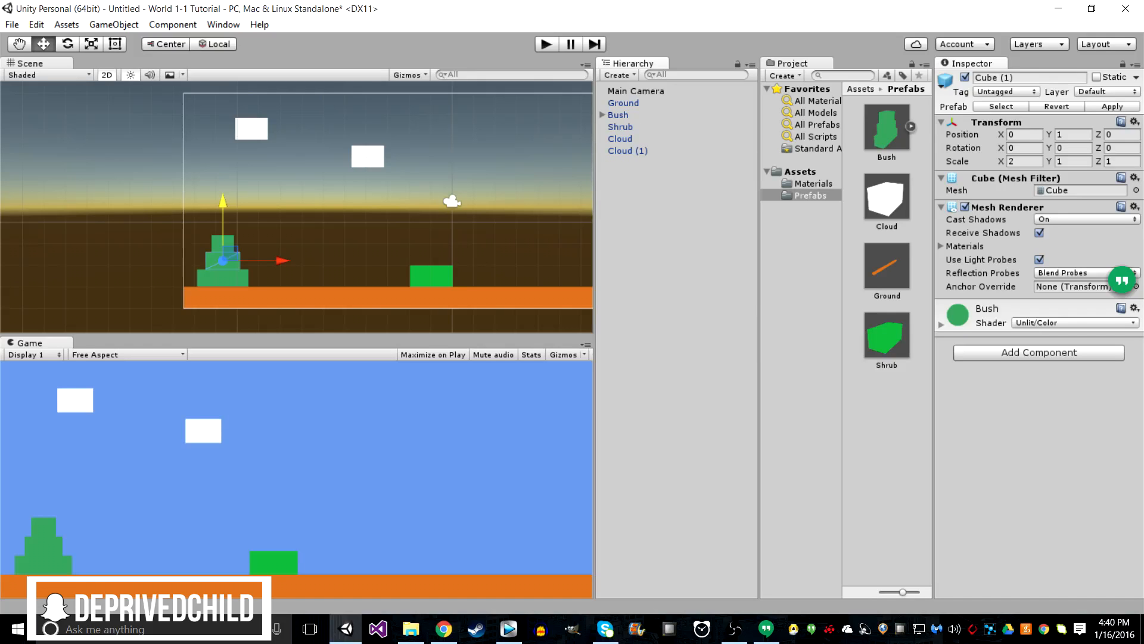
Step: Create an empty game object at the scene's root level and name it Environment
left_click(673, 262)
right_click(665, 182)
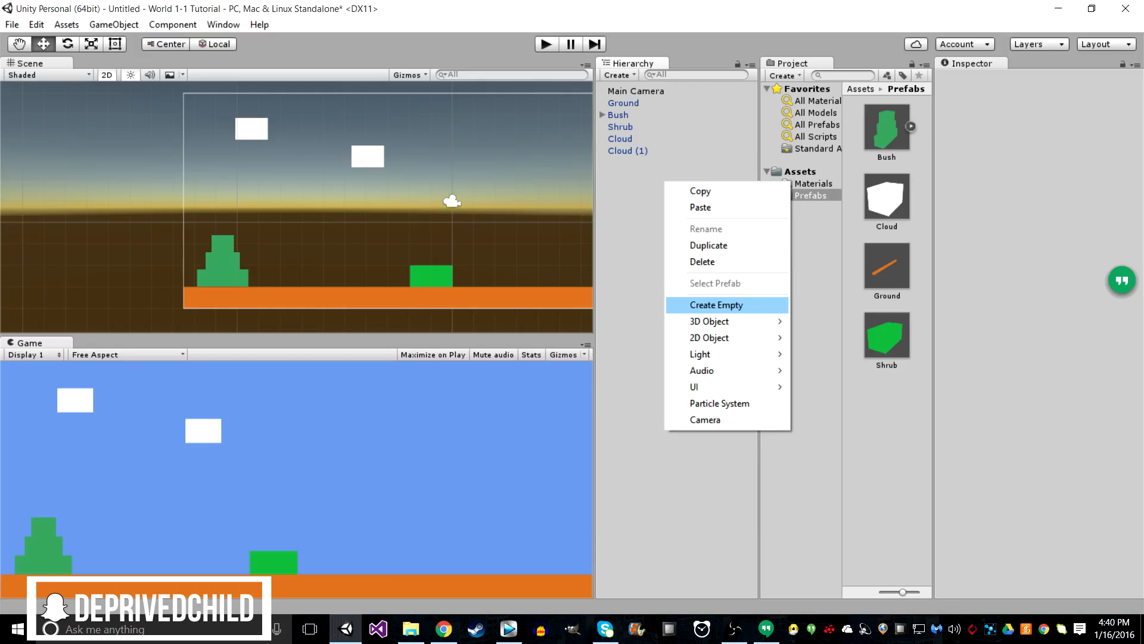
left_click(717, 305)
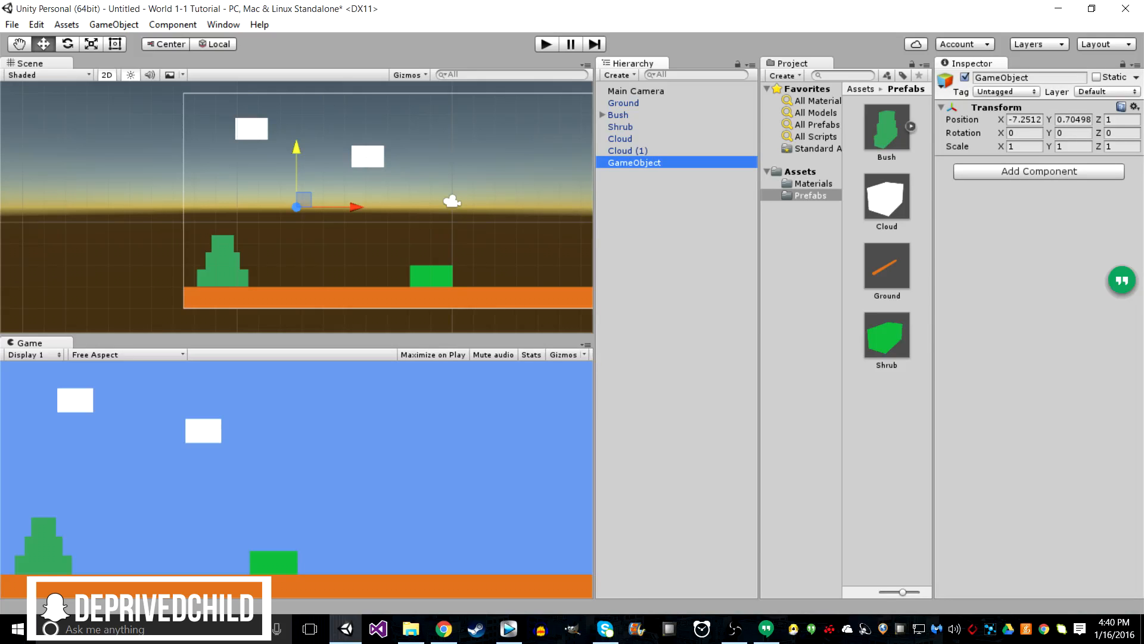
left_click(1023, 77)
key("BackSpace")
type("Environment")
key("Return")
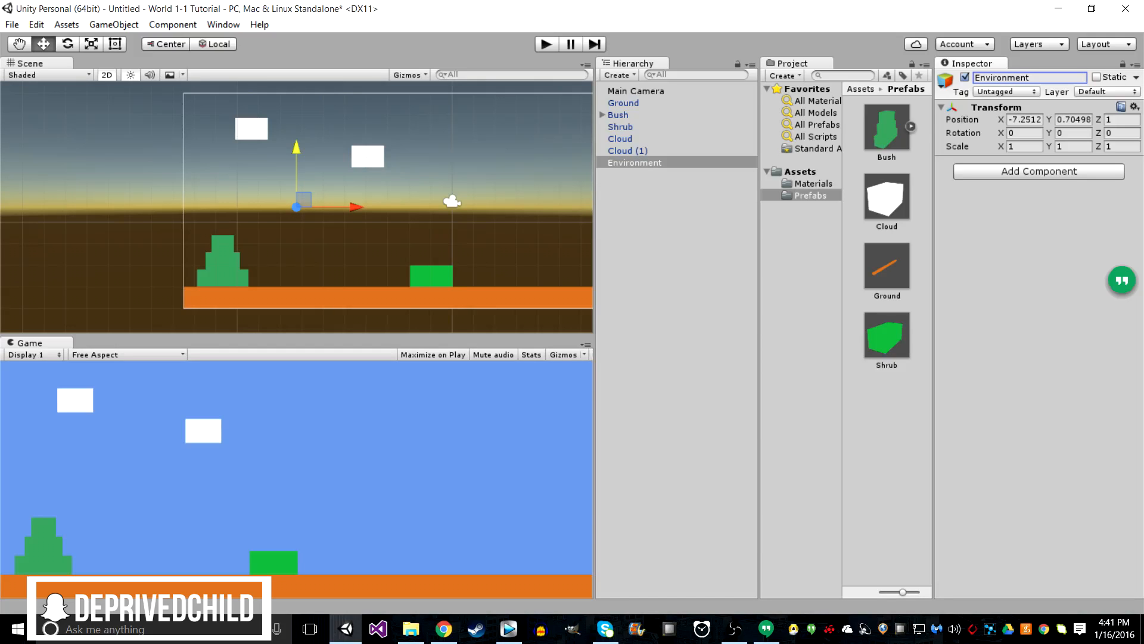
Step: Reset the Environment object's transform so its position is 0, 0, 0
left_click(1135, 106)
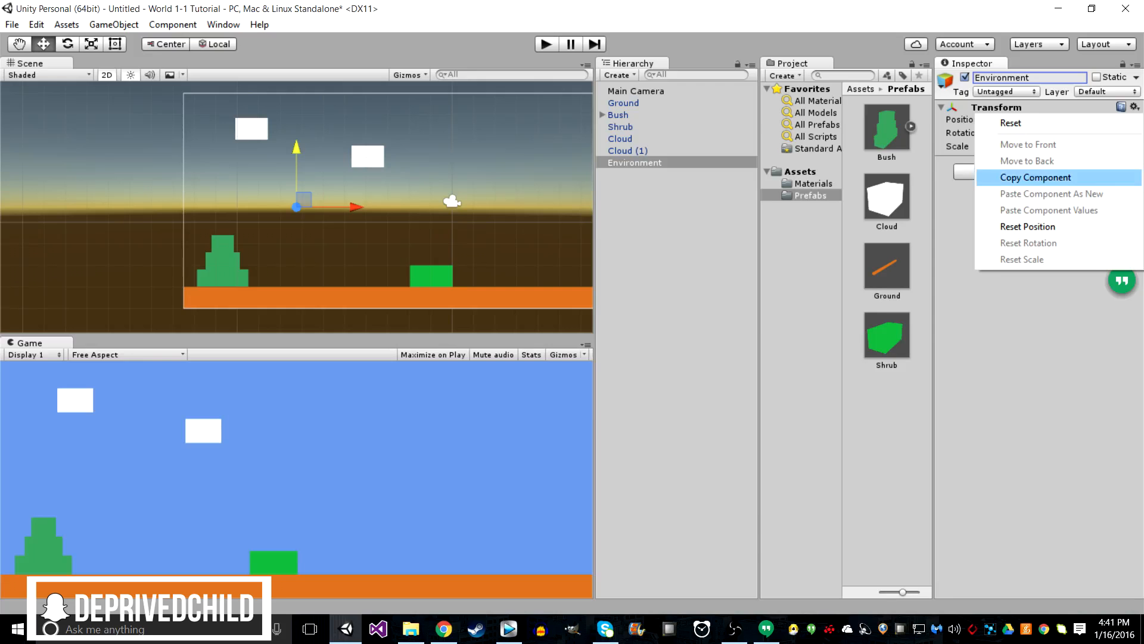
left_click(1013, 120)
left_click(1039, 171)
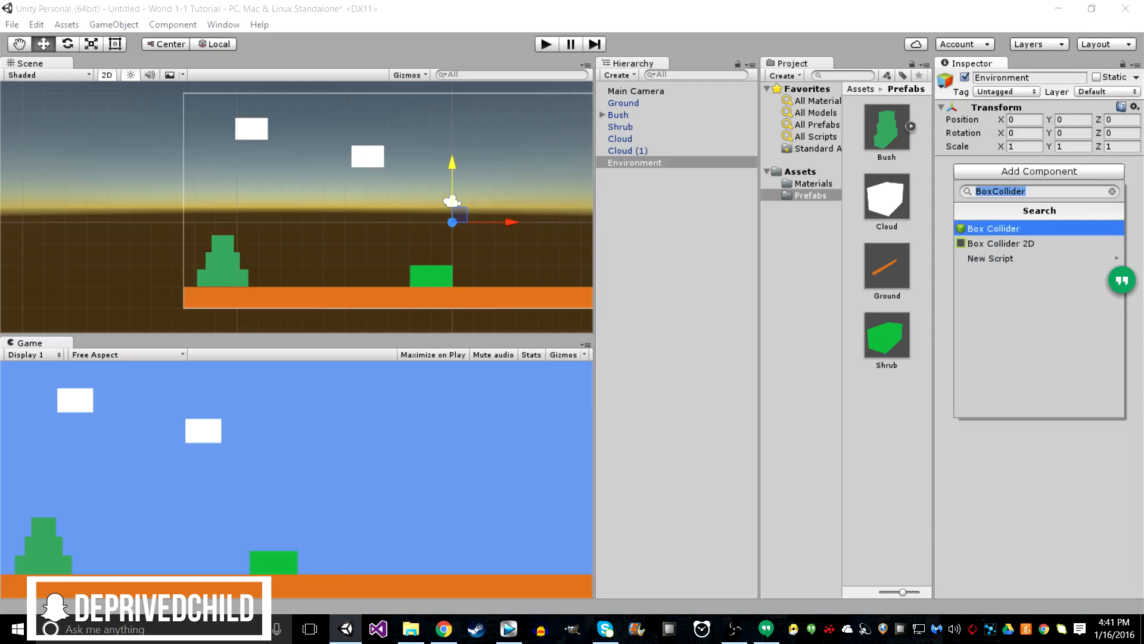
key("BackSpace")
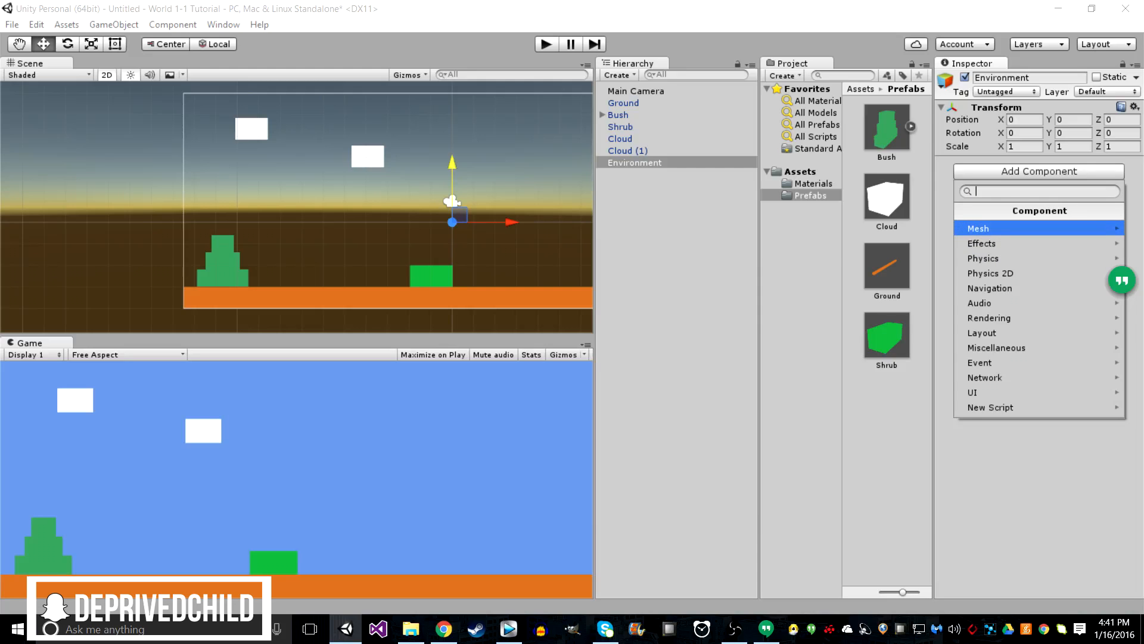
key("Escape")
Step: Parent the Ground, Bush, Shrub and both Cloud objects to the Environment object
left_click(627, 151, "ctrl")
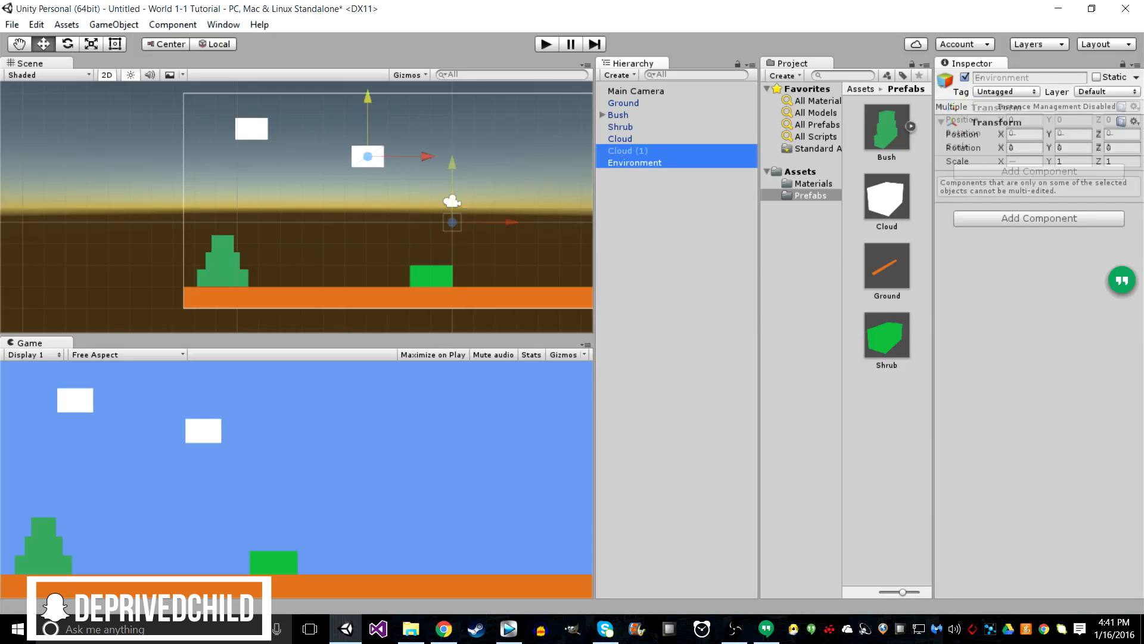
left_click(620, 138, "ctrl")
left_click(668, 239)
left_click(628, 151)
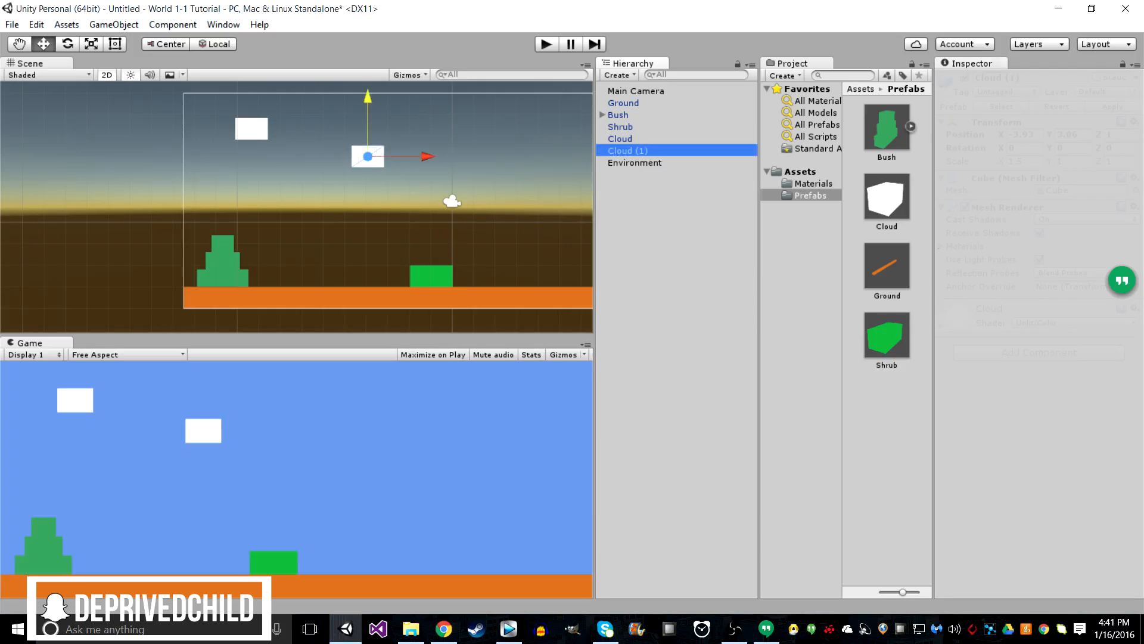
left_click(621, 139, "ctrl")
left_click(620, 127, "ctrl")
left_click(619, 115, "ctrl")
left_click(623, 103, "ctrl")
left_click(668, 239)
left_click(627, 151)
left_click(624, 103, "ctrl")
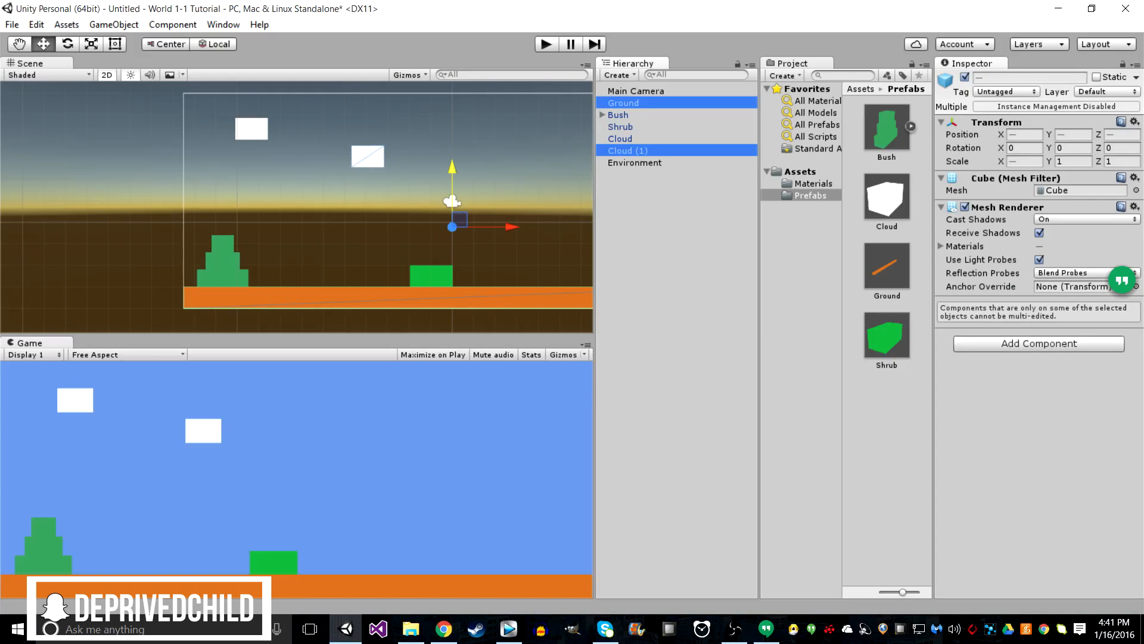
left_click(668, 238)
left_click(627, 150)
left_click(624, 103, "shift")
left_click_drag(624, 139, 635, 162)
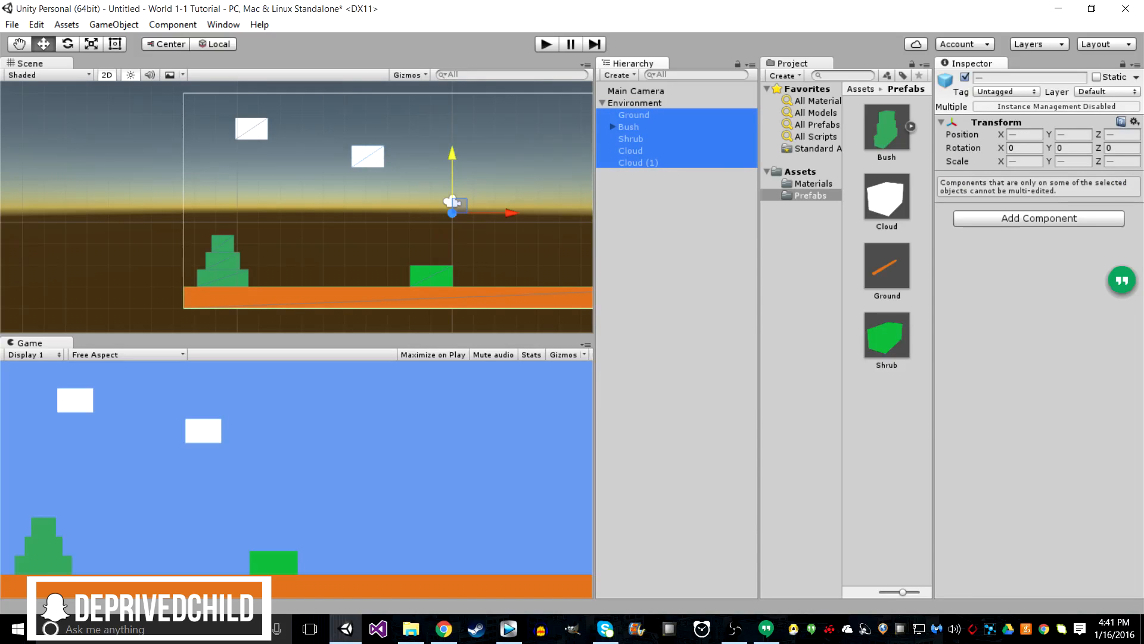
Step: Review the Ground, Shrub and second Cloud grouped under Environment, and collapse the group
left_click(603, 102)
left_click(602, 102)
left_click(633, 114)
left_click(630, 138)
left_click(635, 163)
left_click(602, 103)
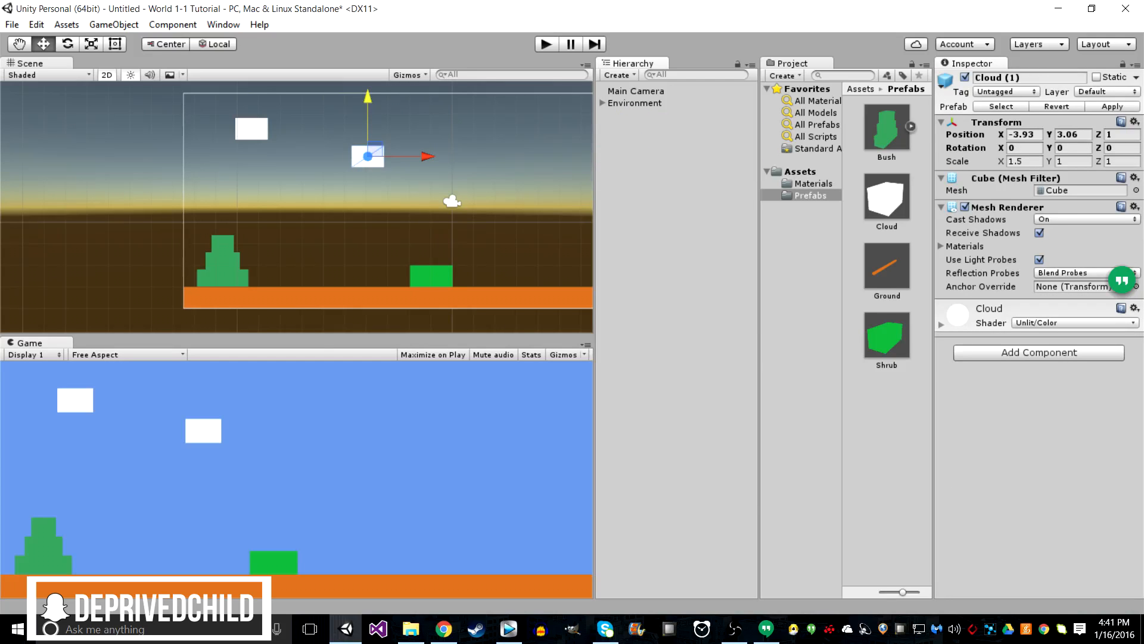
right_click(687, 252)
mouse_move(745, 390)
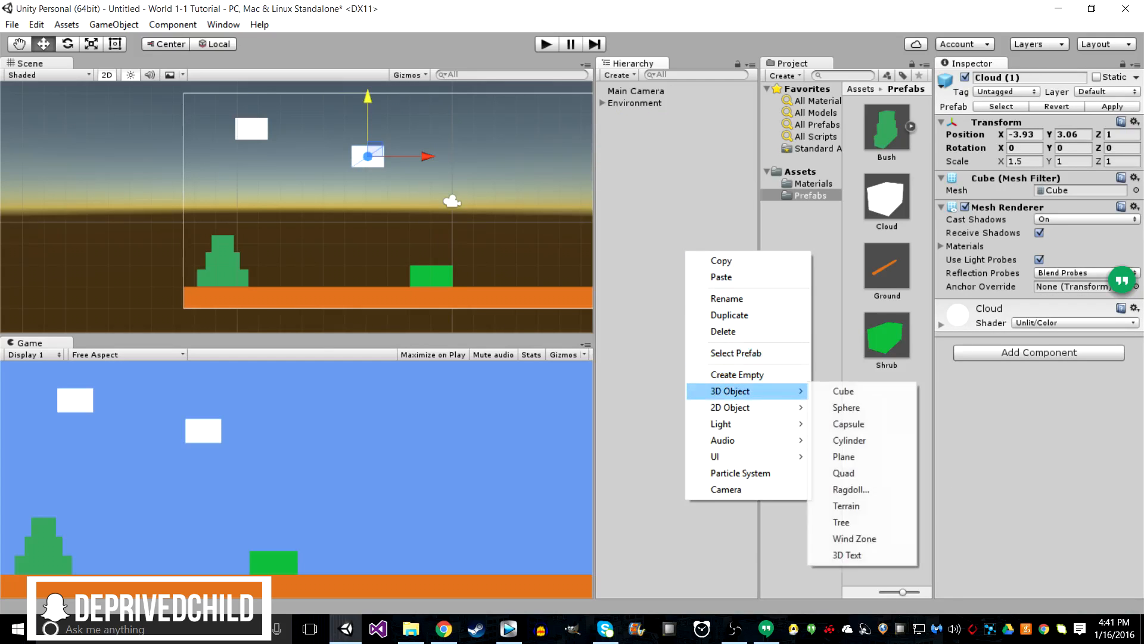
left_click(663, 208)
left_click(603, 103)
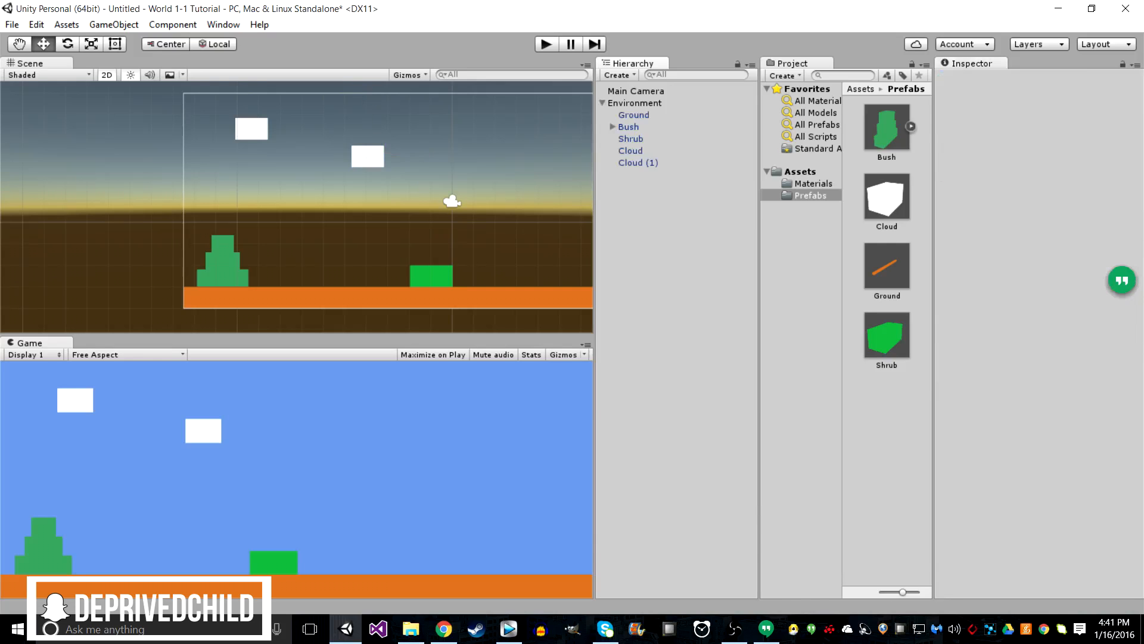
right_click(630, 164)
left_click(614, 203)
left_click(602, 103)
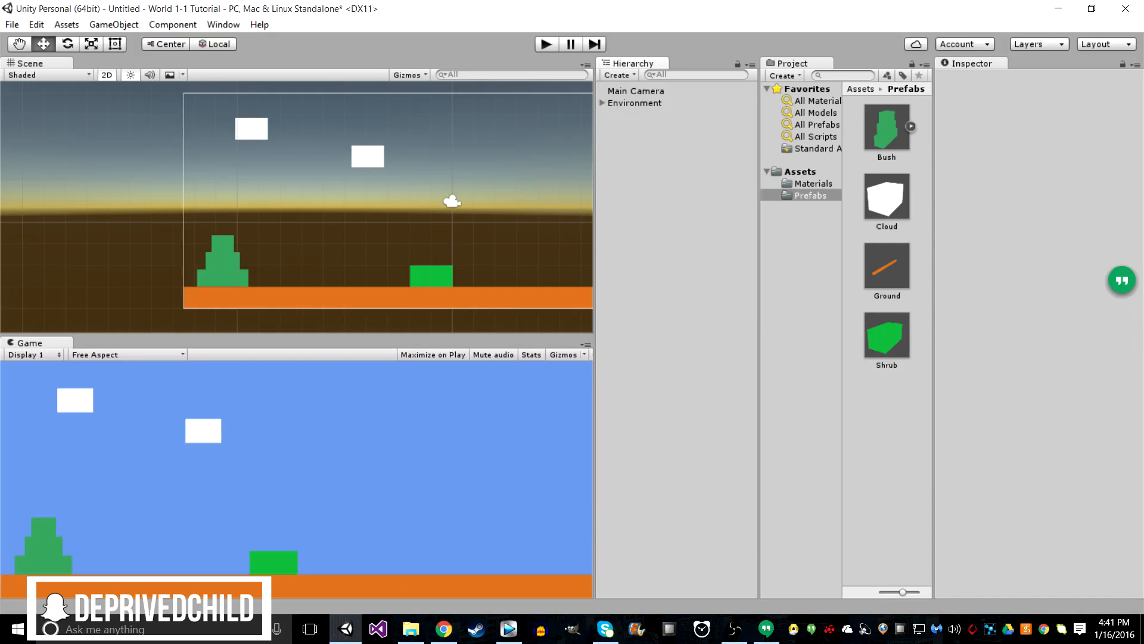
Step: Create a 3D cube at the scene's root level, outside Environment, and rename it Player
right_click(647, 206)
mouse_move(691, 362)
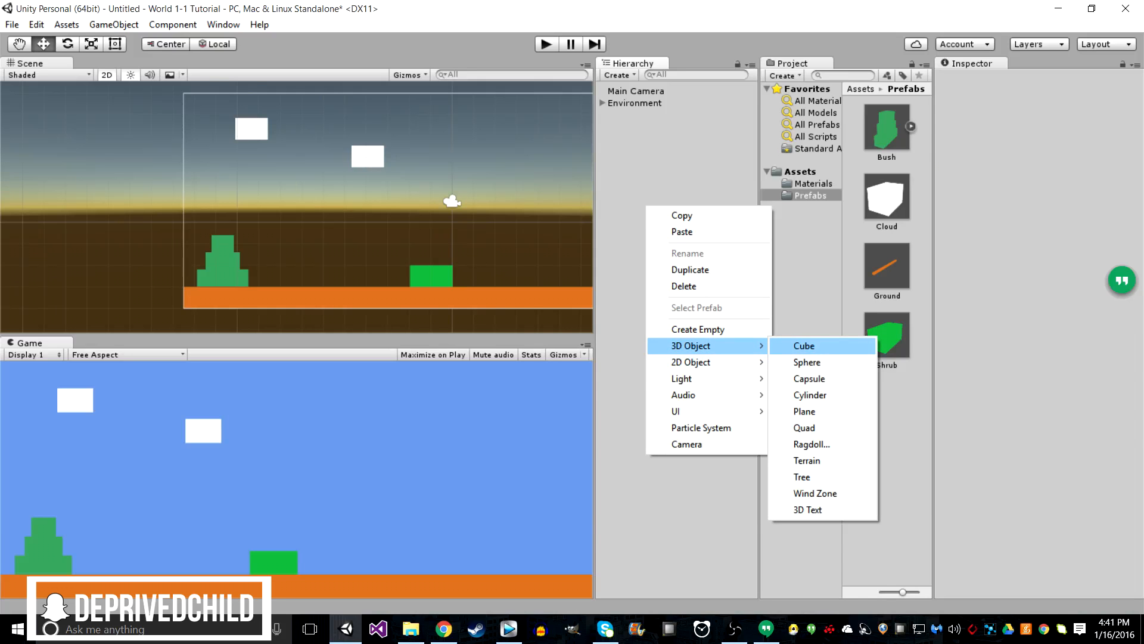
left_click(804, 345)
left_click(114, 25)
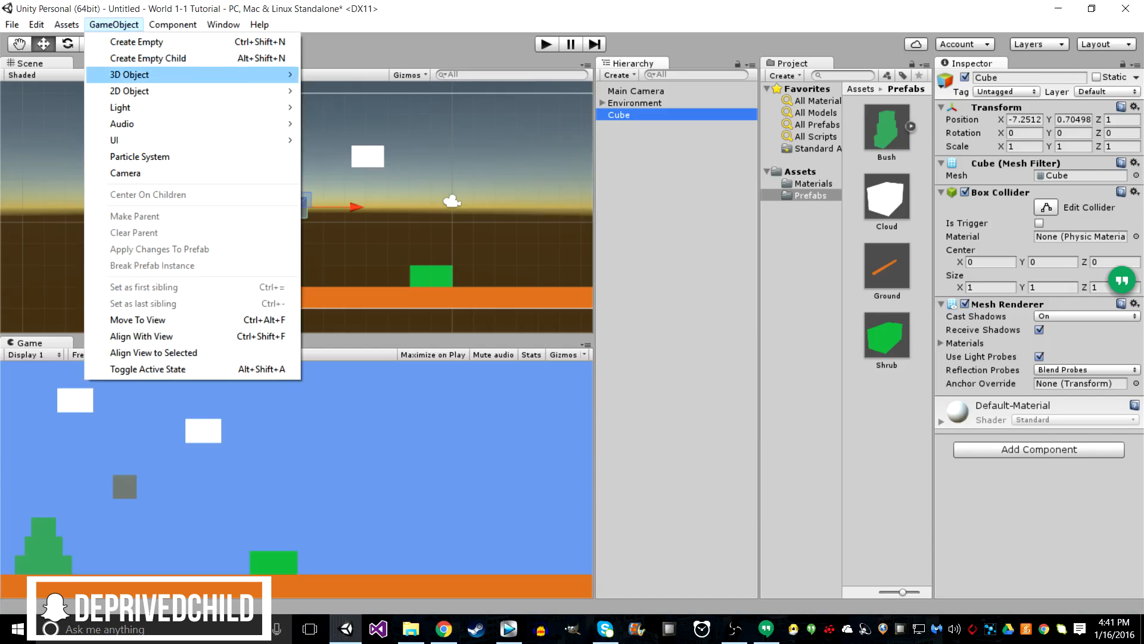
left_click(500, 155)
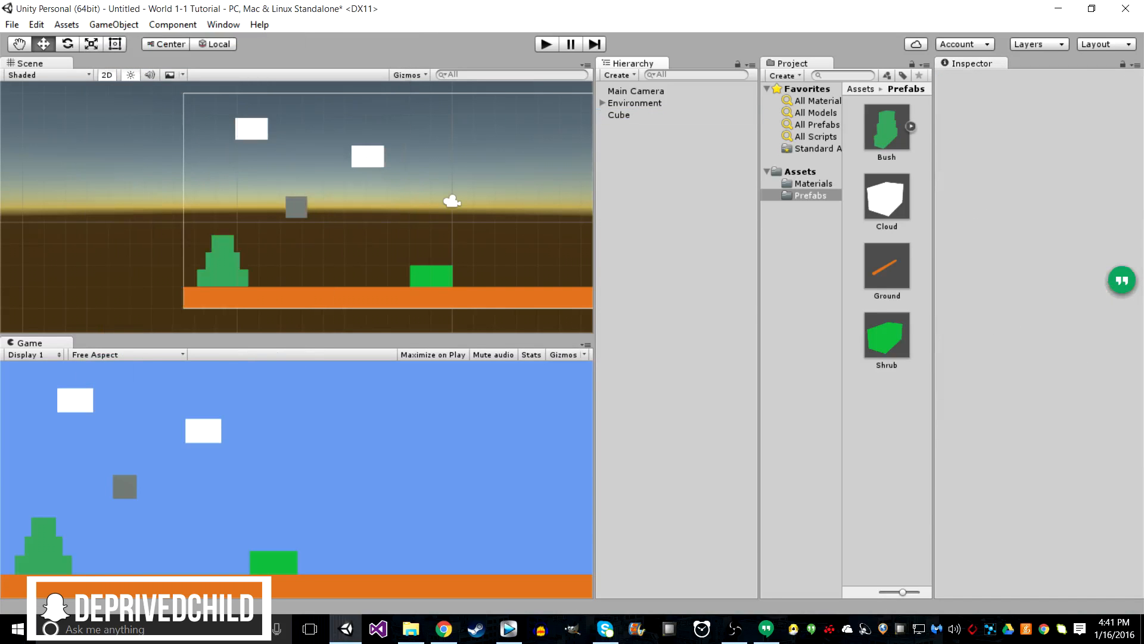
left_click(620, 115)
left_click(1013, 77)
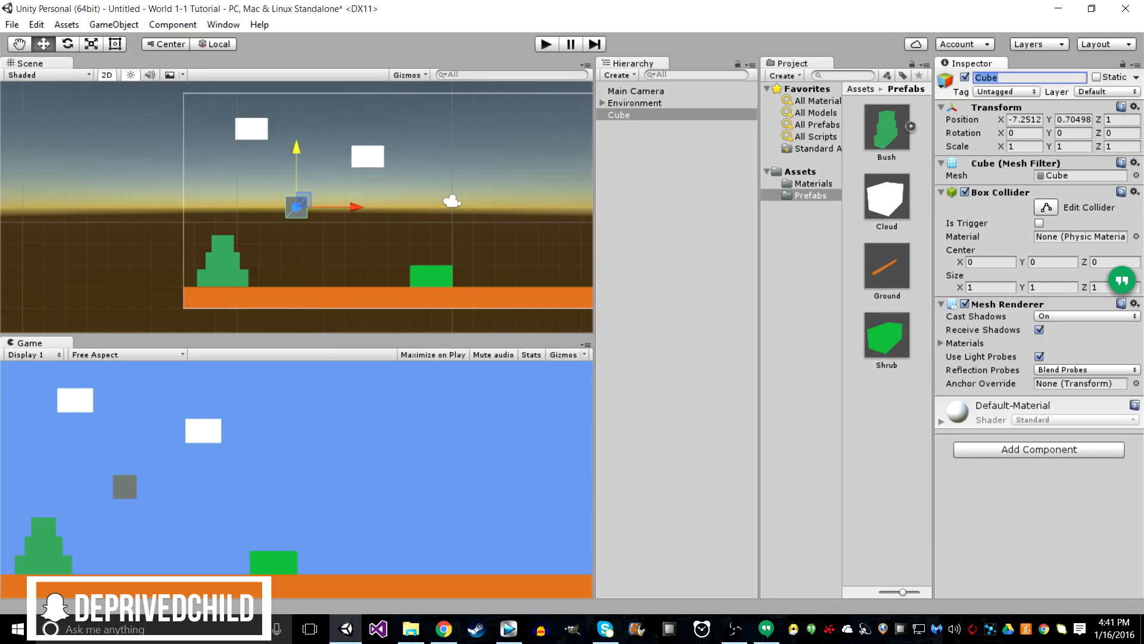
type("Player")
key("Return")
Step: Assign the built-in Player tag to the Player cube
left_click(1007, 92)
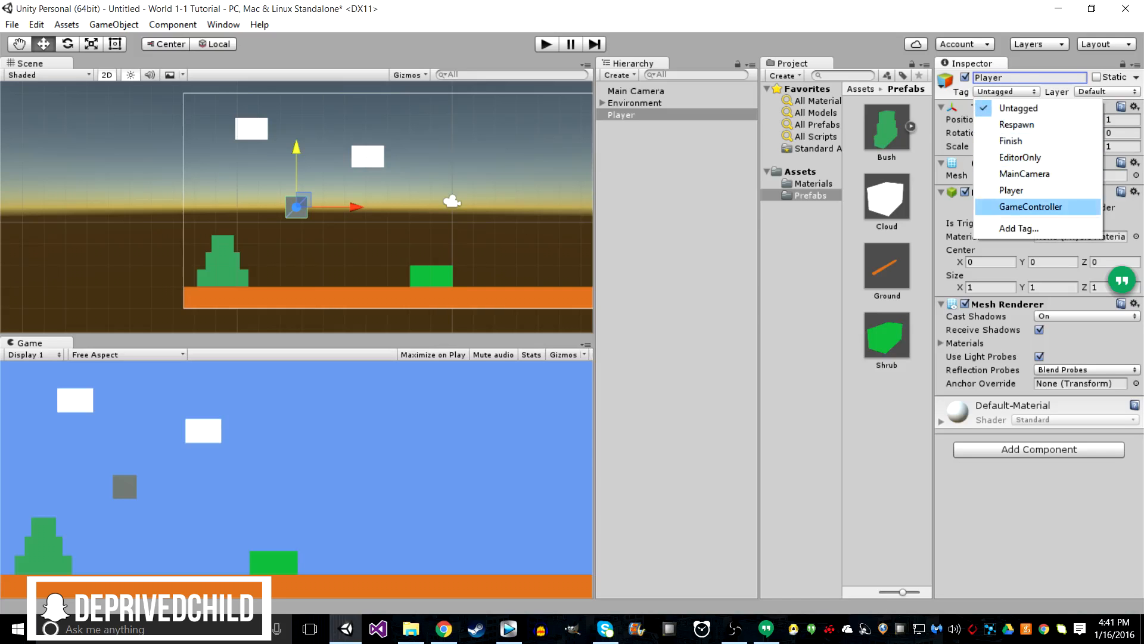
left_click(1025, 190)
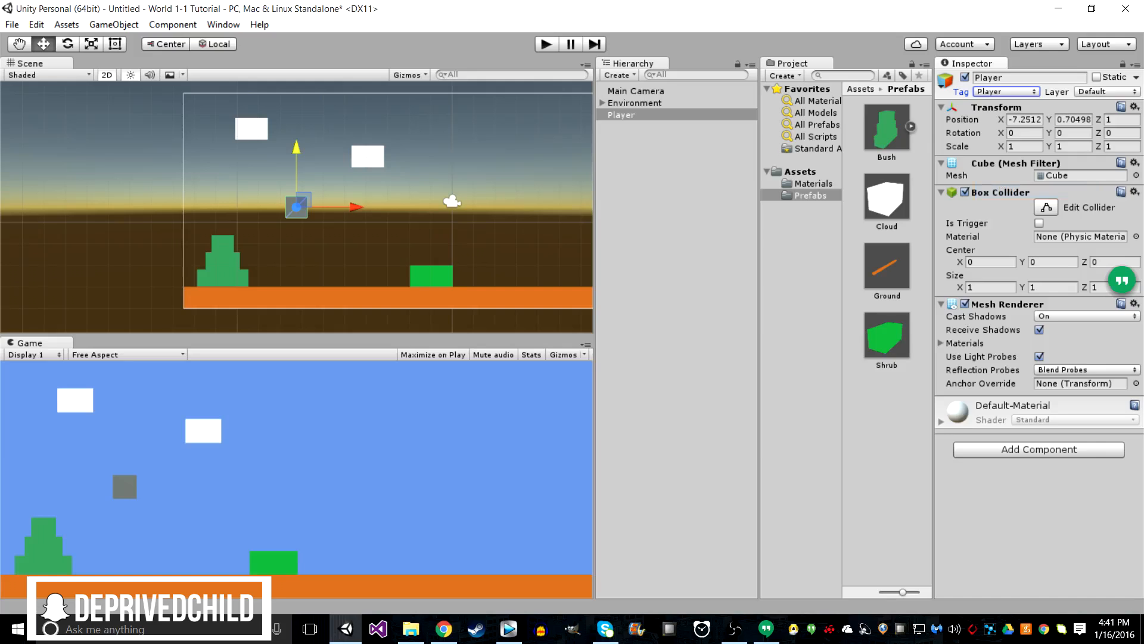
left_click(677, 251)
left_click(656, 115)
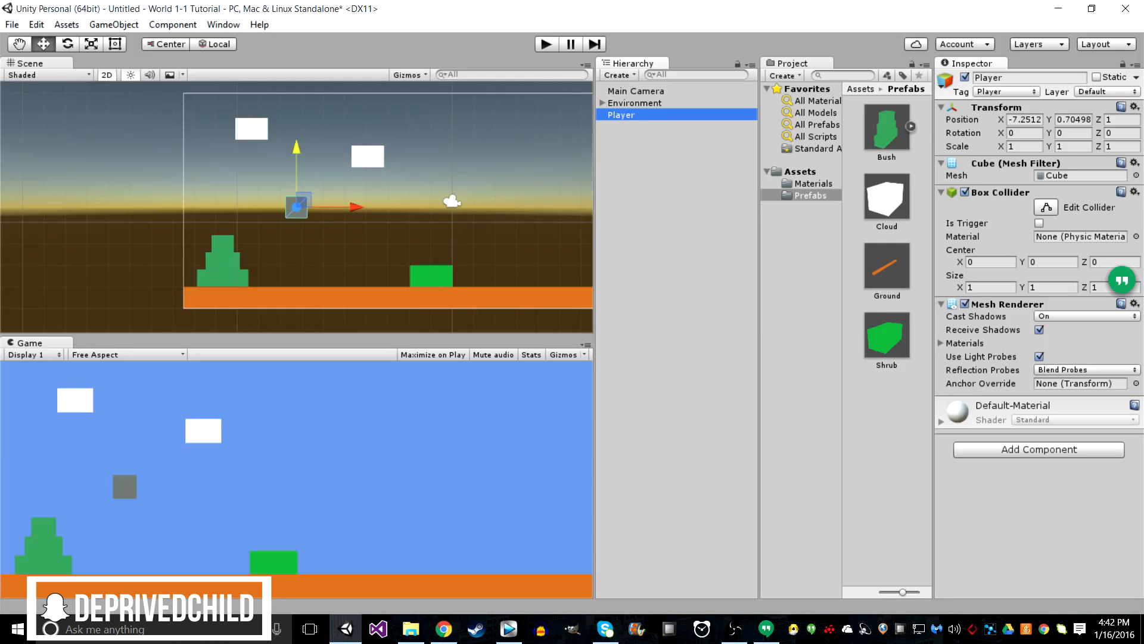
Step: Create a new material in the project's Materials folder and name it Player
left_click(800, 171)
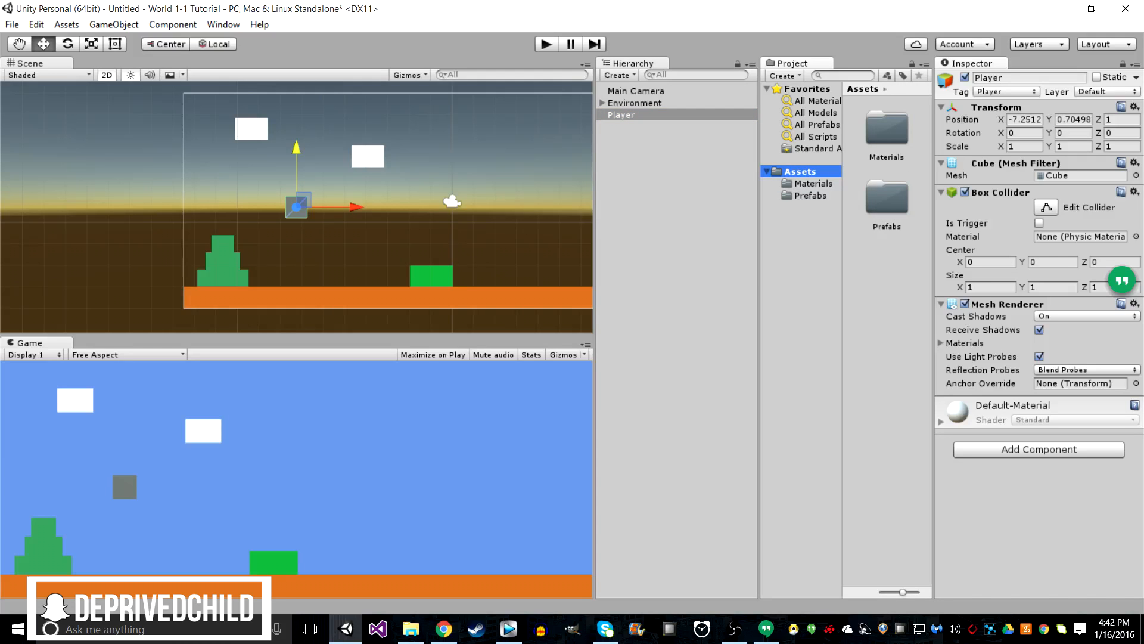
left_click(884, 286)
left_click(813, 183)
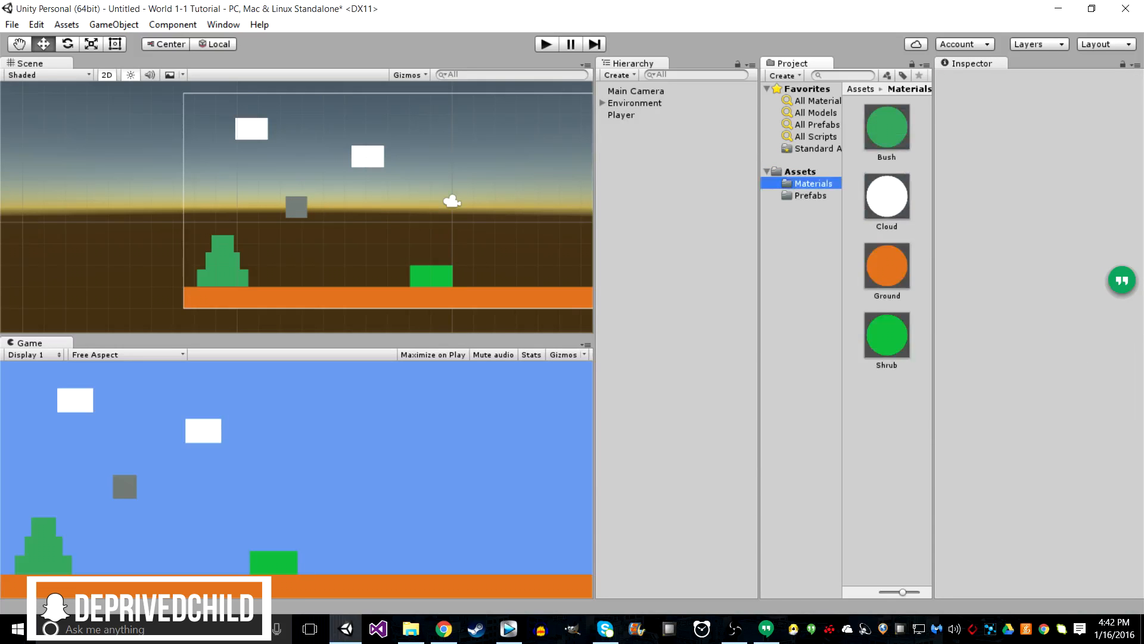
right_click(908, 157)
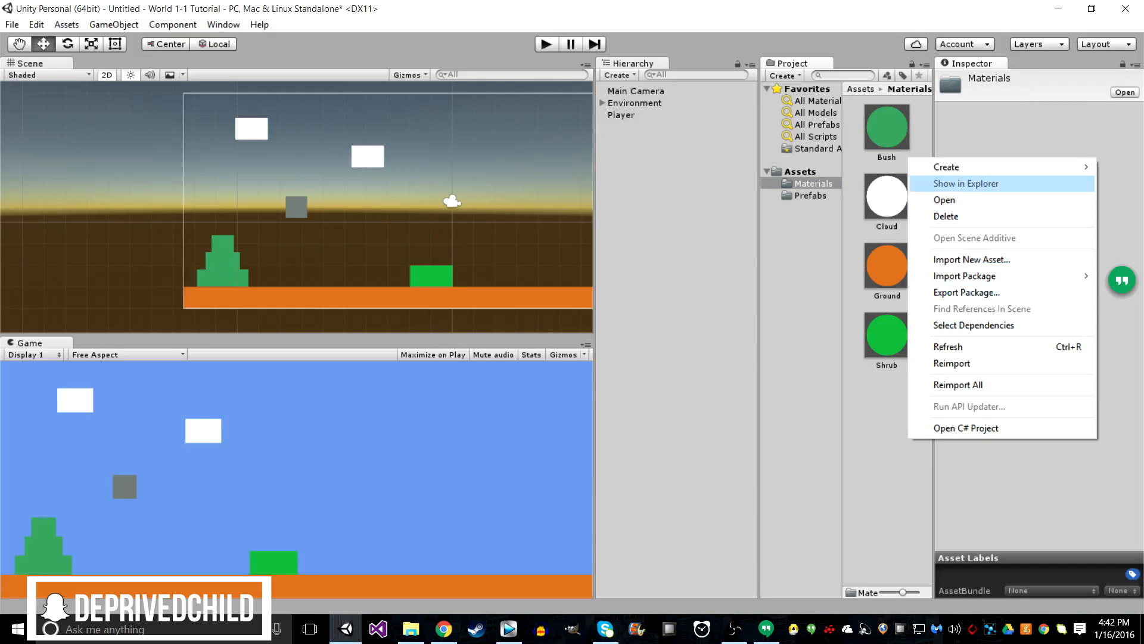
mouse_move(953, 167)
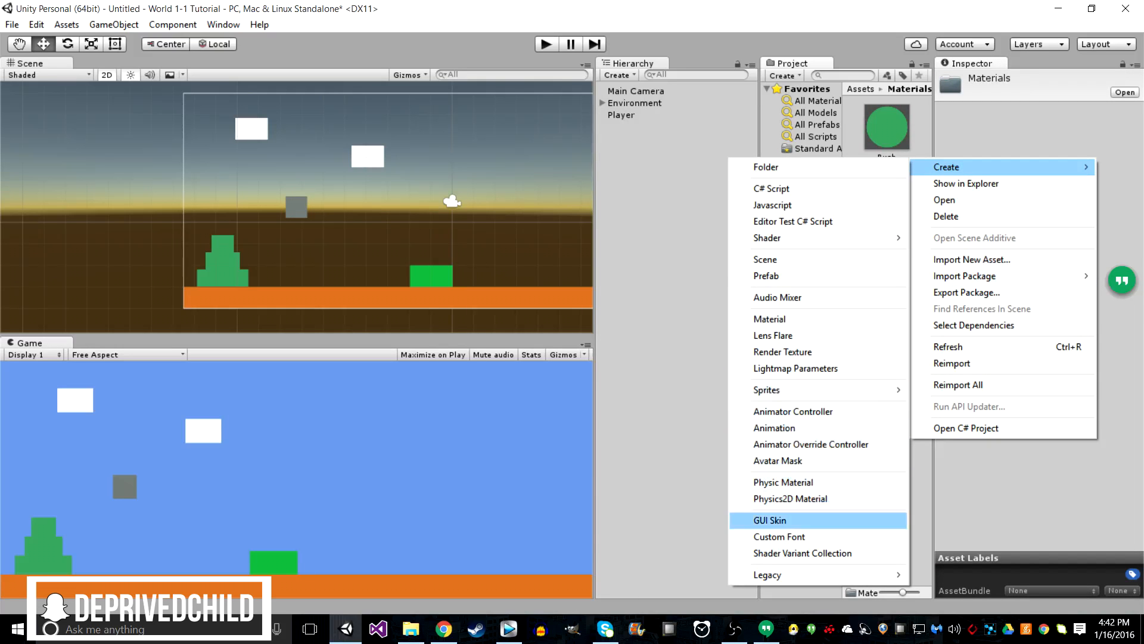
left_click(775, 319)
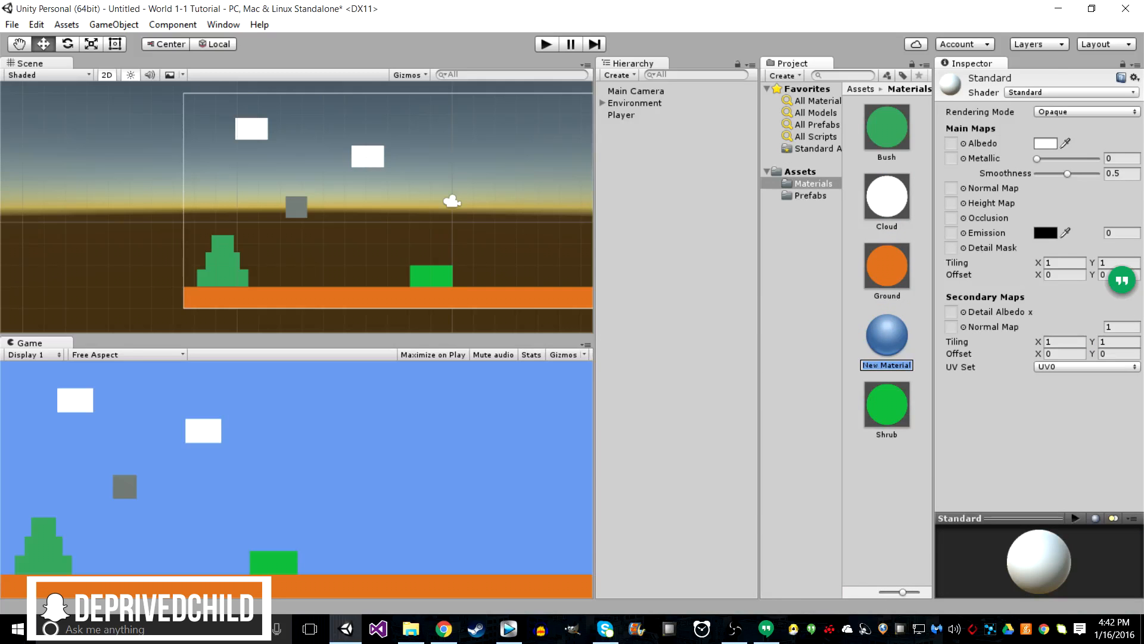
type("Player")
key("Return")
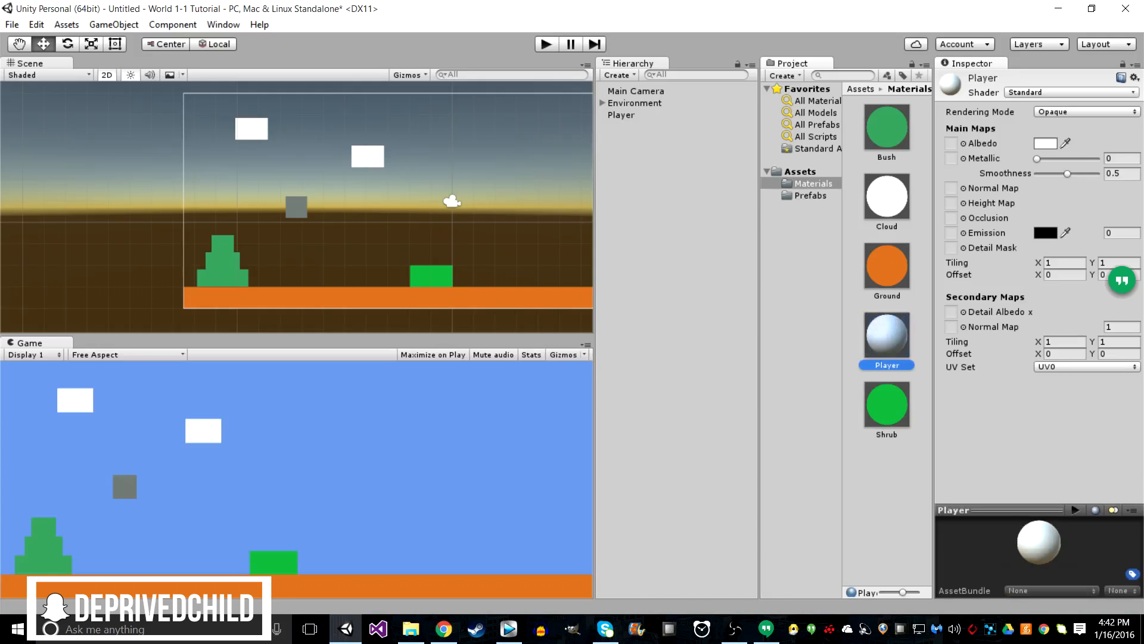
Step: Change the Player material's shader to Unlit/Color
left_click(1072, 92)
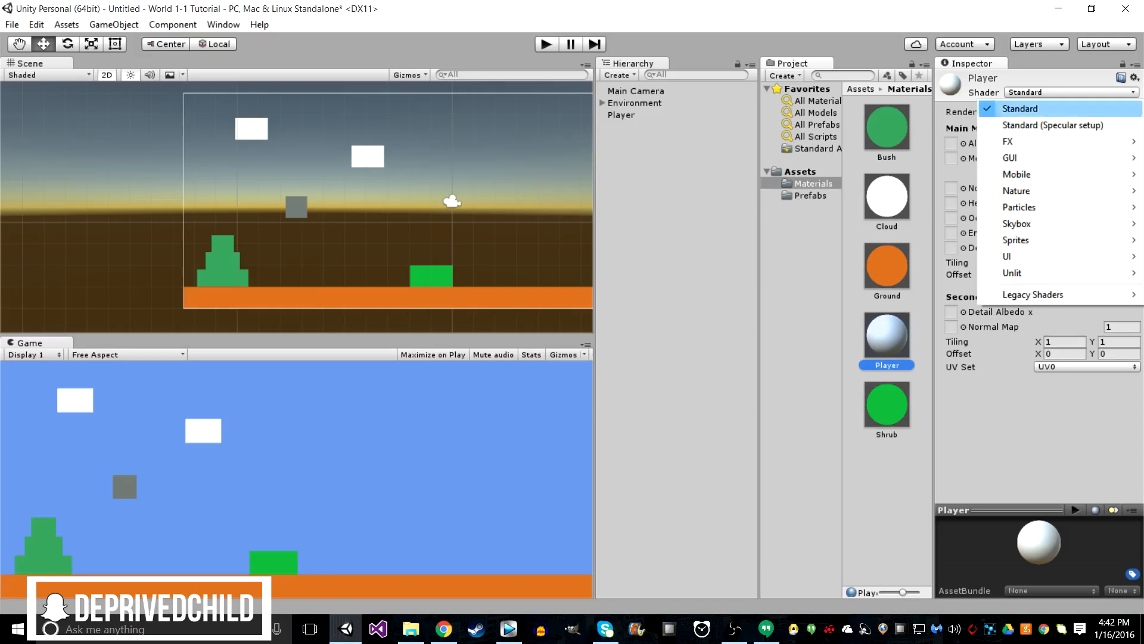
mouse_move(1014, 272)
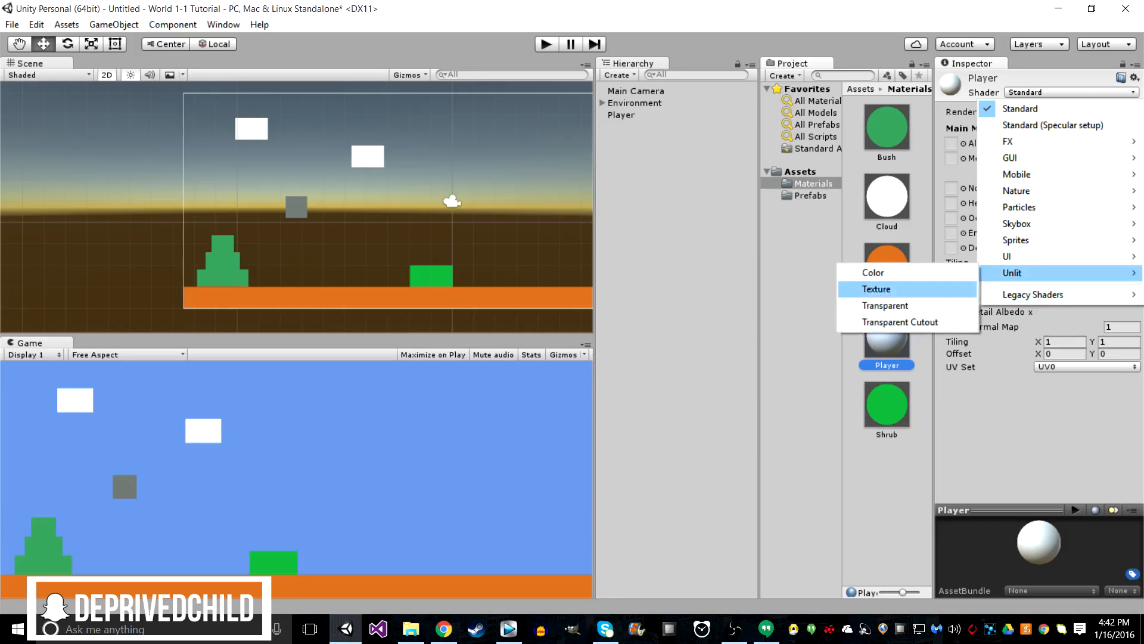
left_click(873, 272)
Step: Set the Player material's main color to red (FD4646FF) and apply the material to the Player cube
left_click(1110, 111)
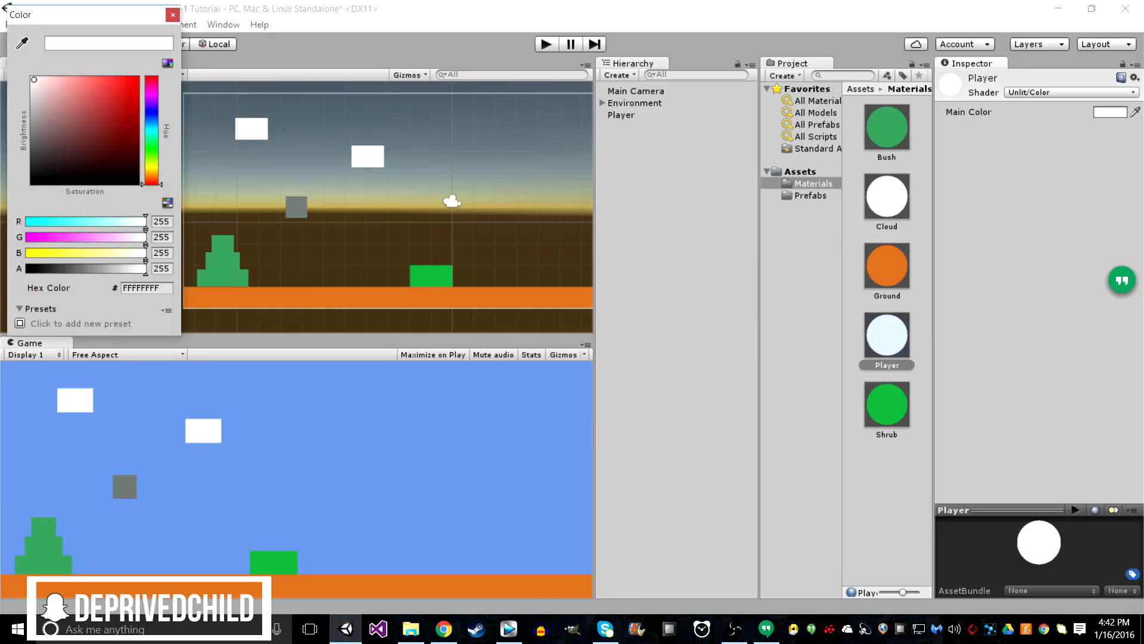
mouse_move(94, 128)
left_mouse_down()
mouse_move(100, 101)
mouse_move(100, 124)
mouse_move(81, 98)
mouse_move(107, 80)
left_mouse_up()
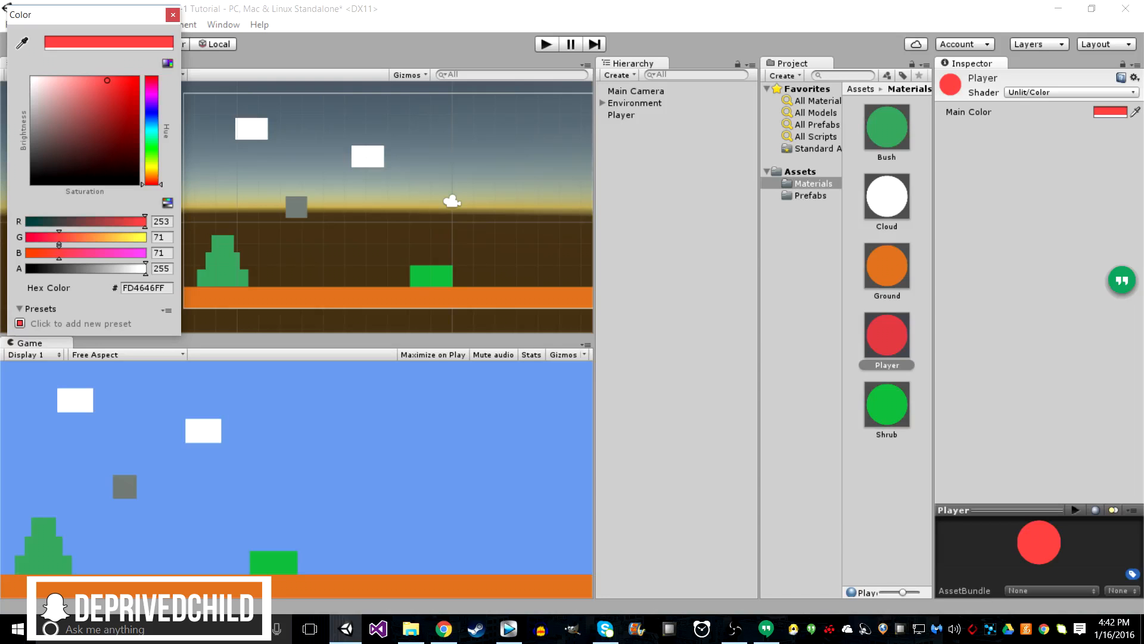
left_click(172, 14)
left_click_drag(887, 335, 622, 116)
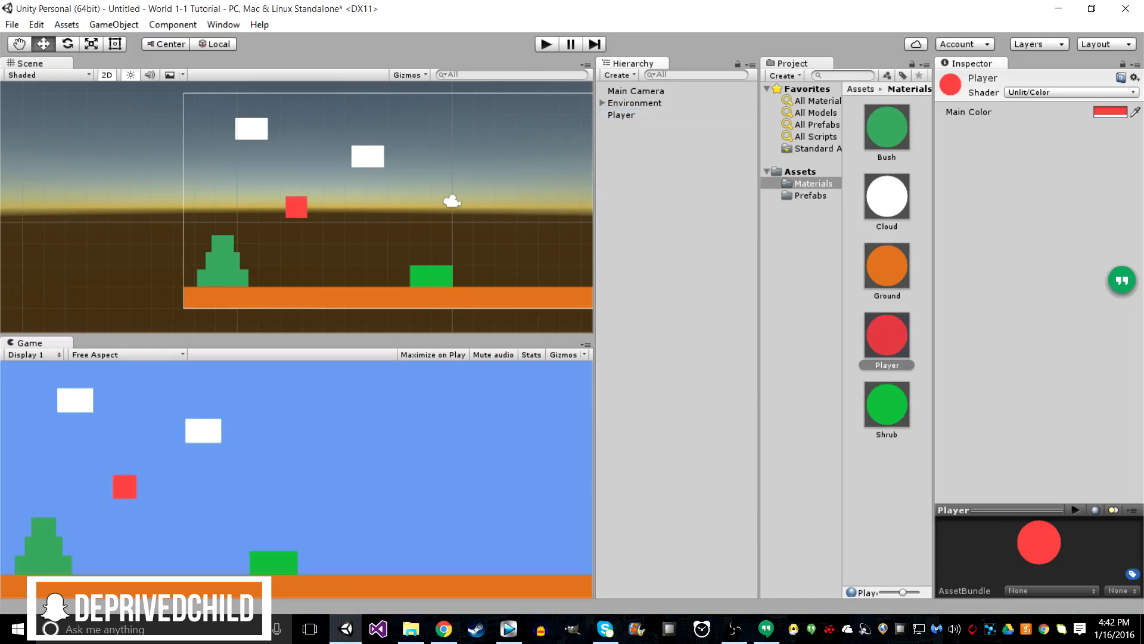
Step: Remove the Box Collider component from the Player cube
left_click(622, 116)
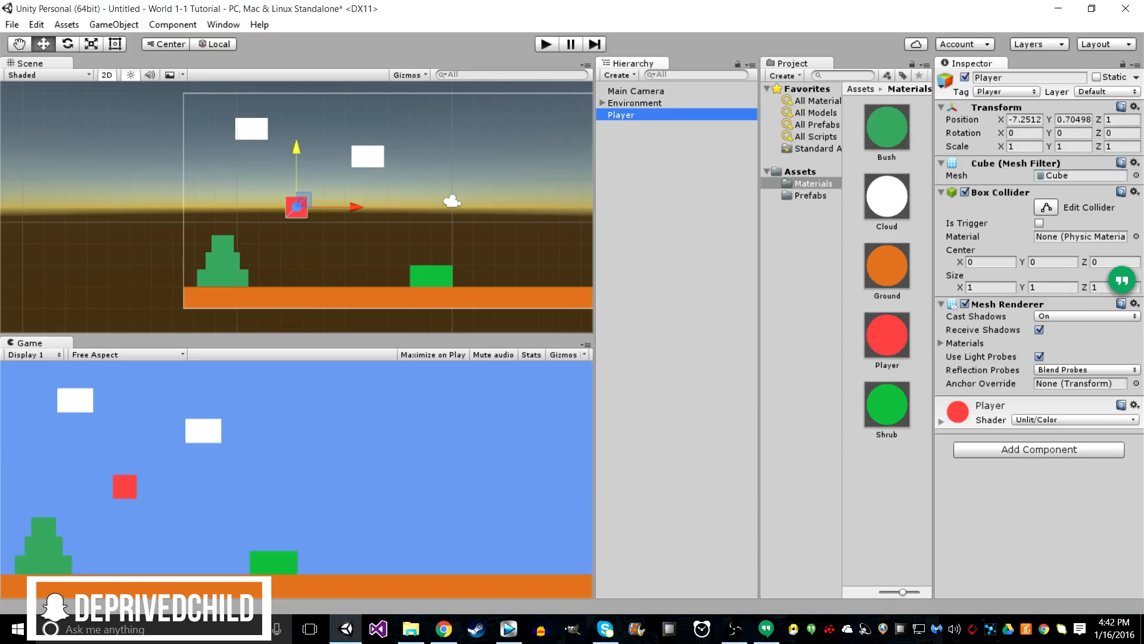
left_click(1135, 191)
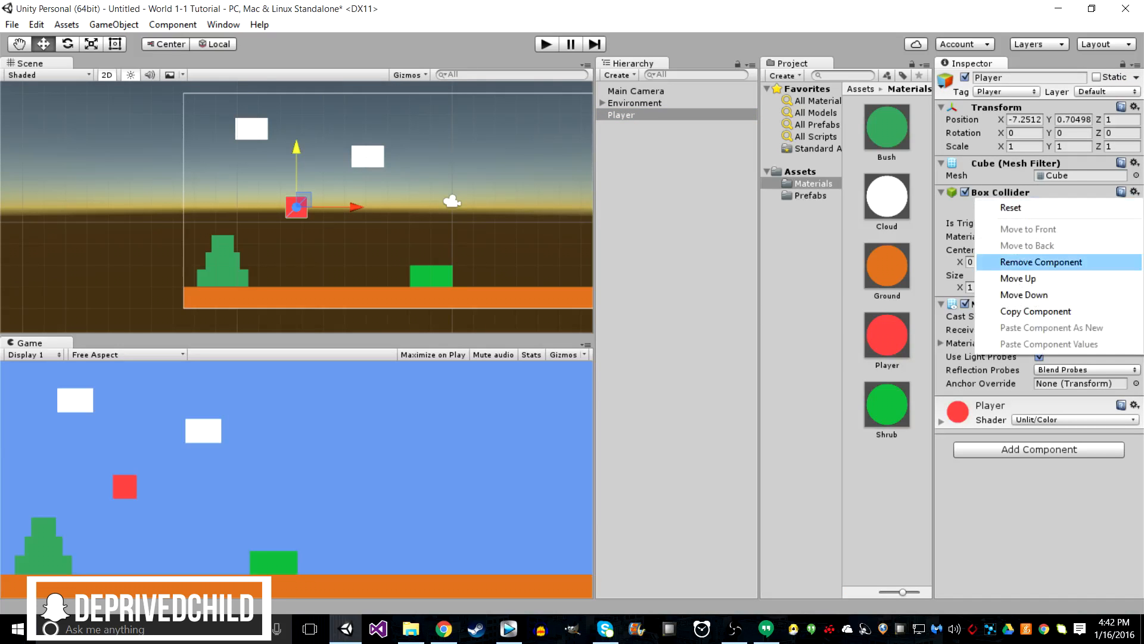
left_click(1037, 261)
Step: Search the components for "Bo" and add a Box Collider to the Player cube
left_click(1039, 337)
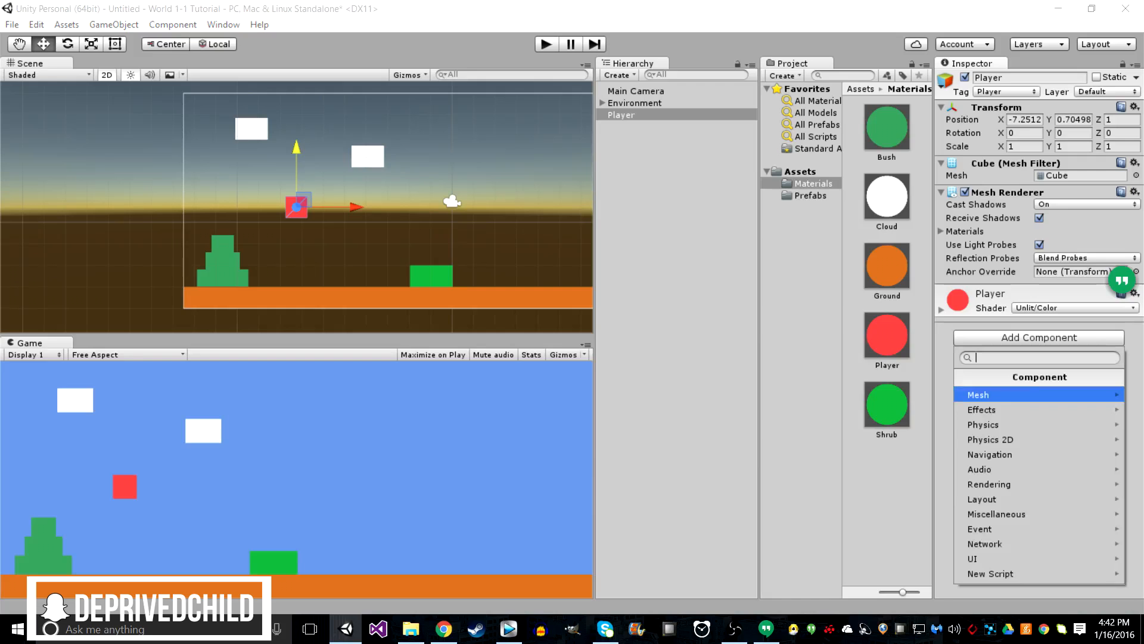
type("Bo")
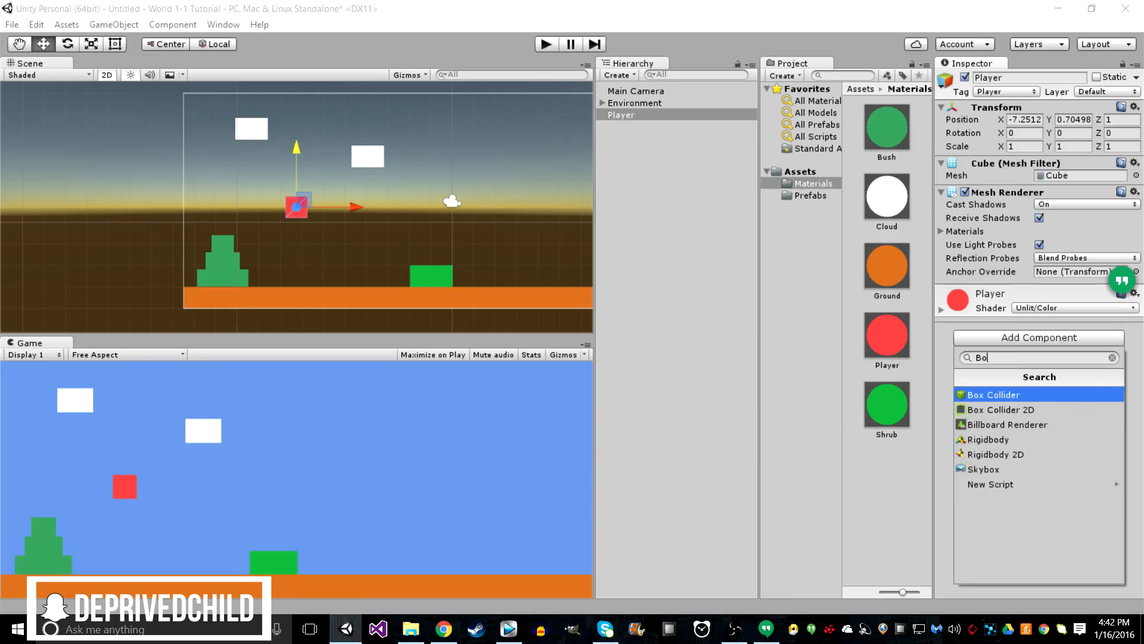
key("Return")
Step: Dismiss the floating Hangouts bubble covering the component settings and quit Hangouts
left_click(1124, 280)
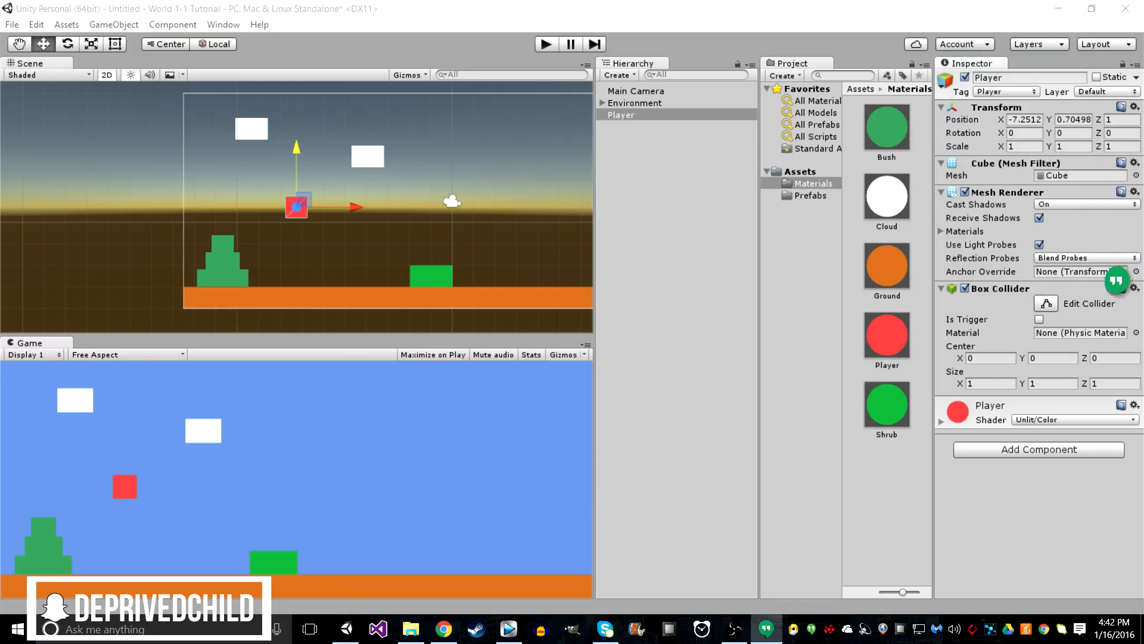
left_click(1118, 280)
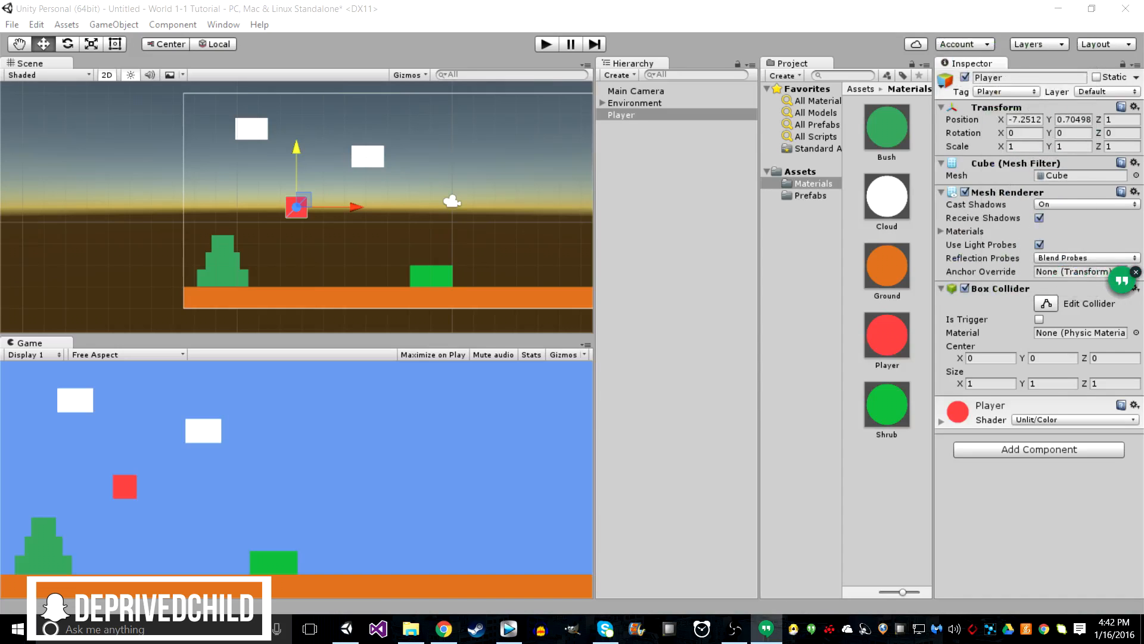
left_click(1135, 272)
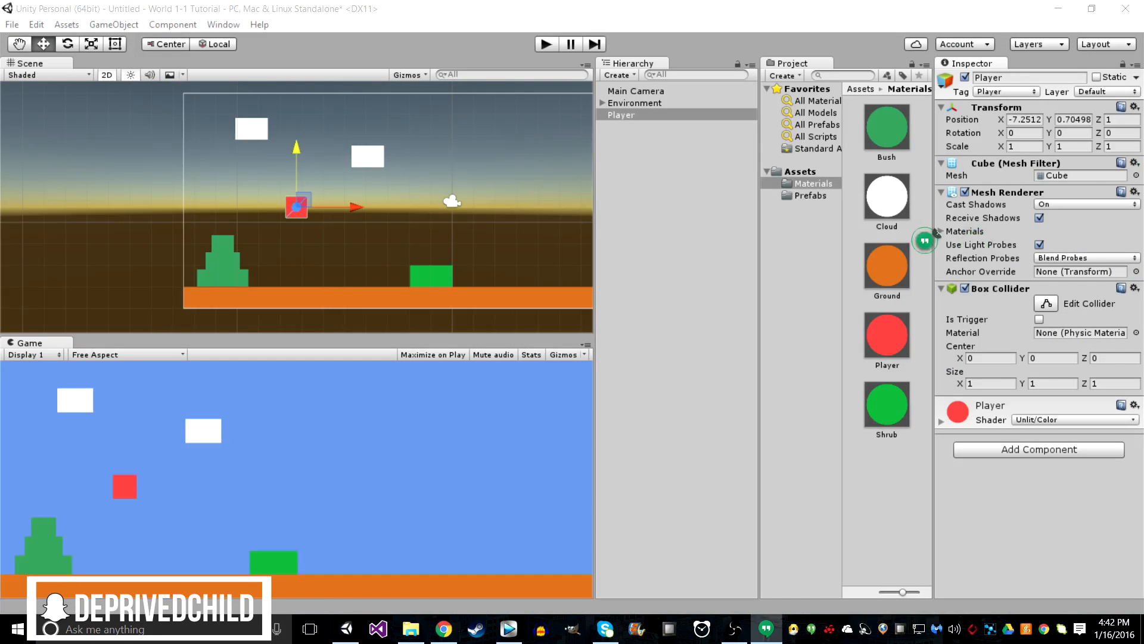
left_click(939, 232)
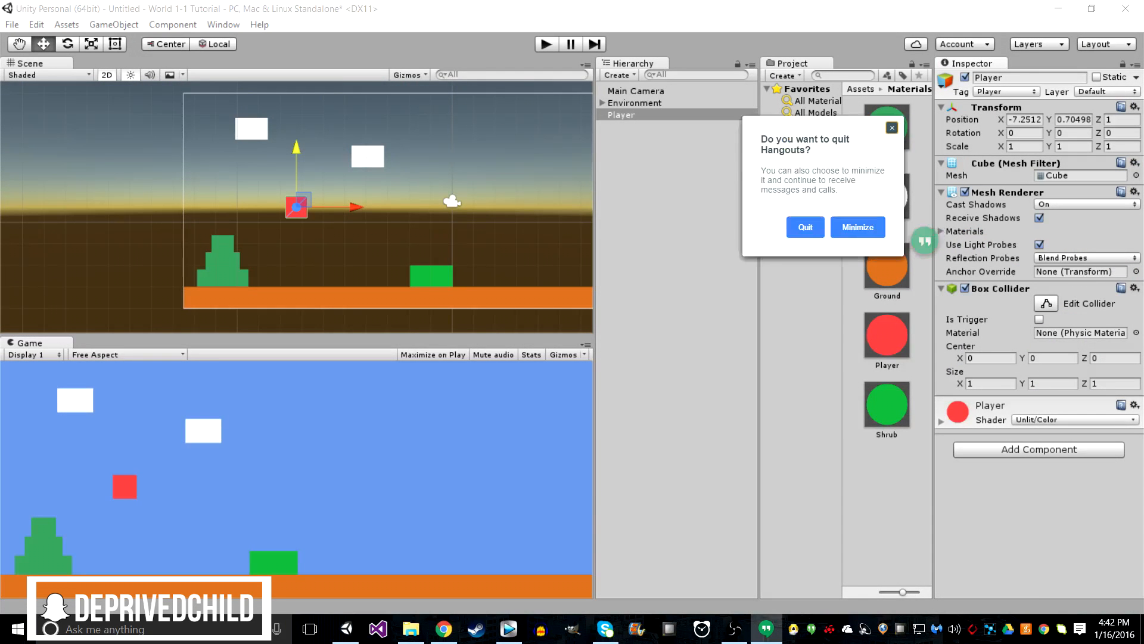
left_click(806, 227)
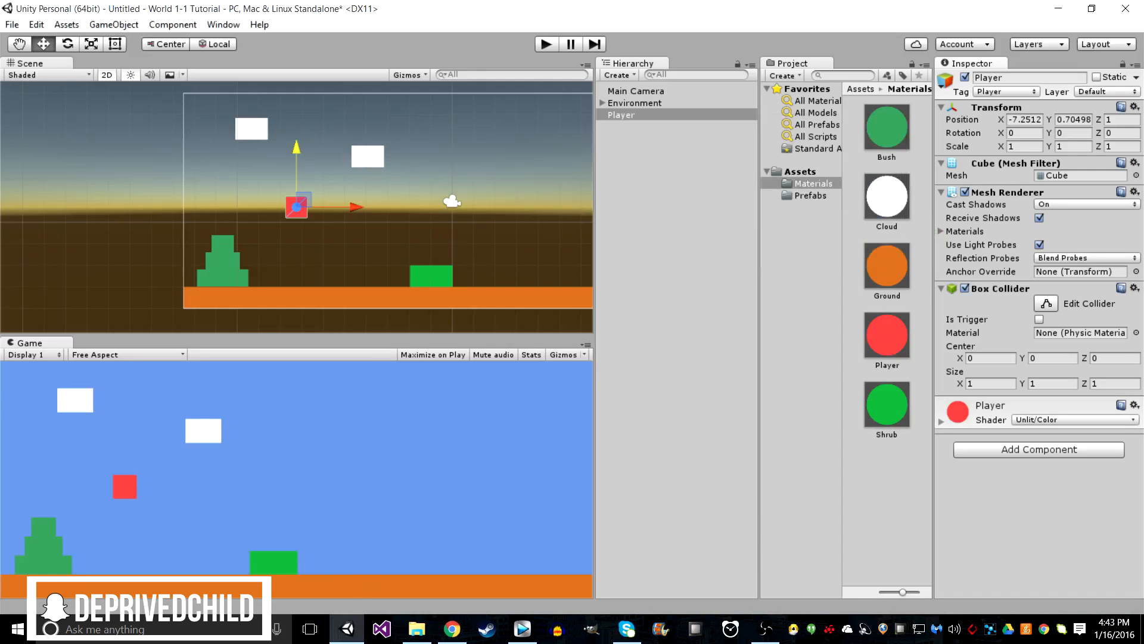
Step: Try to add a Box Collider 2D component to the Player cube alongside its Box Collider
left_click(1038, 450)
left_click(1014, 267)
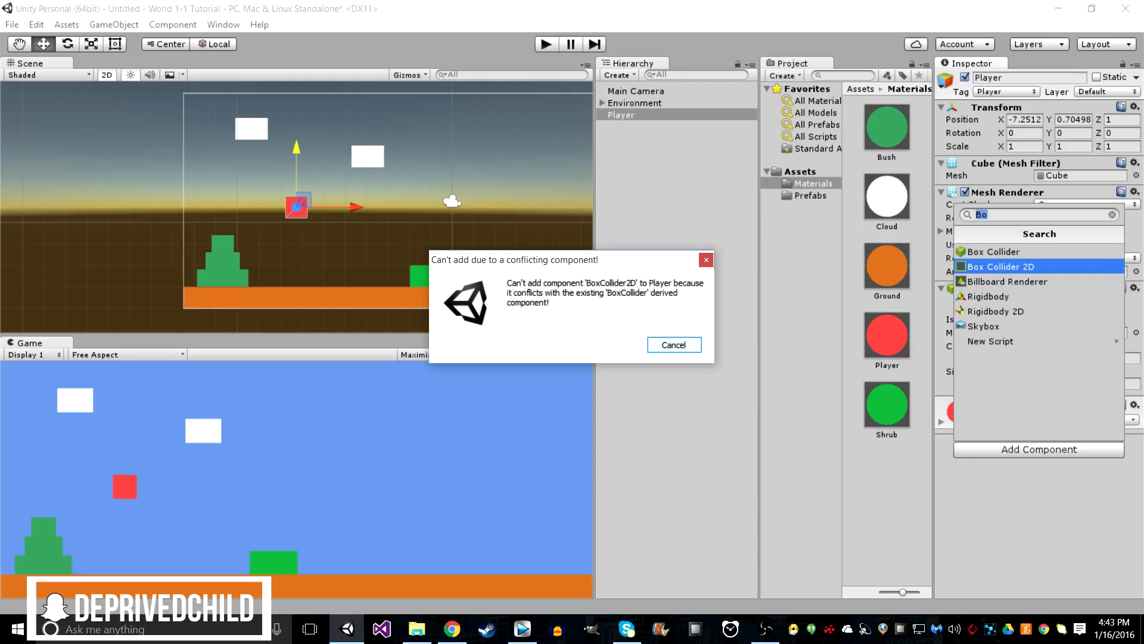
left_click(674, 345)
Step: Replace the Player cube's Box Collider with a Box Collider 2D component
left_click(1135, 288)
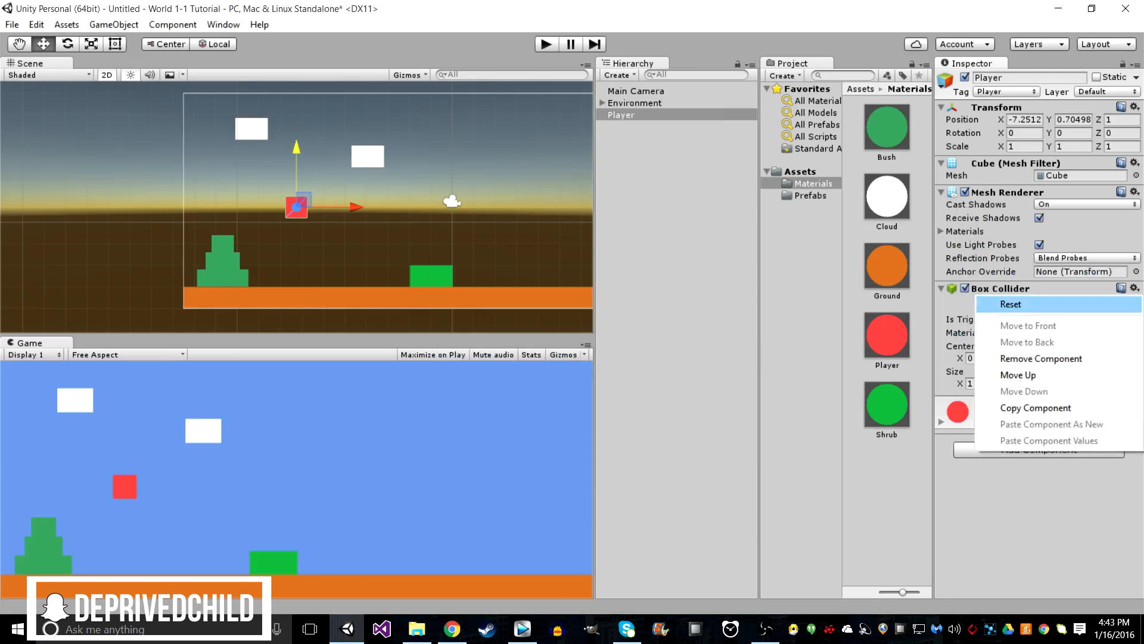
left_click(1014, 356)
left_click(1039, 337)
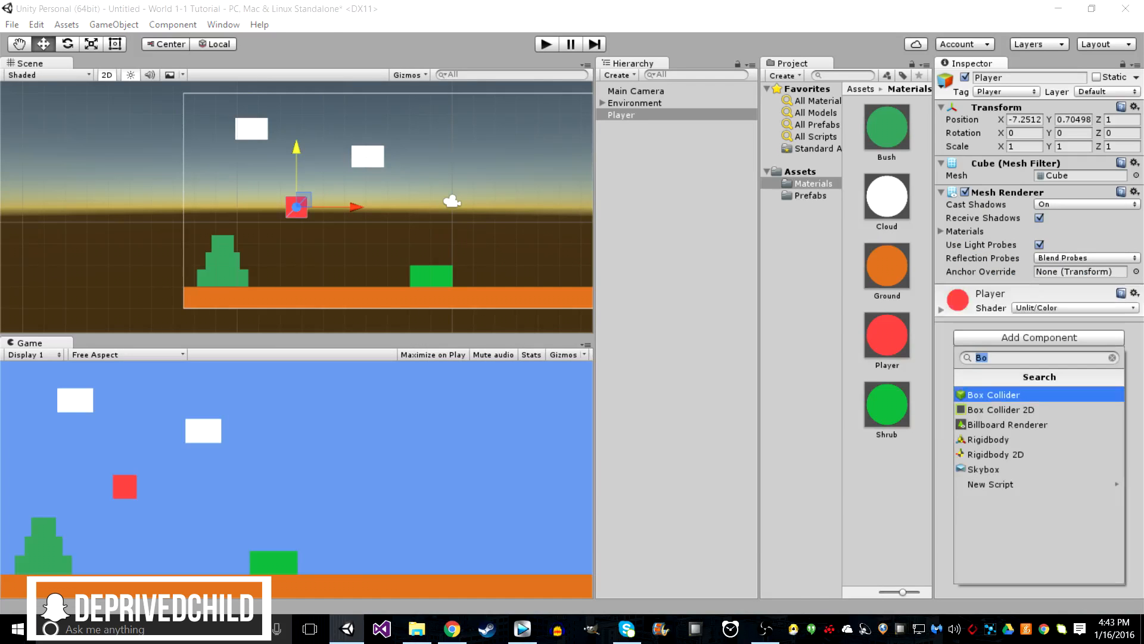
left_click(1039, 409)
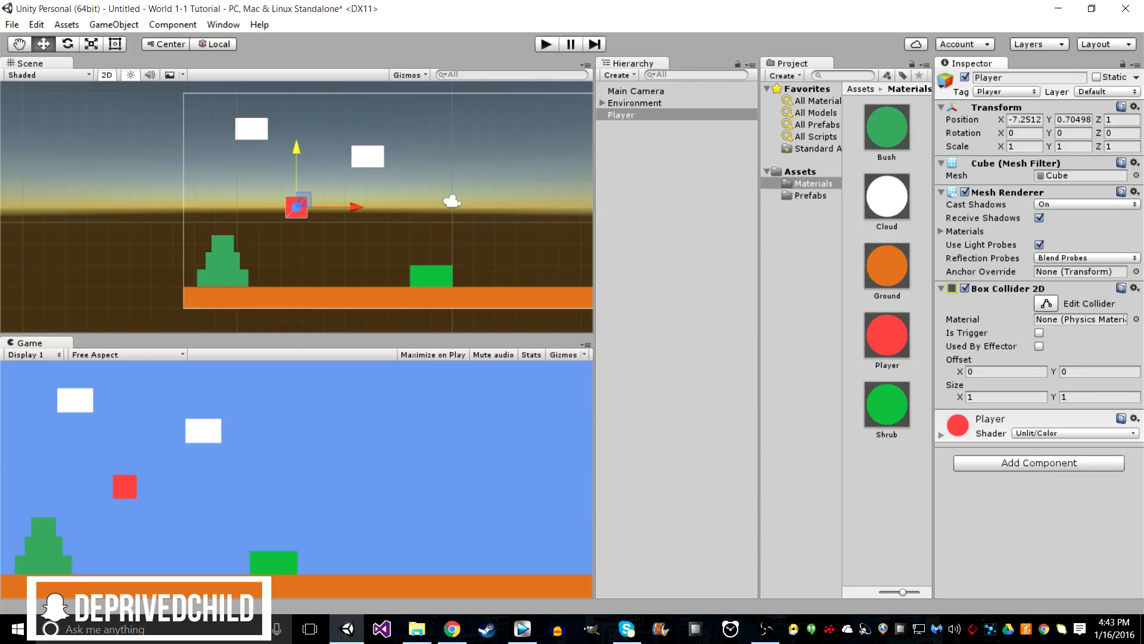
Step: Create a new C Sharp script named PlayerController and add it to the Player cube as a component
left_click(1039, 463)
key("Down")
key("Down")
key("Down")
key("Down")
key("Down")
key("Down")
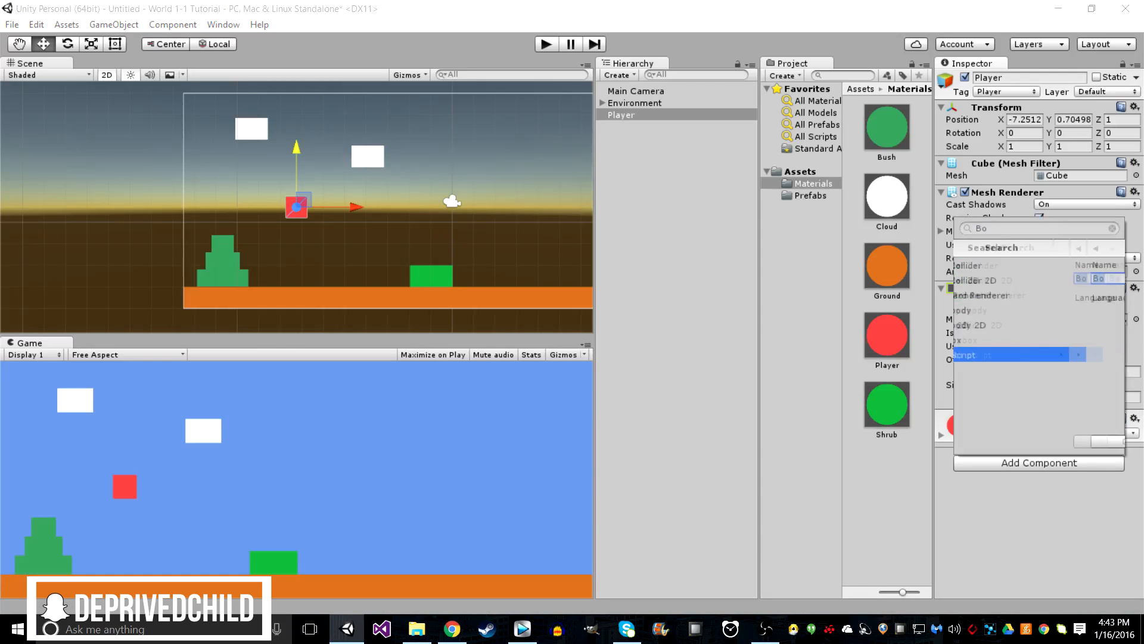
key("Return")
key("BackSpace")
type("Player")
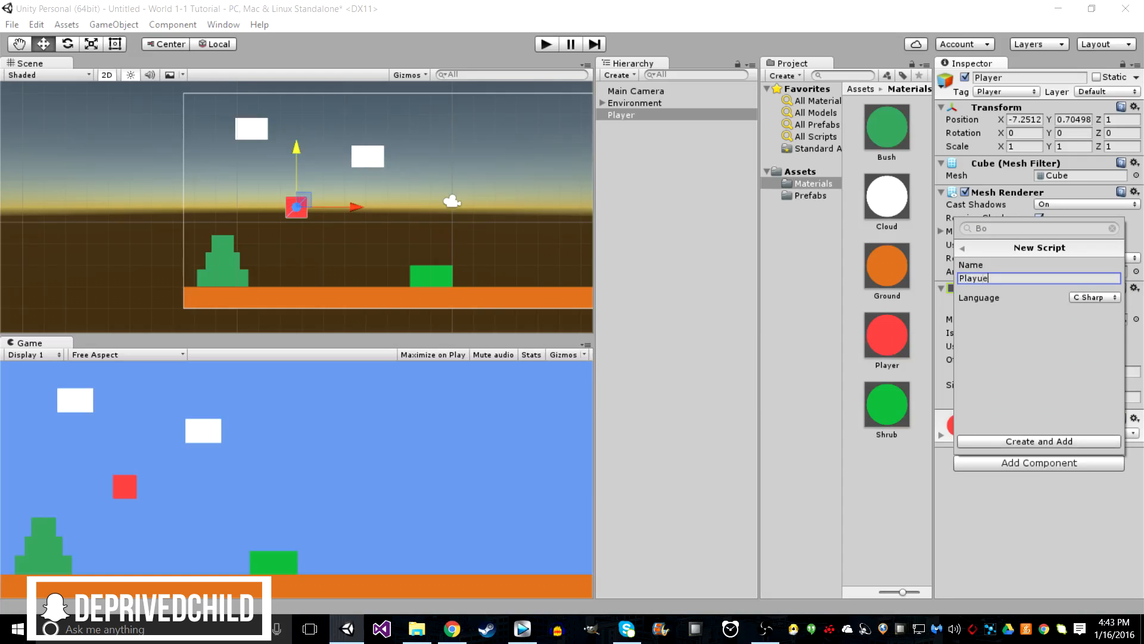
key("BackSpace")
type("C")
key("BackSpace")
type("Controller")
key("Return")
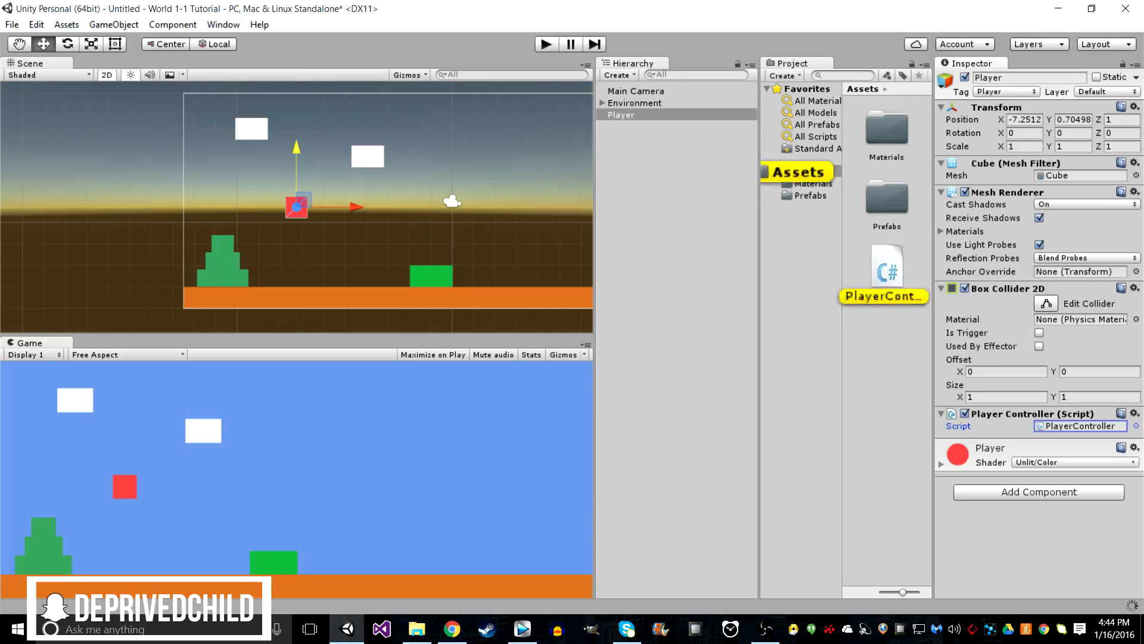
Step: Open the PlayerController script in Visual Studio for editing
double_click(1081, 426)
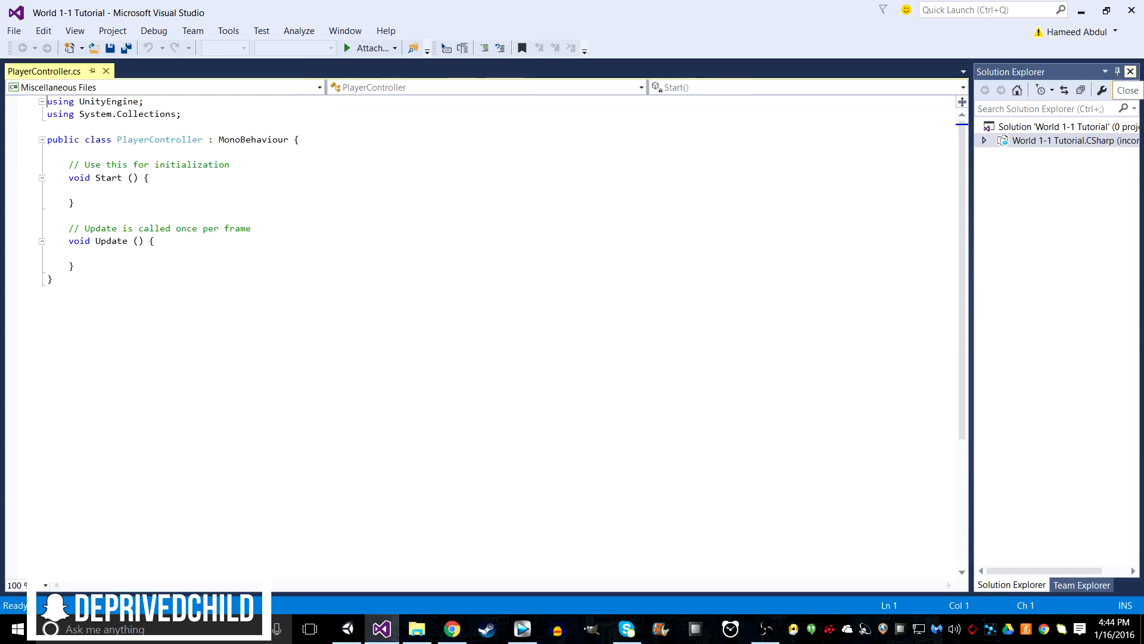
double_click(1063, 141)
double_click(1063, 141)
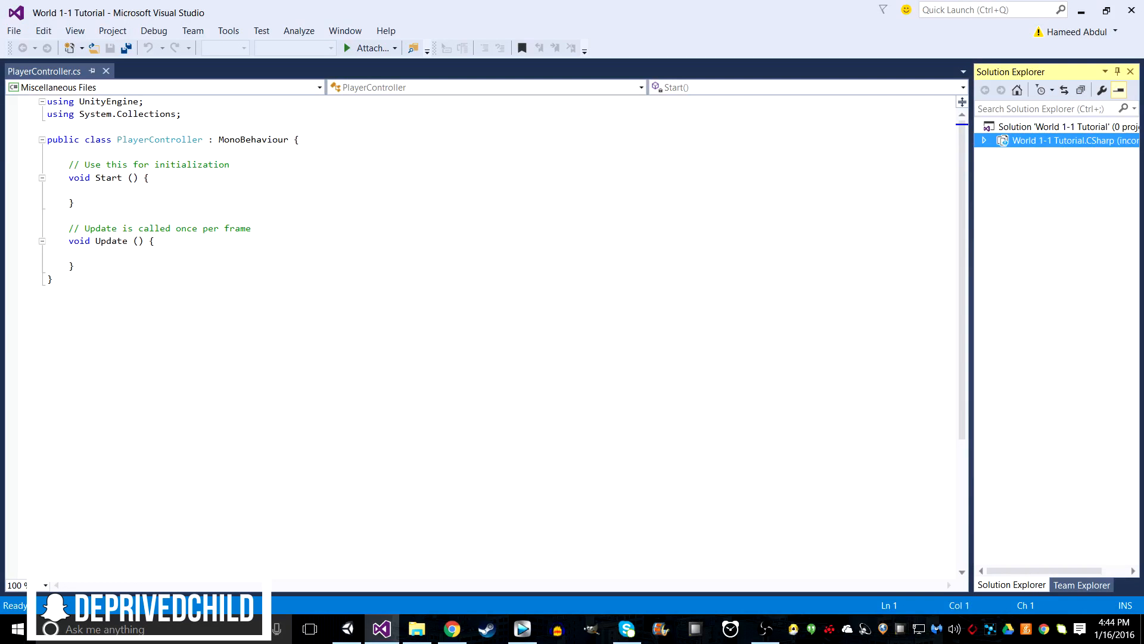
left_click(246, 228)
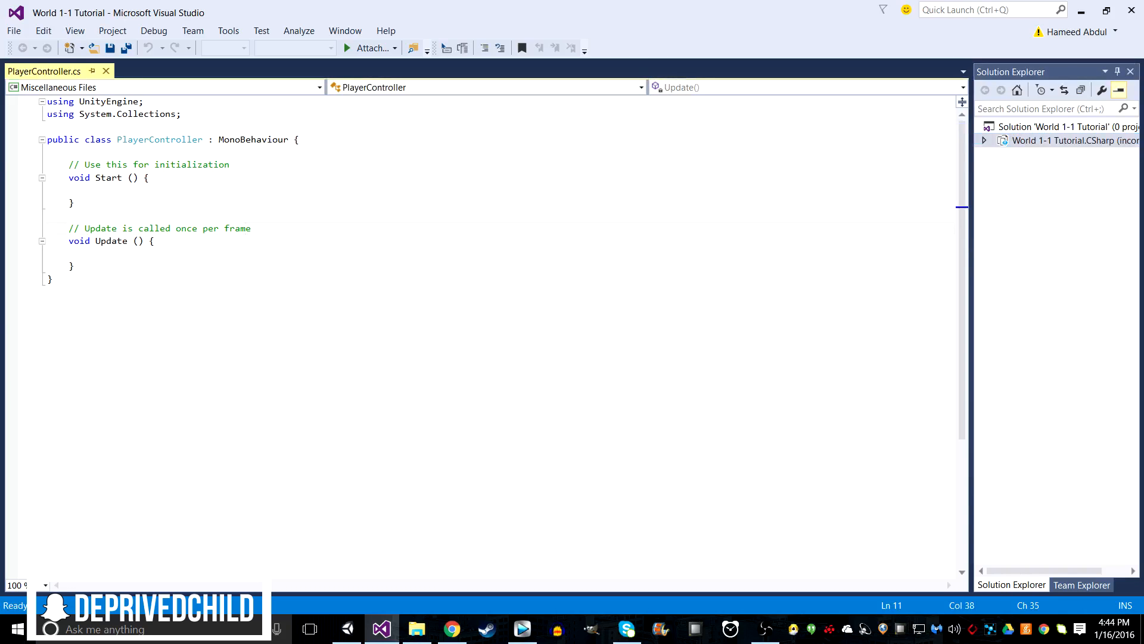
Step: Move the opening brace of the PlayerController class onto its own line below the declaration
left_click(293, 140)
key("Return")
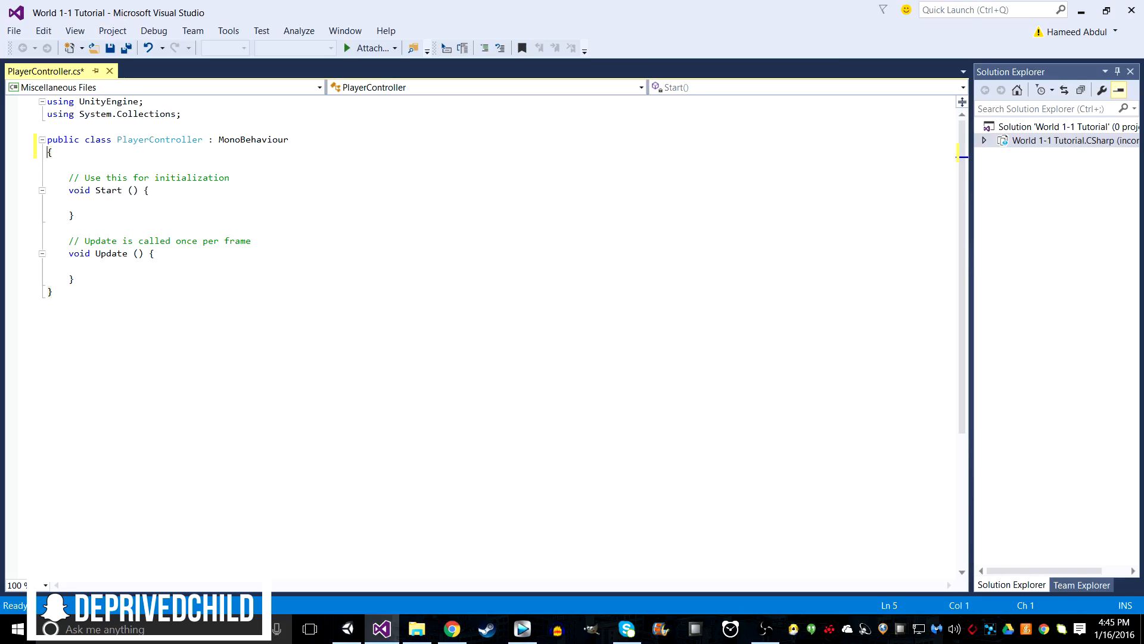
left_click(74, 279)
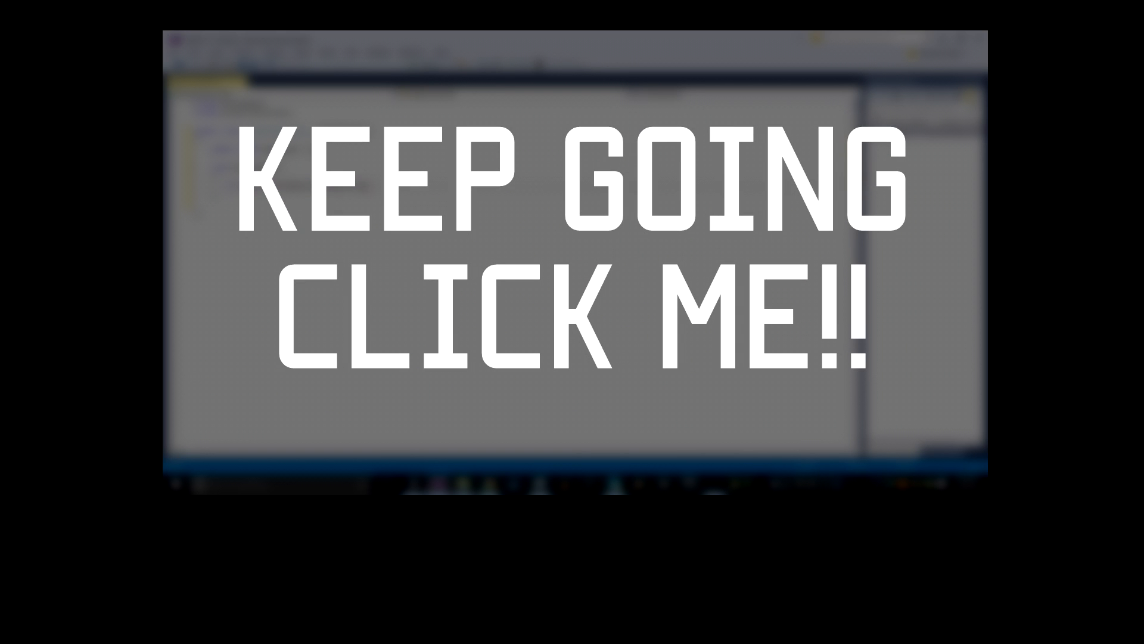